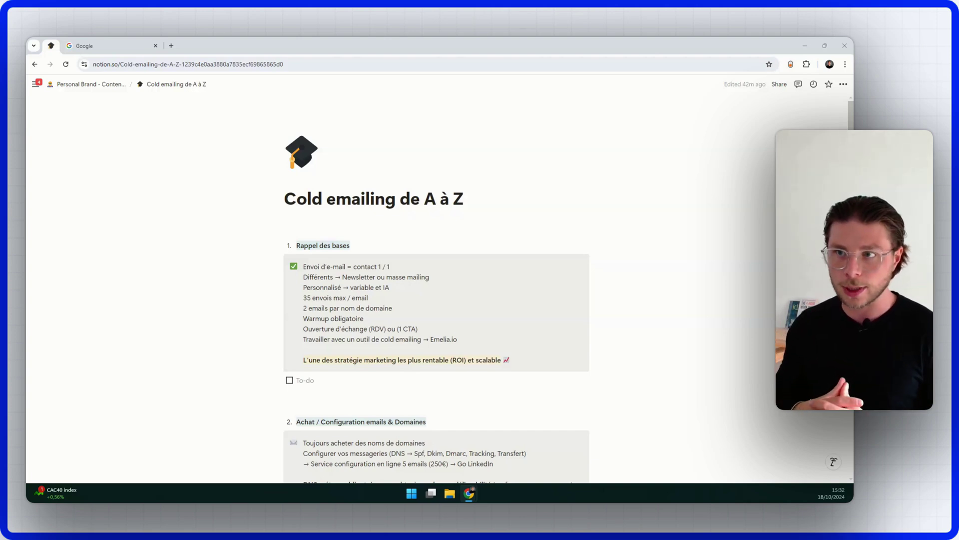
Step: Scroll the Notion page down to section 2, Achat / Configuration emails & Domaines
scroll(381, 289, "down", 4)
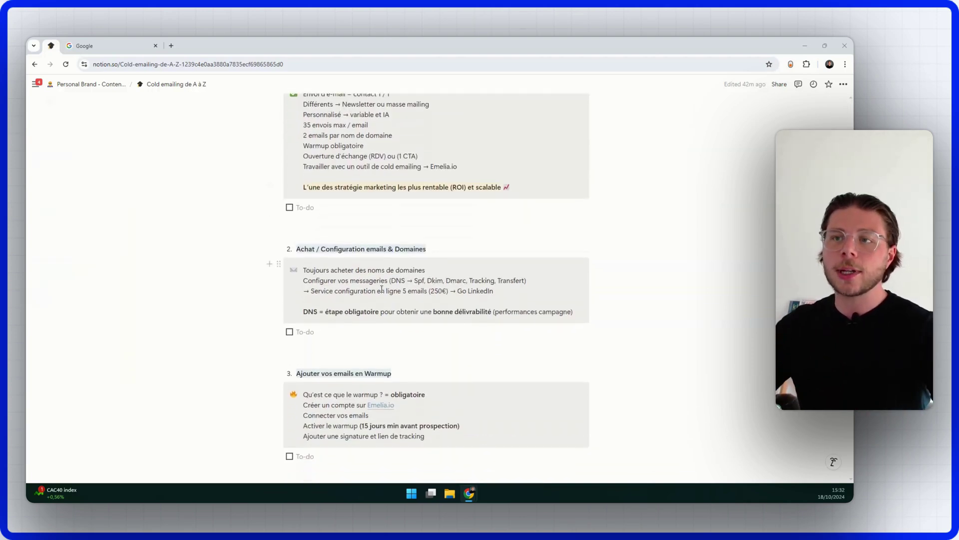
scroll(381, 289, "down", 1)
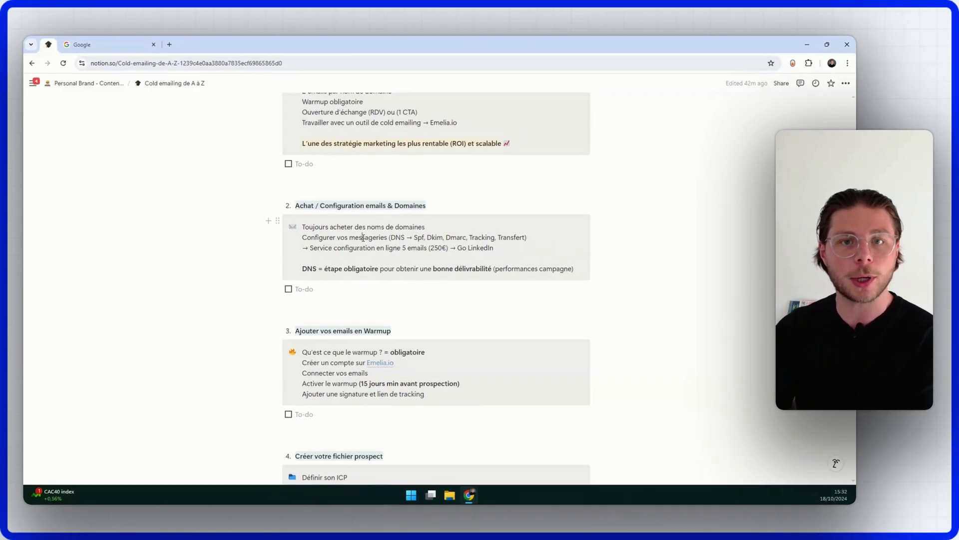
Step: Launch Calculatrice from the Start search, compute 35 × 5 = 175, then close it
left_click(413, 494)
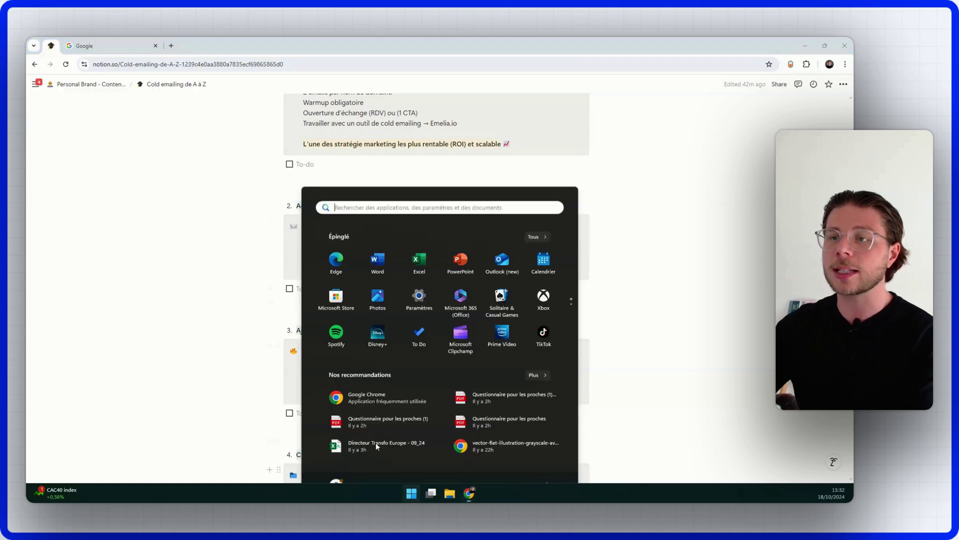
left_click(361, 185)
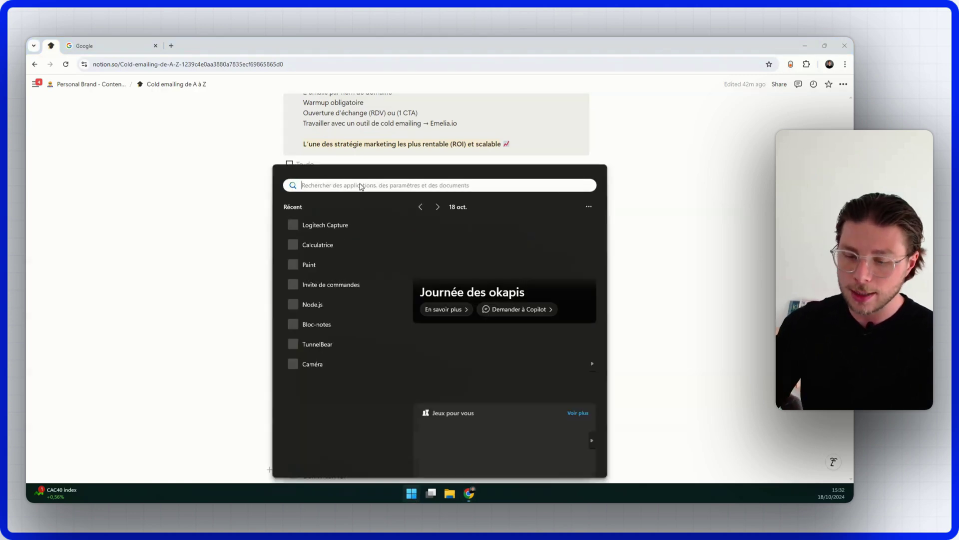
type("calcul")
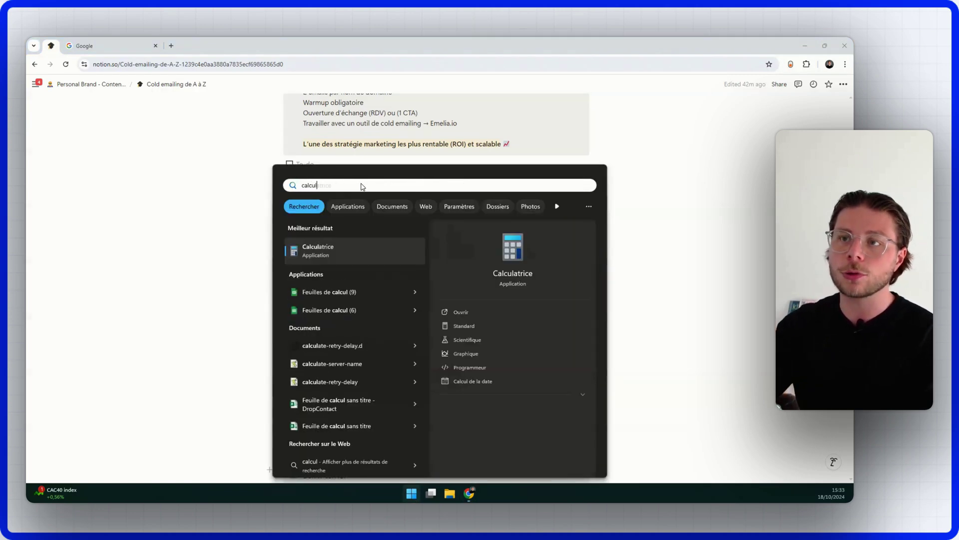
left_click(340, 250)
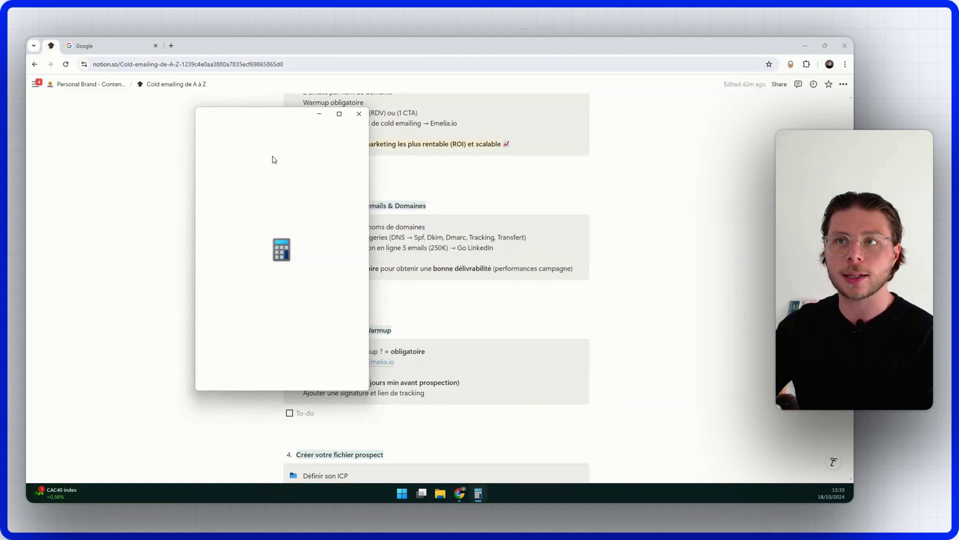
left_click_drag(278, 121, 245, 121)
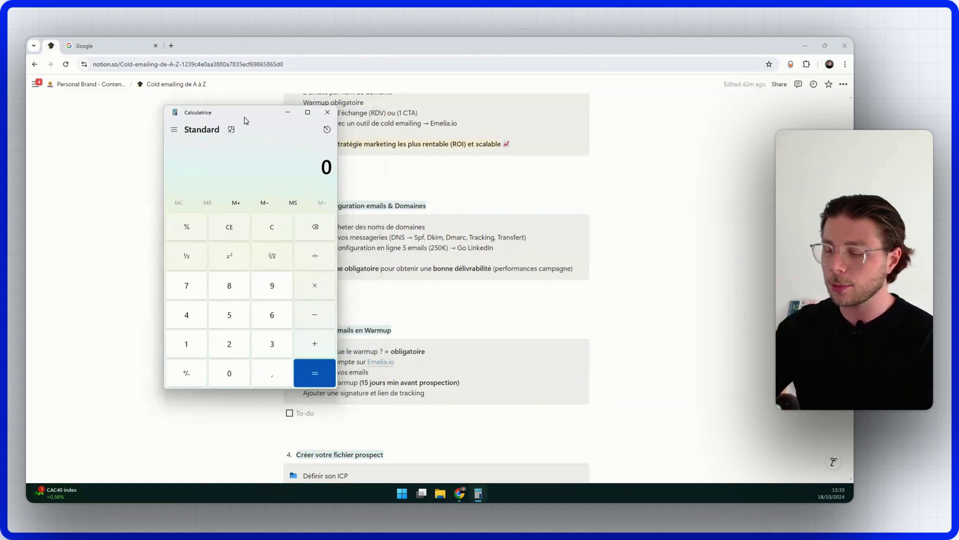
type("3")
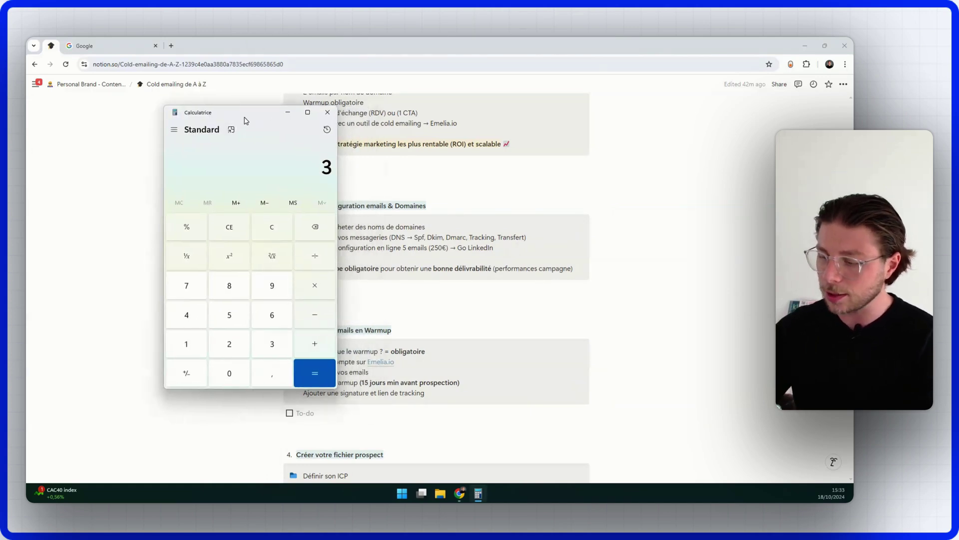
type("5*5")
key("Return")
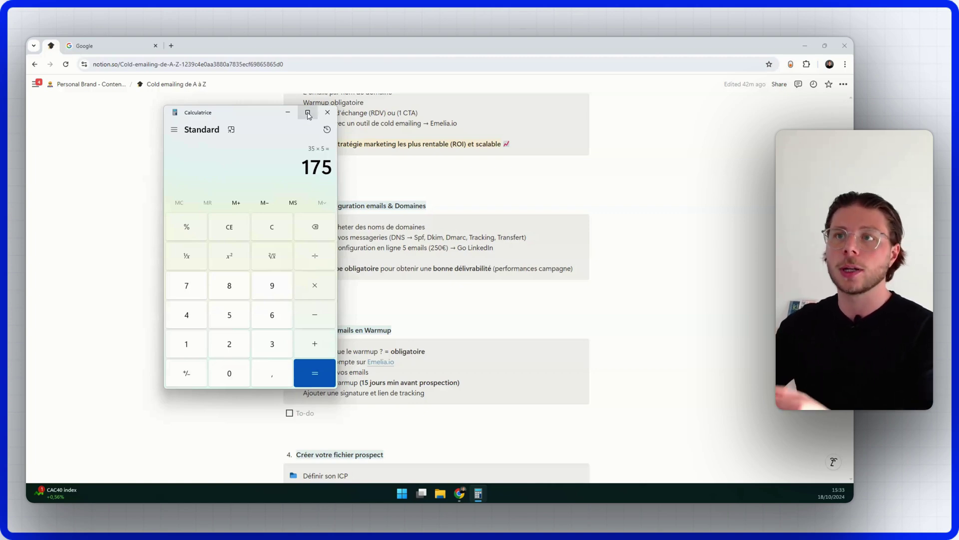
left_click(327, 112)
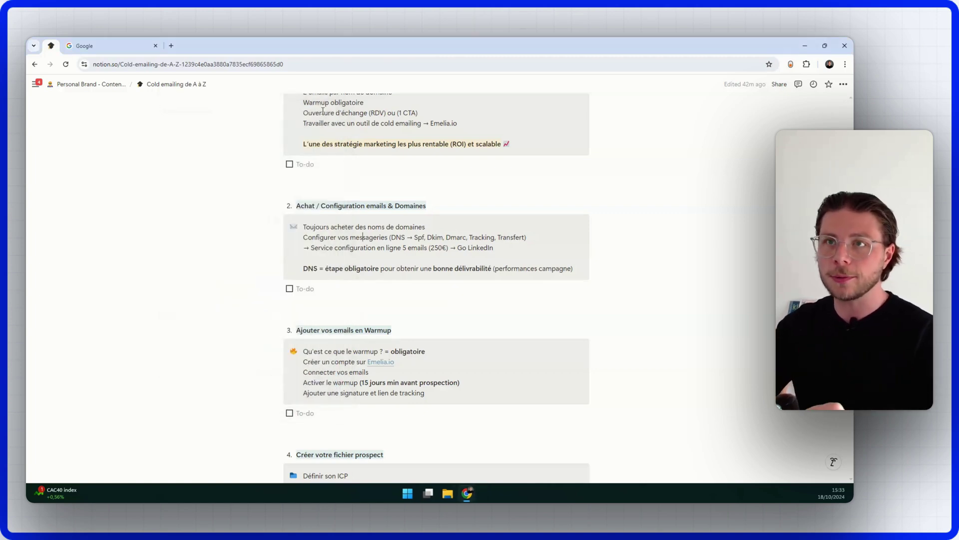
Step: Load the GoDaddy French site in the Google browser tab
left_click(131, 44)
key("BackSpace")
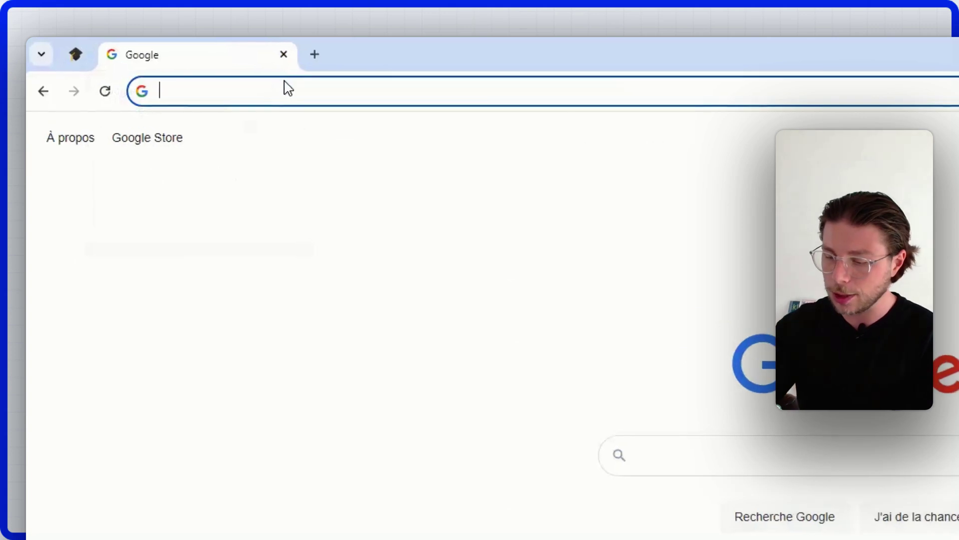
type("godaddy.com/fr-fr")
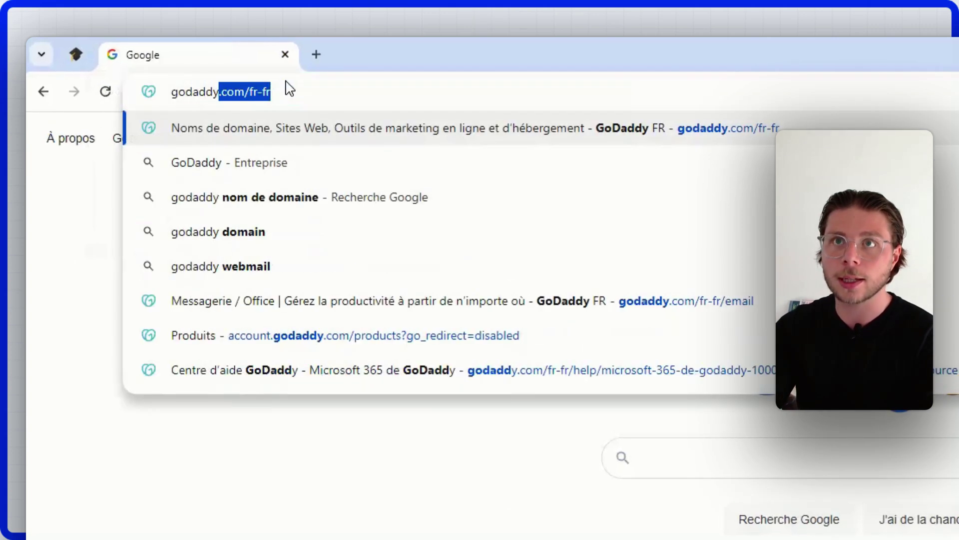
key("Return")
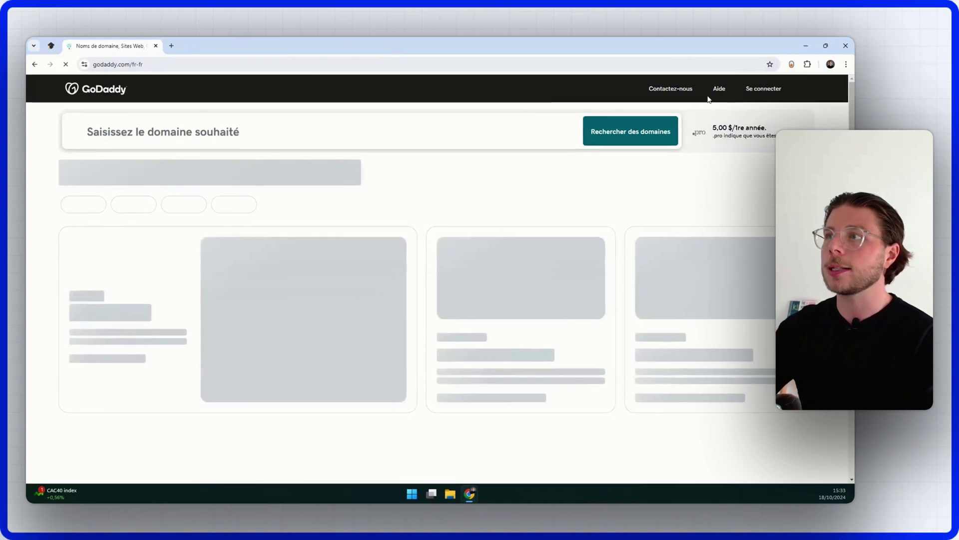
Step: Search GoDaddy for app-friendlywater.com to see its availability and first-year price
left_click(387, 134)
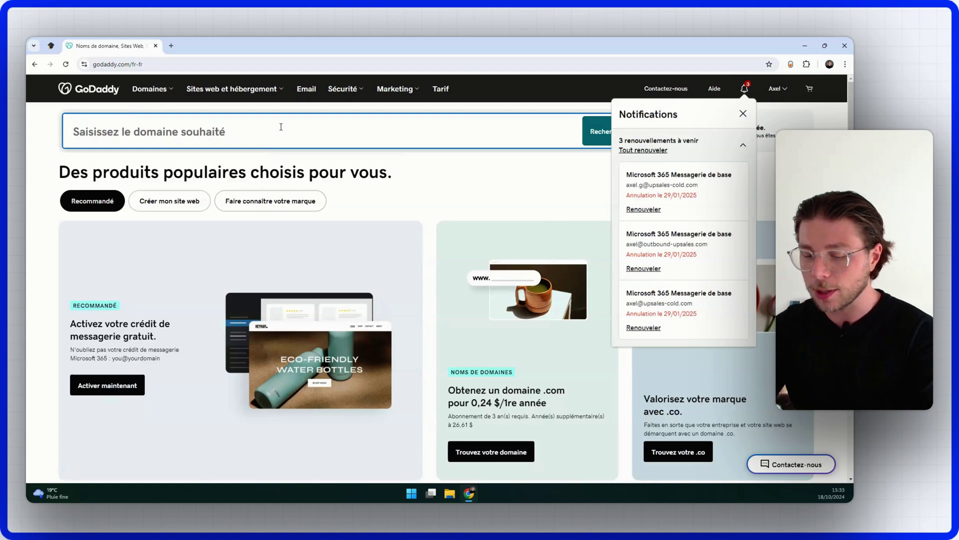
left_click(281, 127)
type("app-")
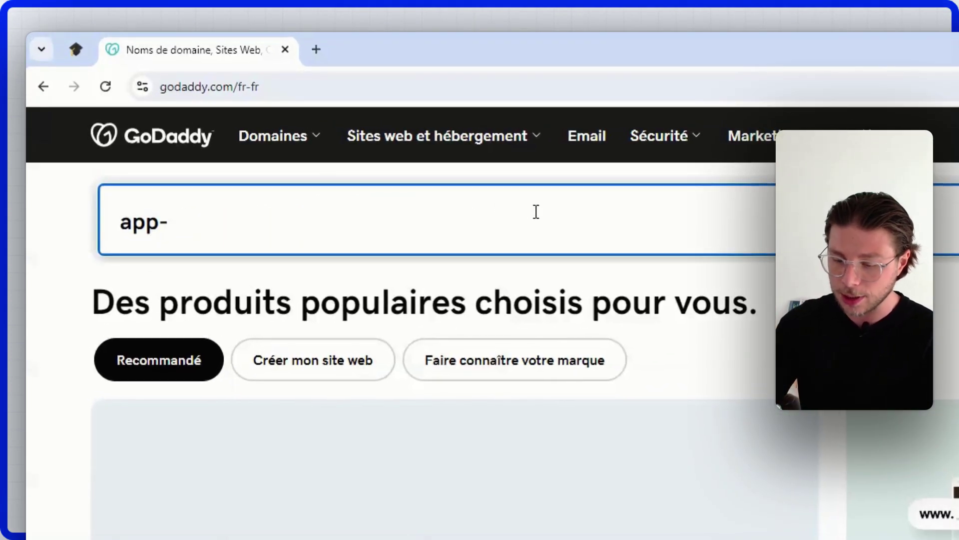
type("friendly")
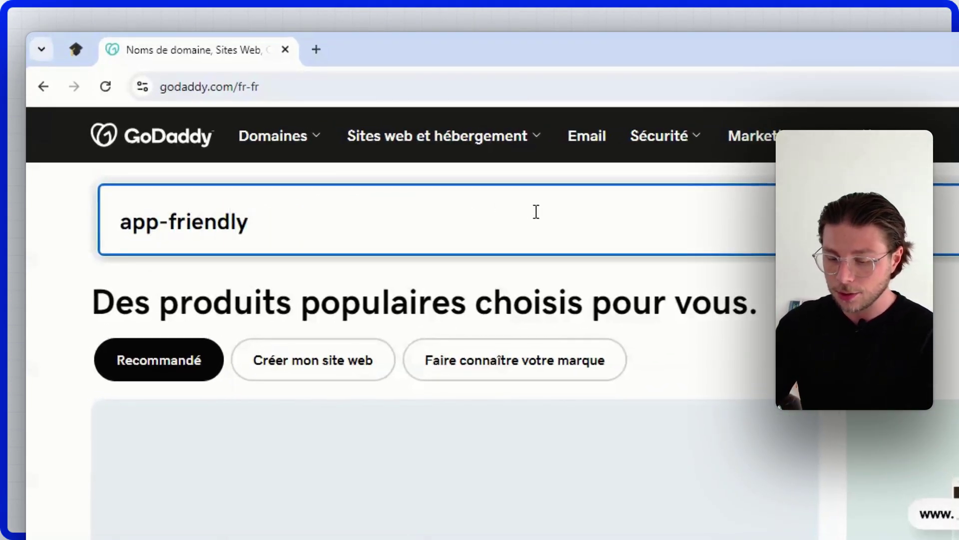
type("wate")
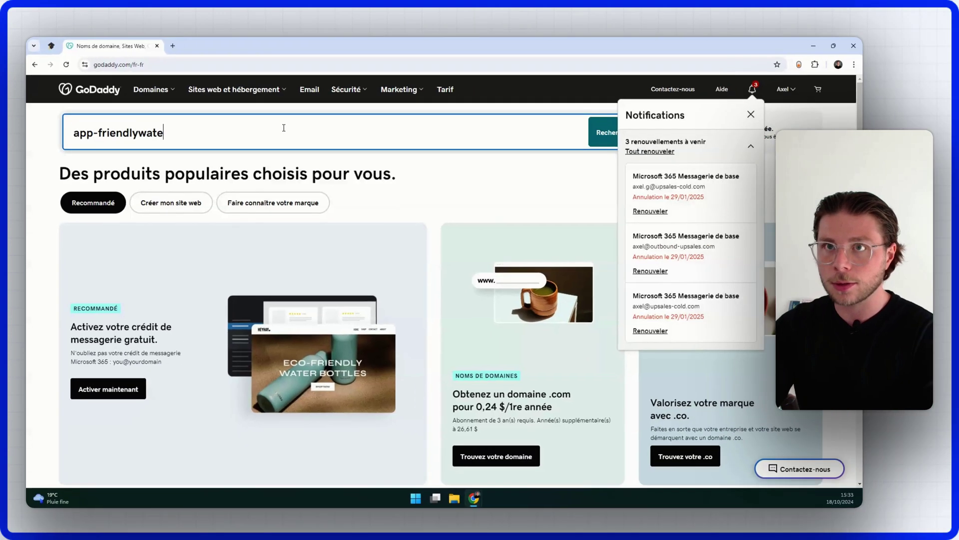
type("r")
type(".")
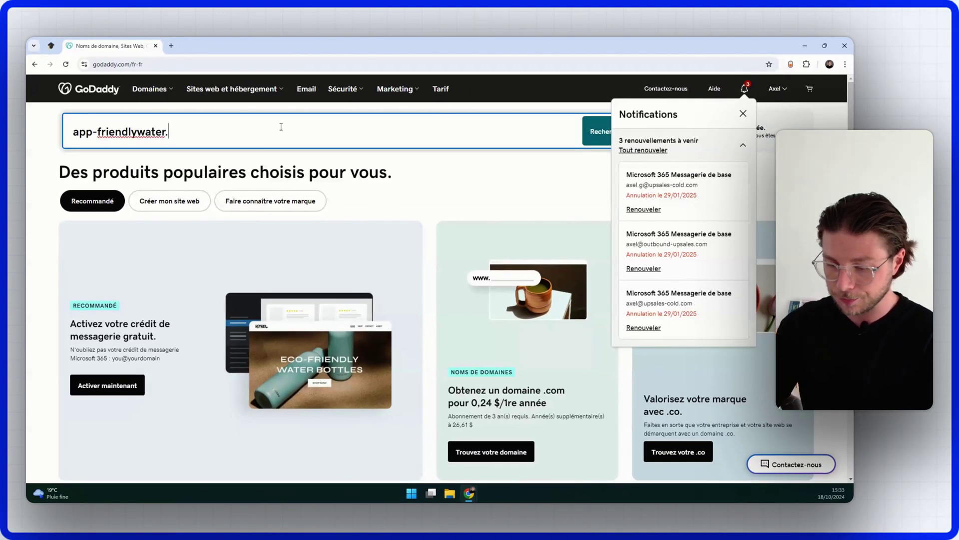
type("com")
key("Return")
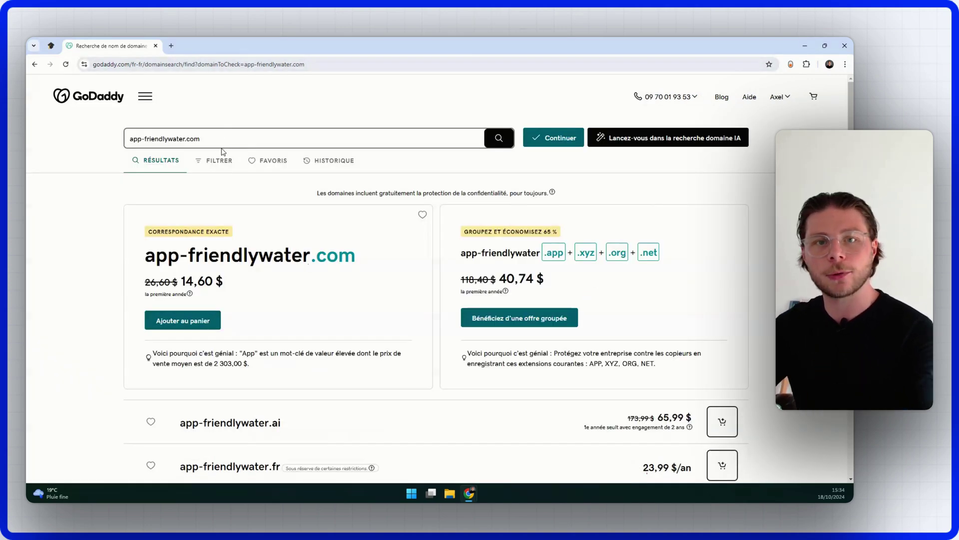
Step: Put app-friendlywater.com in the GoDaddy cart and go back to the home page
left_click(234, 138)
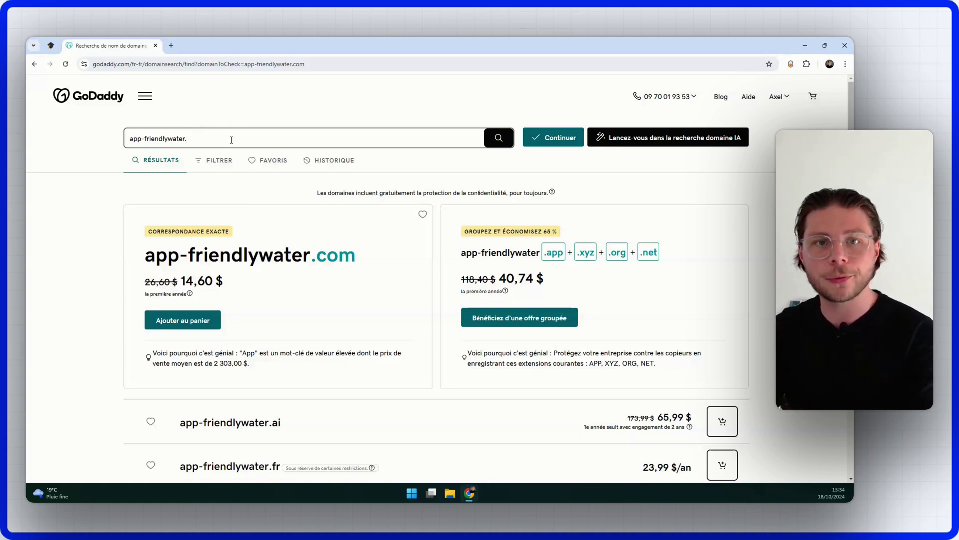
left_click(144, 139)
key("BackSpace")
key("BackSpace")
key("BackSpace")
key("BackSpace")
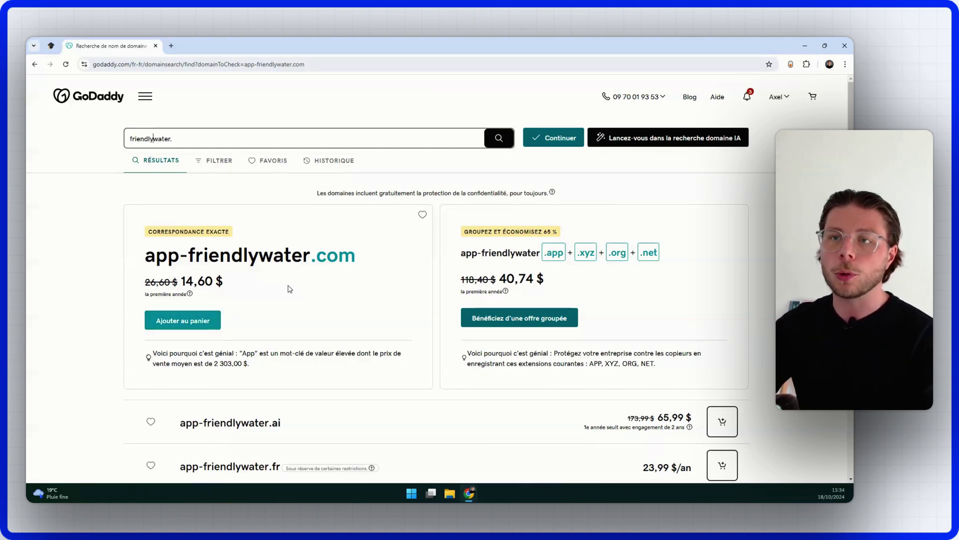
left_click(205, 322)
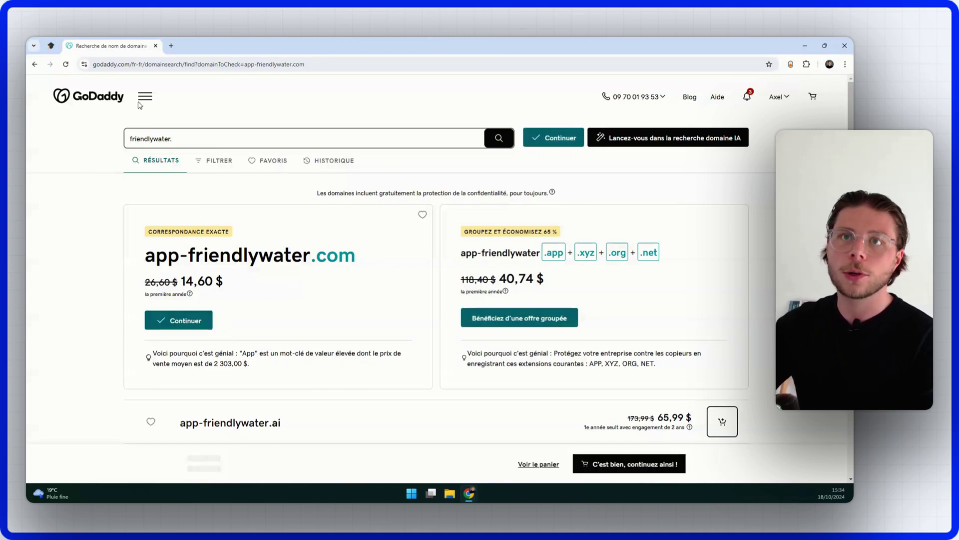
left_click(93, 97)
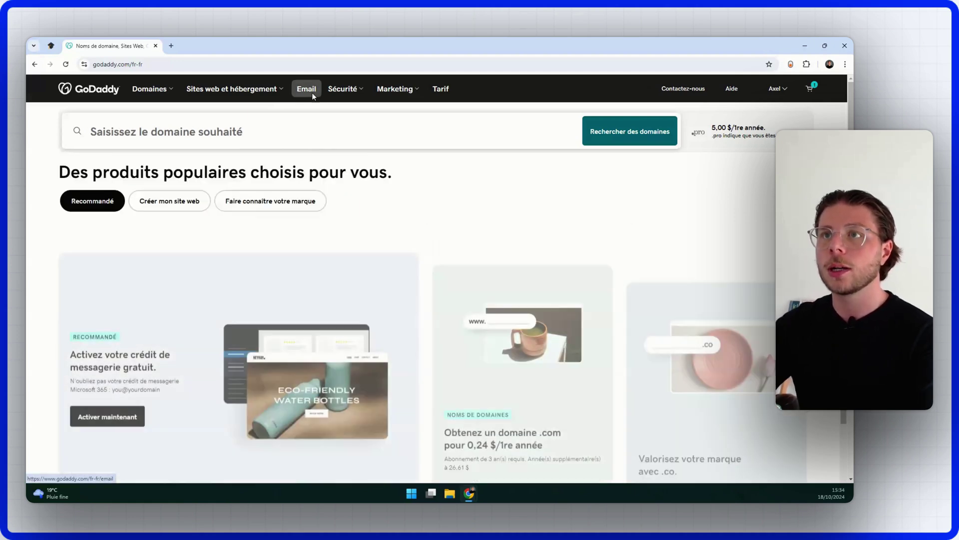
Step: Add the Microsoft 365 Messagerie de base email plan to the cart with a 1 mois duration
left_click(310, 90)
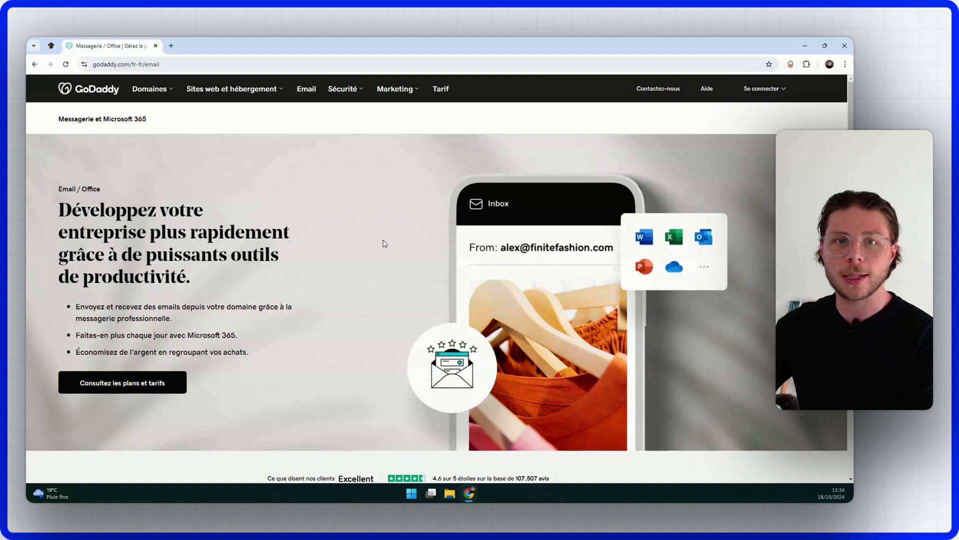
scroll(383, 248, "down", 6)
scroll(383, 248, "down", 5)
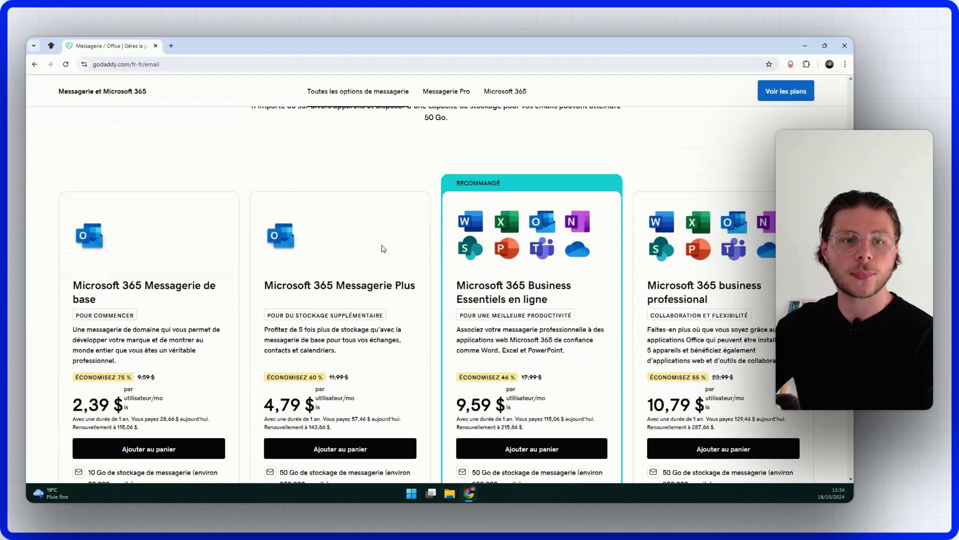
scroll(266, 306, "up", 3)
scroll(266, 307, "down", 1)
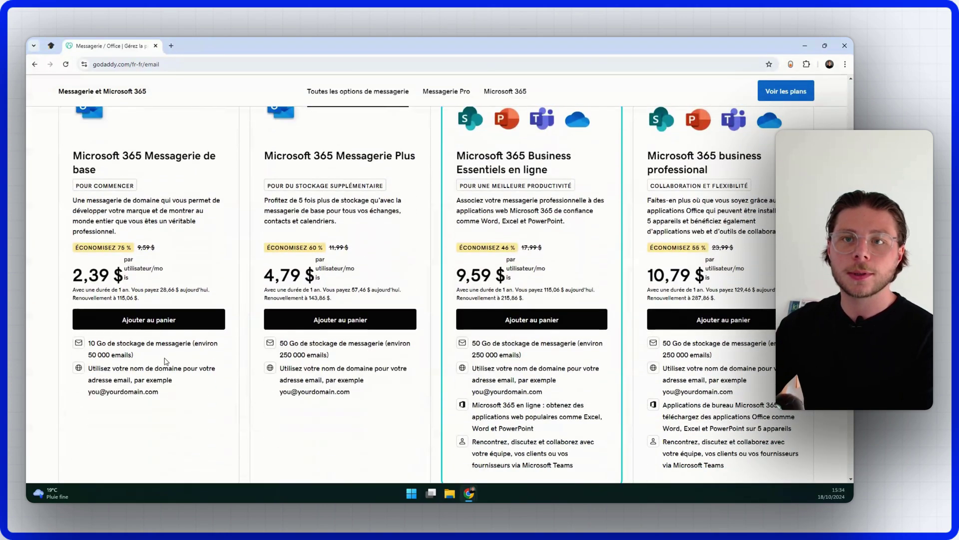
scroll(75, 270, "up", 1)
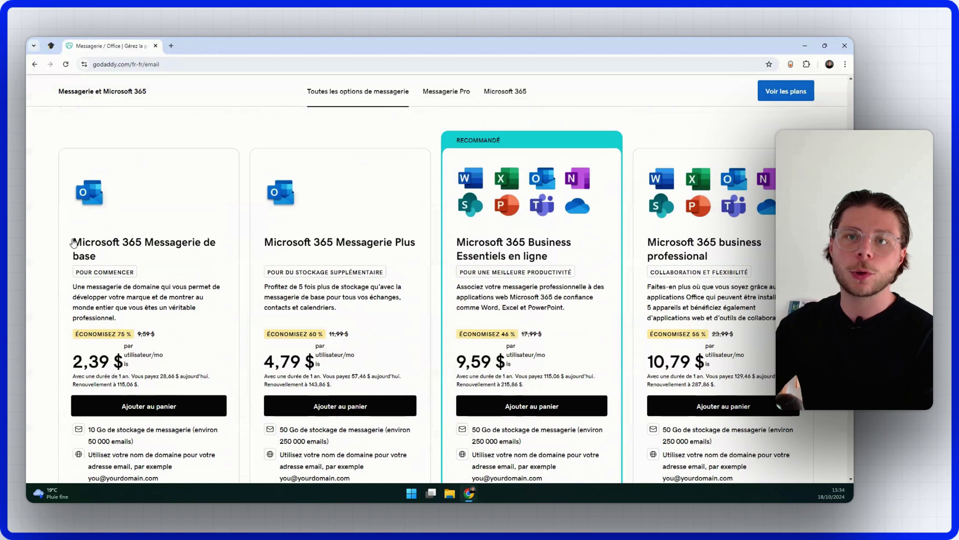
left_click(163, 405)
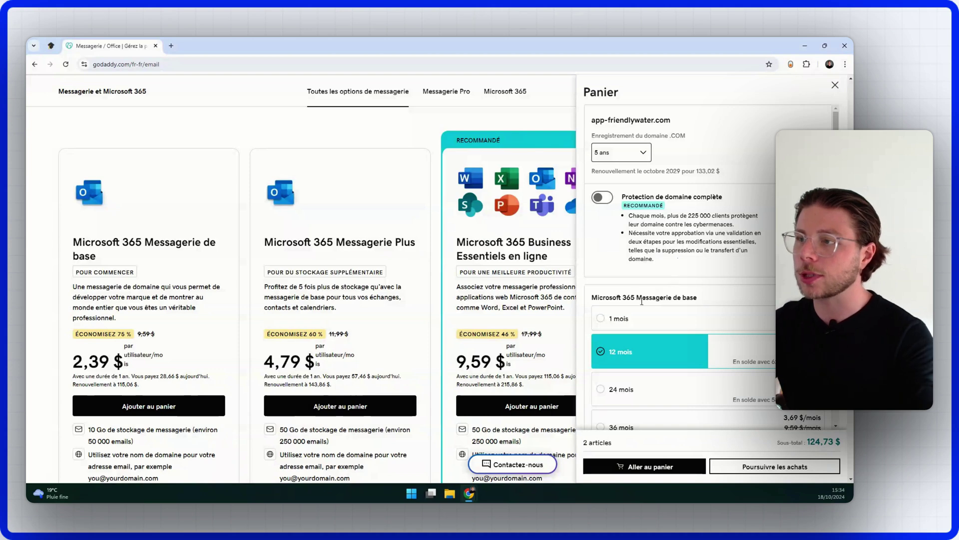
left_click(614, 318)
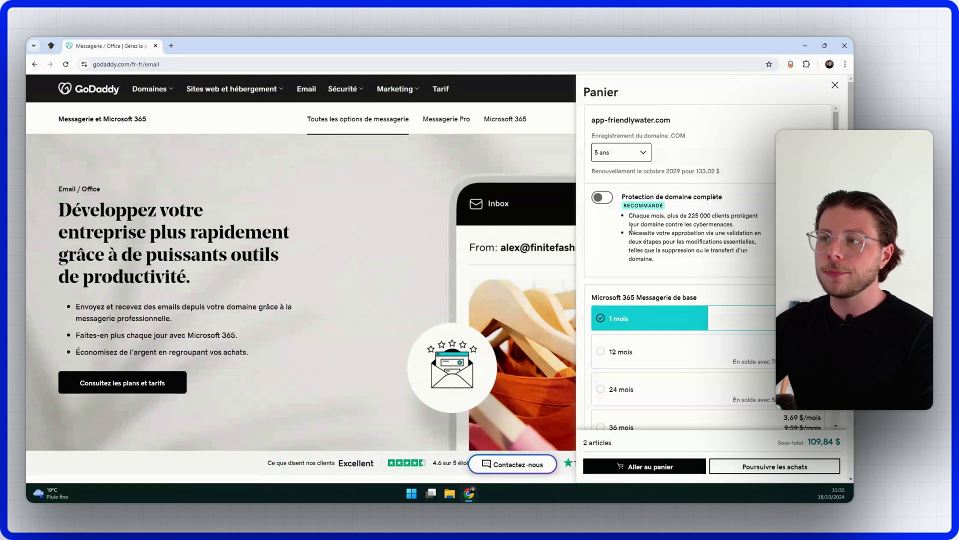
Step: Review the two-item cart, subtotal 109,84 $, then close and reopen the cart panel
scroll(631, 228, "down", 2)
scroll(478, 325, "down", 5)
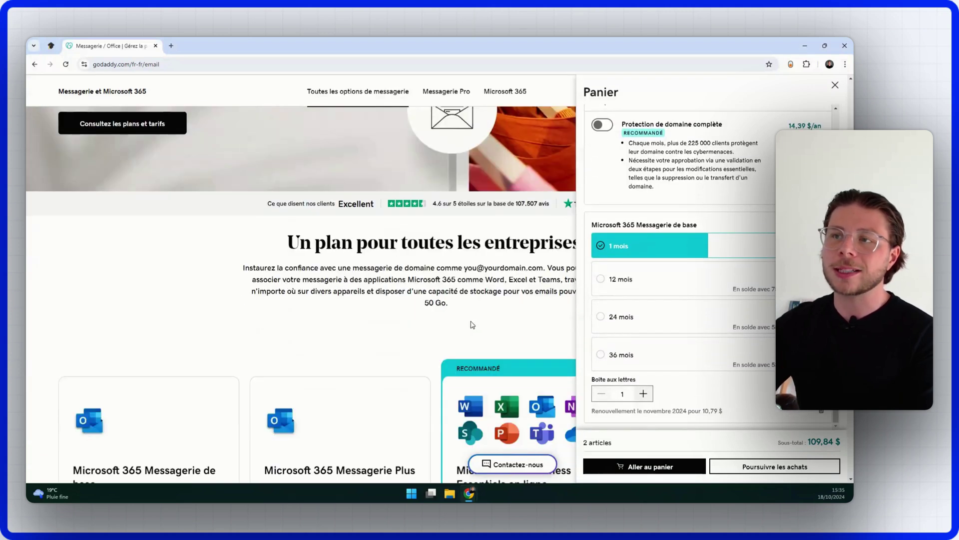
scroll(649, 132, "up", 2)
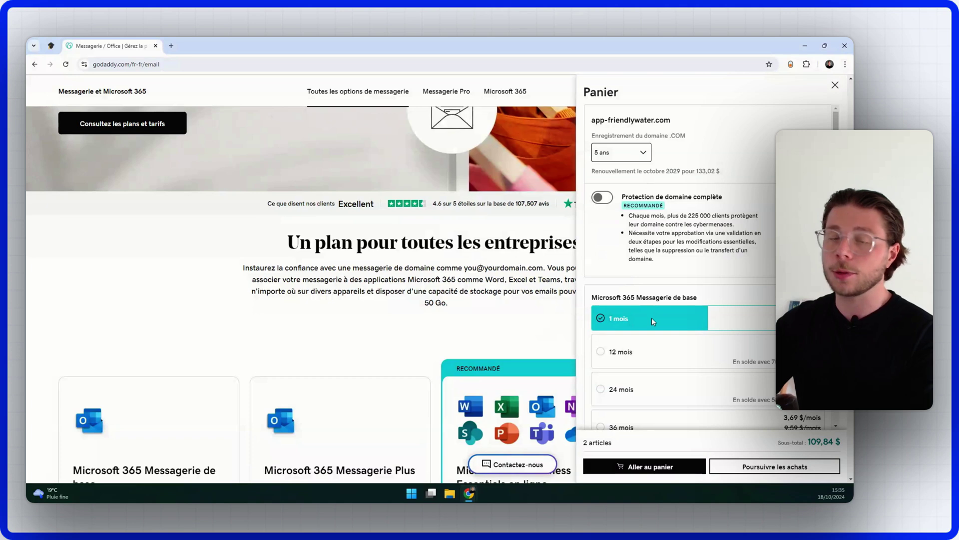
scroll(655, 302, "up", 5)
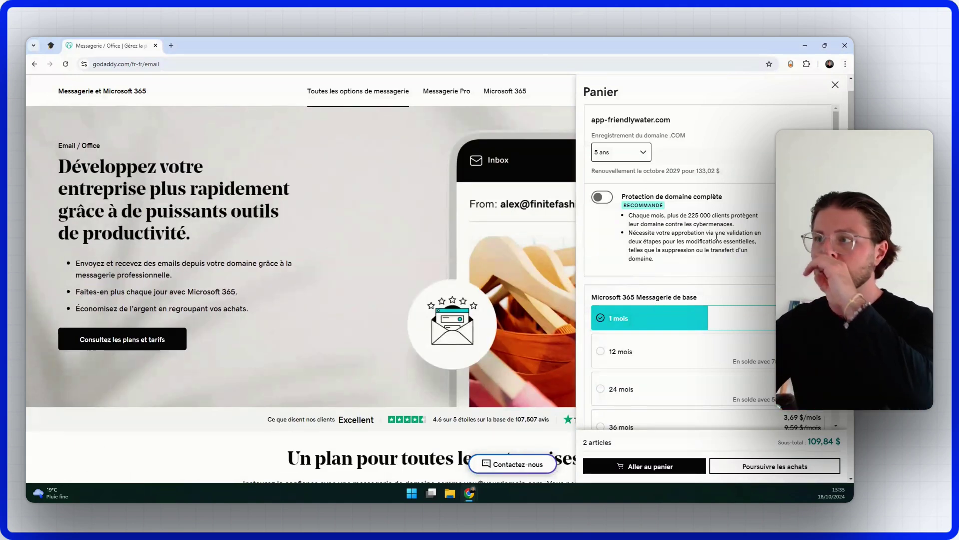
scroll(531, 222, "up", 1)
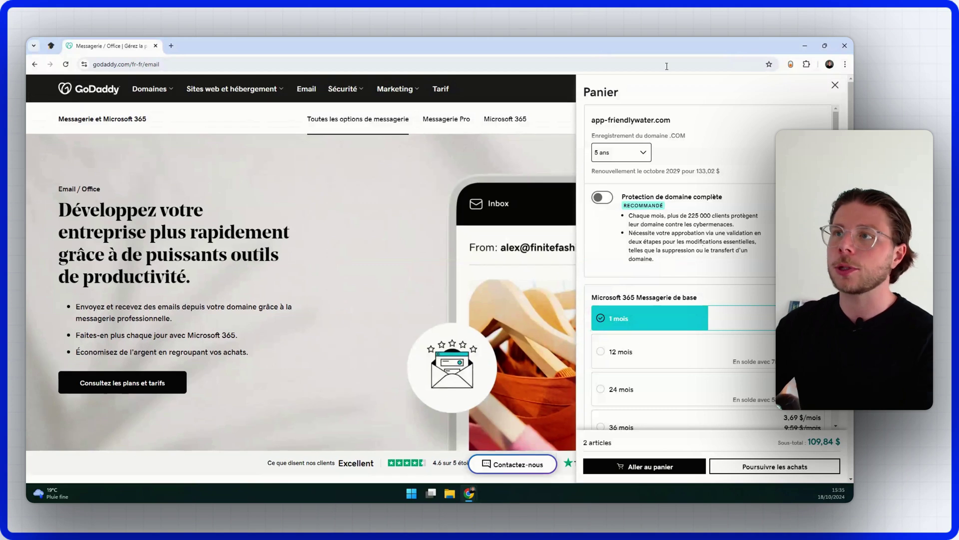
left_click(834, 87)
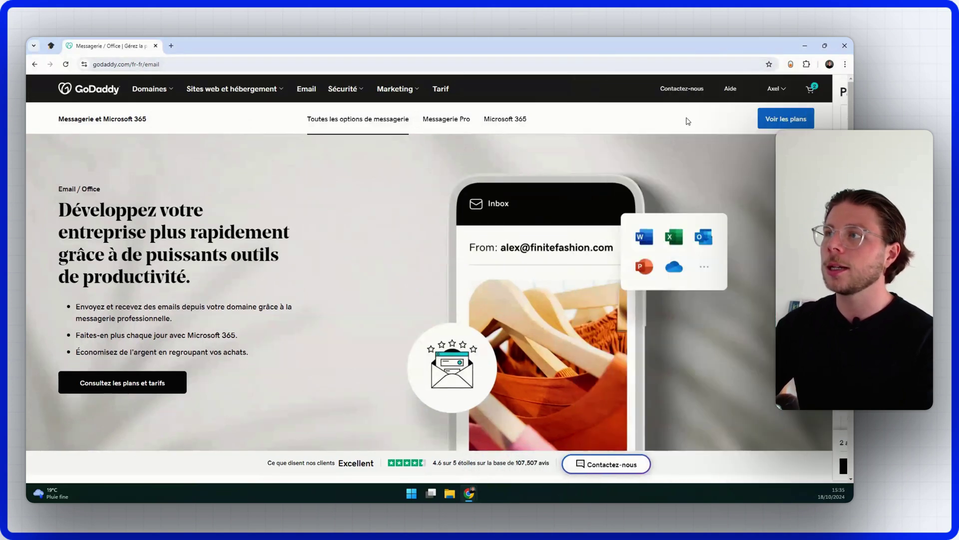
left_click(812, 91)
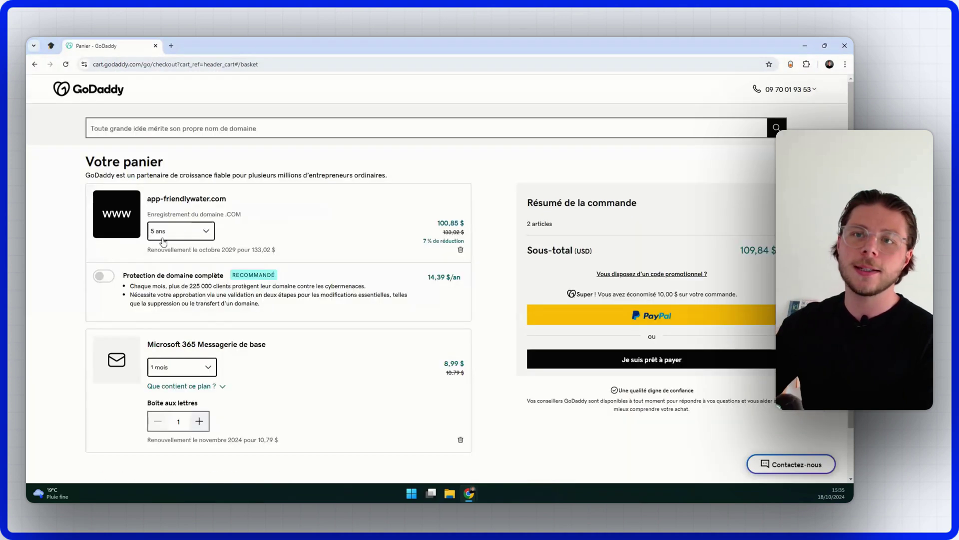
Step: Shorten the app-friendlywater.com registration to 1 an
left_click(160, 237)
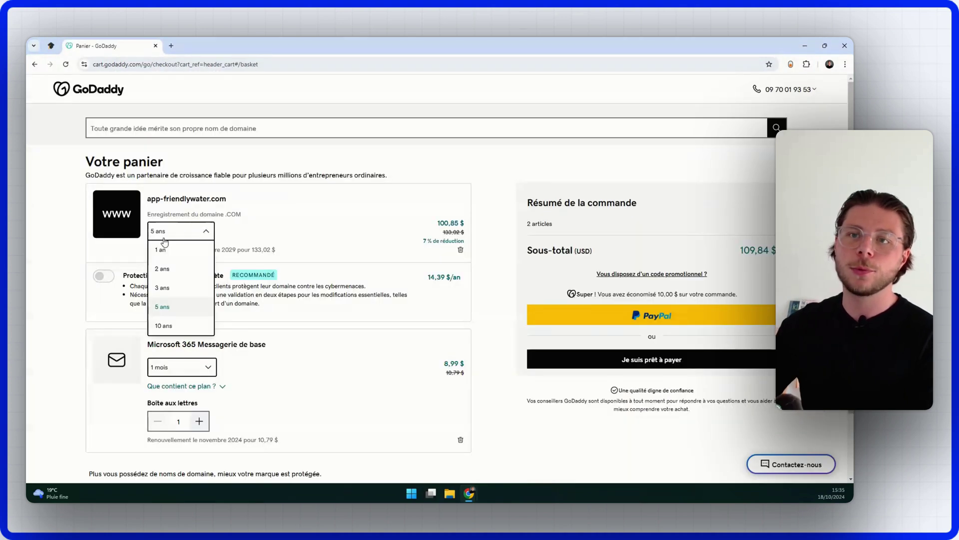
left_click(180, 251)
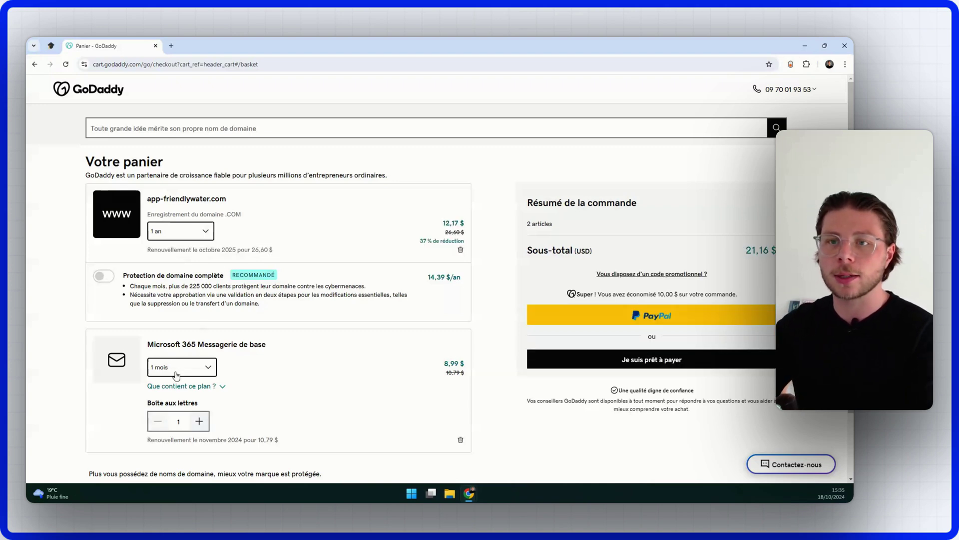
scroll(252, 370, "down", 2)
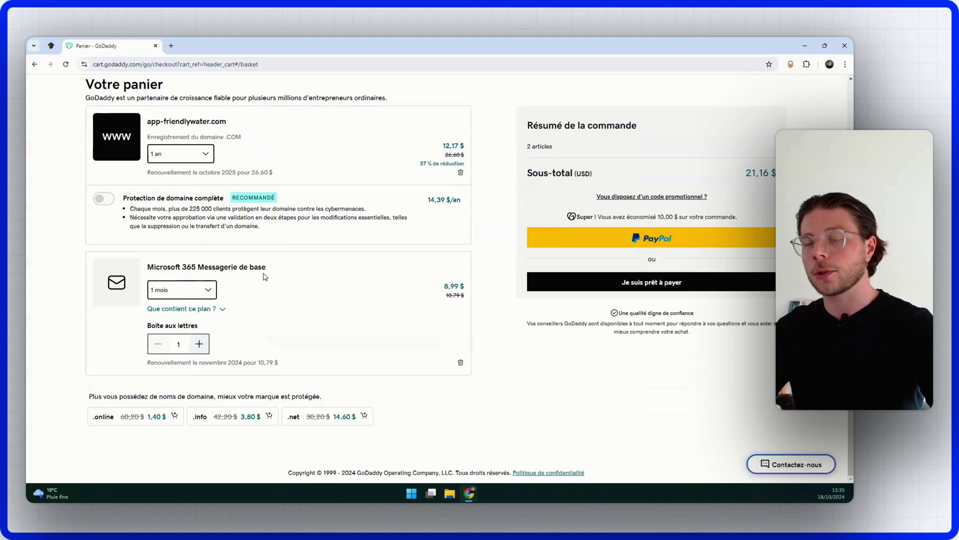
Step: Set the Microsoft 365 mailbox plan to 12 mois and return to the GoDaddy home page
left_click(209, 292)
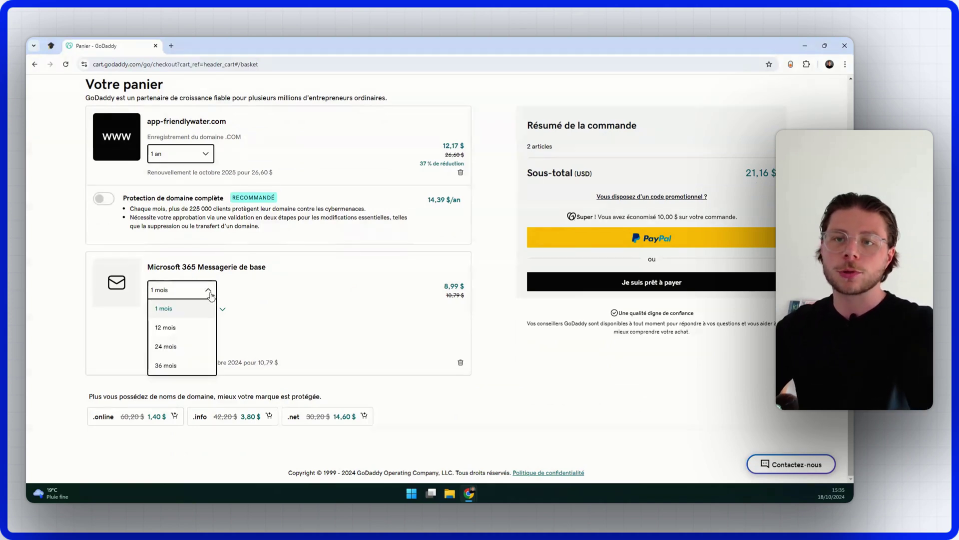
left_click(195, 336)
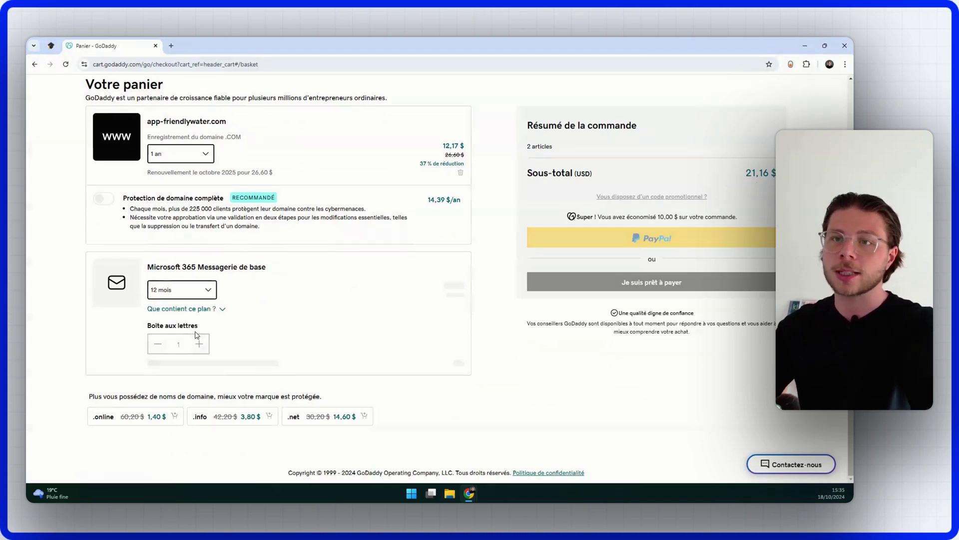
left_click(209, 302)
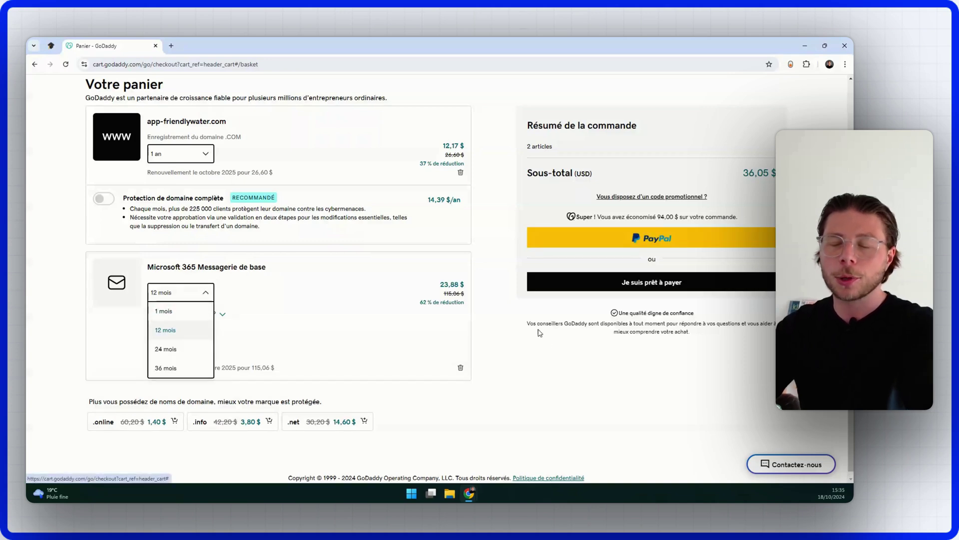
left_click(535, 386)
left_click(200, 294)
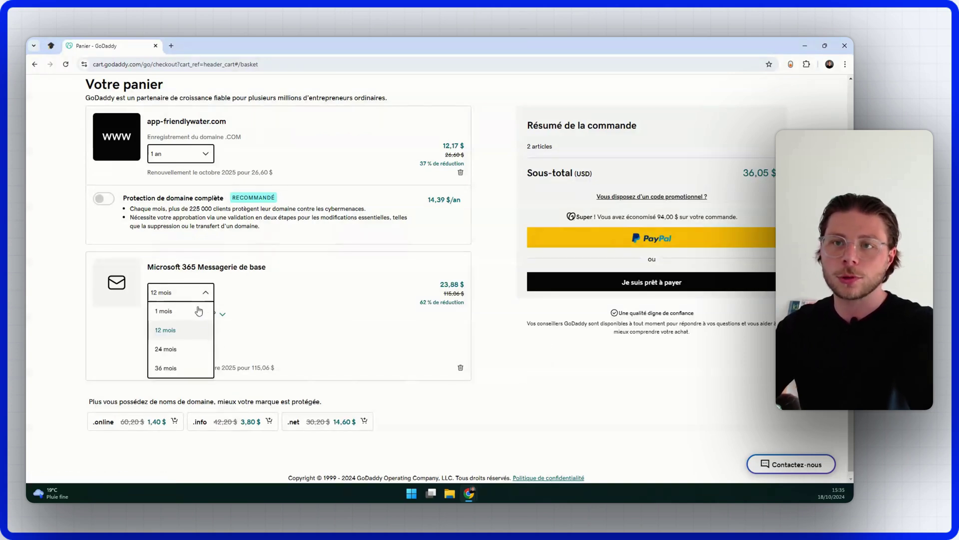
left_click(561, 364)
scroll(550, 377, "down", 1)
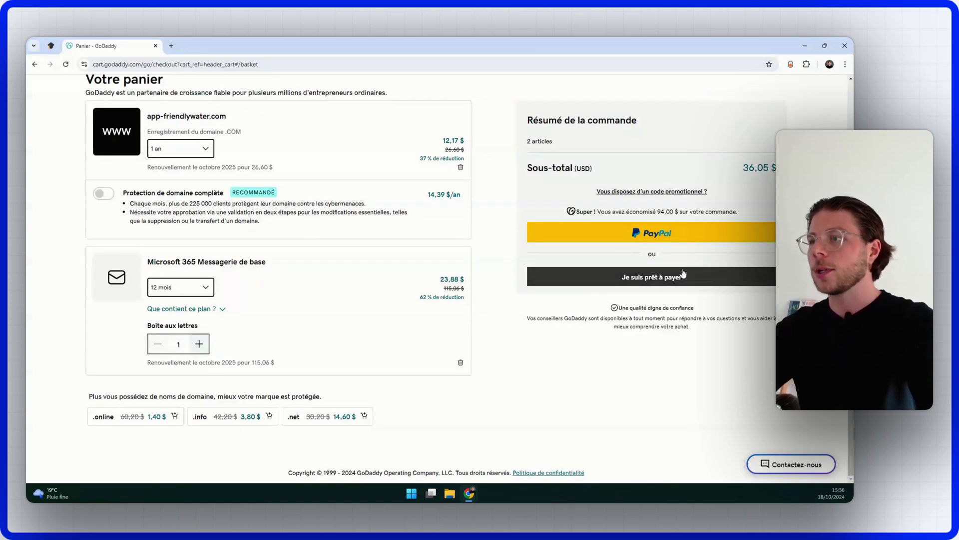
scroll(602, 284, "up", 2)
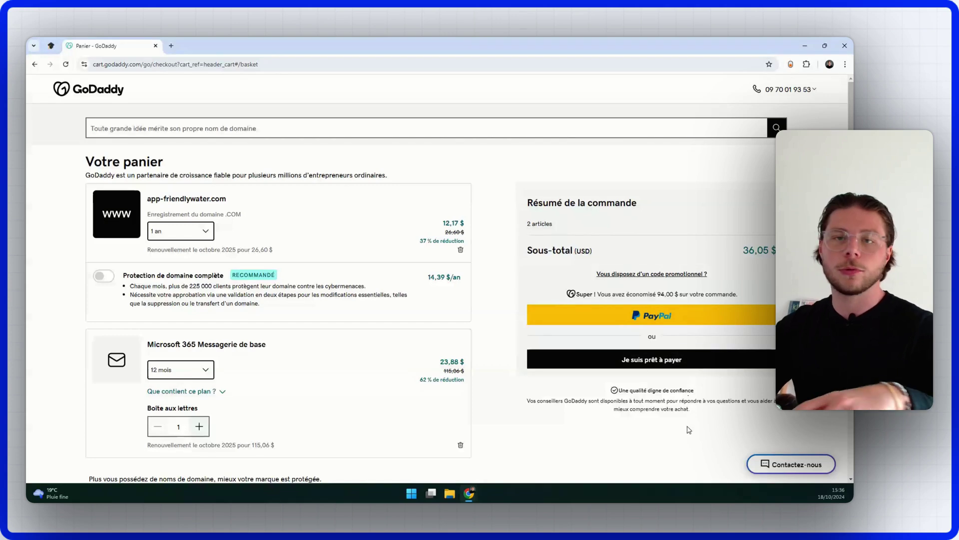
left_click(100, 94)
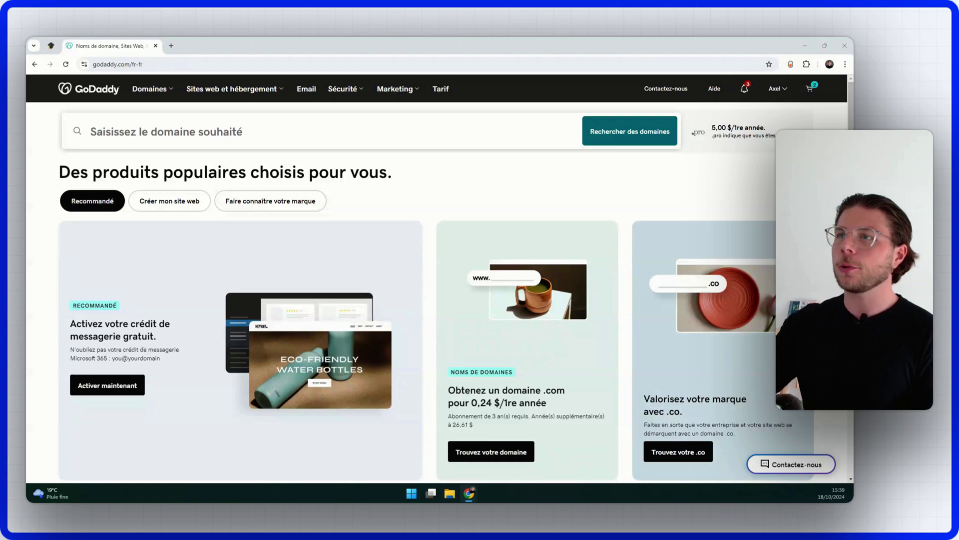
Step: Open Mes produits from the GoDaddy account menu and scroll through the product list
left_click(777, 88)
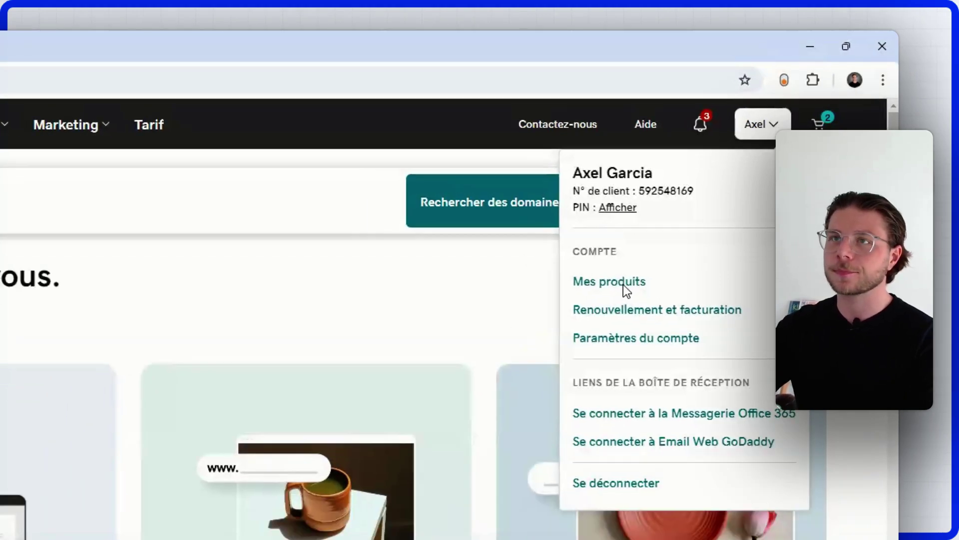
left_click(623, 283)
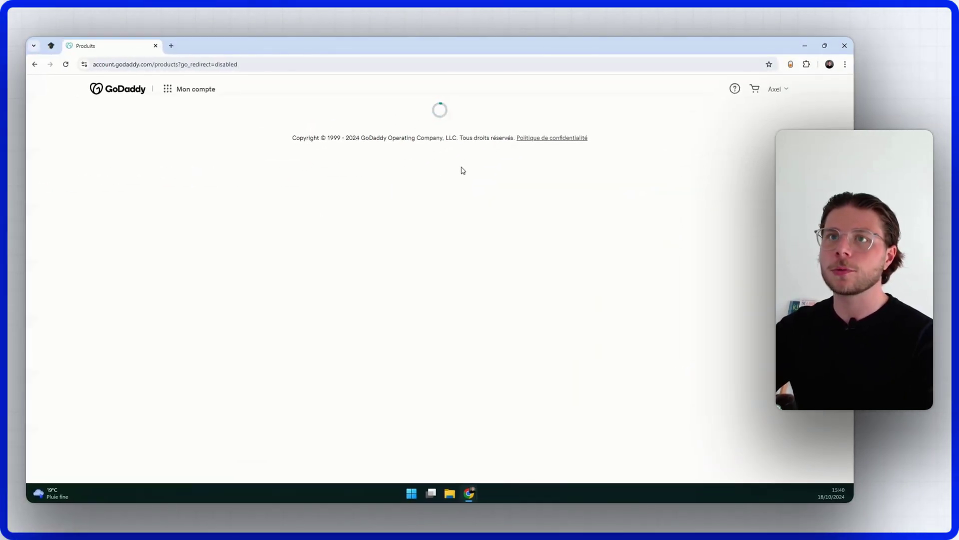
scroll(462, 171, "down", 7)
scroll(463, 171, "up", 6)
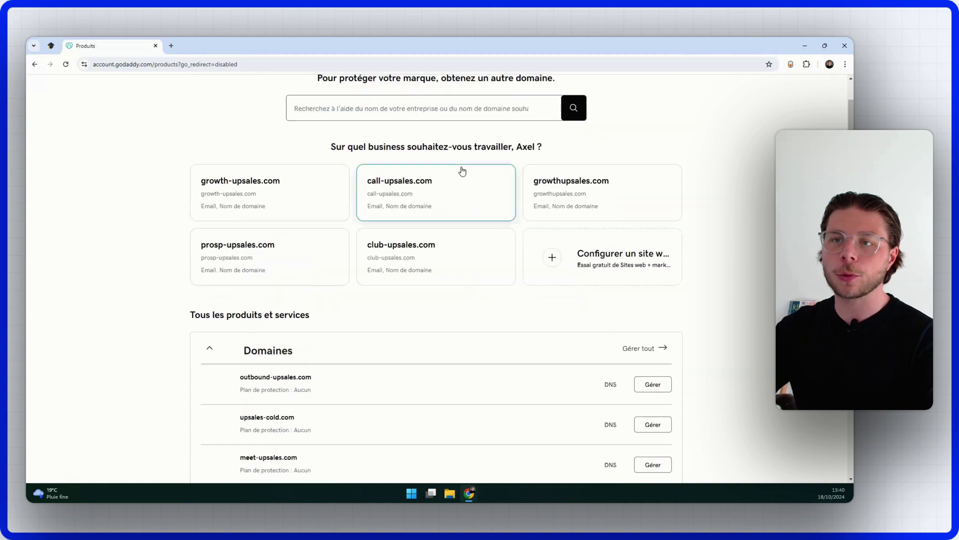
scroll(462, 171, "down", 3)
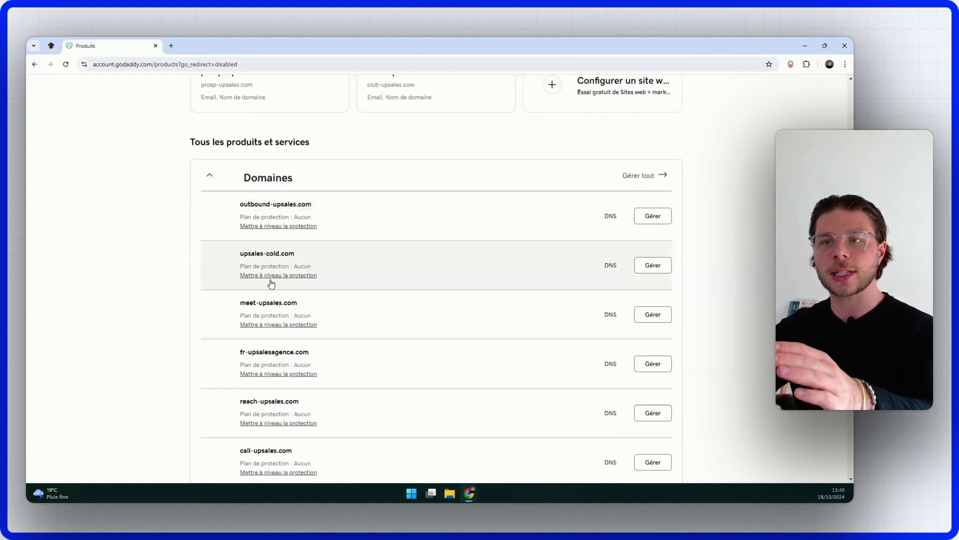
scroll(274, 182, "down", 1)
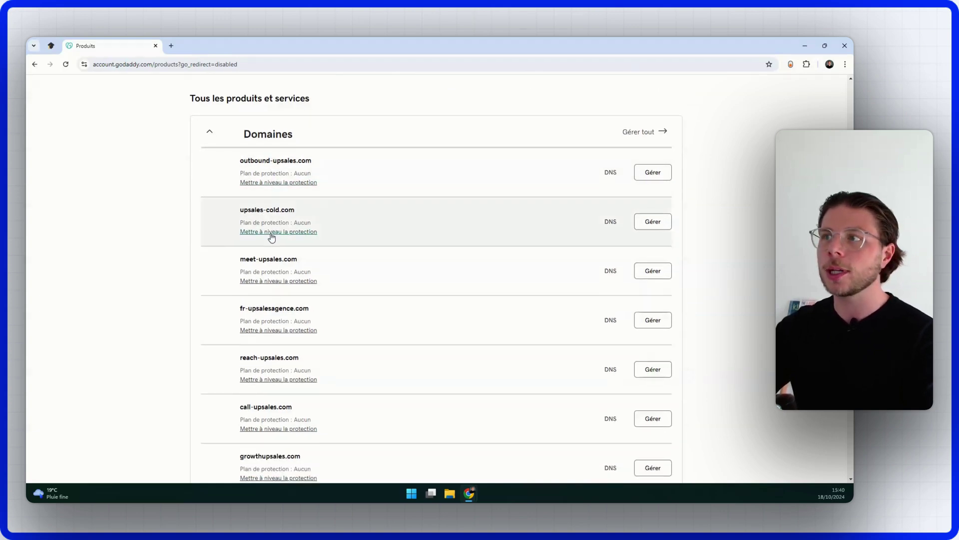
scroll(272, 237, "down", 9)
Step: Expand Sites Web + Marketing and Messagerie / Office to find the 3 available mailboxes
left_click(275, 343)
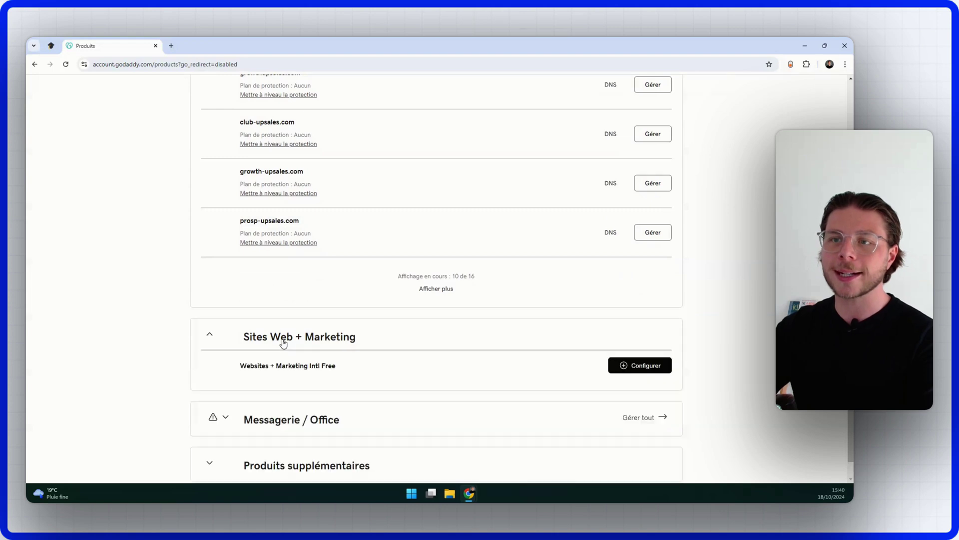
scroll(274, 352, "down", 1)
left_click(273, 381)
scroll(311, 300, "down", 6)
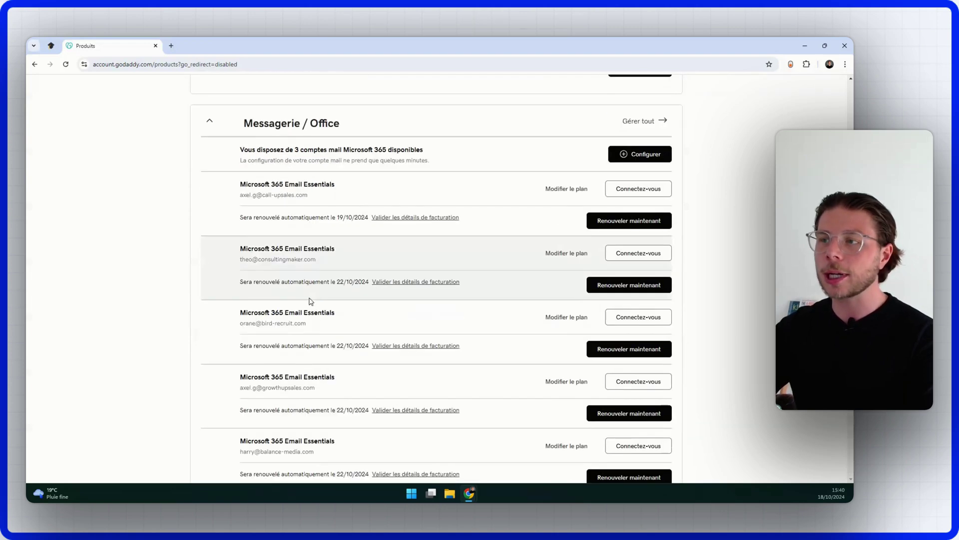
scroll(312, 298, "up", 2)
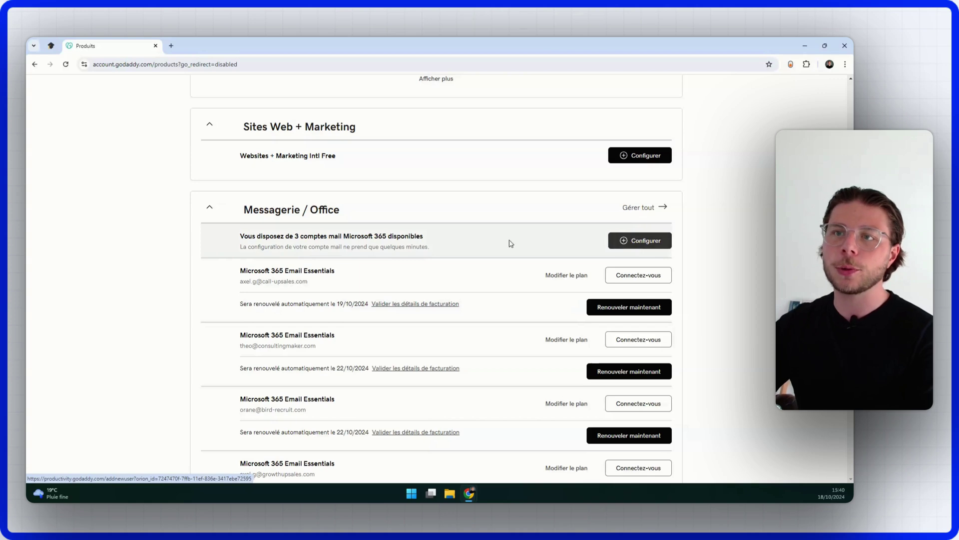
left_click_drag(262, 234, 424, 235)
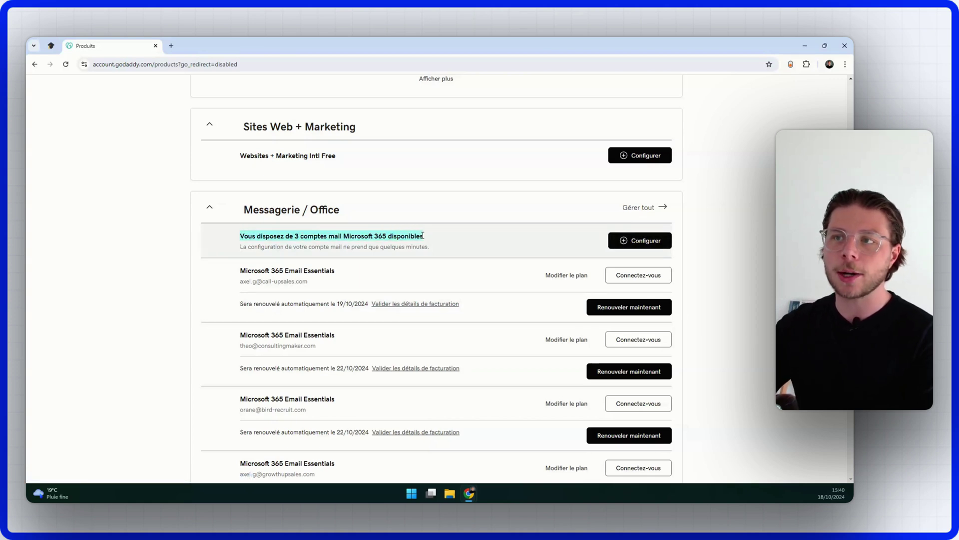
left_click(424, 235)
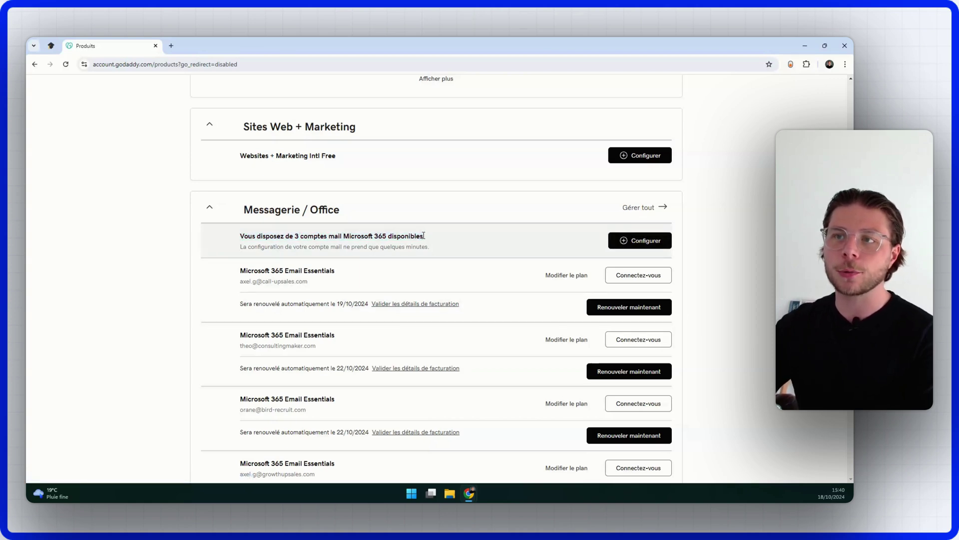
Step: Begin configuring an available Microsoft 365 mailbox and continue with triggin.io as its domain
left_click(645, 241)
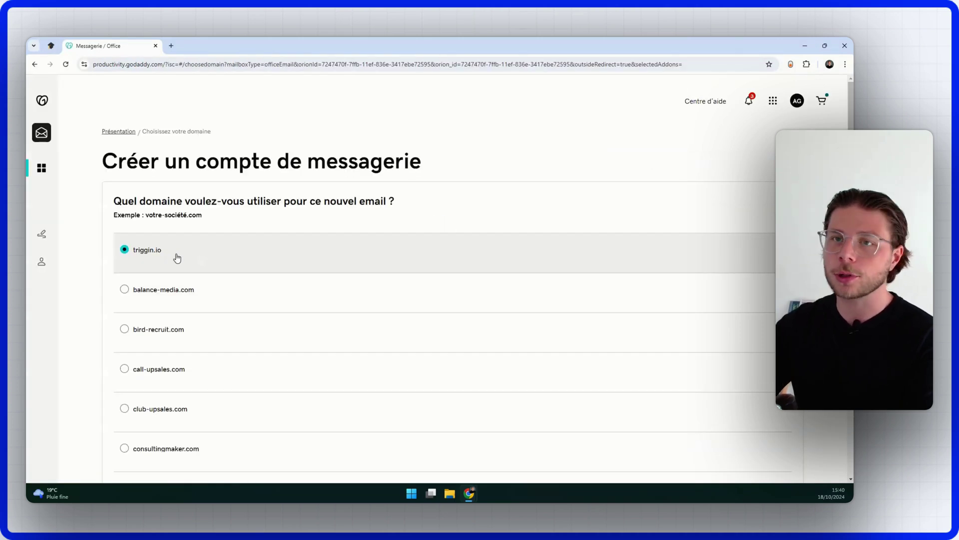
scroll(176, 257, "down", 15)
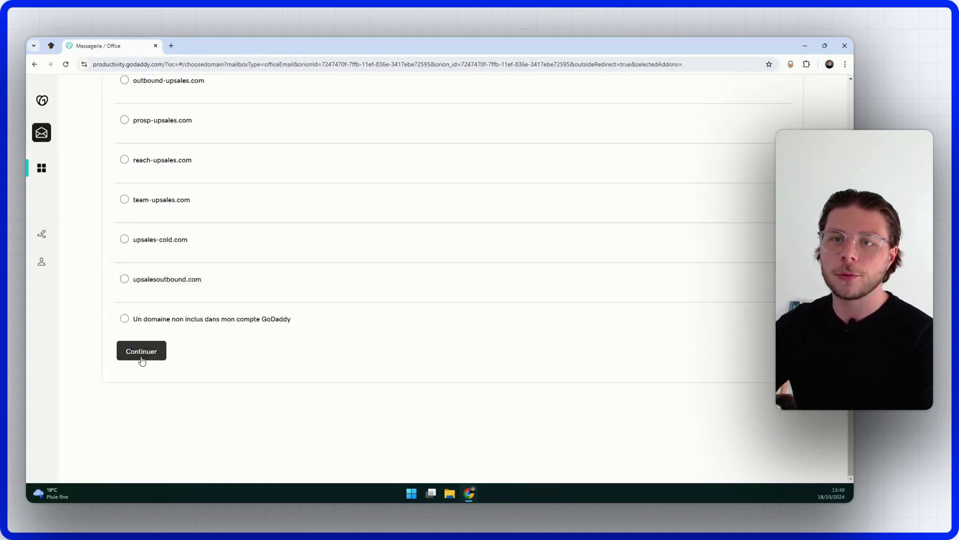
left_click(144, 355)
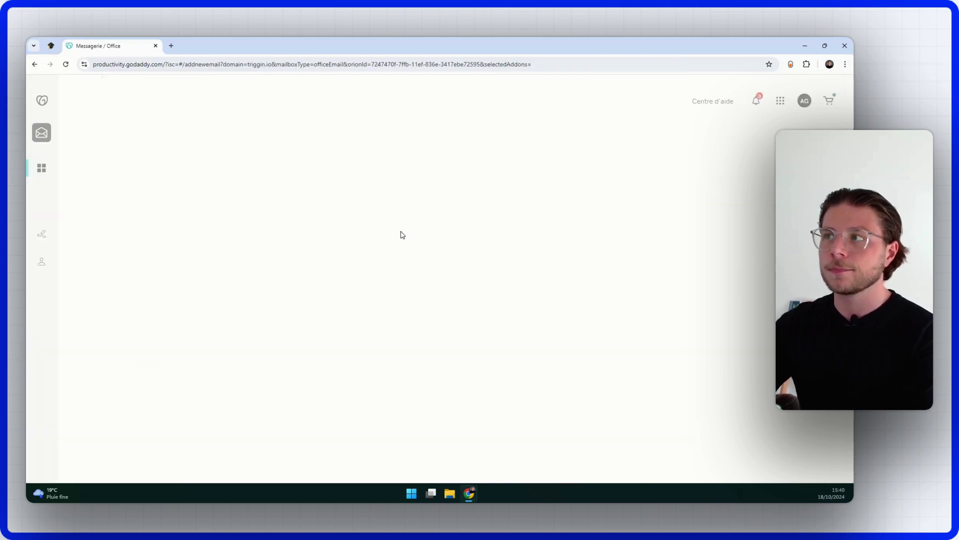
Step: Enter the new mailbox's username on triggin.io
left_click(295, 281)
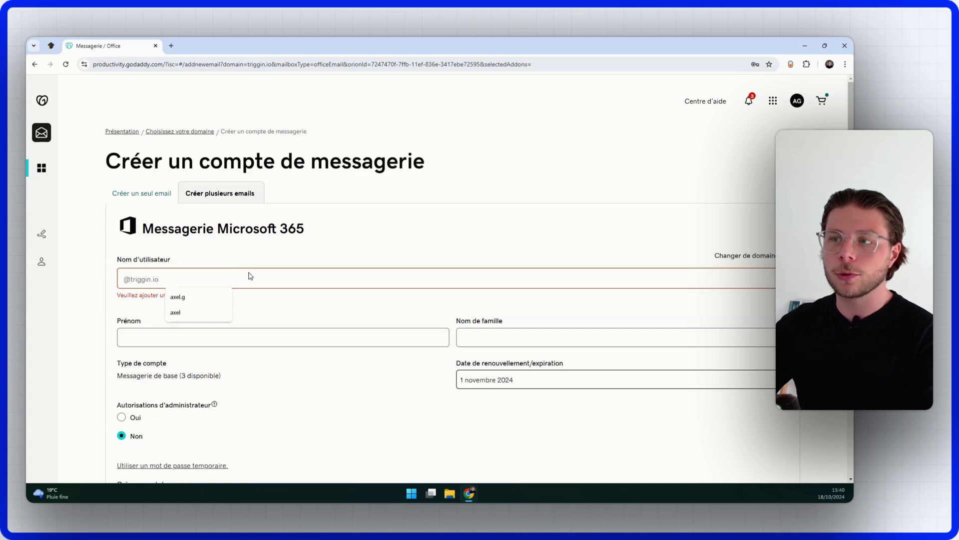
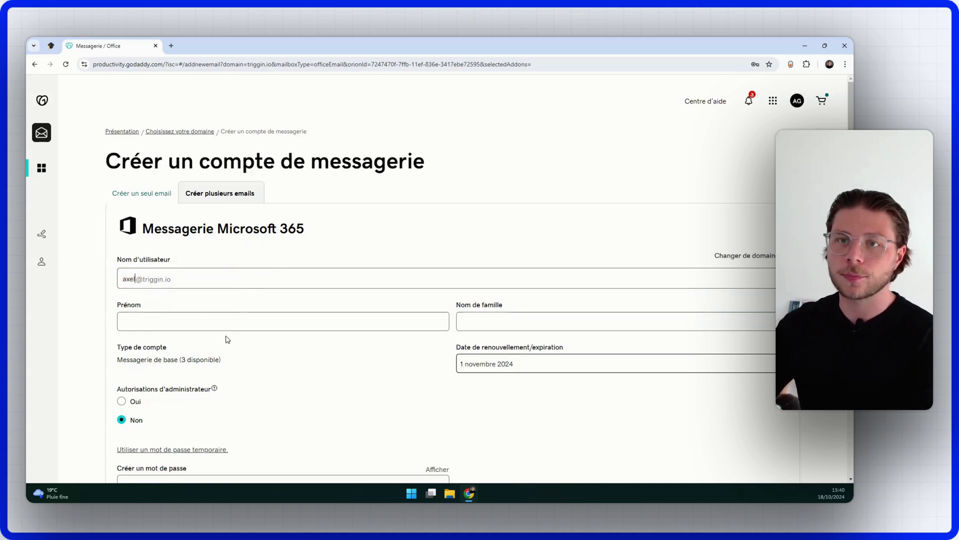
left_click(293, 319)
left_click(135, 279)
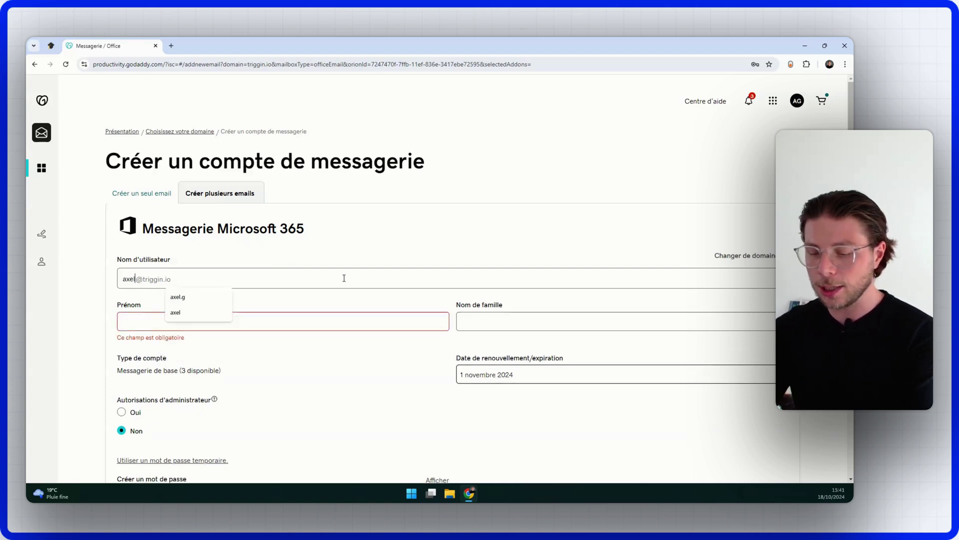
type(".g")
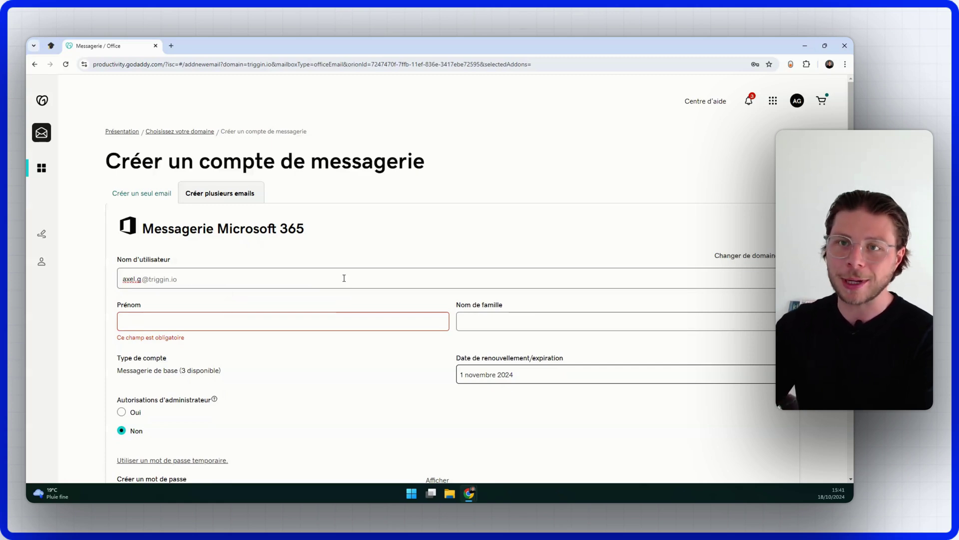
key("BackSpace")
key("BackSpace")
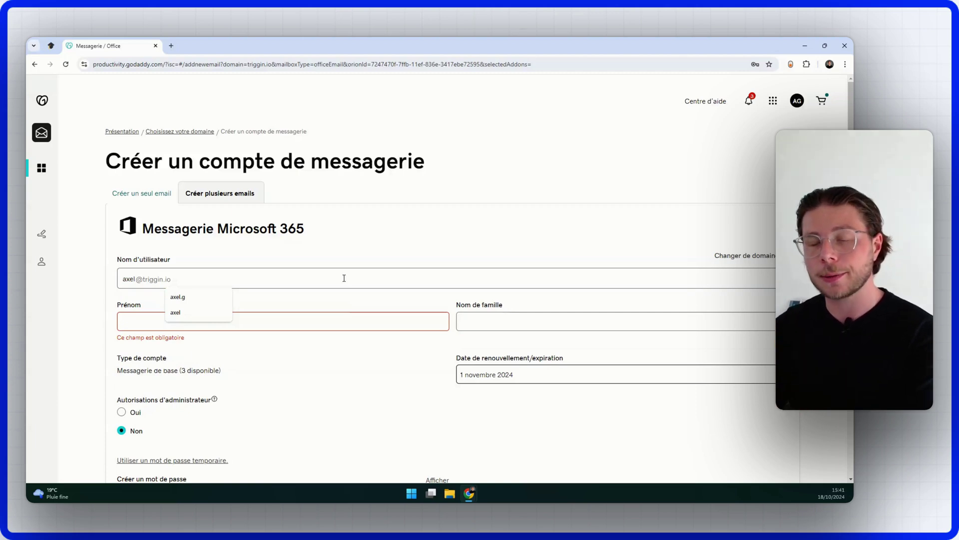
Step: Fill Prénom and Nom de famille with the user's names from the browser's saved suggestions
left_click(145, 315)
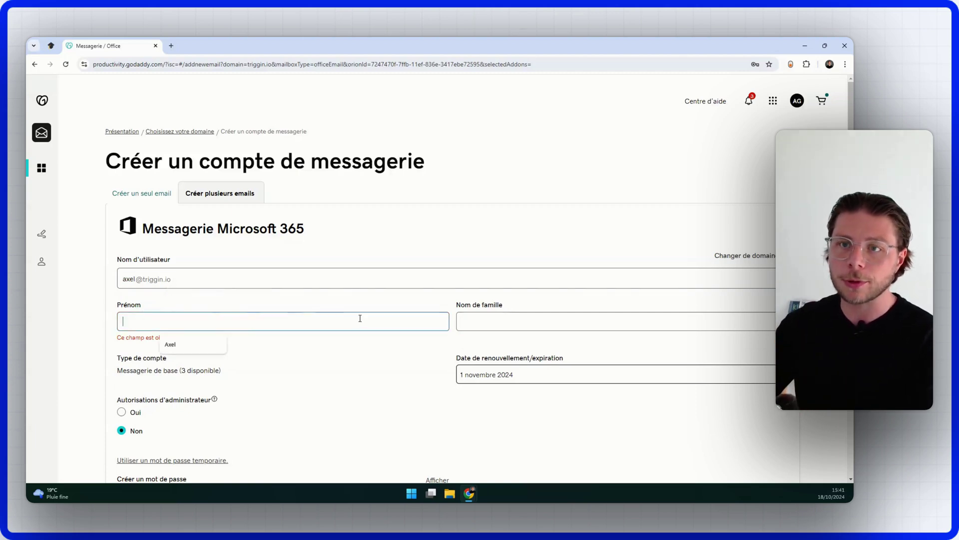
left_click(173, 344)
left_click(520, 322)
left_click(525, 343)
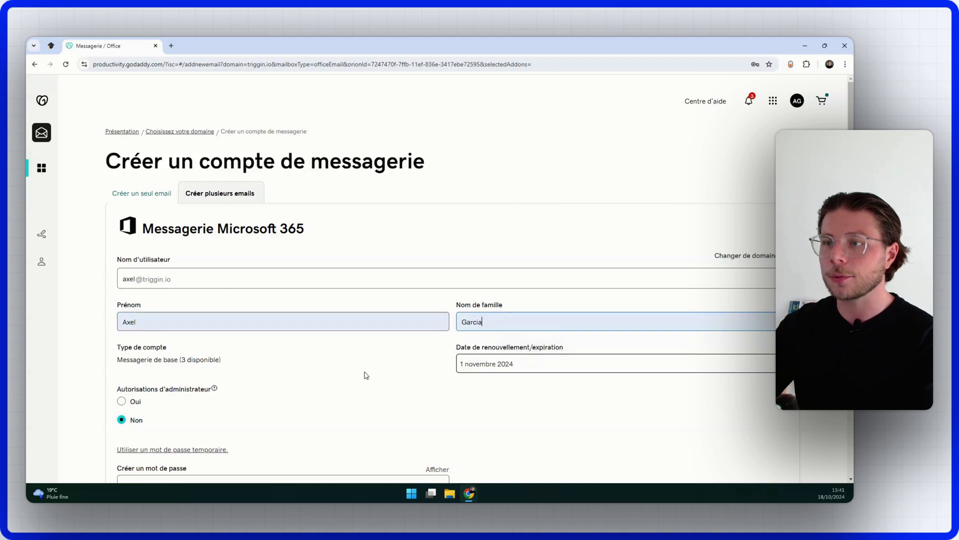
scroll(376, 398, "down", 3)
Step: Start on the mailbox password and check the address that receives the account info
left_click(202, 312)
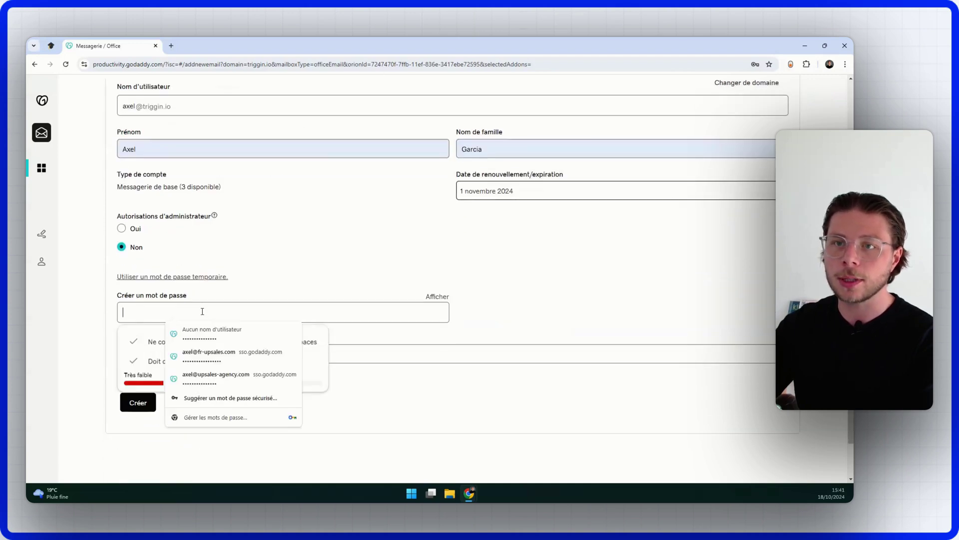
left_click(469, 237)
left_click(200, 310)
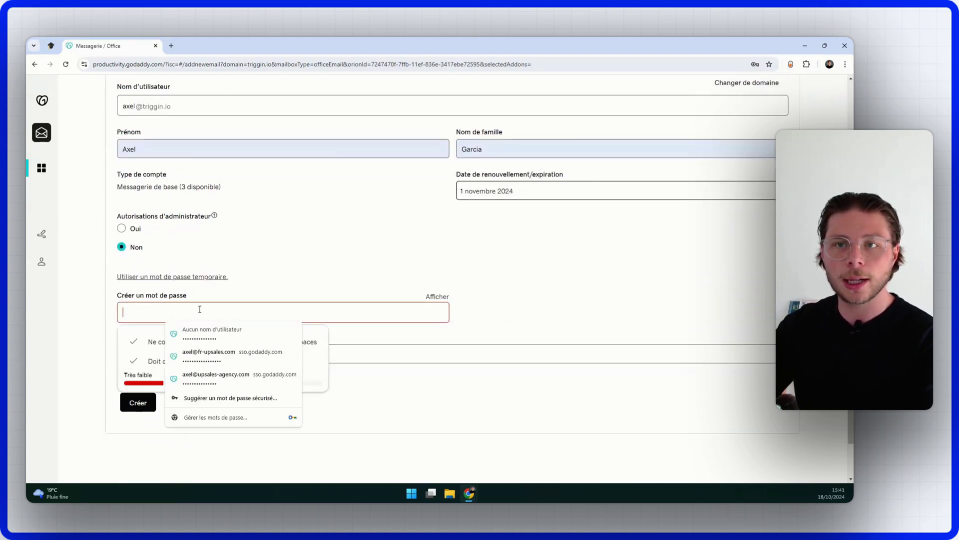
left_click(254, 299)
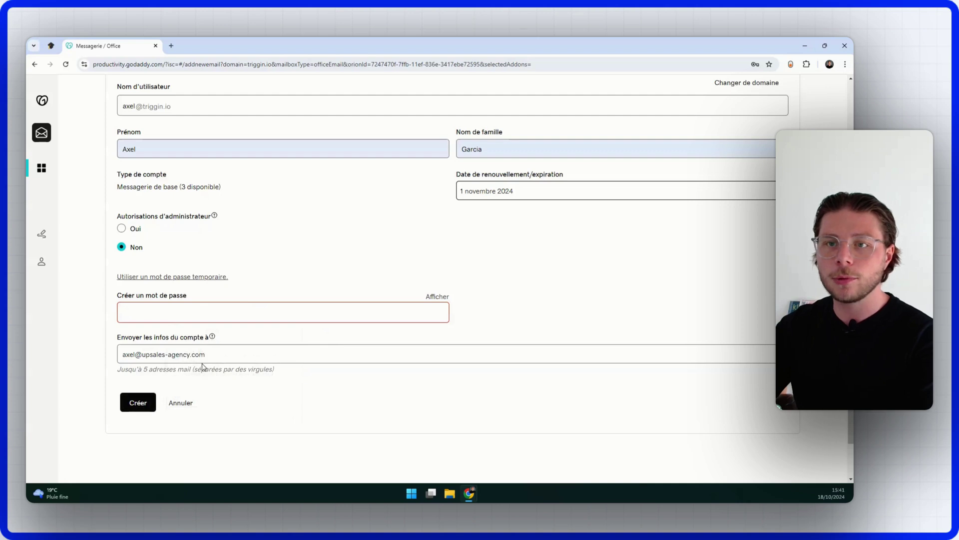
left_click_drag(263, 355, 67, 362)
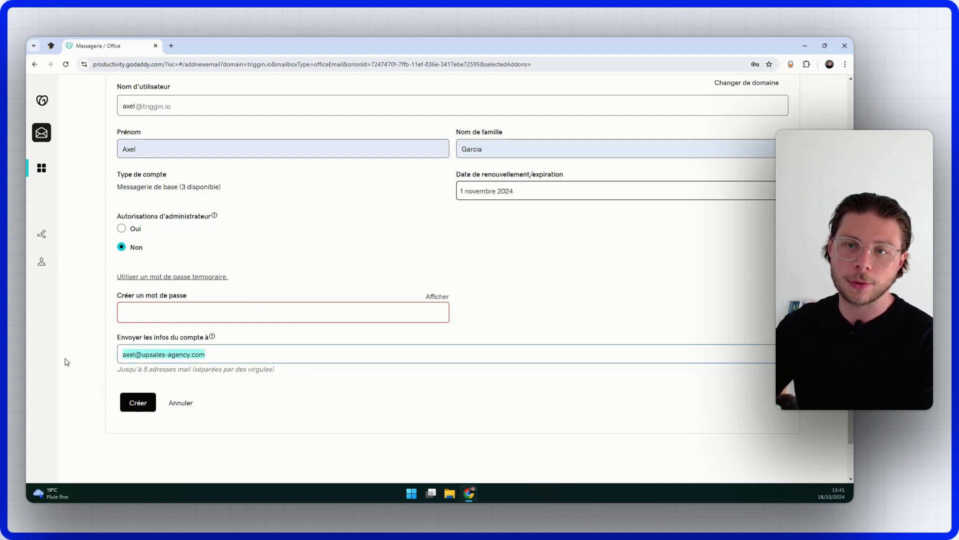
left_click(301, 355)
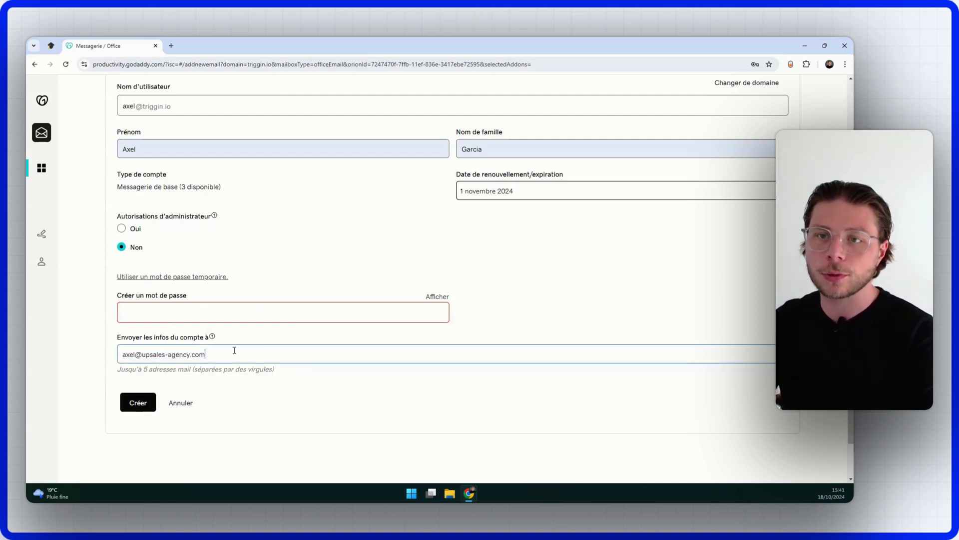
left_click_drag(234, 351, 106, 357)
left_click(259, 360)
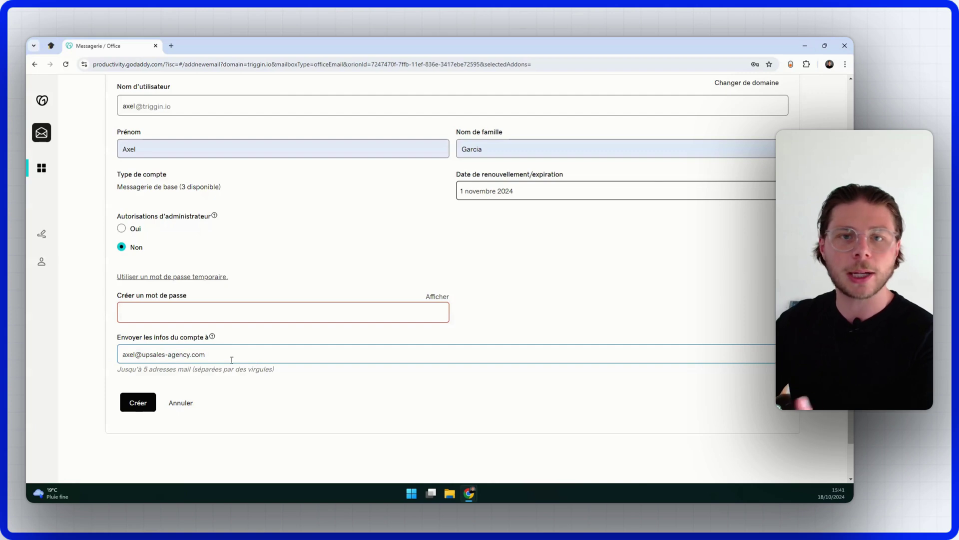
scroll(375, 370, "up", 4)
scroll(399, 374, "down", 5)
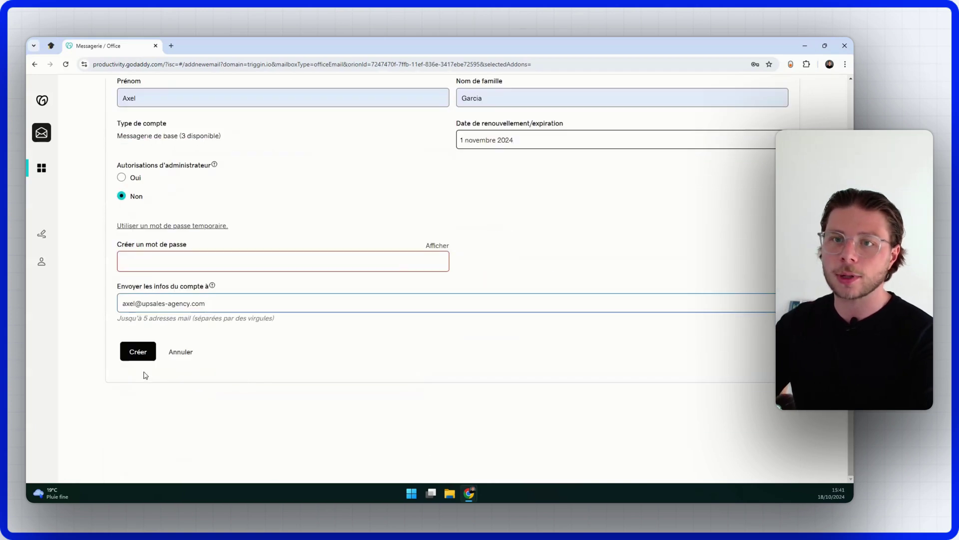
scroll(456, 349, "up", 5)
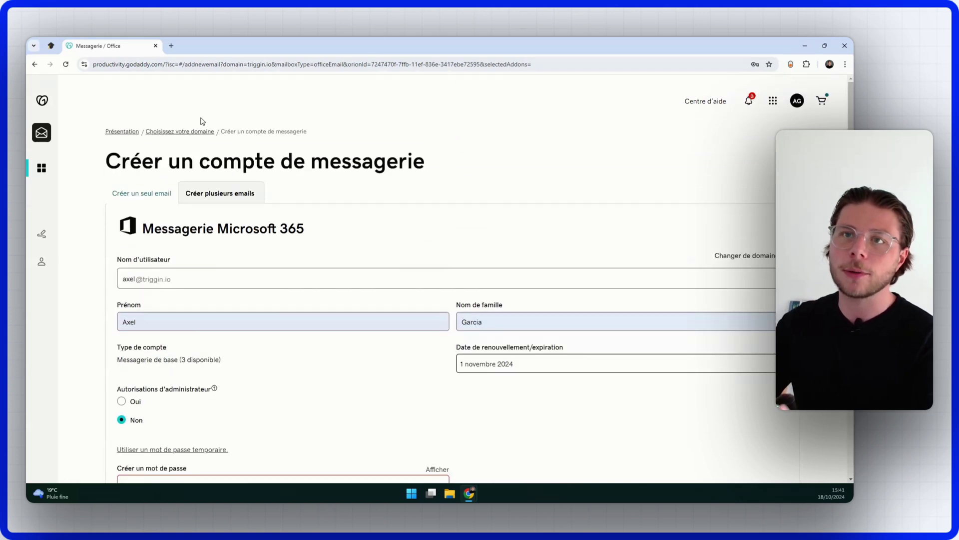
scroll(284, 251, "down", 4)
Step: Finish a password of at least 9 characters and create the triggin.io mailbox
left_click(280, 262)
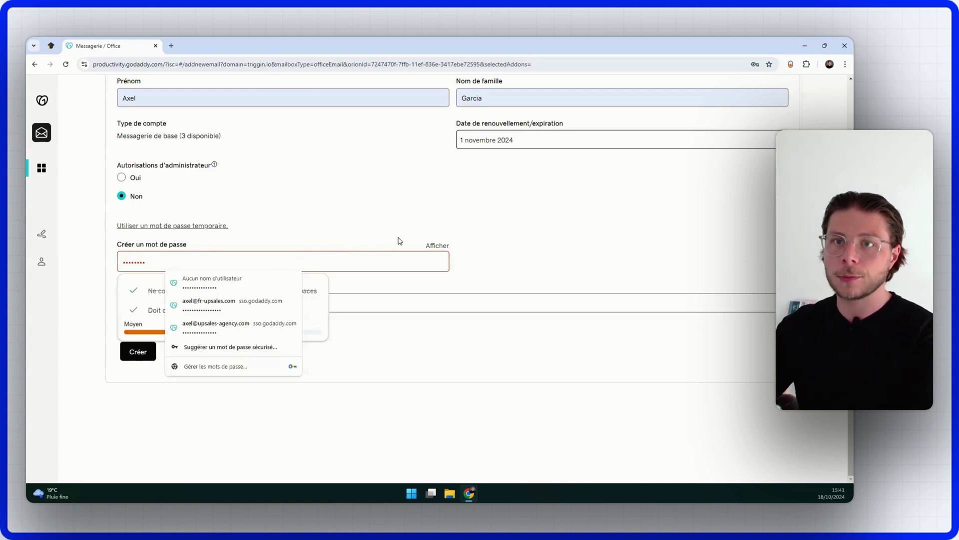
left_click(382, 222)
left_click(176, 263)
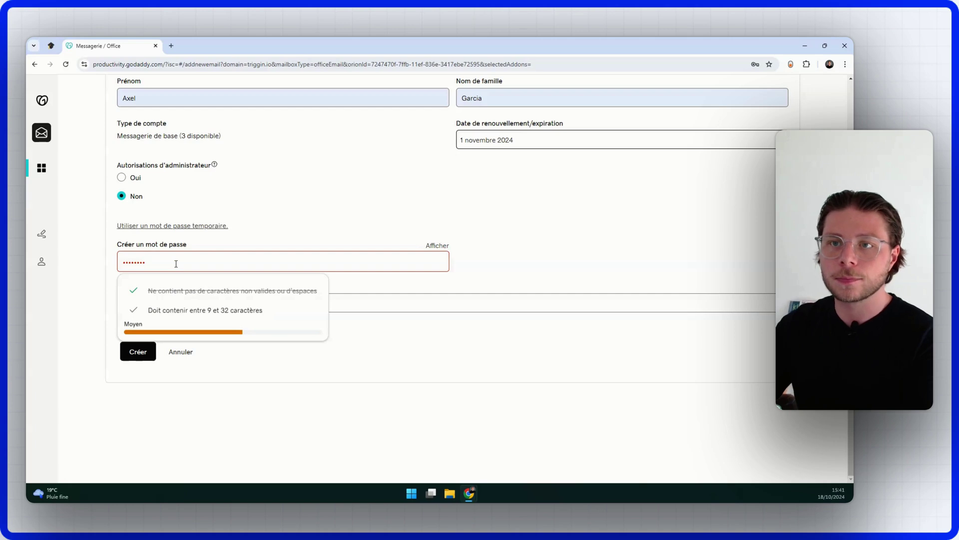
type("1")
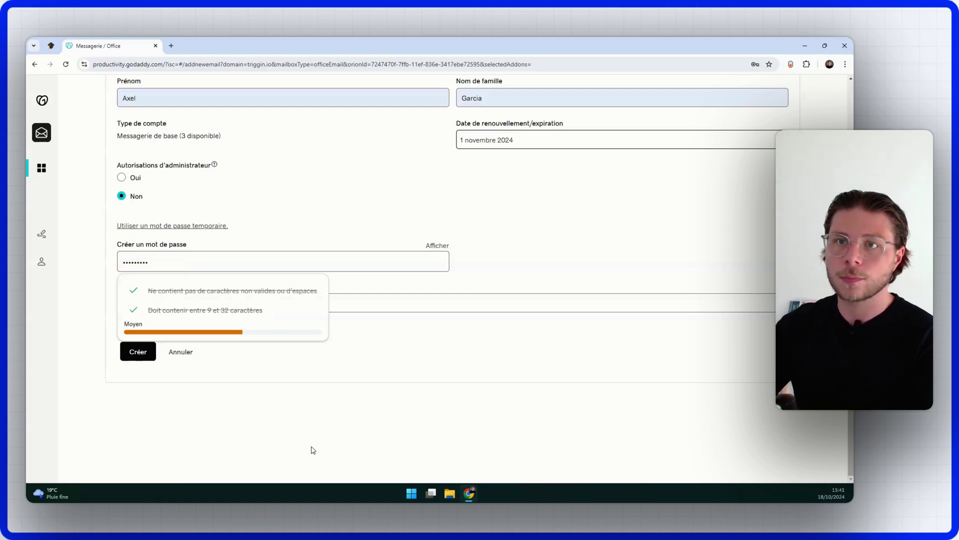
left_click(396, 190)
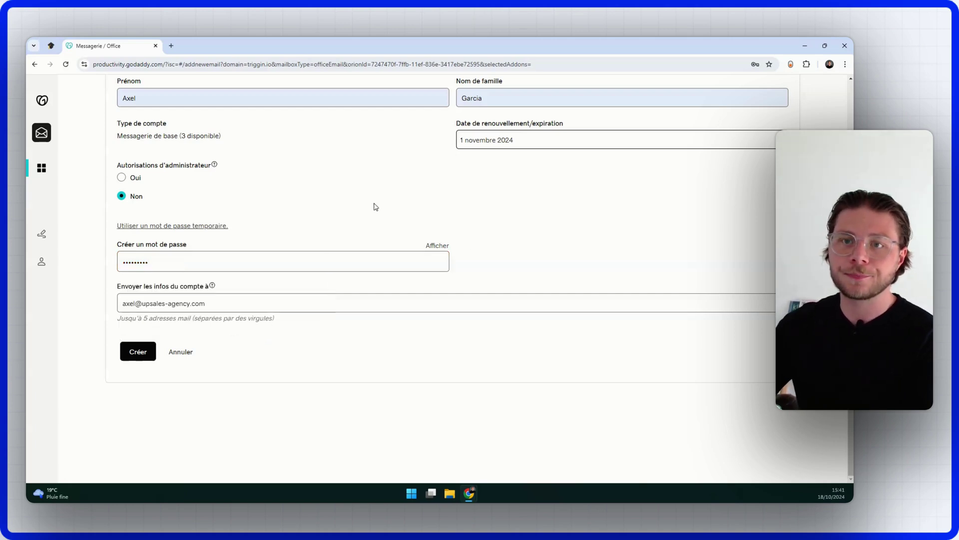
left_click(142, 352)
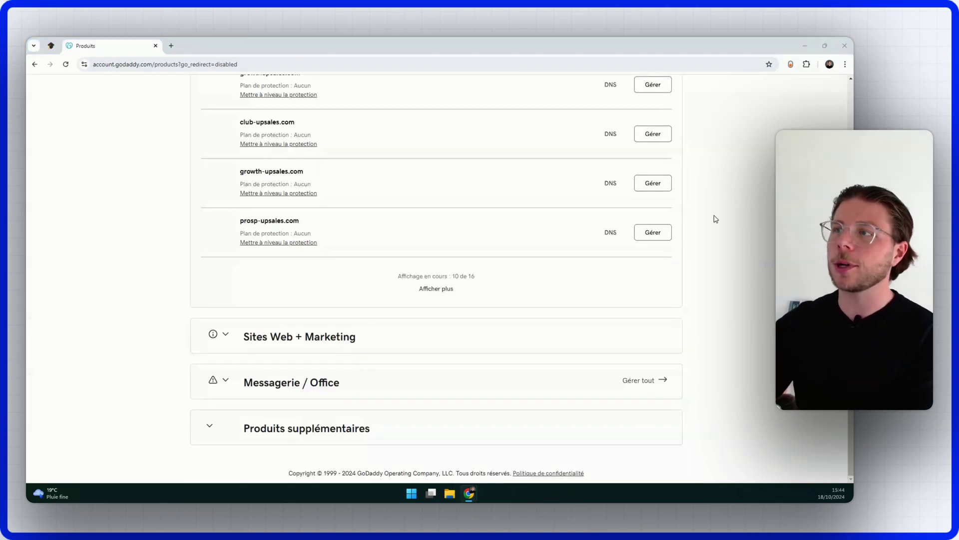
Step: Scroll the products page down past Domaines to the Messagerie / Office Microsoft 365 accounts
scroll(715, 219, "up", 10)
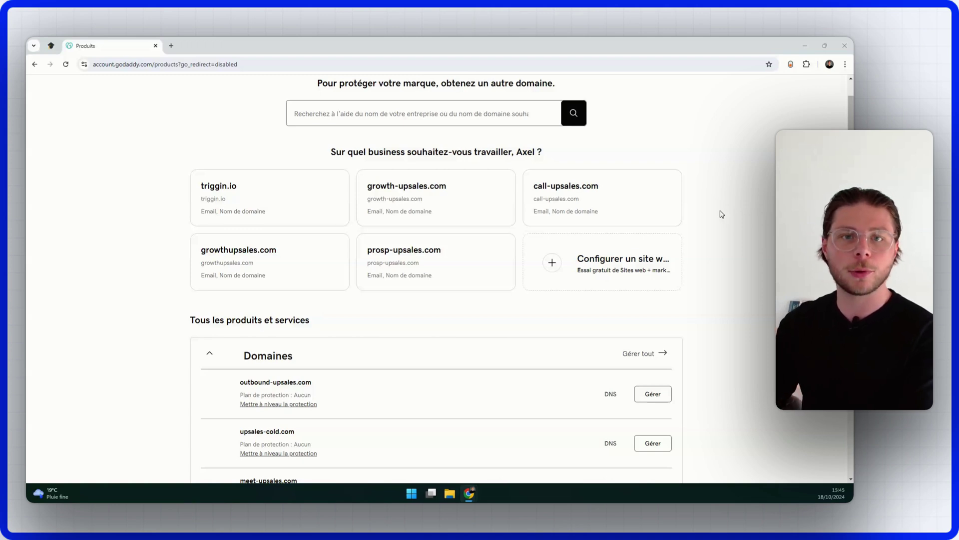
scroll(634, 250, "down", 3)
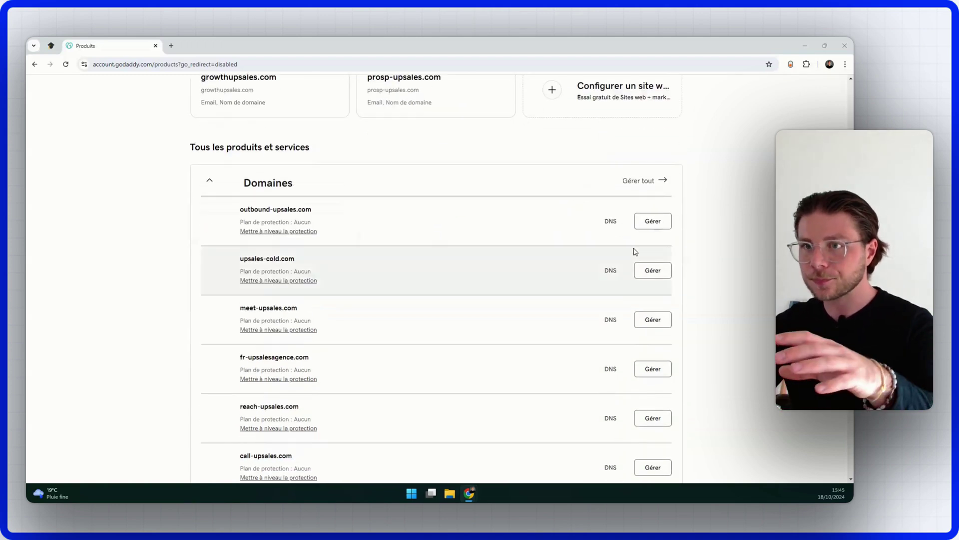
scroll(546, 268, "down", 5)
scroll(500, 294, "down", 3)
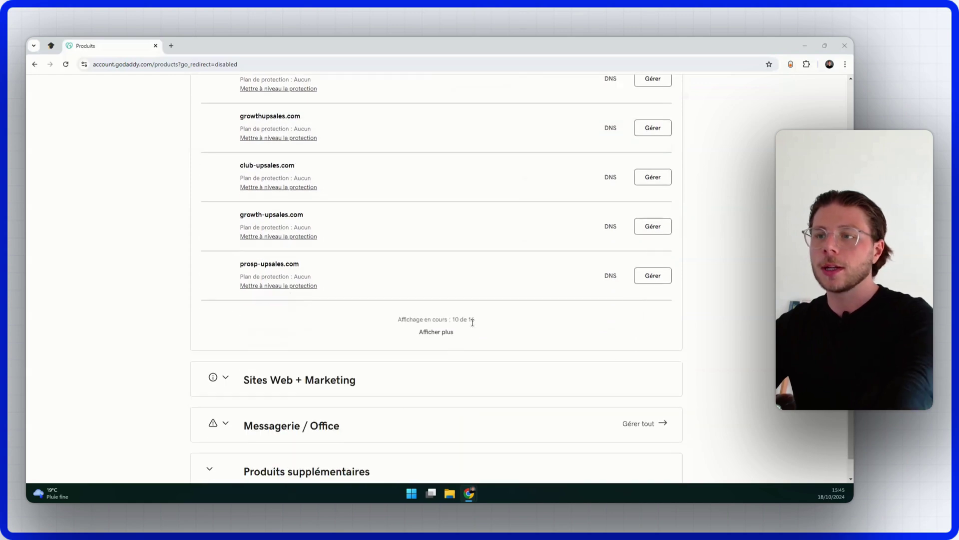
scroll(334, 380, "down", 5)
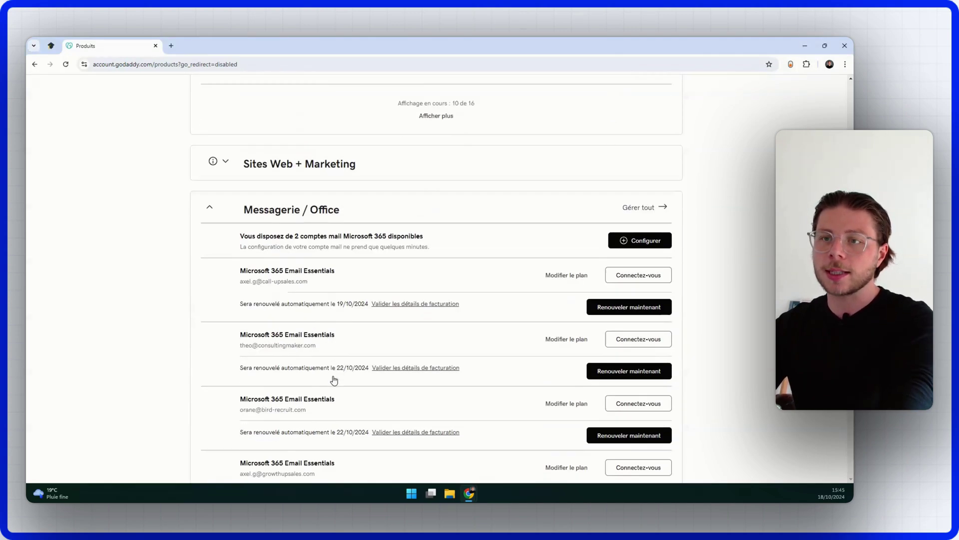
scroll(315, 125, "down", 2)
scroll(316, 124, "up", 3)
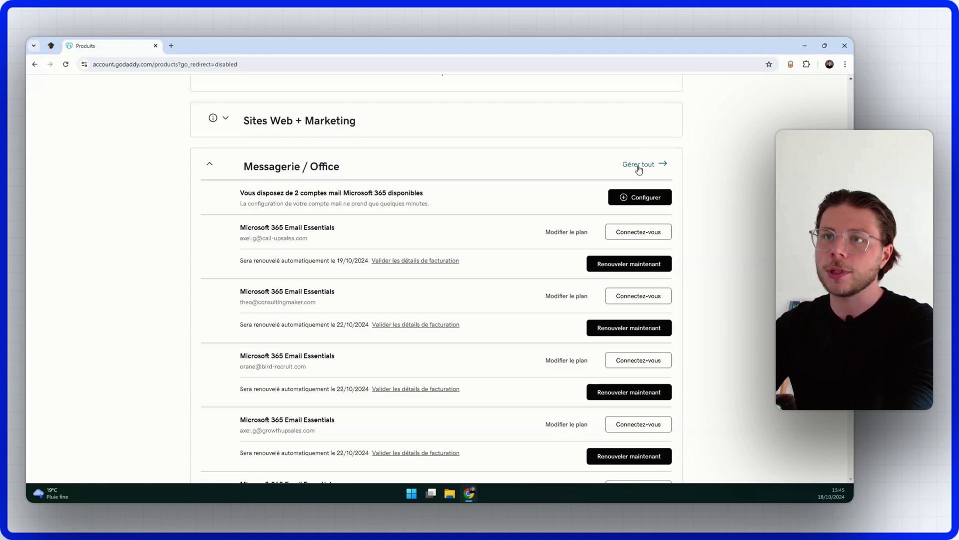
Step: Open Gérer tout for Messagerie / Office, dismiss the test-email popup, and scroll to Utilisateurs
left_click(638, 165)
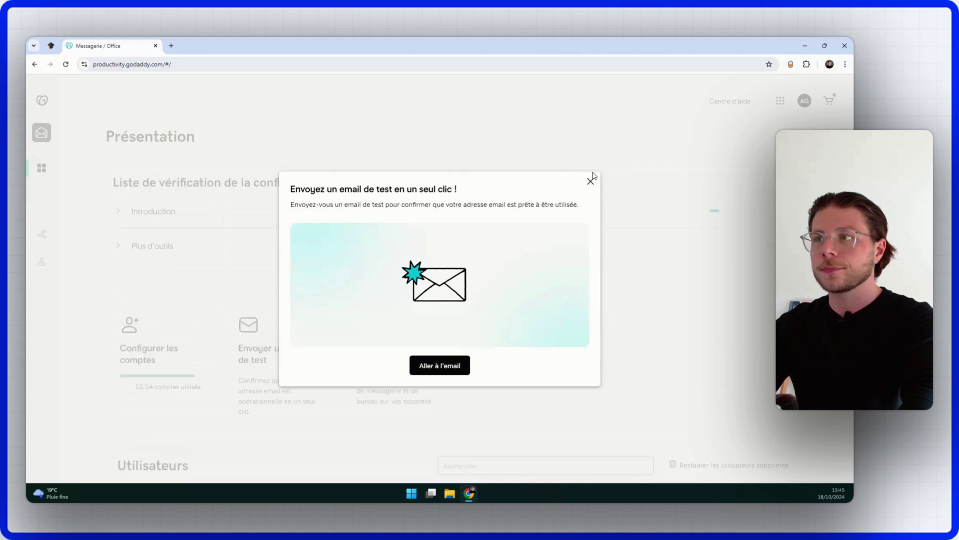
left_click(591, 181)
scroll(574, 187, "down", 15)
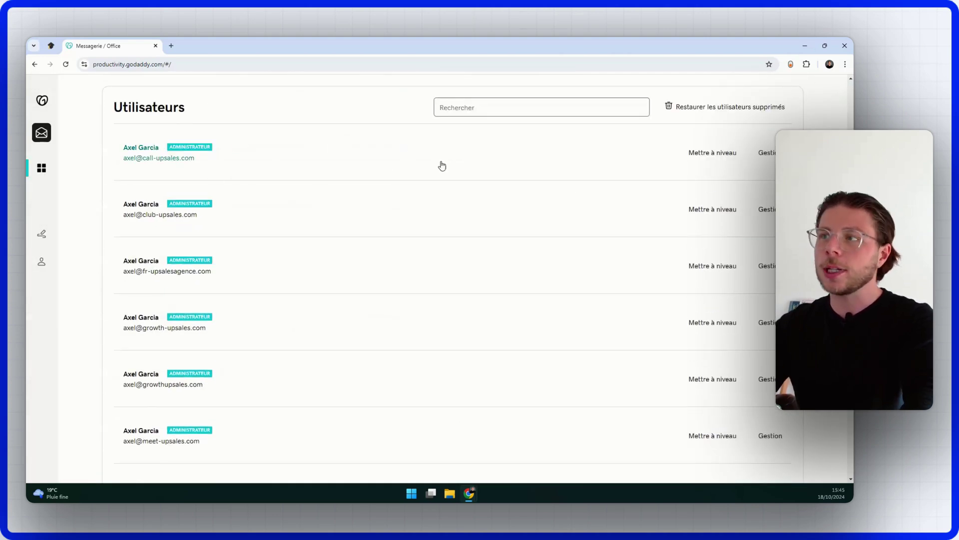
Step: Open the call-upsales.com mailbox's management page and check its email forwarding settings
left_click(774, 163)
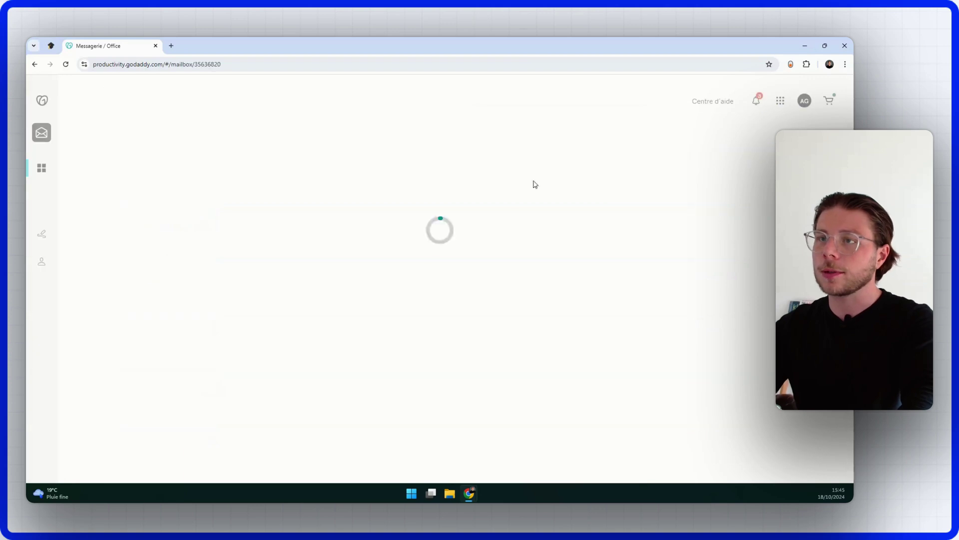
scroll(332, 173, "down", 3)
scroll(337, 175, "up", 3)
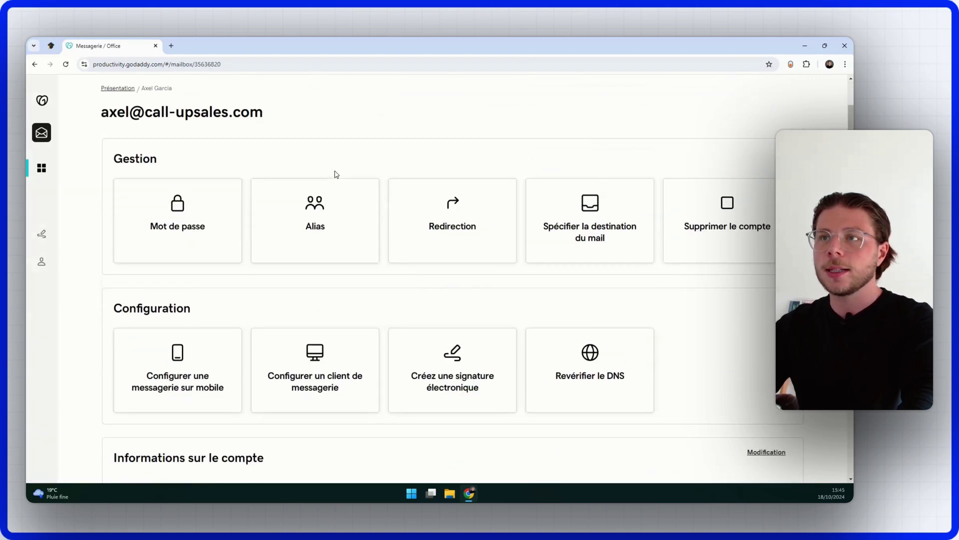
left_click(456, 228)
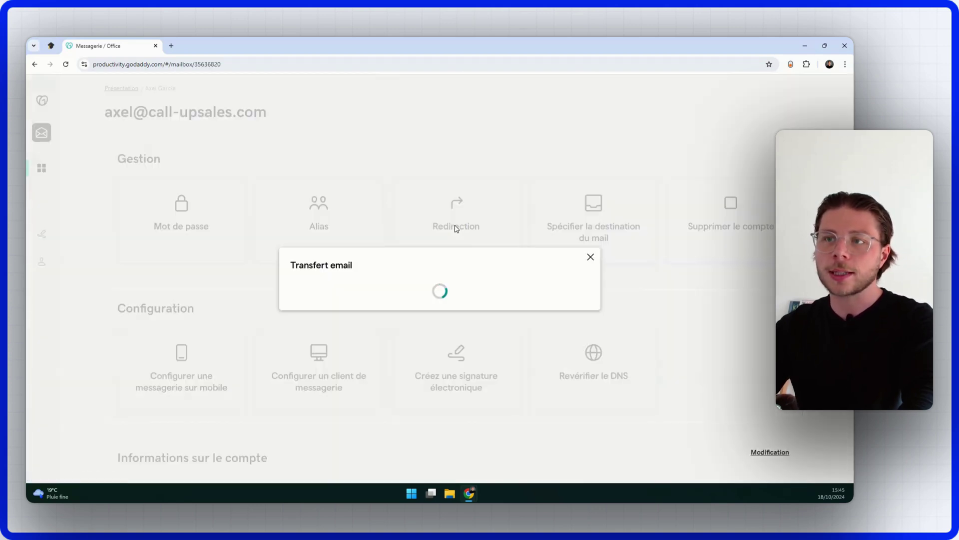
left_click(590, 255)
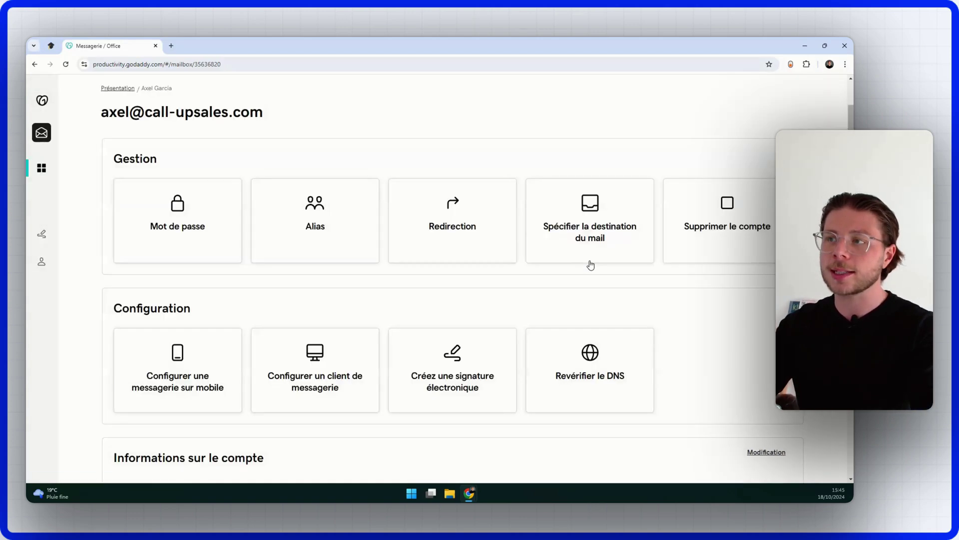
Step: Expand the mailbox's advanced settings and confirm SMTP authentication is enabled
scroll(471, 295, "down", 5)
left_click(474, 289)
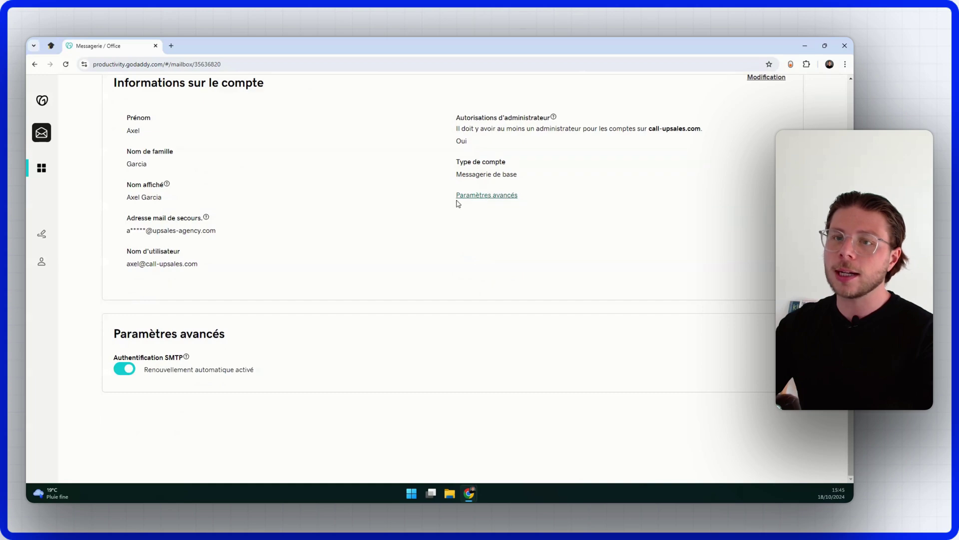
left_click_drag(118, 358, 185, 359)
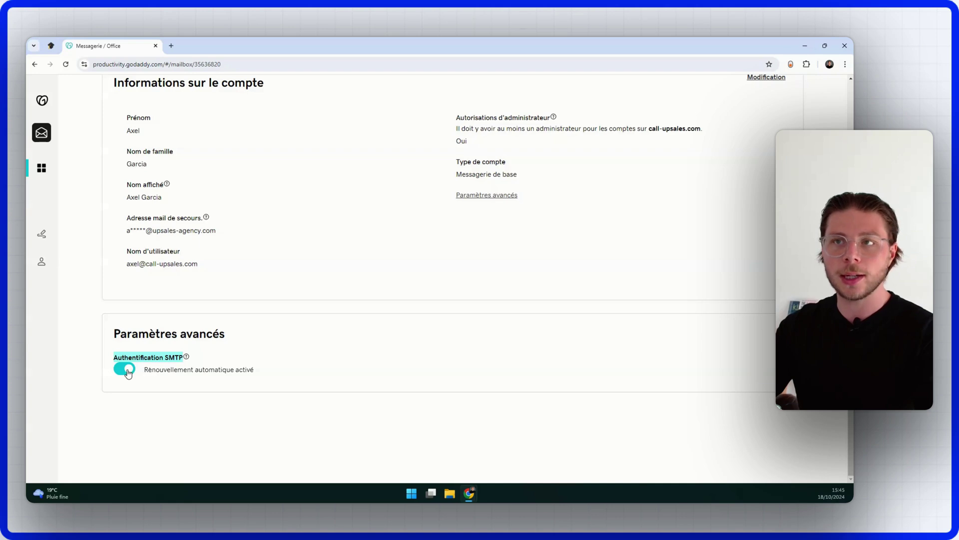
left_click(262, 301)
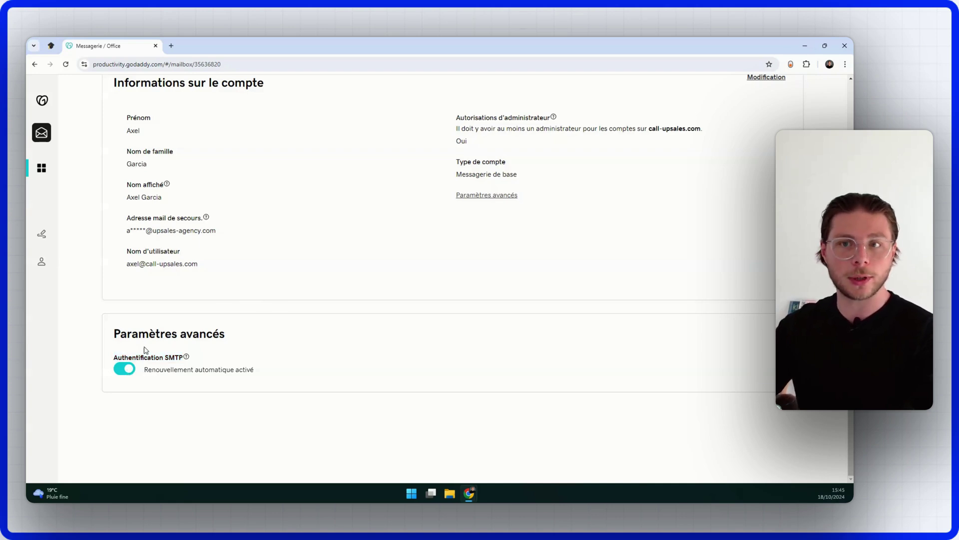
scroll(520, 246, "up", 8)
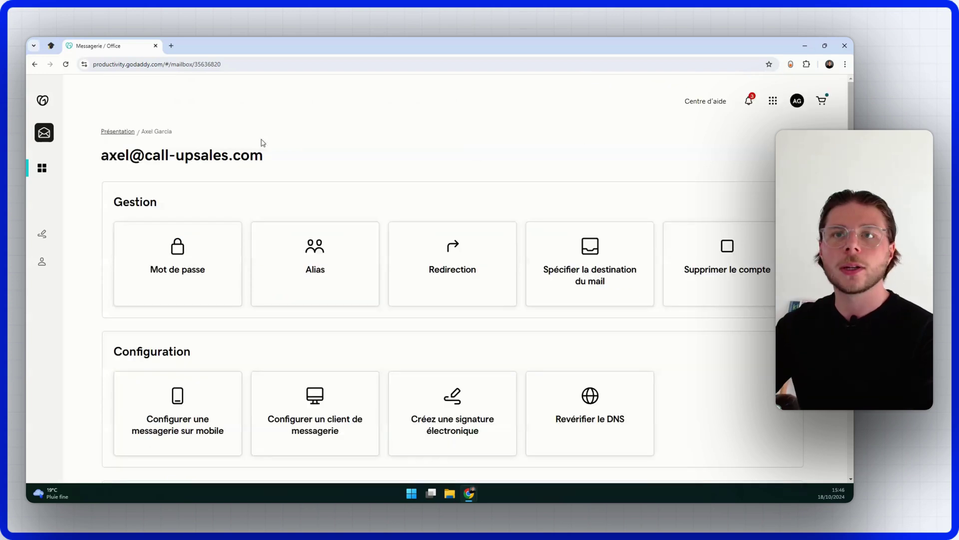
Step: Go to the all-products page via the quick links and open DNS management for outbound-upsales.com
left_click(772, 100)
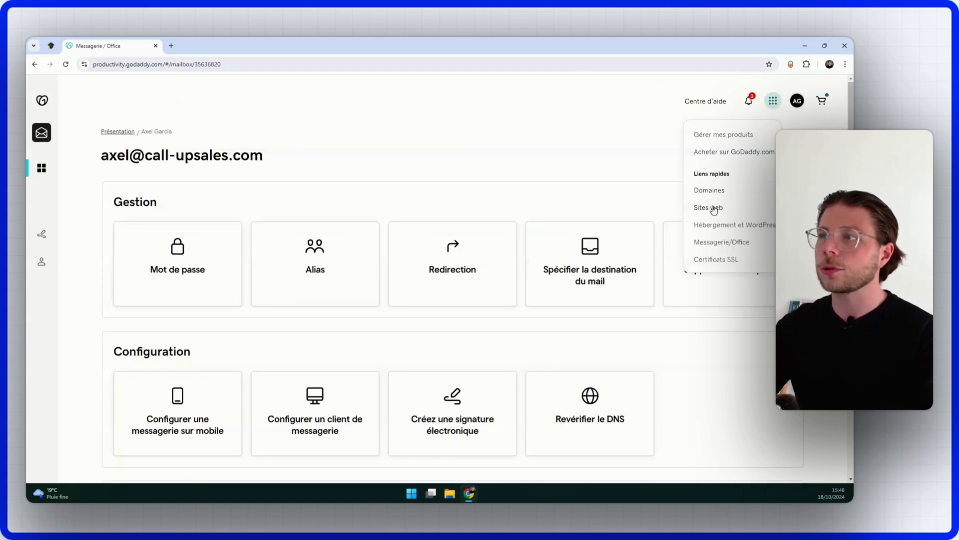
left_click(710, 191)
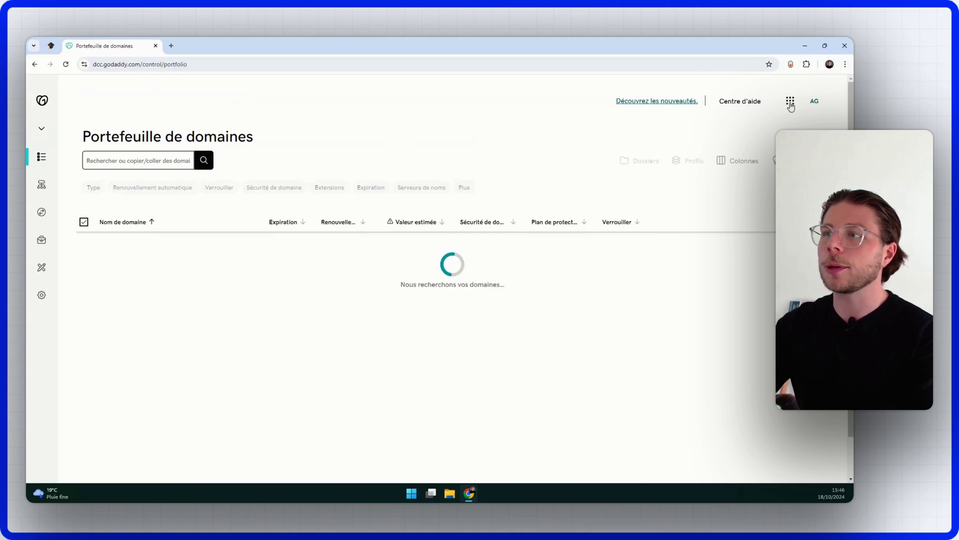
left_click(790, 102)
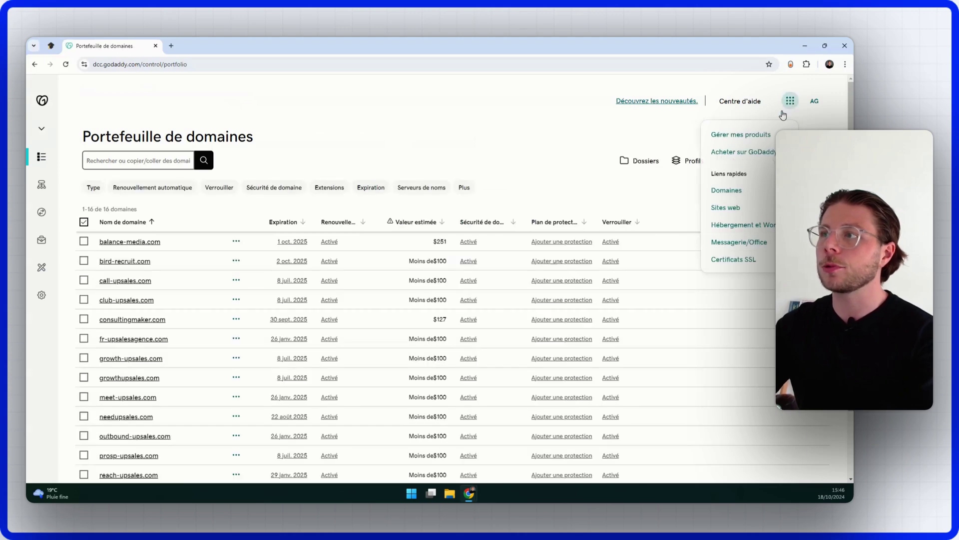
left_click(726, 140)
scroll(302, 229, "down", 6)
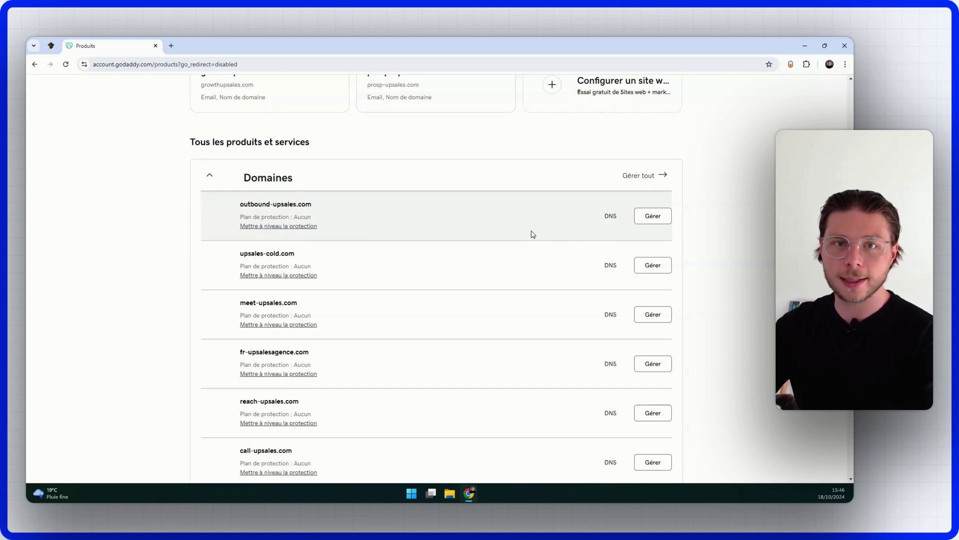
left_click(610, 216)
scroll(358, 207, "down", 4)
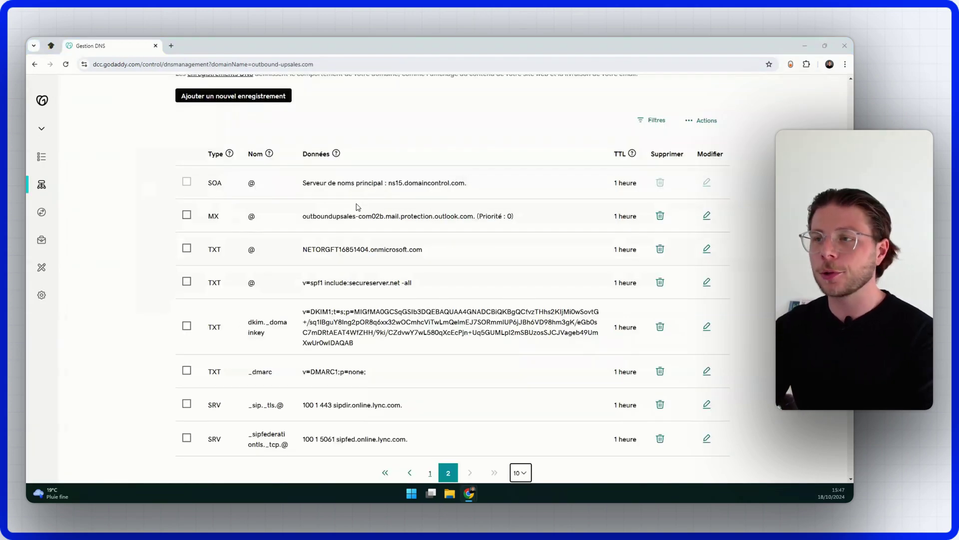
Step: Search Google for 'dkim generator' in a new tab and open EasyDMARC's DKIM Record Generator
left_click(171, 45)
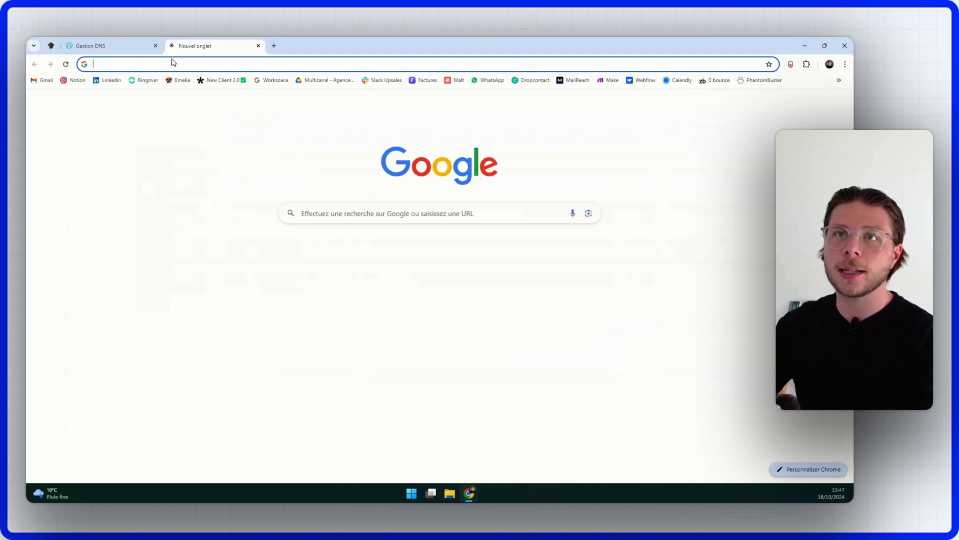
left_click(174, 63)
type("dkim ")
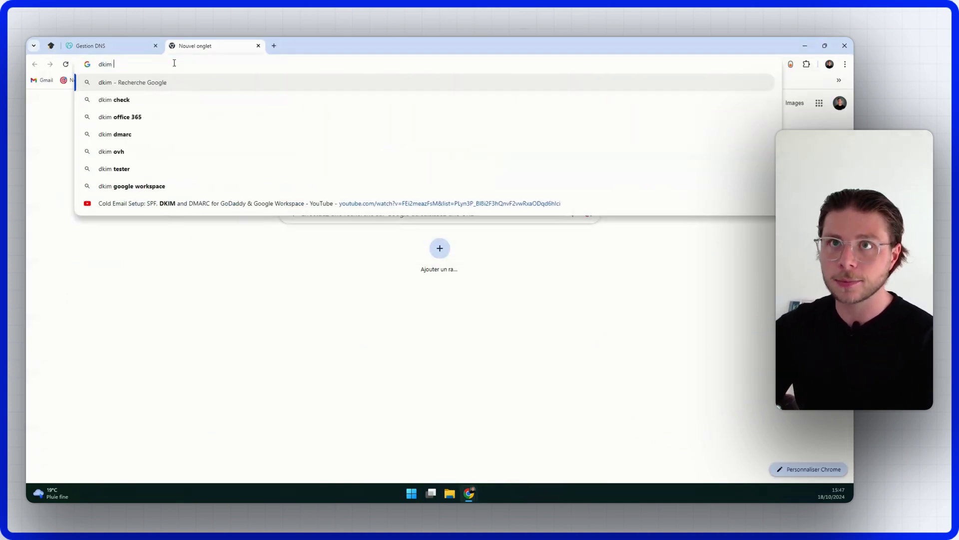
type("gener")
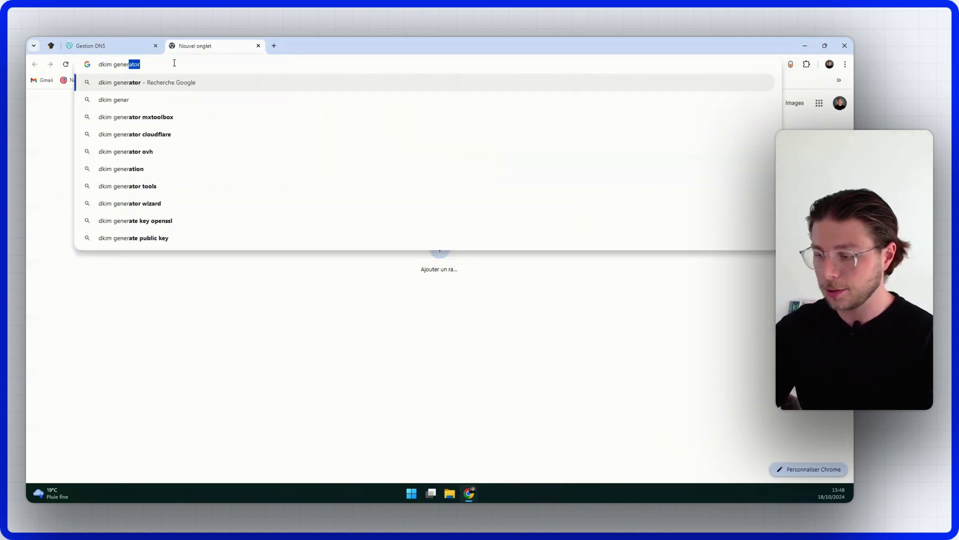
key("Return")
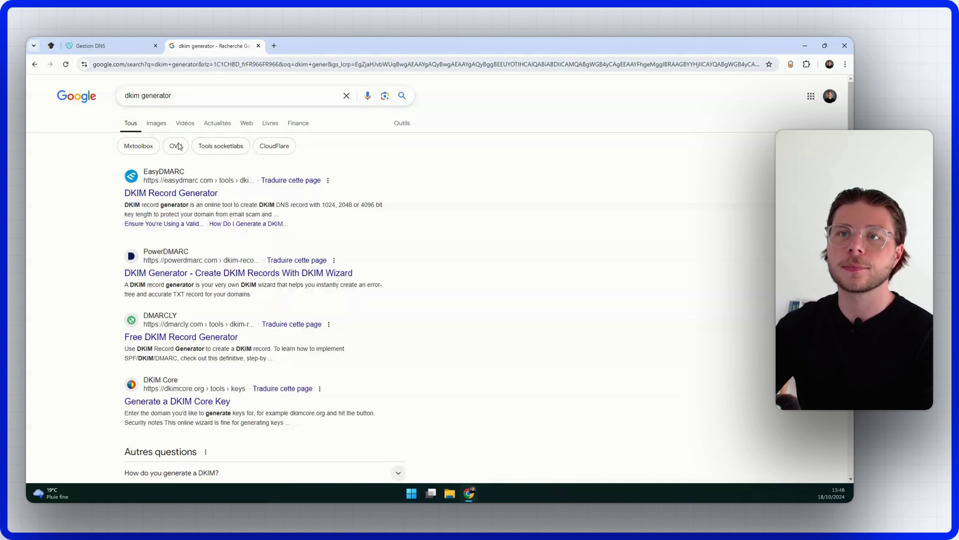
left_click(201, 194)
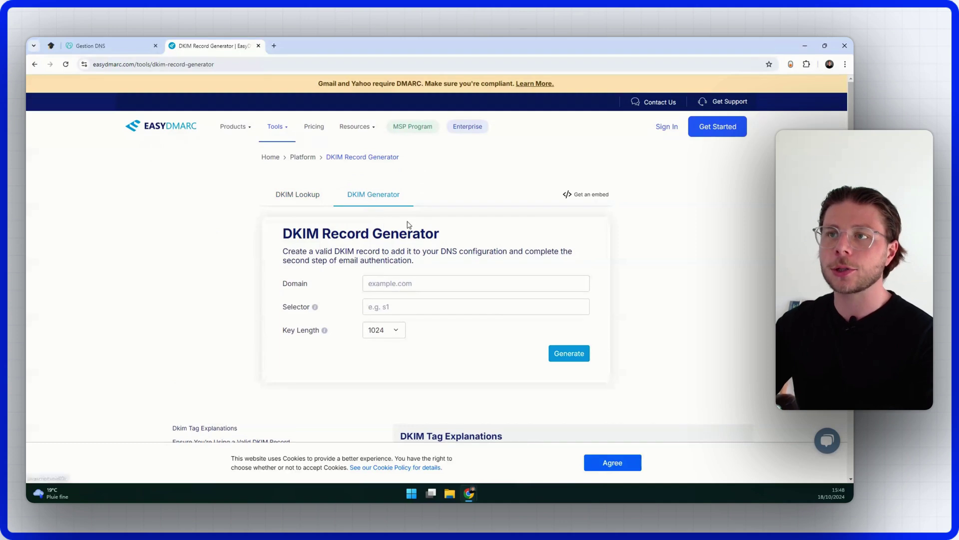
Step: Copy the domain name outbound-upsales.com from the GoDaddy DNS page
left_click(370, 283)
left_click(131, 44)
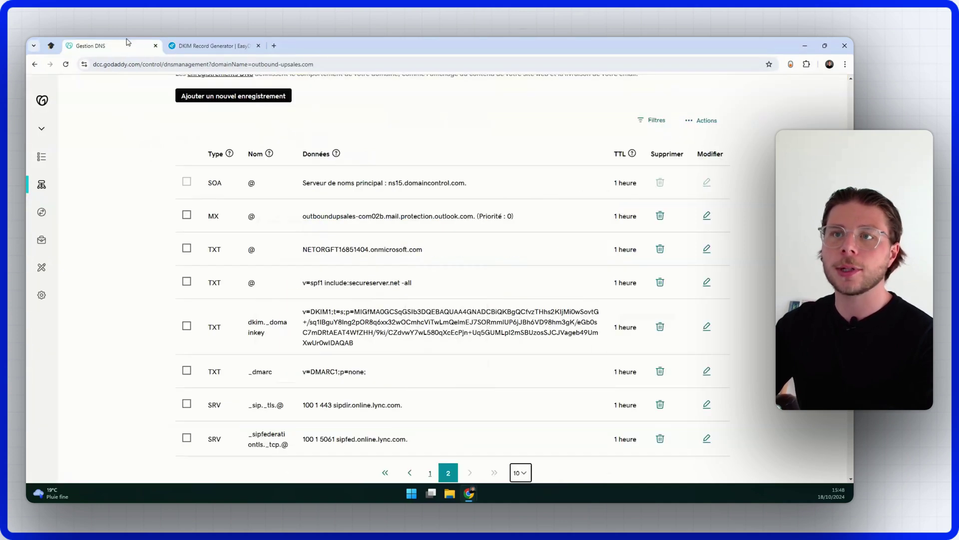
scroll(283, 281, "up", 4)
left_click_drag(304, 176, 174, 180)
key("ctrl+c")
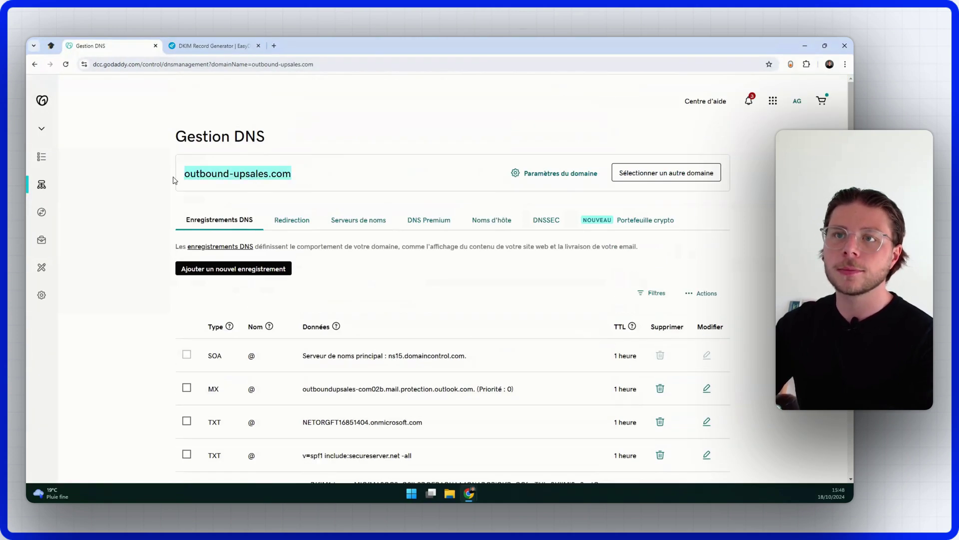
Step: Generate a DKIM record for outbound-upsales.com with selector dkim, then return to the GoDaddy DNS tab
left_click(214, 46)
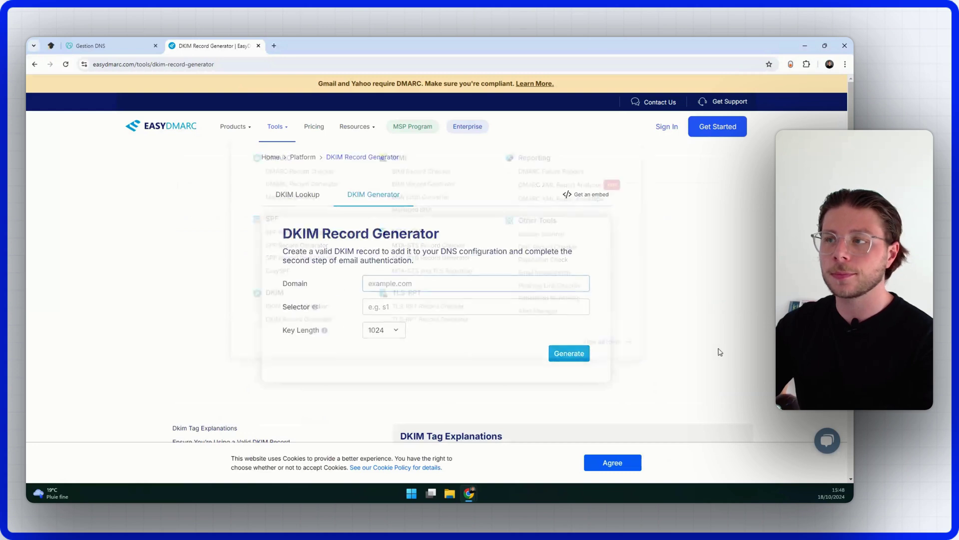
left_click(441, 283)
key("ctrl+v")
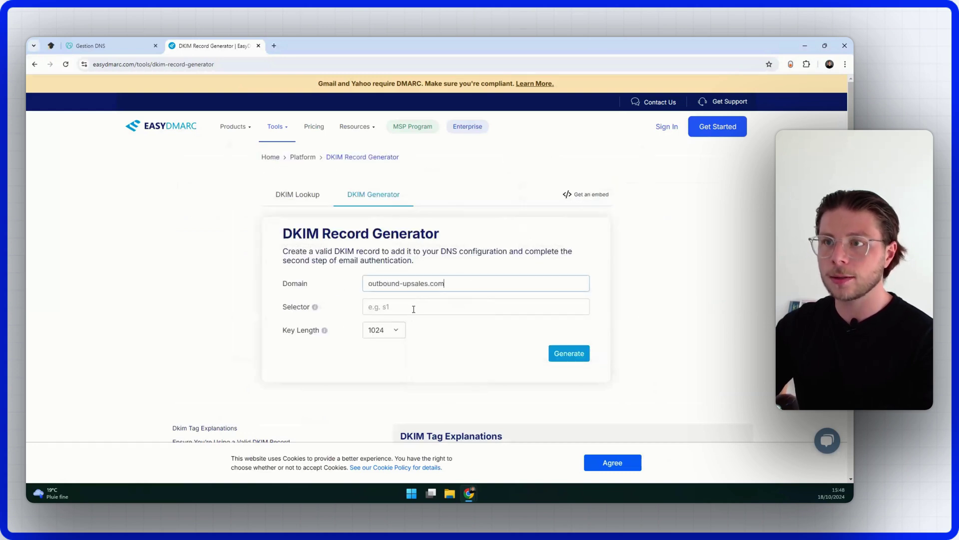
left_click(414, 308)
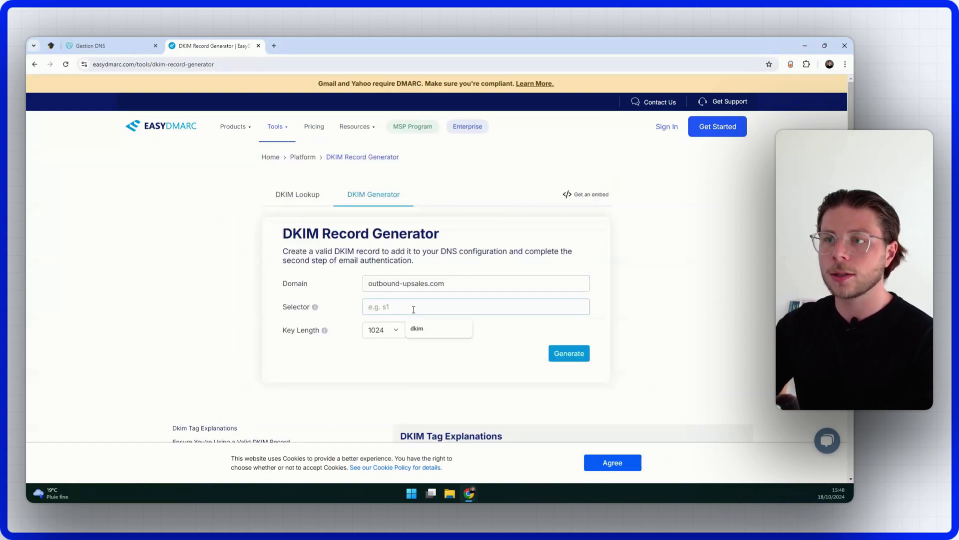
left_click(428, 331)
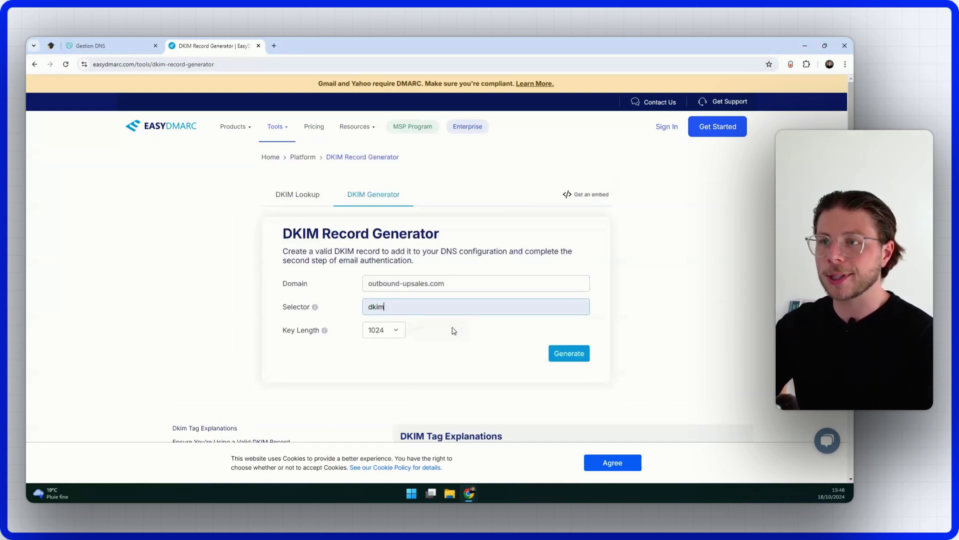
left_click(569, 353)
scroll(213, 343, "down", 5)
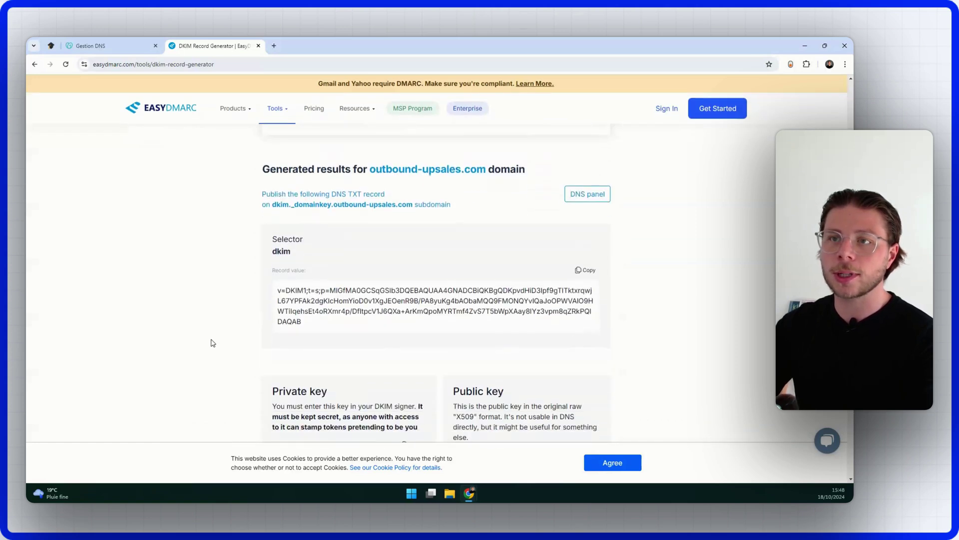
left_click(94, 45)
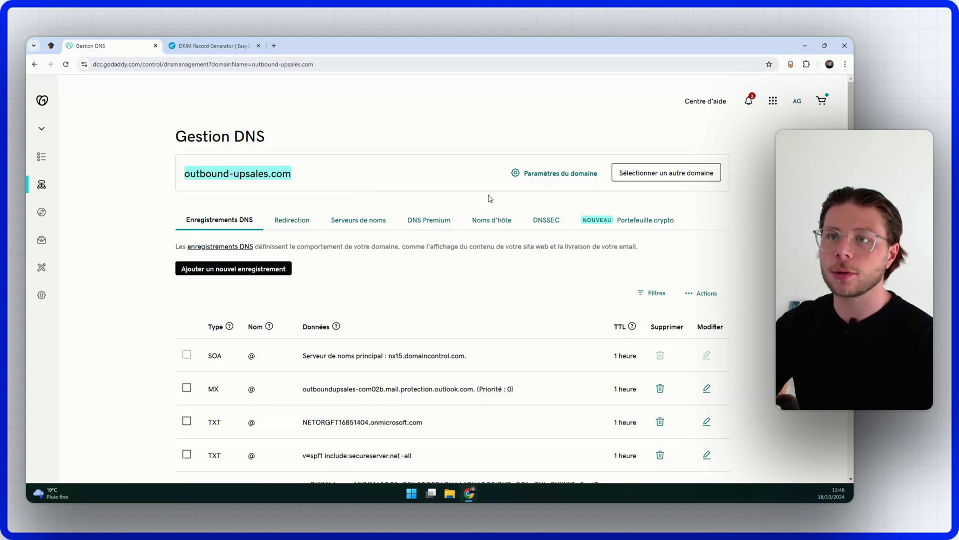
Step: Scroll to the DNS records and inspect the existing dkim._domainkey TXT value
scroll(280, 265, "down", 5)
scroll(292, 274, "up", 5)
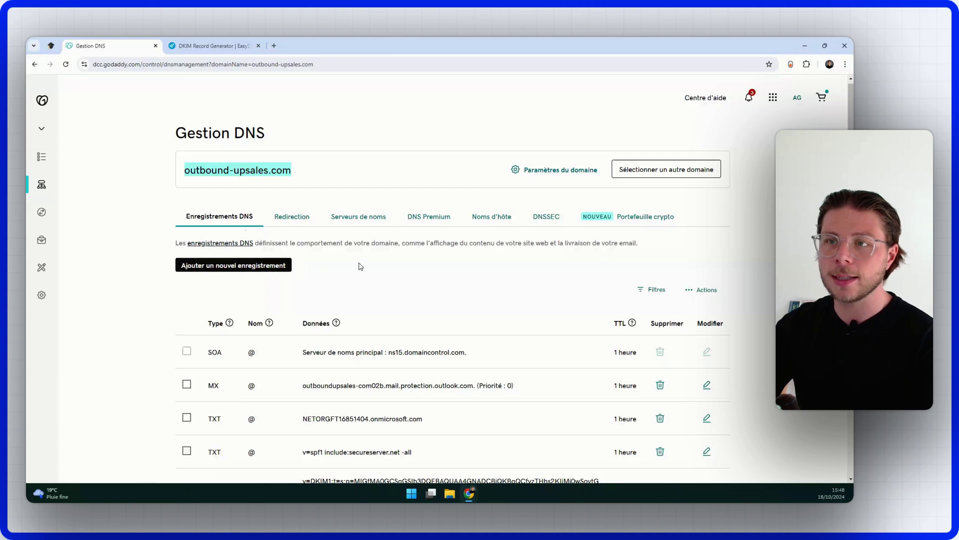
scroll(358, 263, "down", 3)
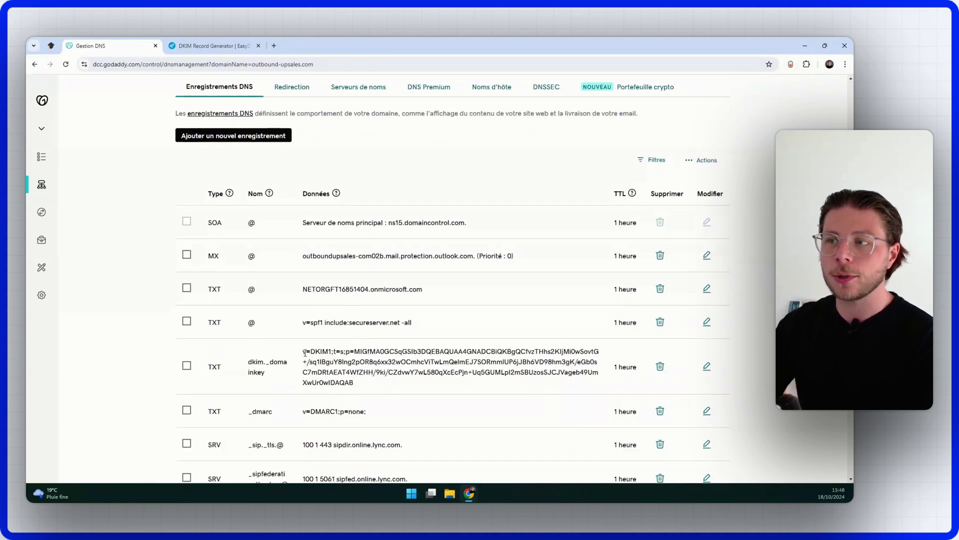
left_click_drag(304, 352, 358, 382)
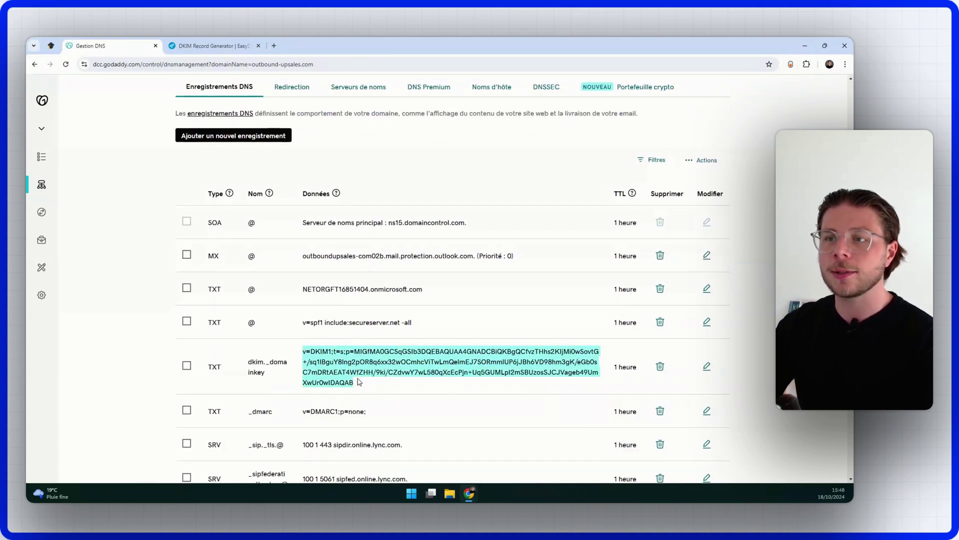
left_click(382, 385)
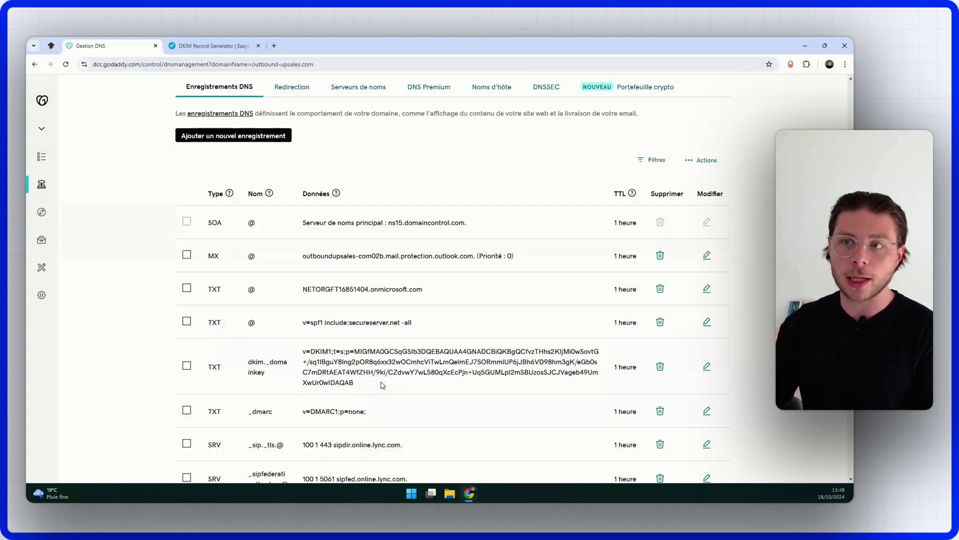
Step: Examine the SPF value v=spf1 include:secureserver.net -all and recheck the DKIM record value
left_click_drag(413, 322, 304, 321)
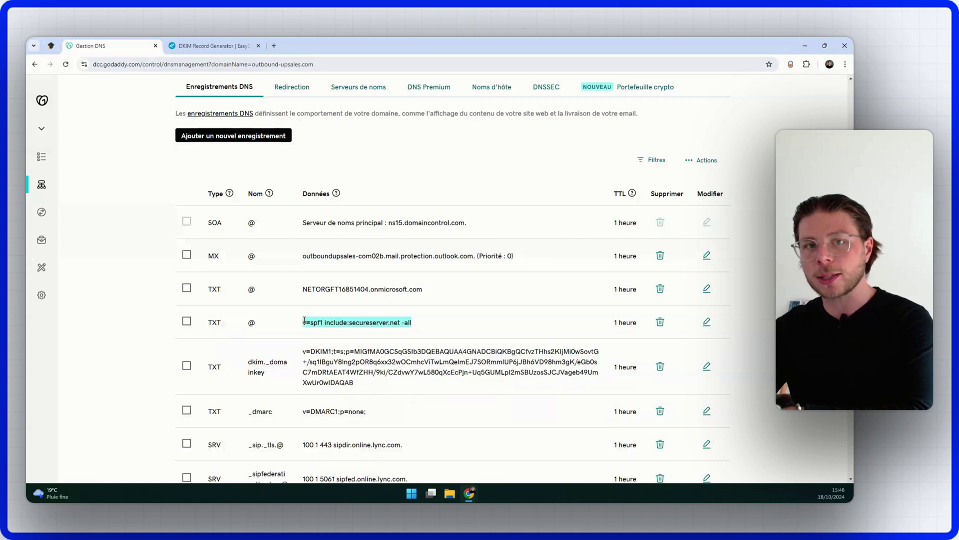
left_click_drag(425, 326, 303, 328)
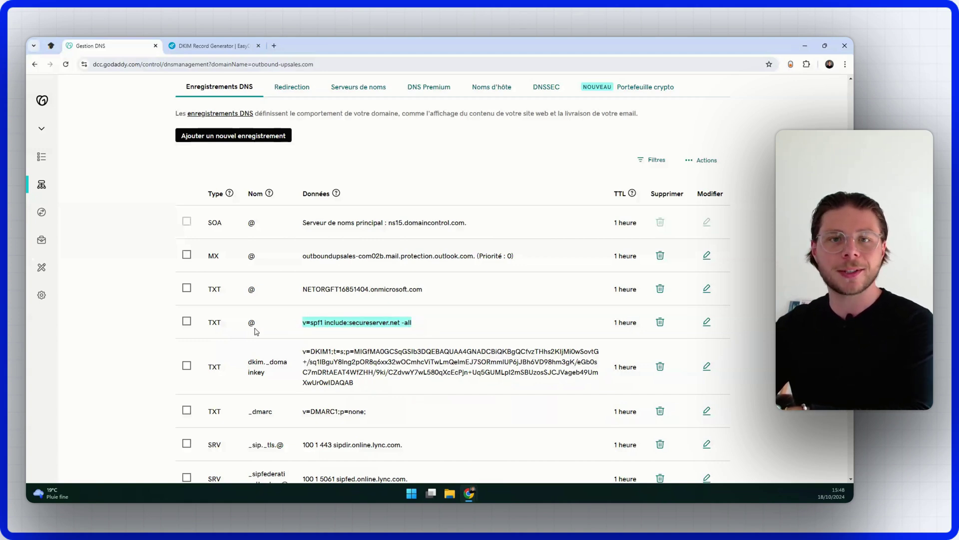
left_click(135, 301)
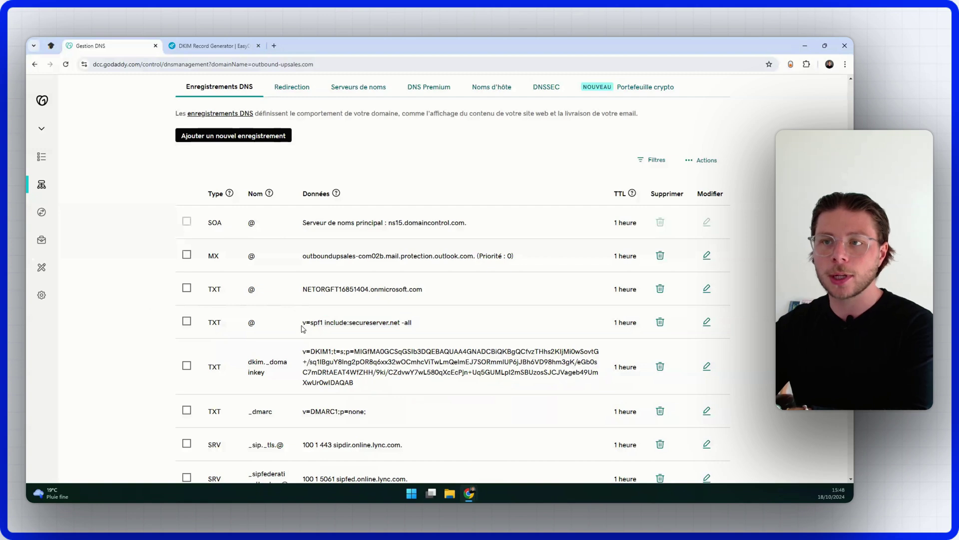
left_click_drag(303, 324, 418, 325)
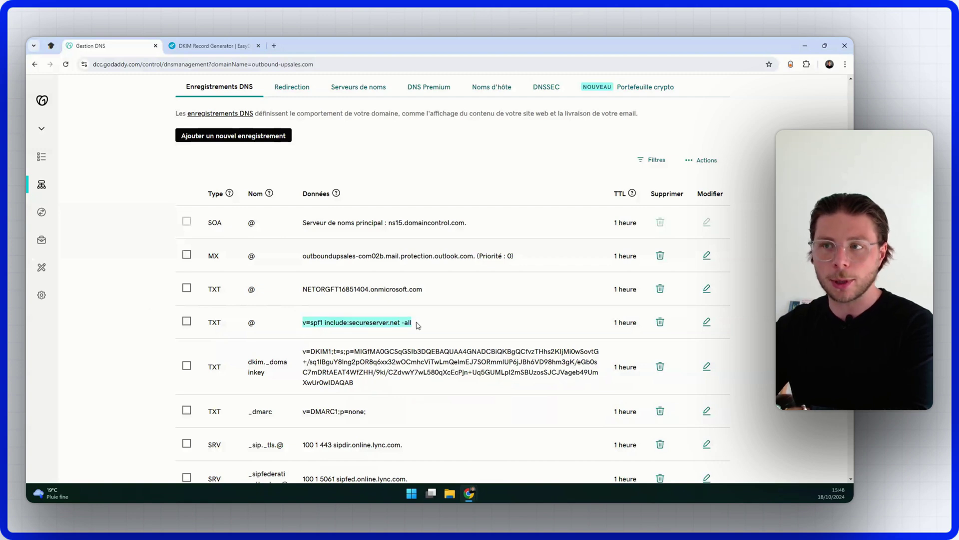
left_click(418, 325)
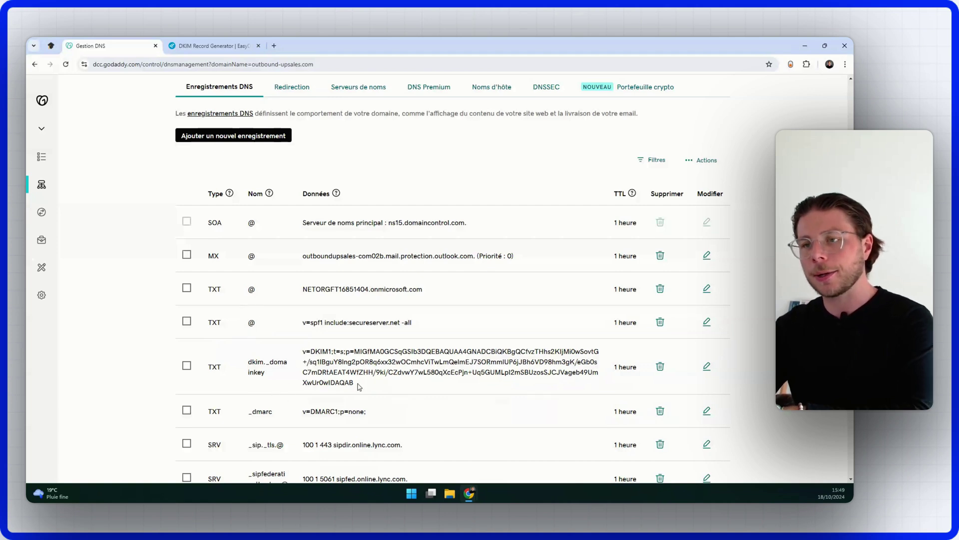
left_click_drag(357, 385, 302, 351)
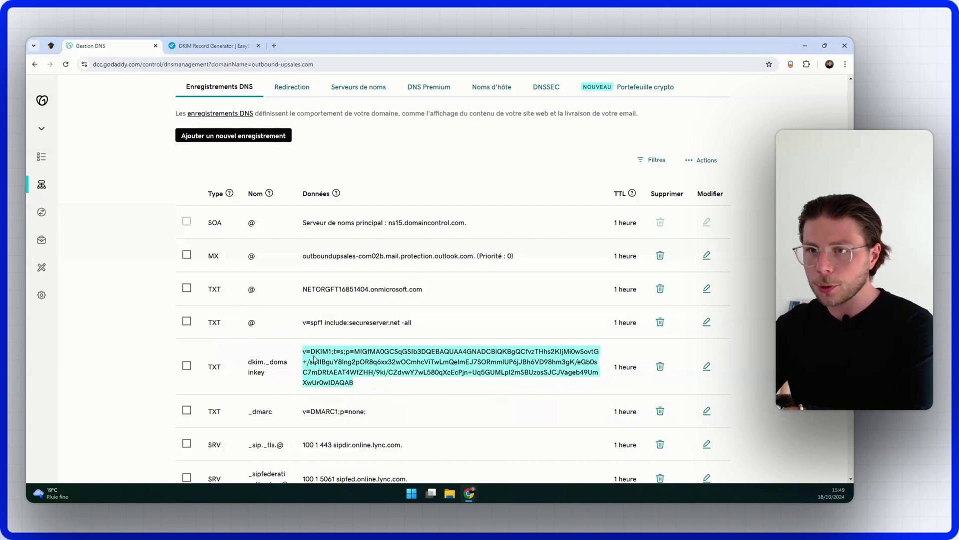
left_click(365, 383)
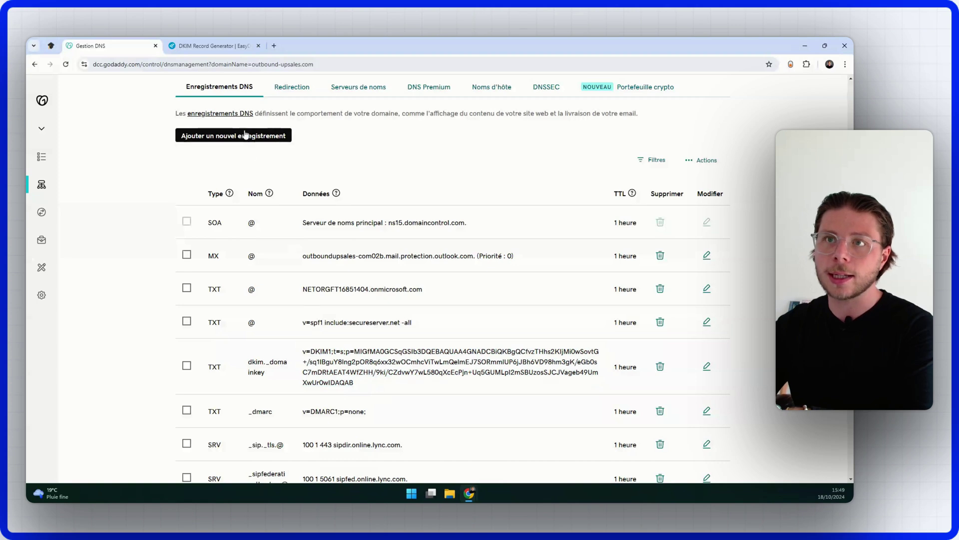
scroll(340, 335, "down", 2)
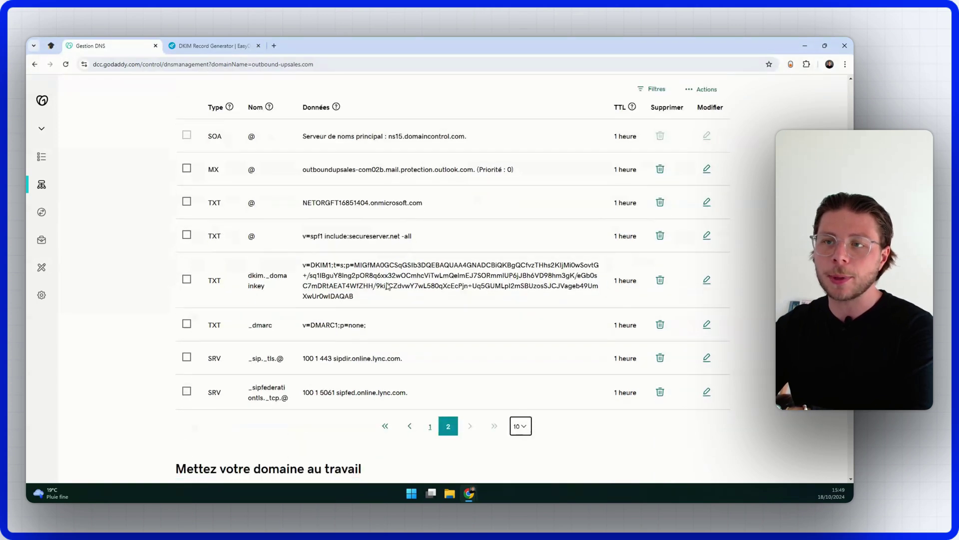
scroll(325, 312, "up", 1)
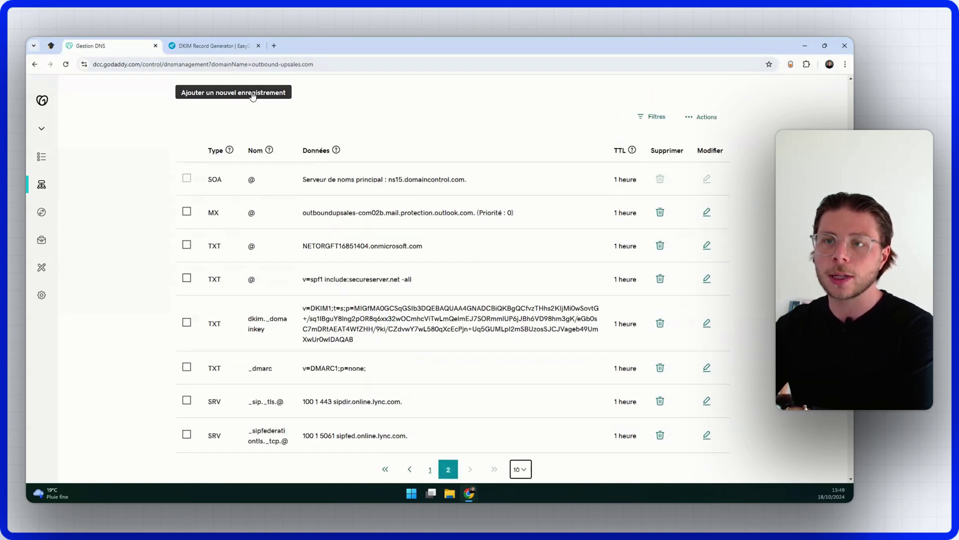
Step: Add a new DNS record and set its type to TXT
left_click(253, 96)
left_click(248, 152)
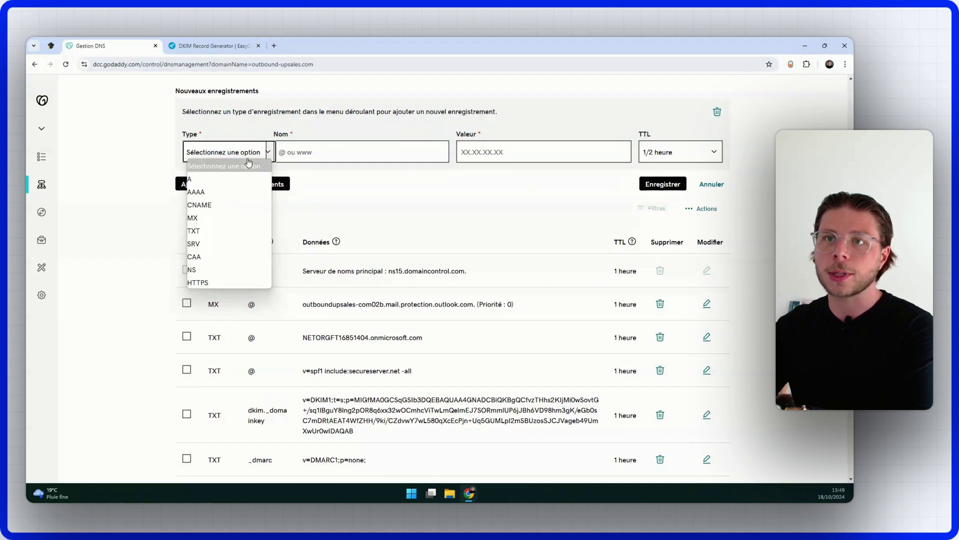
left_click(212, 233)
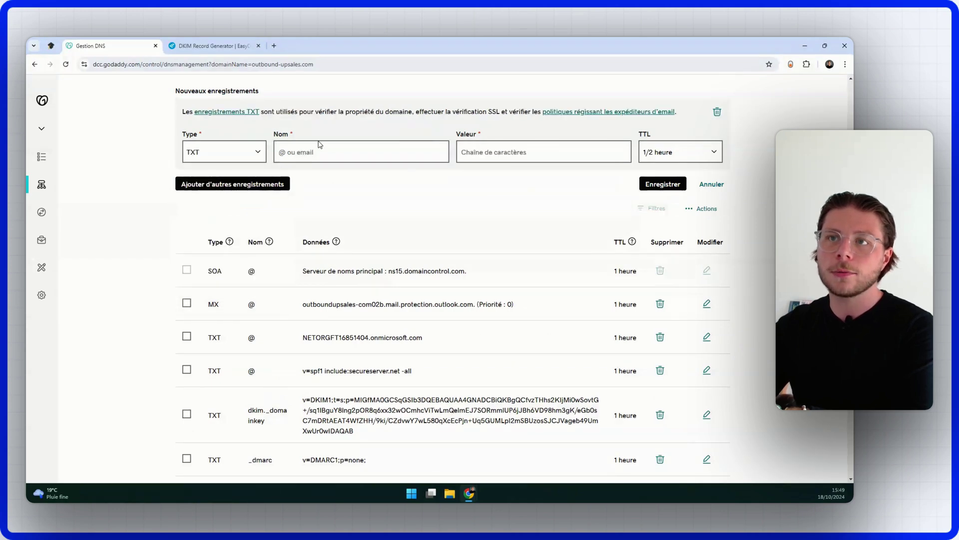
left_click(321, 155)
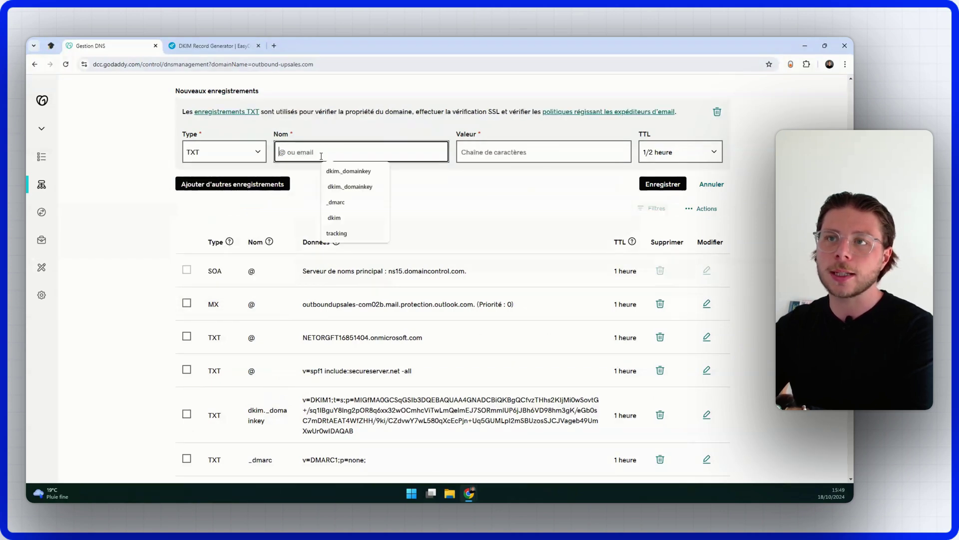
Step: Copy dkim._domainkey from the EasyDMARC results into the new record's name
left_click(230, 41)
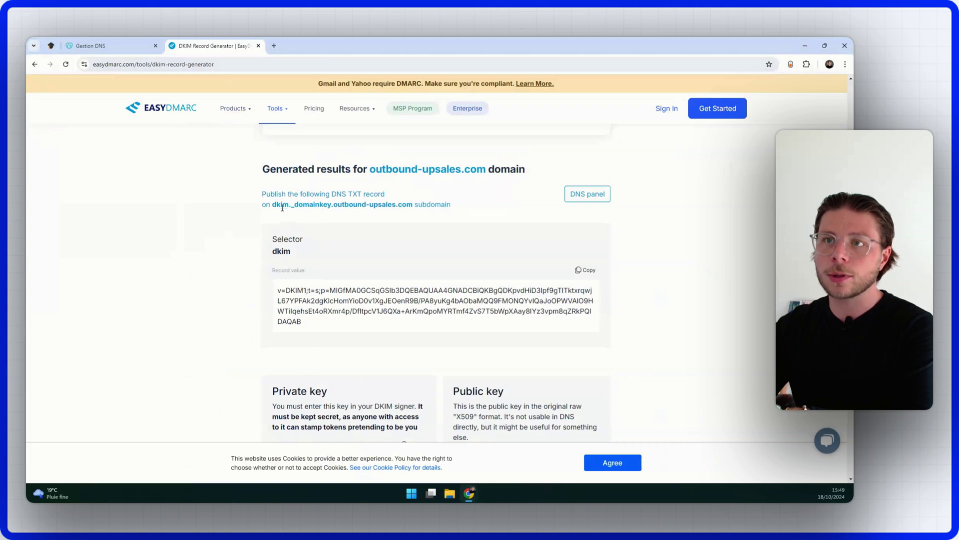
left_click_drag(273, 206, 410, 209)
left_click(347, 206)
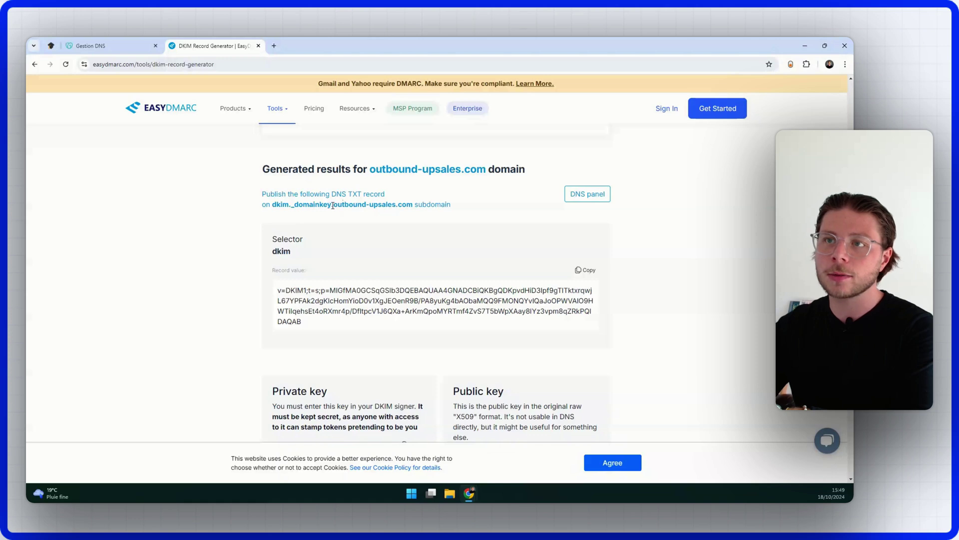
left_click_drag(332, 206, 280, 205)
right_click(273, 205)
left_click(345, 209)
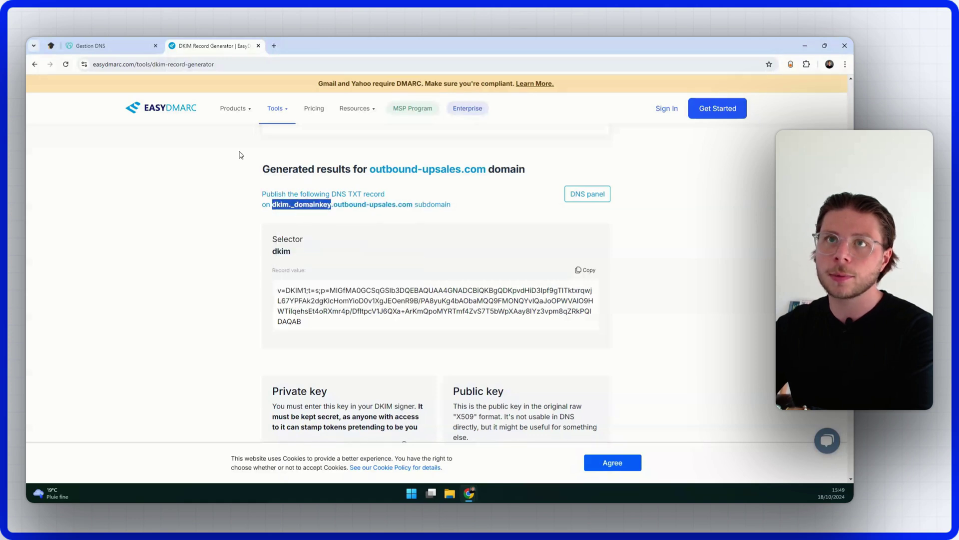
key("ctrl+shift+Tab")
right_click(331, 154)
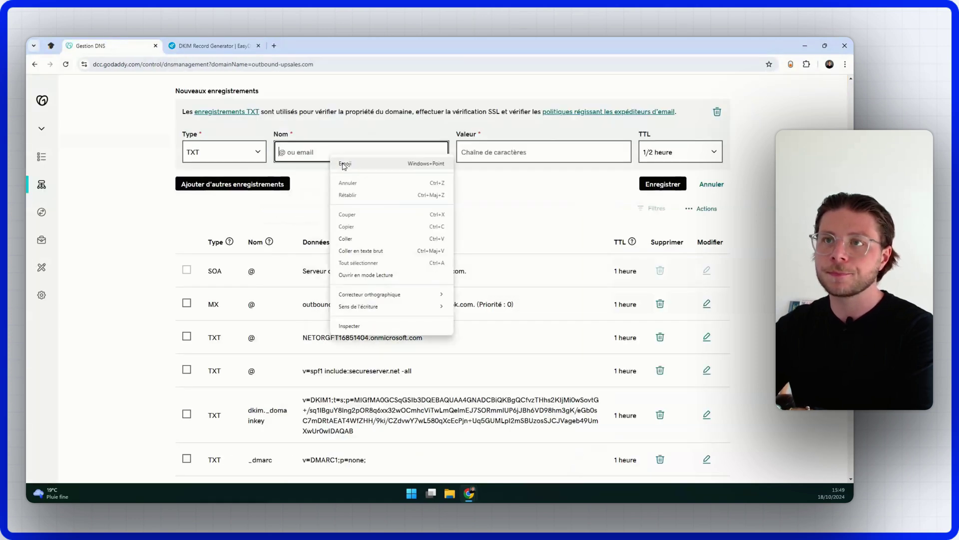
left_click(398, 238)
Step: Paste the generated DKIM key from EasyDMARC as the record value
left_click(501, 152)
key("ctrl+Tab")
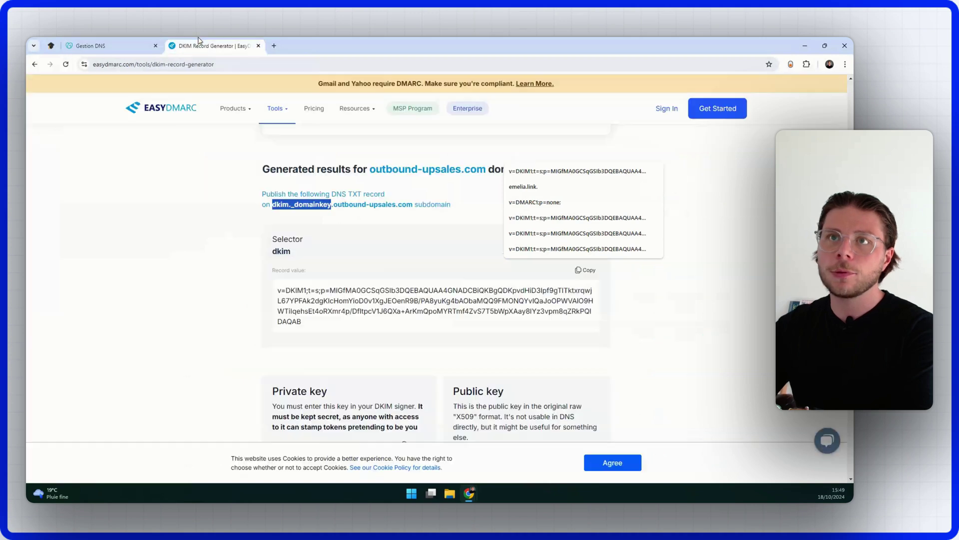
left_click(584, 272)
key("ctrl+shift+Tab")
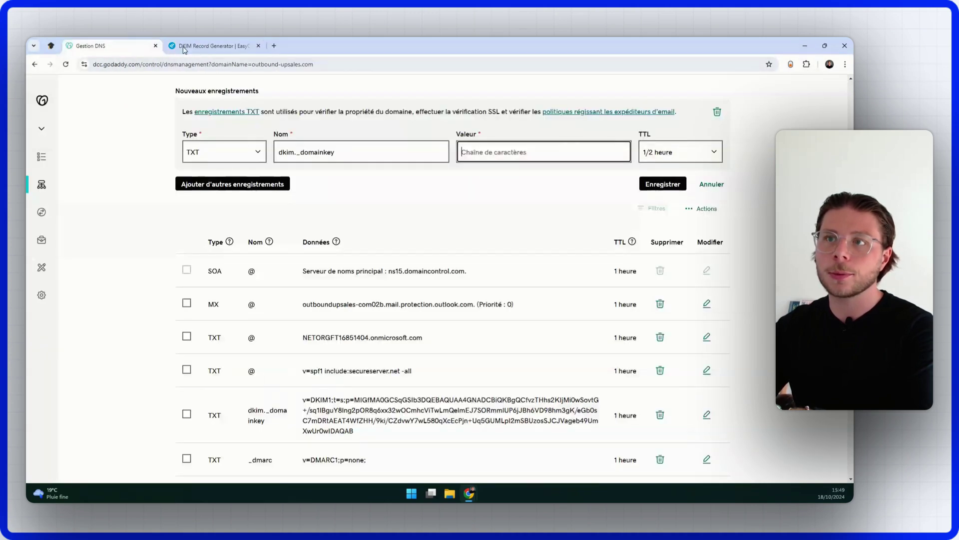
right_click(507, 153)
left_click(520, 237)
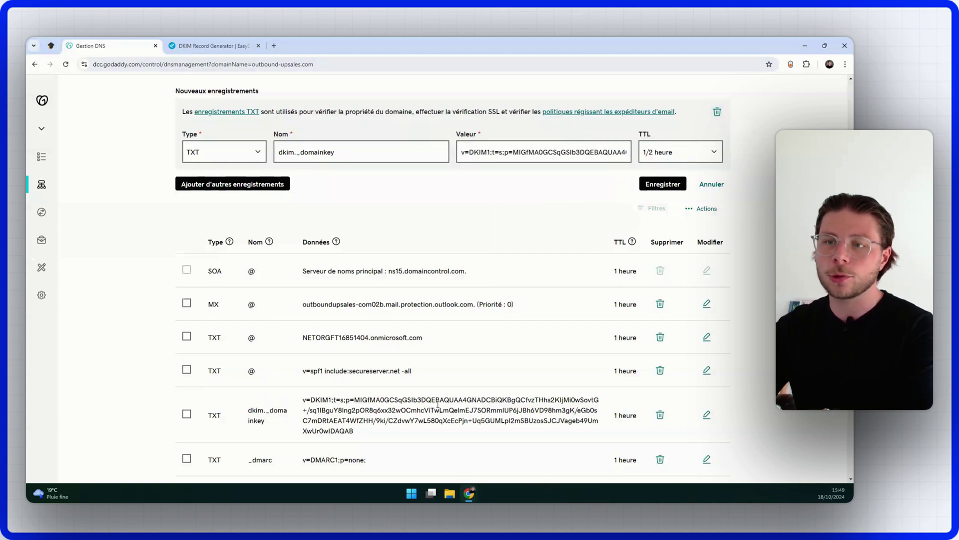
Step: Cancel the draft dkim._domainkey record without saving it
scroll(282, 343, "down", 2)
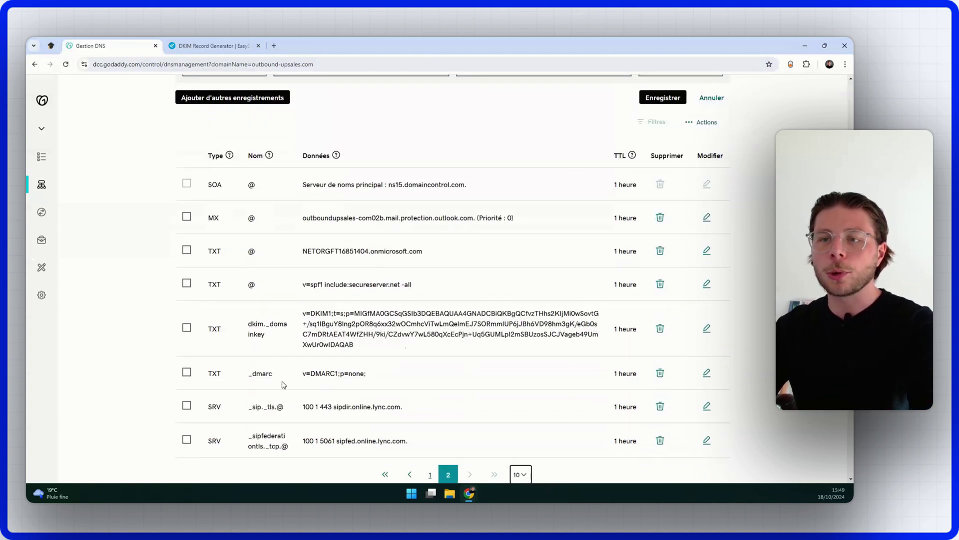
scroll(281, 385, "up", 2)
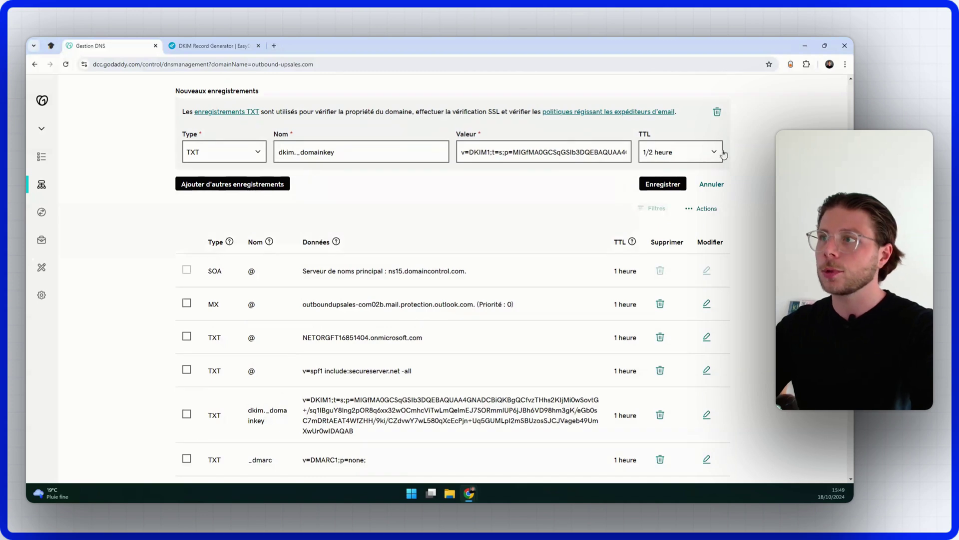
left_click(718, 113)
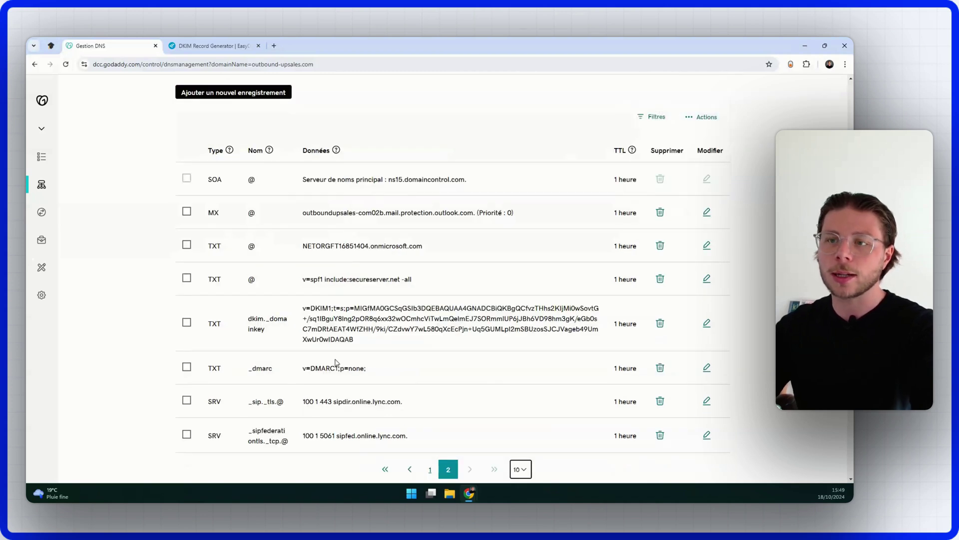
scroll(336, 363, "up", 2)
Step: Add another TXT record named _dmarc, copied from the existing DMARC row
left_click(231, 179)
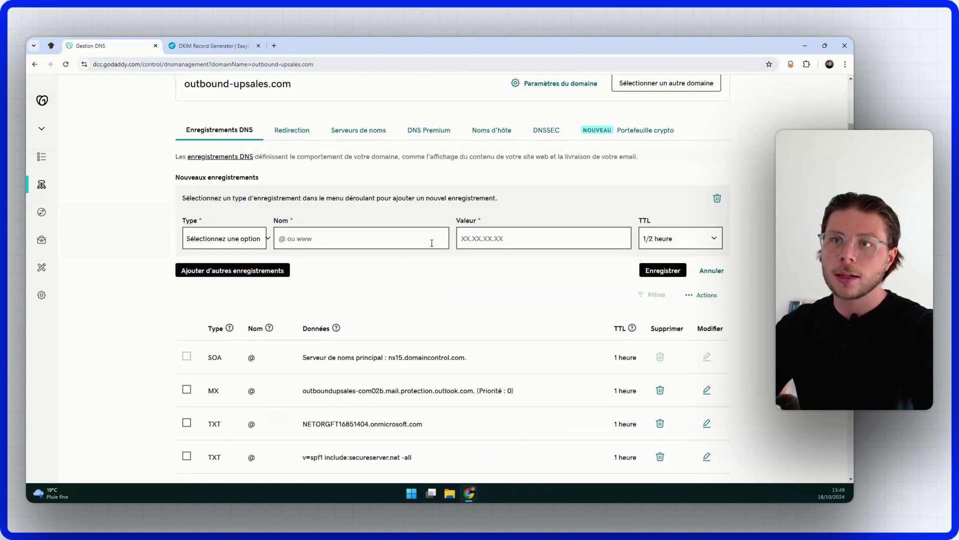
left_click(247, 240)
left_click(222, 317)
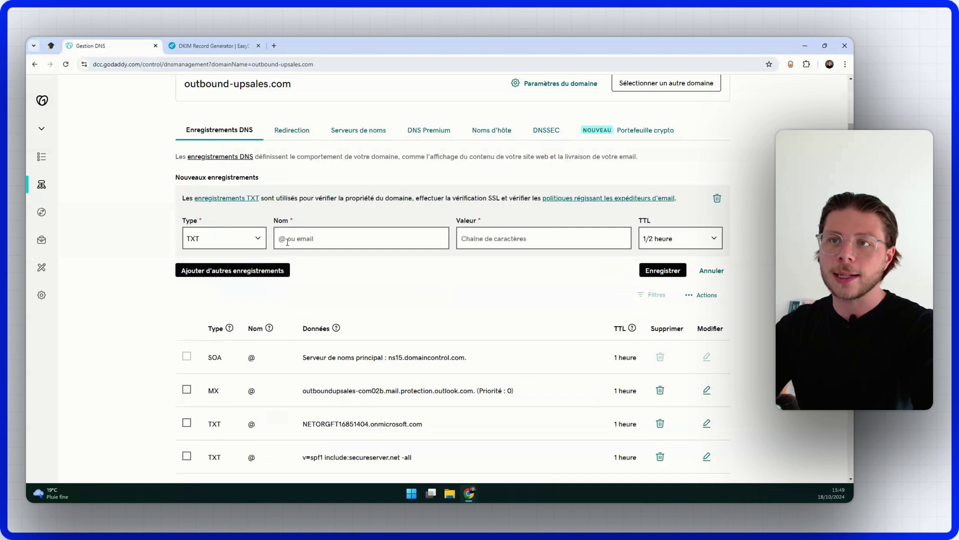
scroll(341, 283, "down", 3)
left_click_drag(283, 422, 248, 421)
right_click(257, 422)
left_click(292, 328)
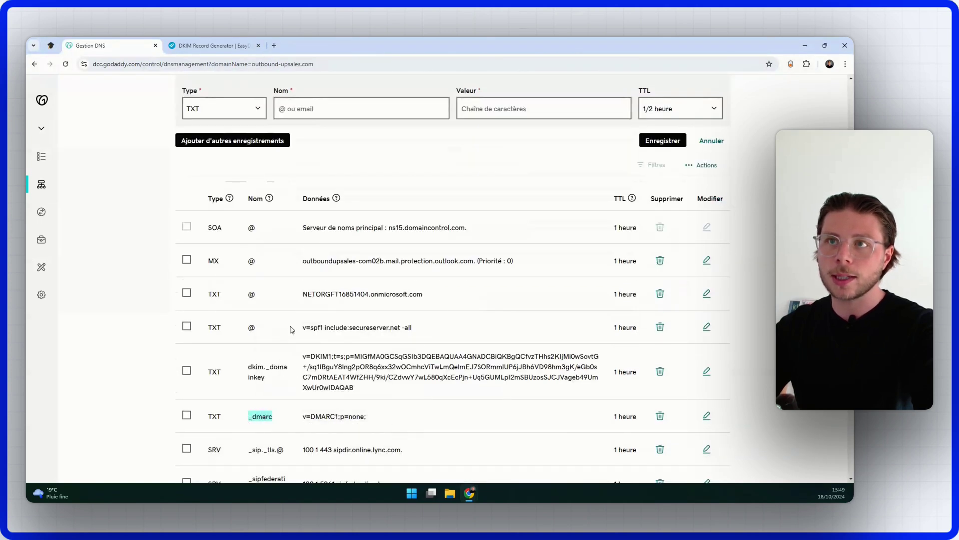
left_click(333, 105)
right_click(334, 106)
left_click(444, 191)
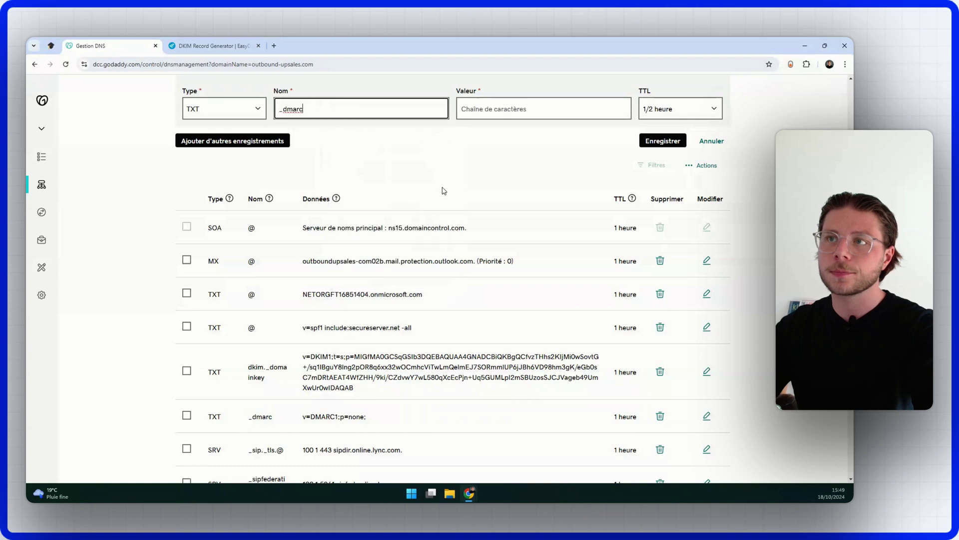
Step: Set the record value to v=DMARC1;p=none; without the leading space
left_click_drag(374, 420, 294, 420)
right_click(342, 416)
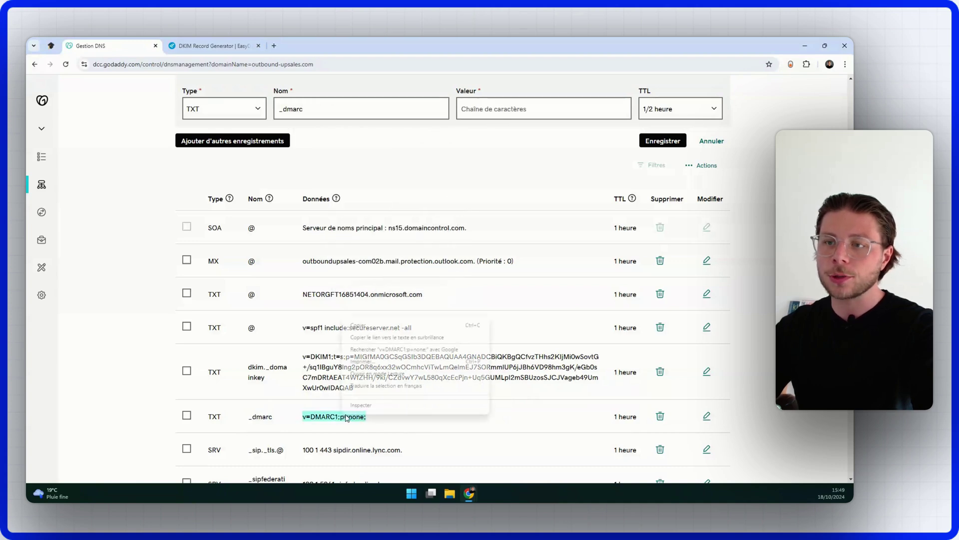
left_click(387, 326)
left_click(497, 104)
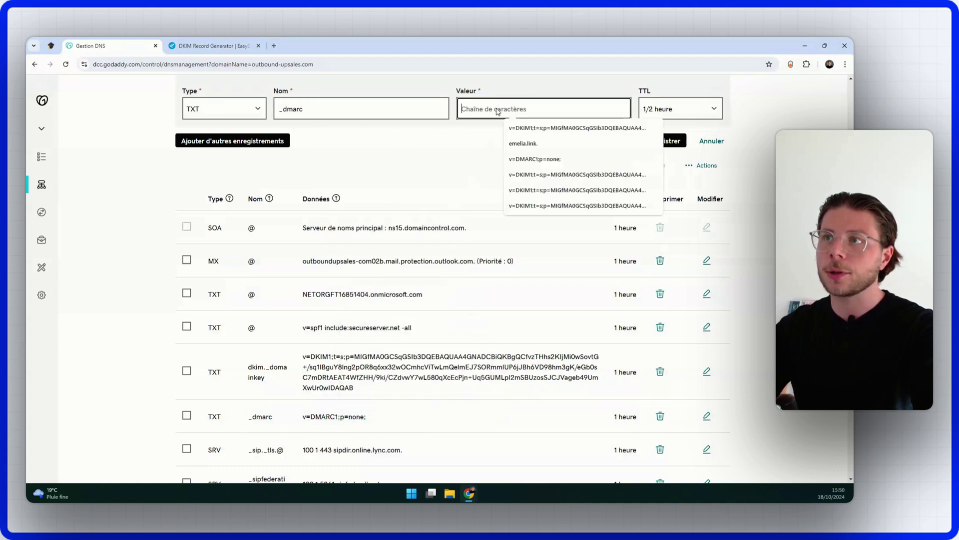
right_click(498, 106)
left_click(505, 178)
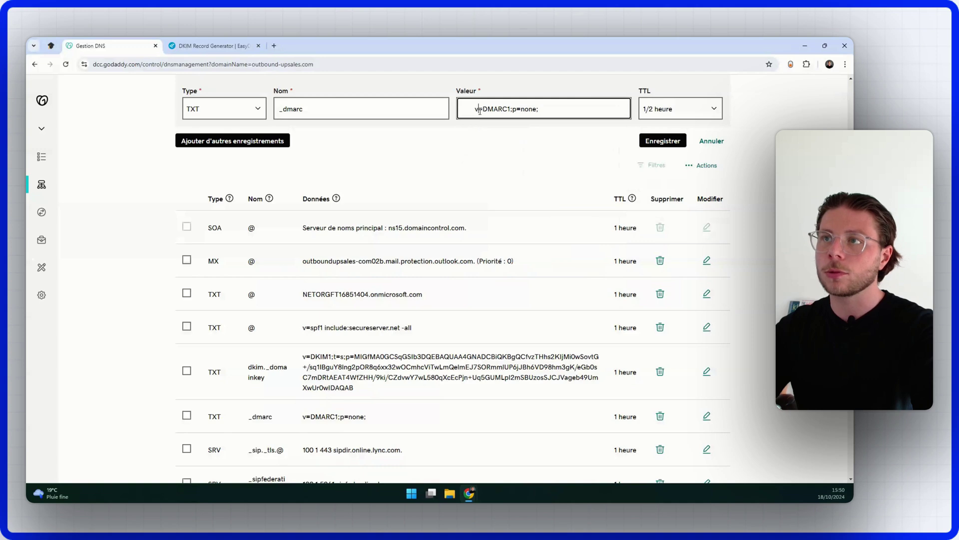
key("BackSpace")
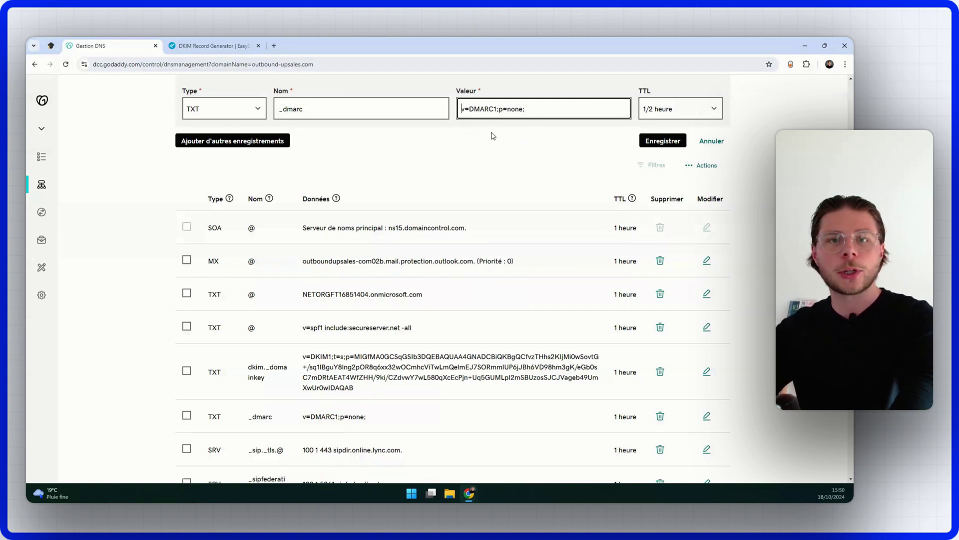
Step: Scroll through the DNS records table and highlight an existing record value
left_click(652, 143)
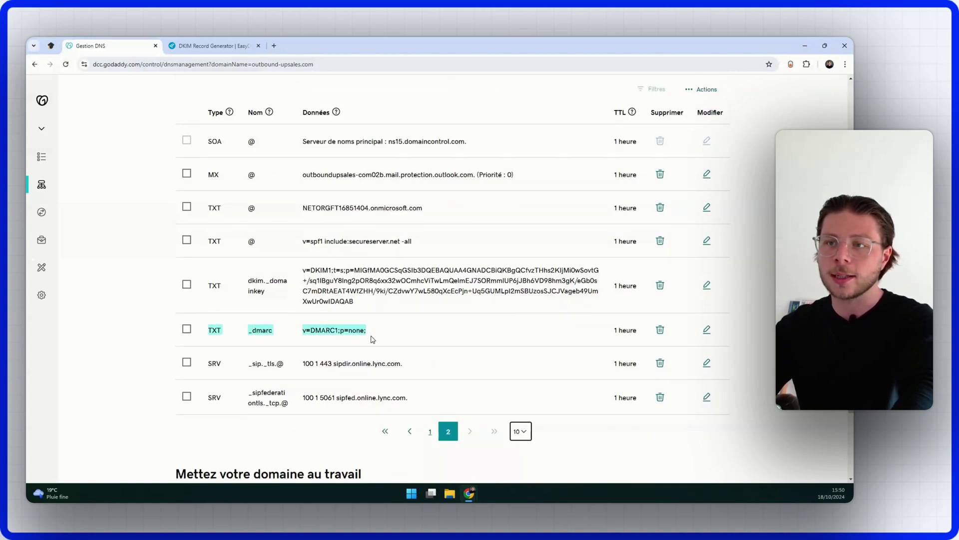
scroll(373, 337, "up", 2)
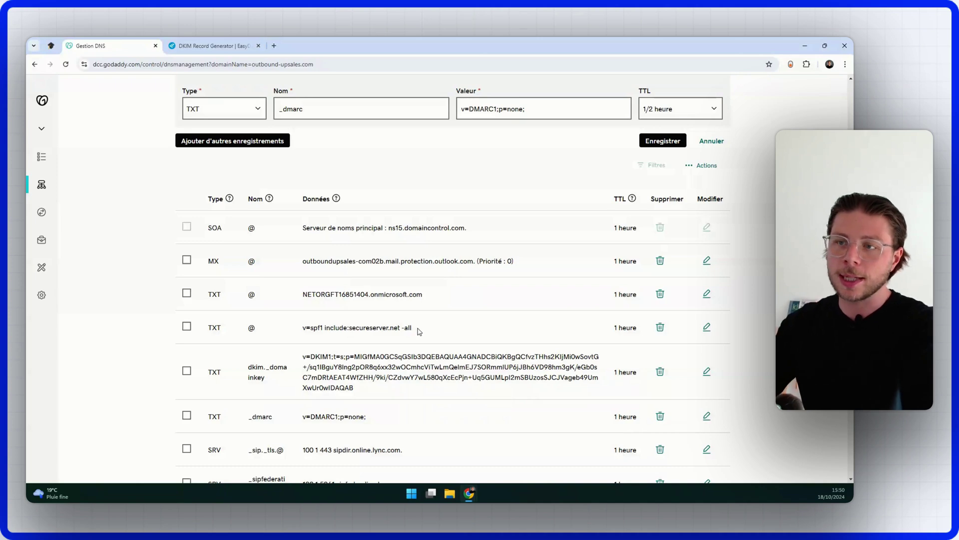
left_click_drag(419, 332, 236, 330)
left_click(462, 343)
scroll(330, 280, "up", 2)
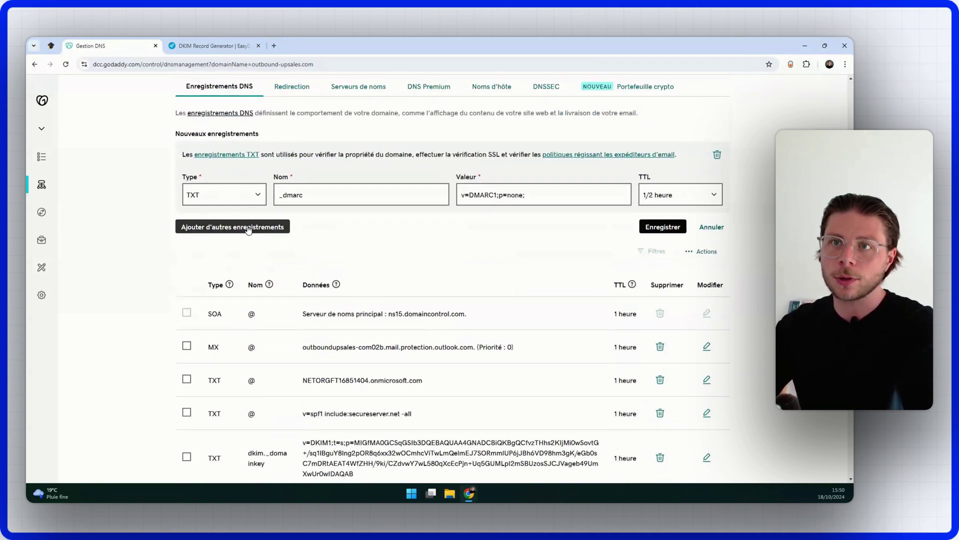
scroll(245, 225, "down", 1)
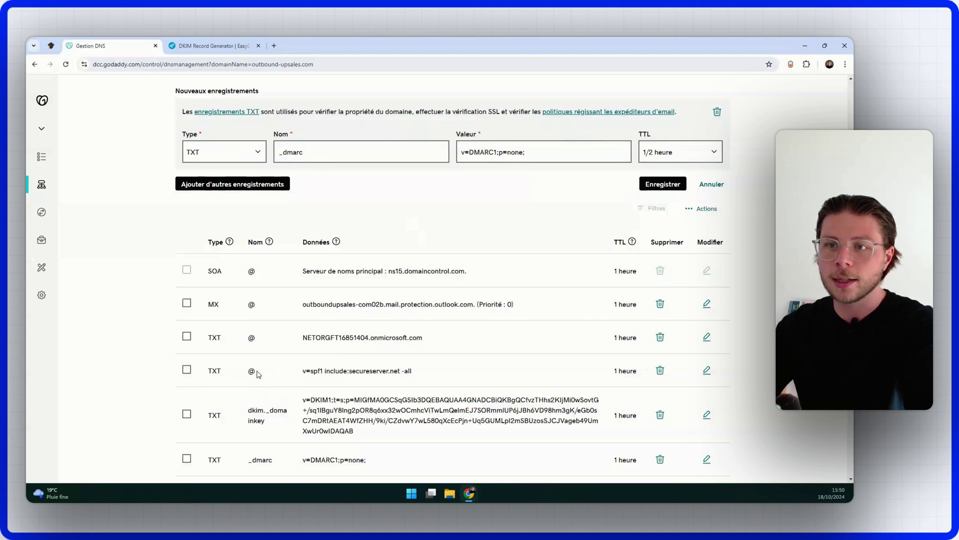
Step: Change the pending record's name from _dmarc to @
left_click(327, 152)
key("BackSpace")
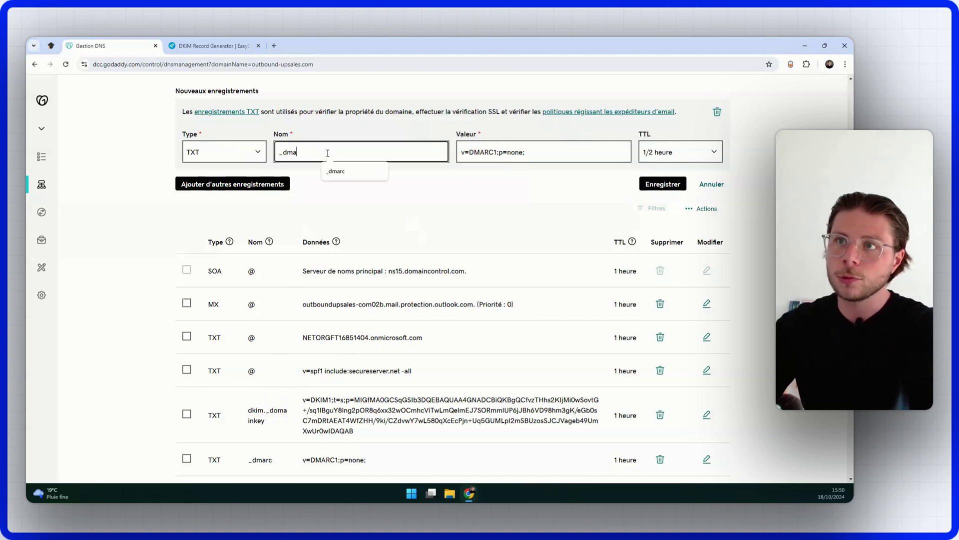
key("BackSpace")
key("BackSpace")
key("BackSpace")
key("BackSpace")
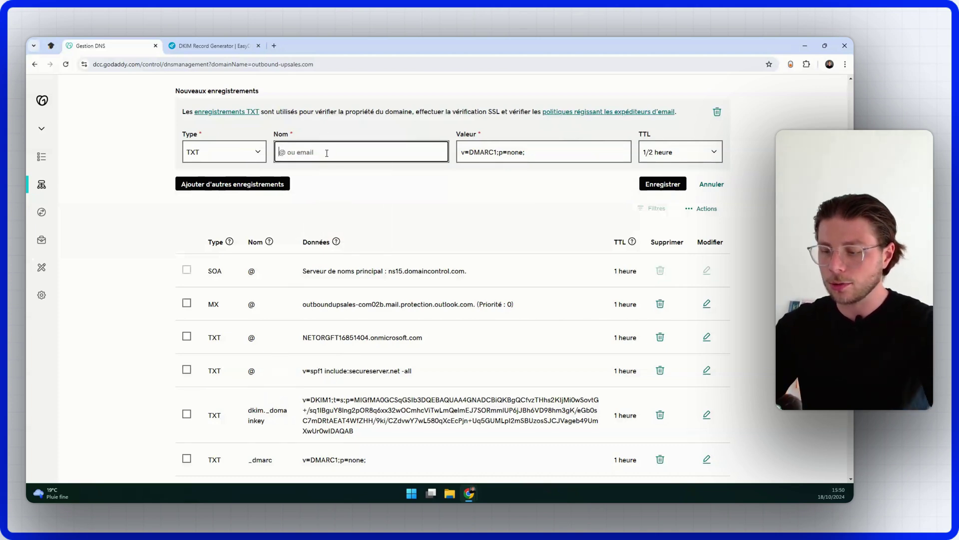
type("@")
key("Tab")
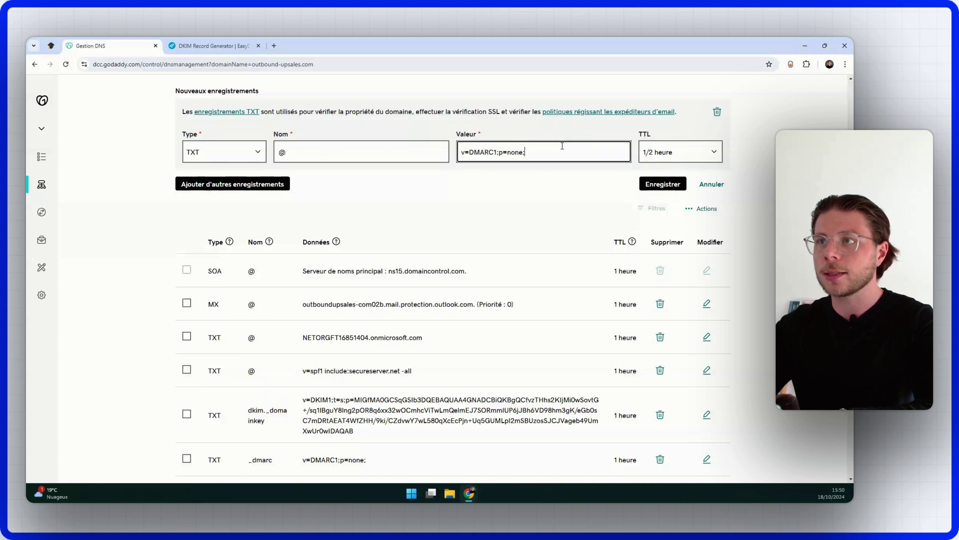
Step: Replace its value with v=spf1 include:secureserver.net -all, copied from the existing SPF row
key("ctrl+a")
key("BackSpace")
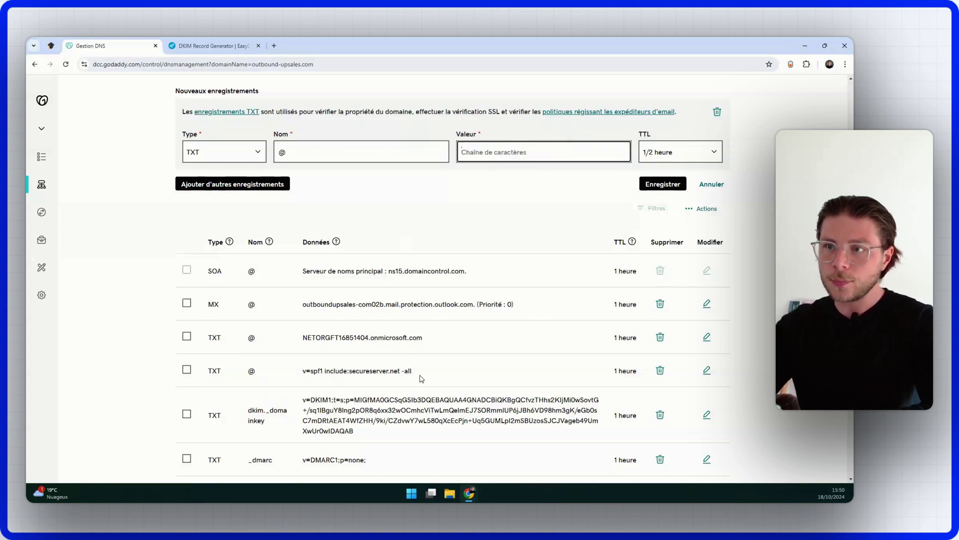
left_click_drag(424, 376, 303, 374)
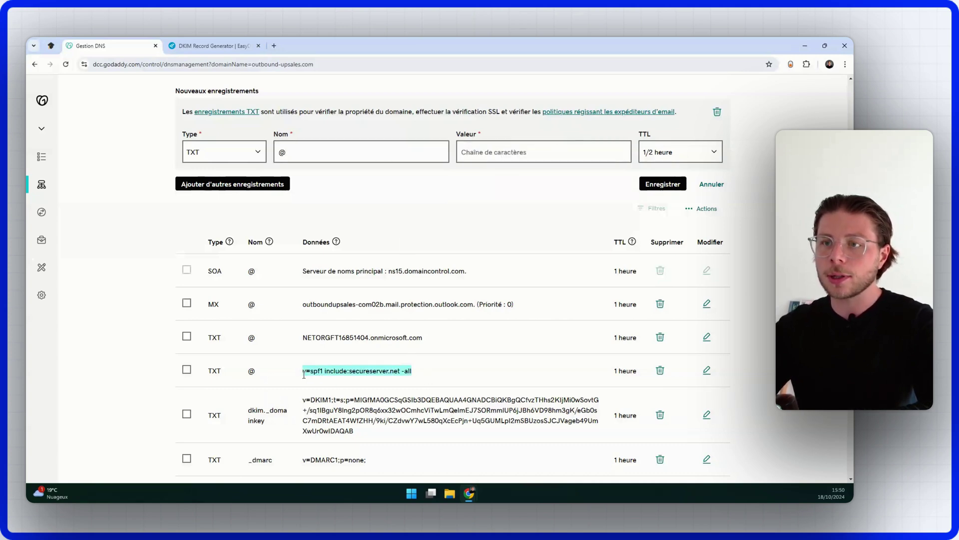
right_click(344, 371)
left_click(356, 381)
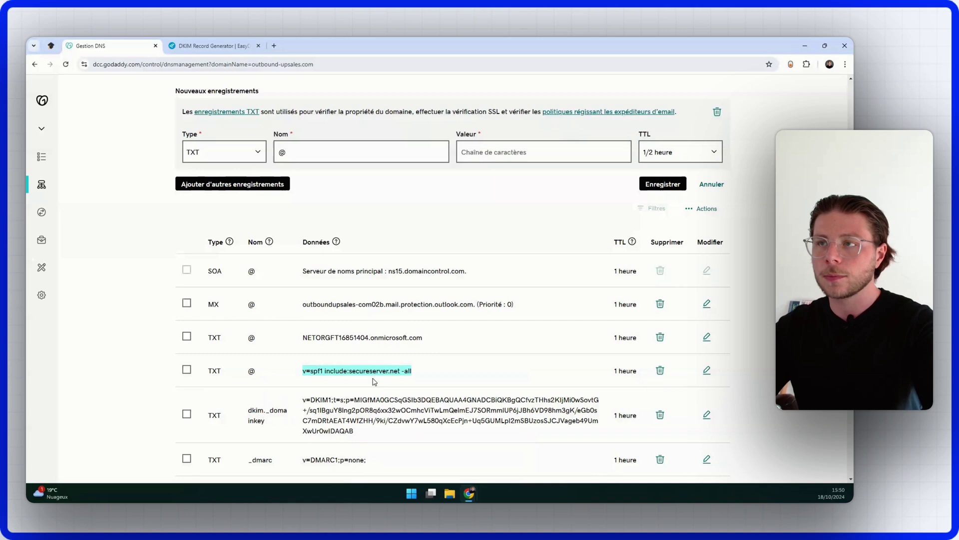
left_click(524, 152)
key("ctrl+v")
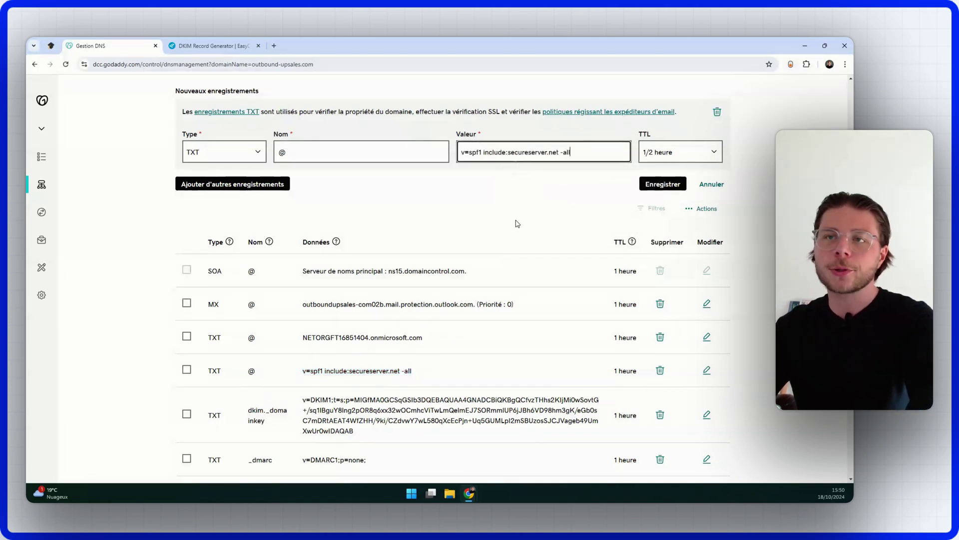
scroll(453, 290, "down", 5)
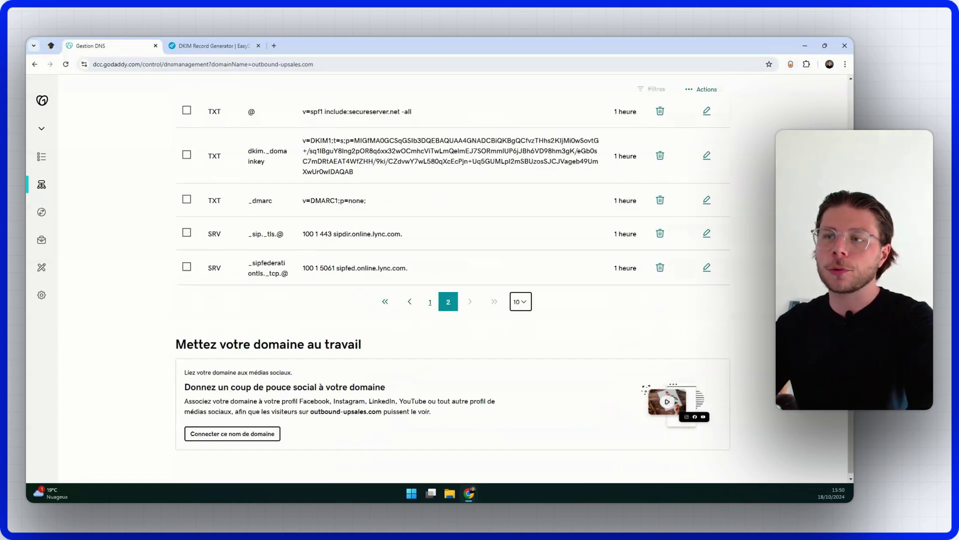
scroll(453, 290, "up", 2)
scroll(424, 350, "up", 1)
scroll(425, 350, "up", 2)
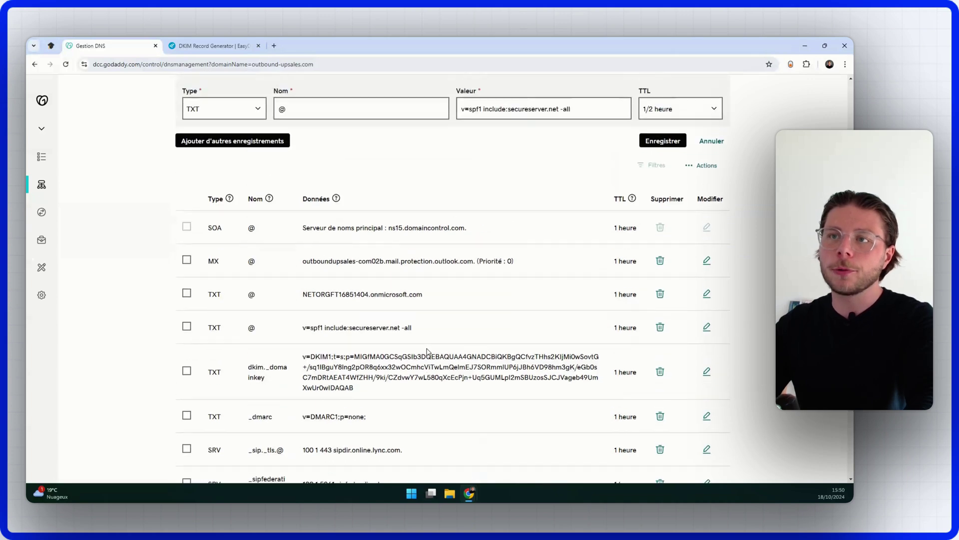
scroll(422, 351, "down", 2)
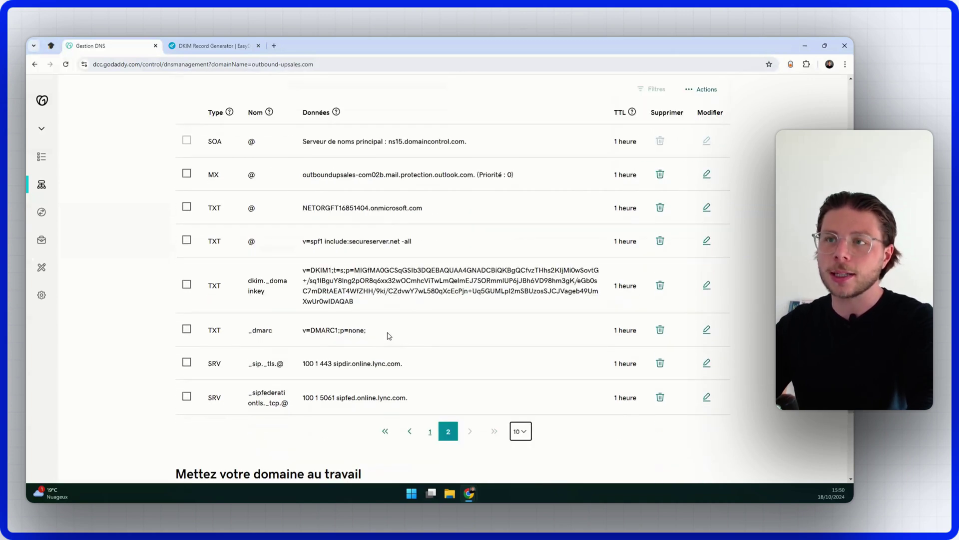
scroll(389, 336, "up", 3)
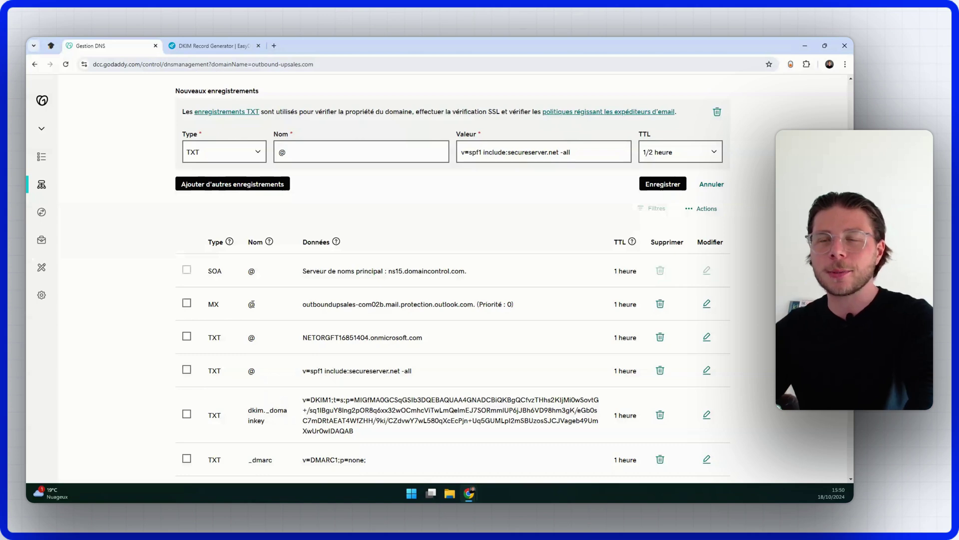
Step: Change the pending record to type CNAME, name it tracking, and replace the SPF value with emelia.link
left_click(244, 149)
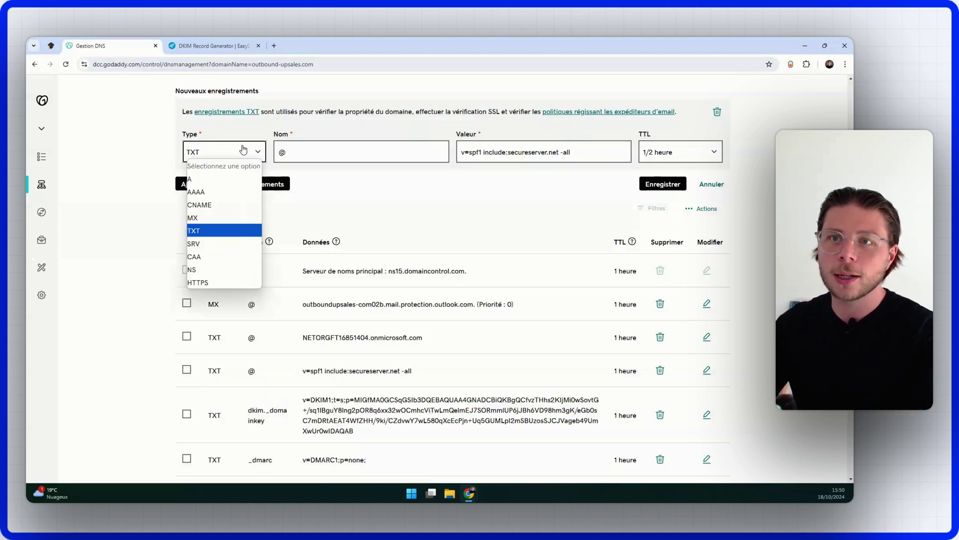
left_click(215, 206)
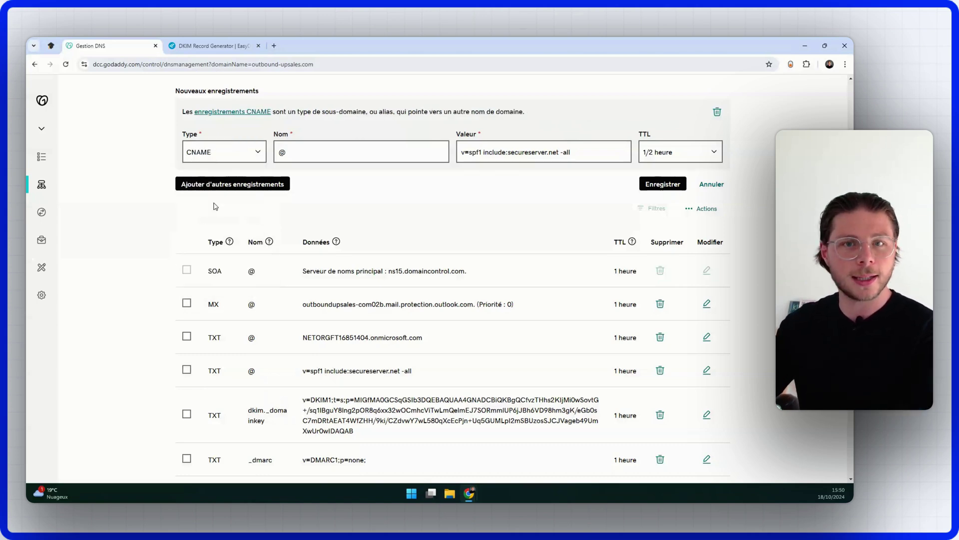
left_click(315, 151)
key("BackSpace")
type("tr")
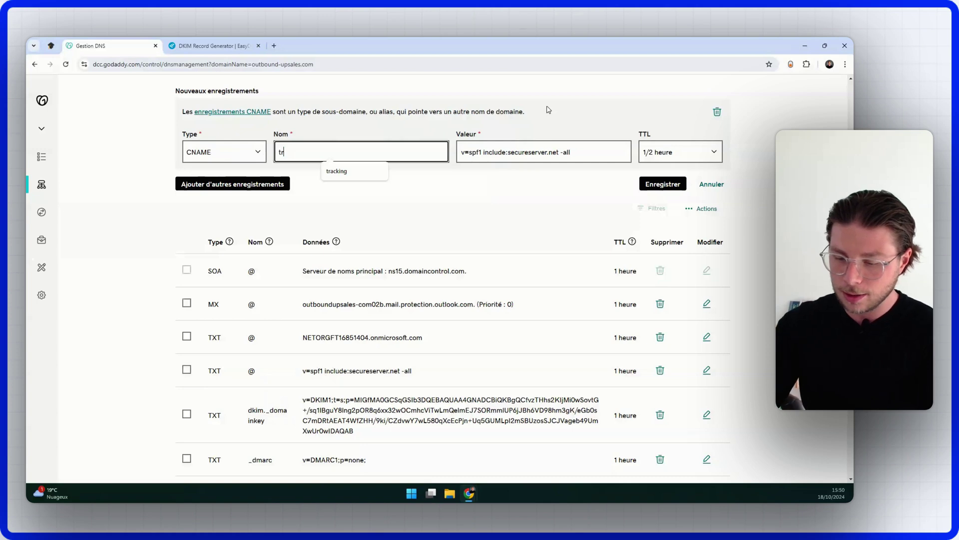
type("acking")
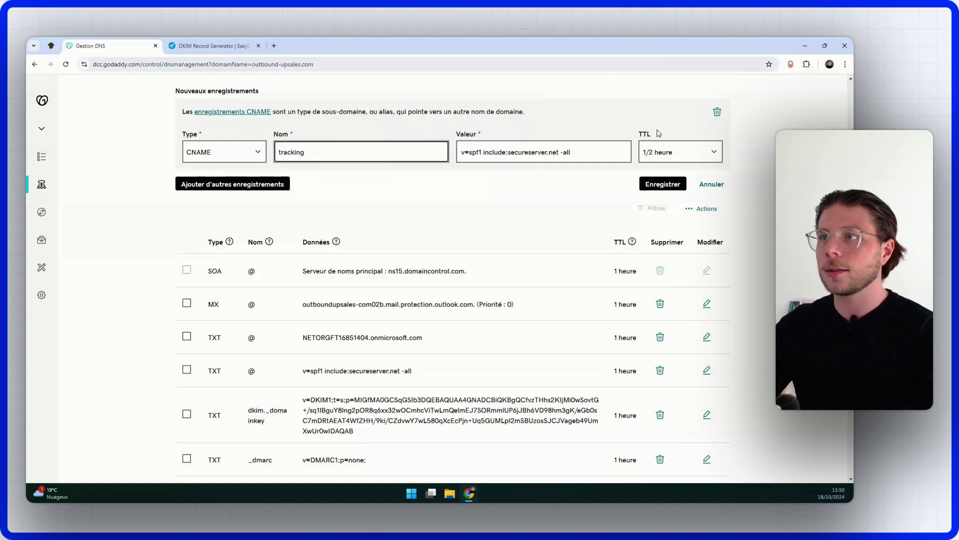
key("Tab")
key("BackSpace")
type("e")
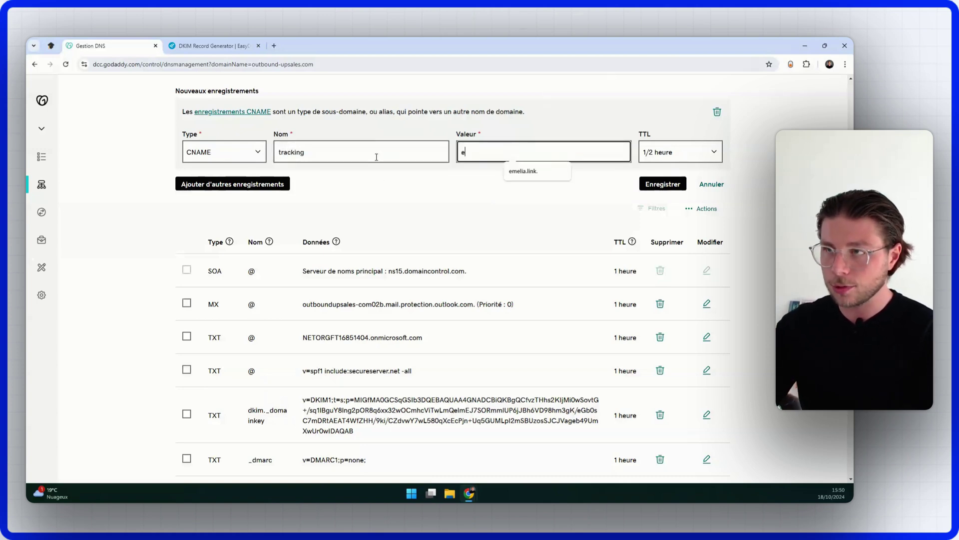
type("m")
left_click(522, 171)
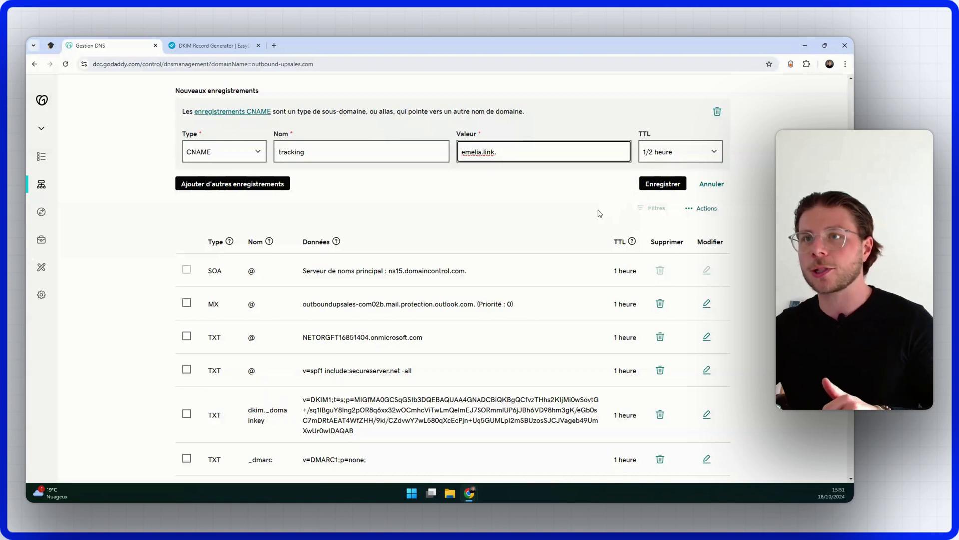
Step: Scroll the Messagerie / Office mailbox page back to the account details showing SMTP authentication enabled
scroll(537, 341, "up", 4)
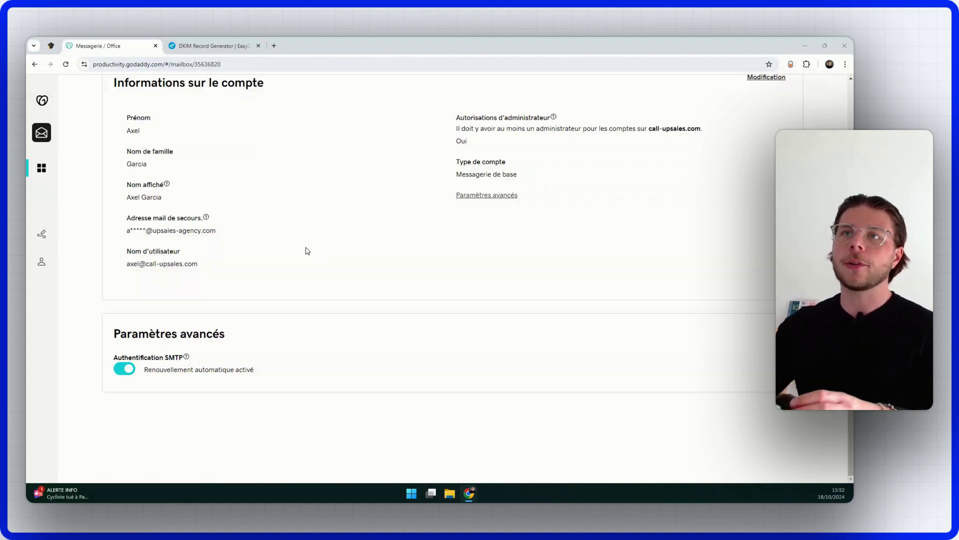
Step: Search mailtester in a new tab, open mail-tester.com, and select its generated test address
left_click(273, 44)
type("m")
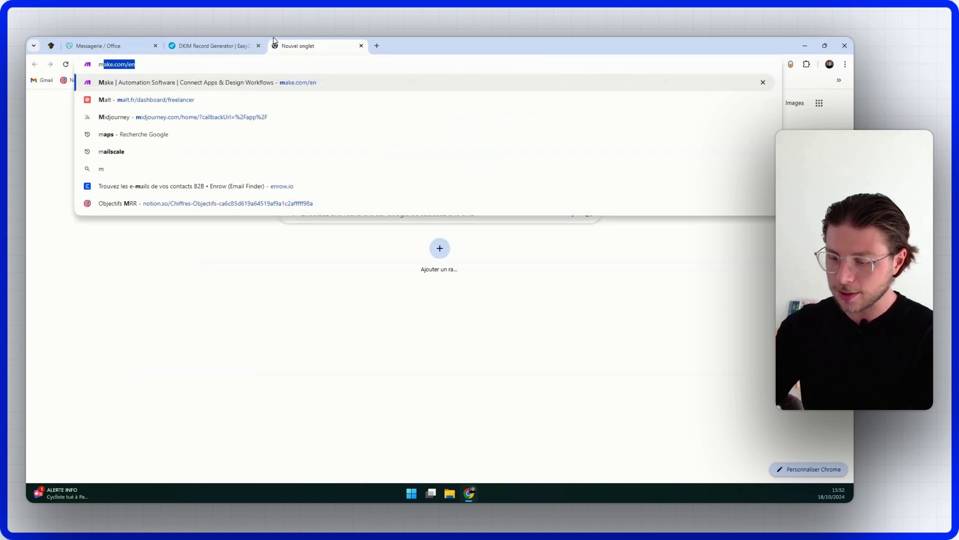
type("ailtester")
key("Return")
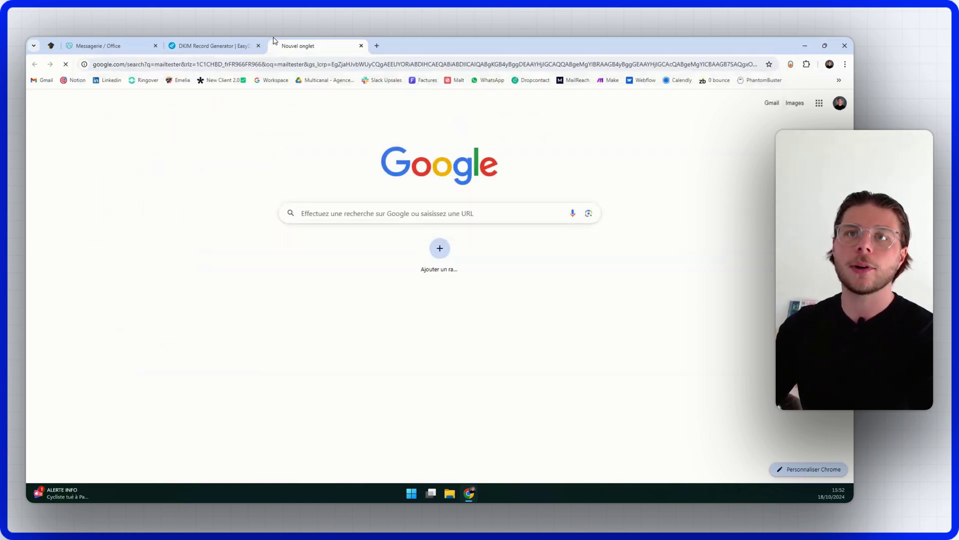
left_click(210, 170)
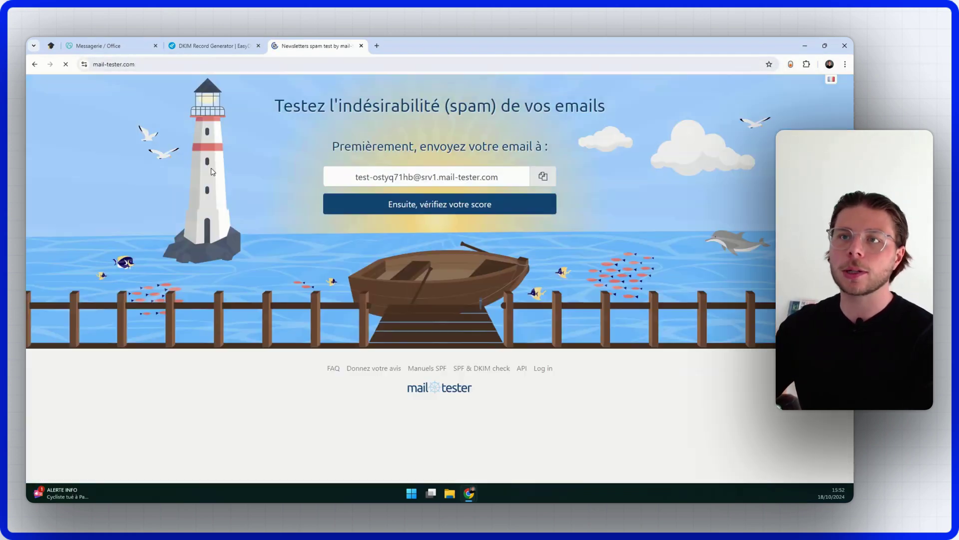
left_click(528, 180)
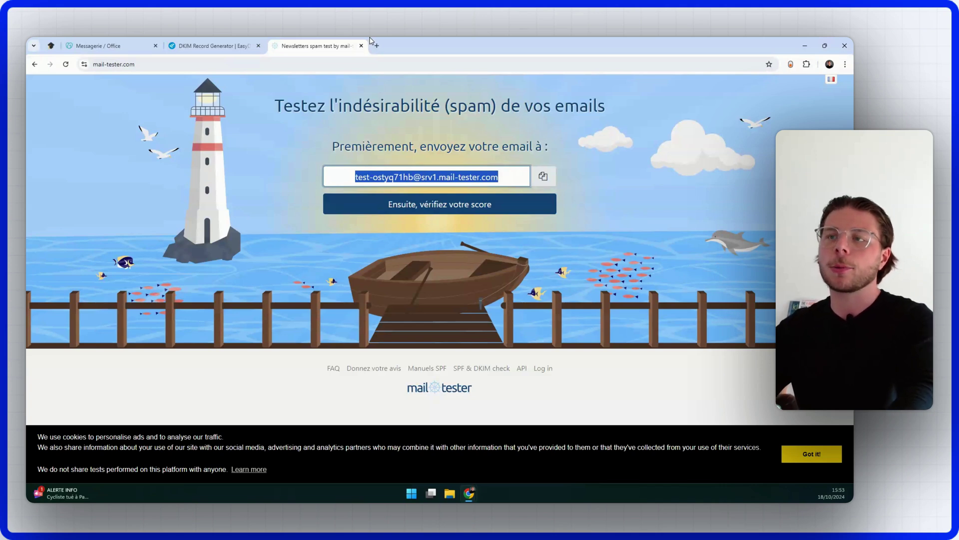
Step: Search mx tools in a new tab, open MxToolbox's MX Lookup, then return to the Notion notes
left_click(375, 45)
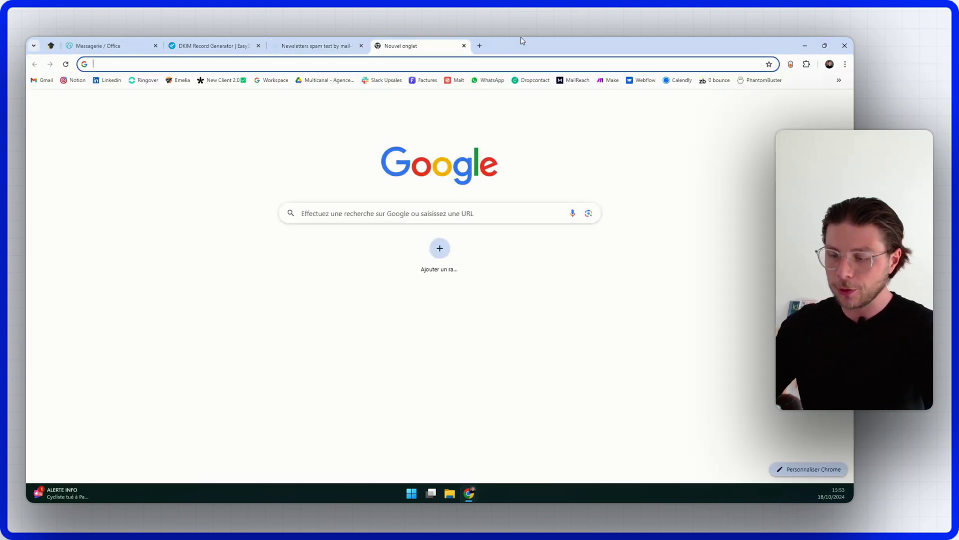
type("mx tool")
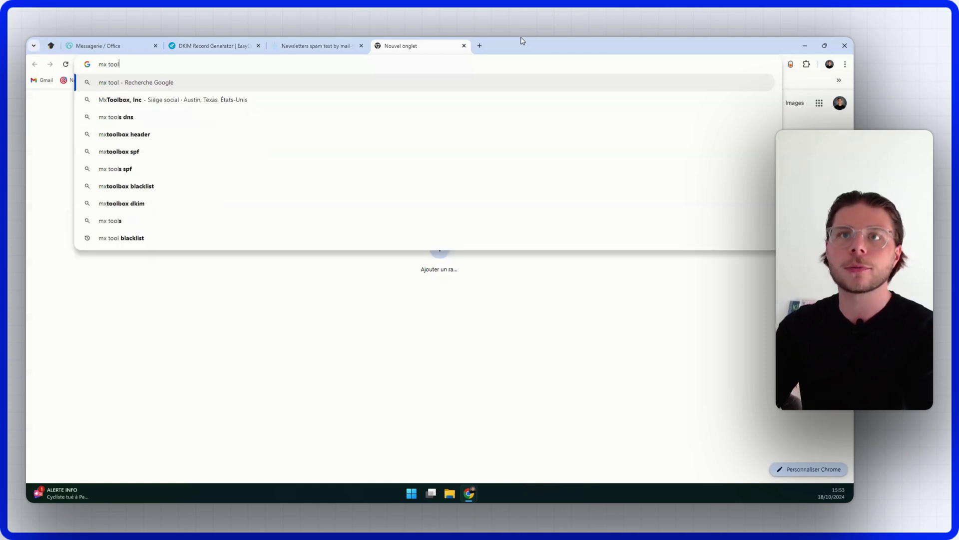
type("s")
key("Return")
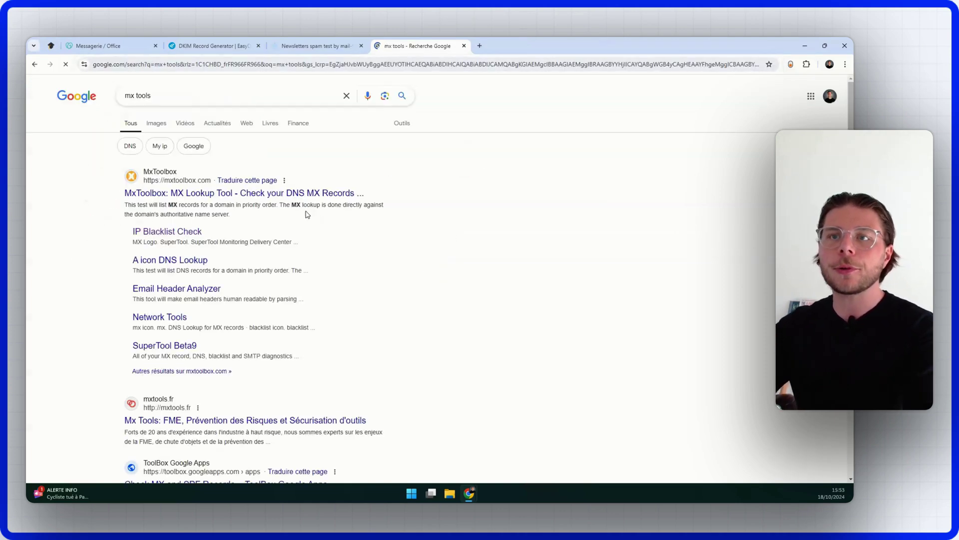
left_click(292, 194)
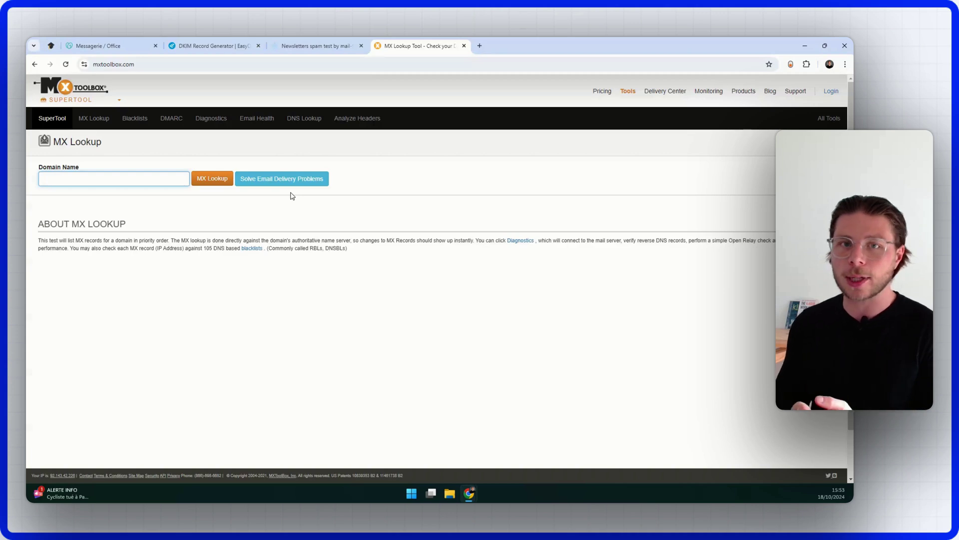
left_click(226, 44)
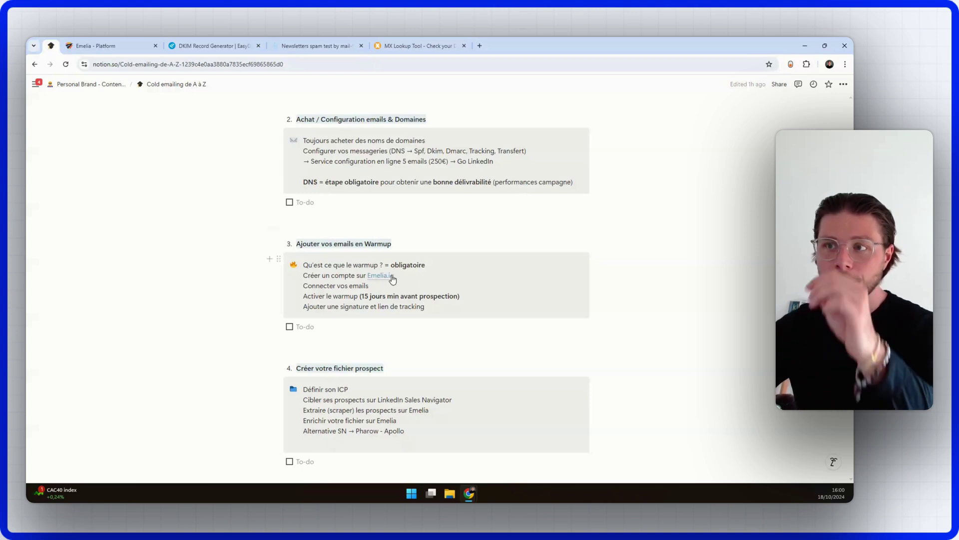
Step: Open the Emelia.io link from the Notion warmup section so emelia.io/fr loads in a new tab
mouse_move(391, 278)
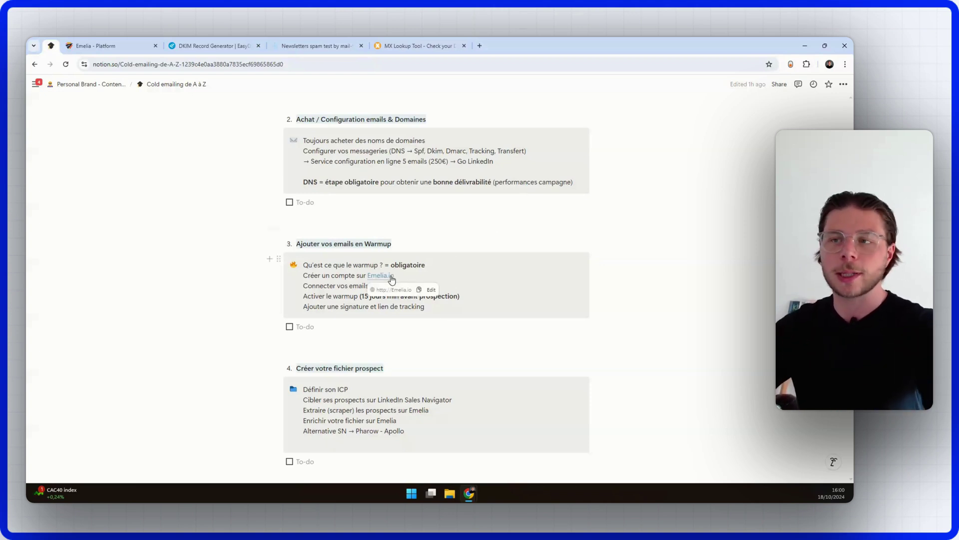
left_click(403, 275)
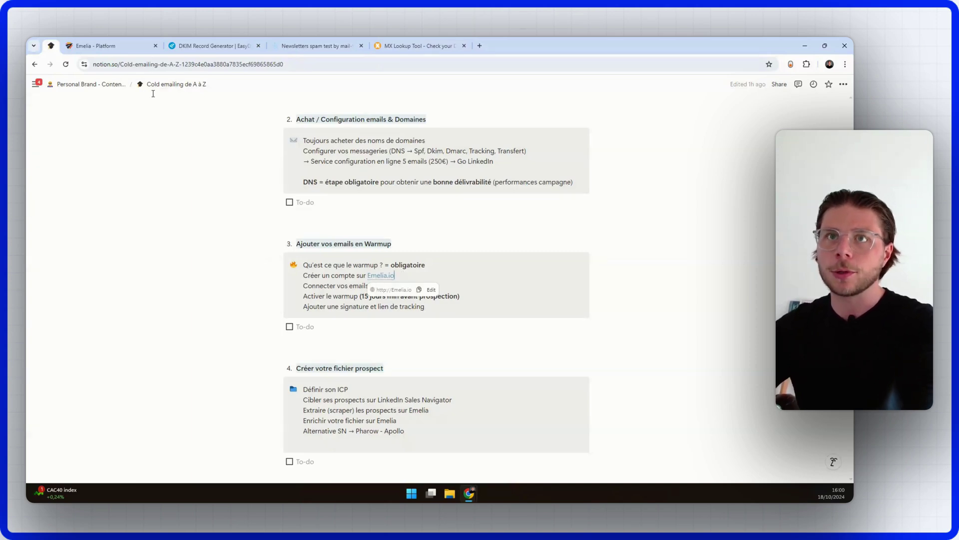
left_click(98, 43)
left_click(52, 44)
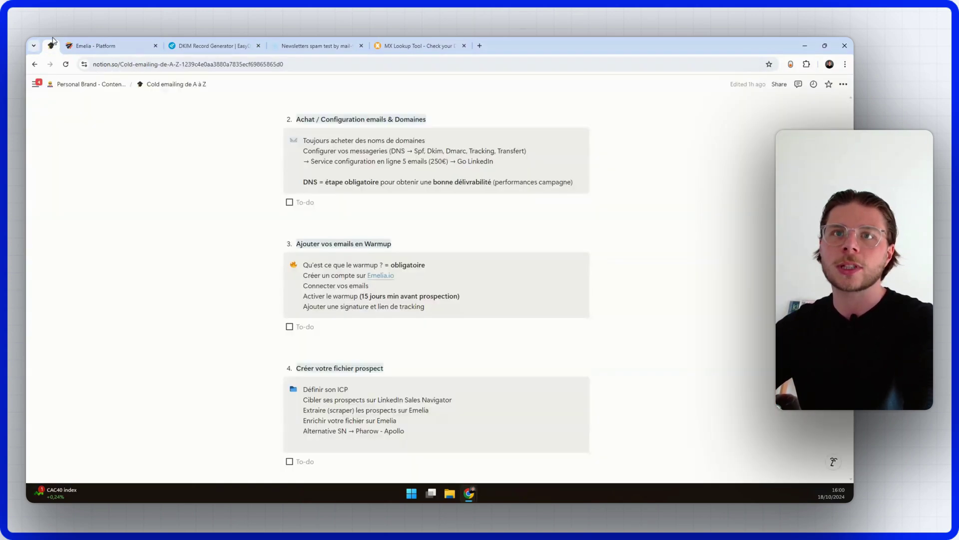
left_click(383, 276)
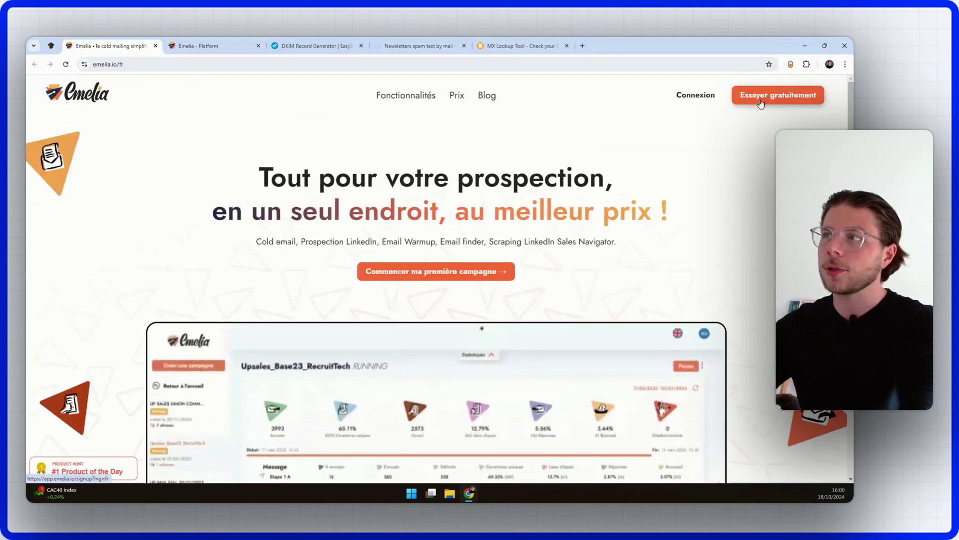
Step: Sign up for the free trial with the account holder's name, e-mail and password, accepting the CGV
left_click(761, 102)
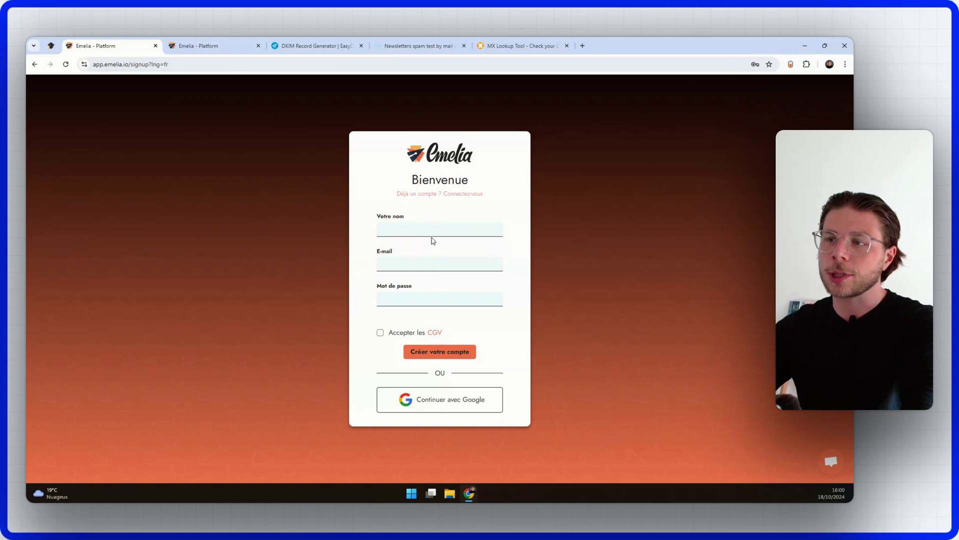
left_click(484, 226)
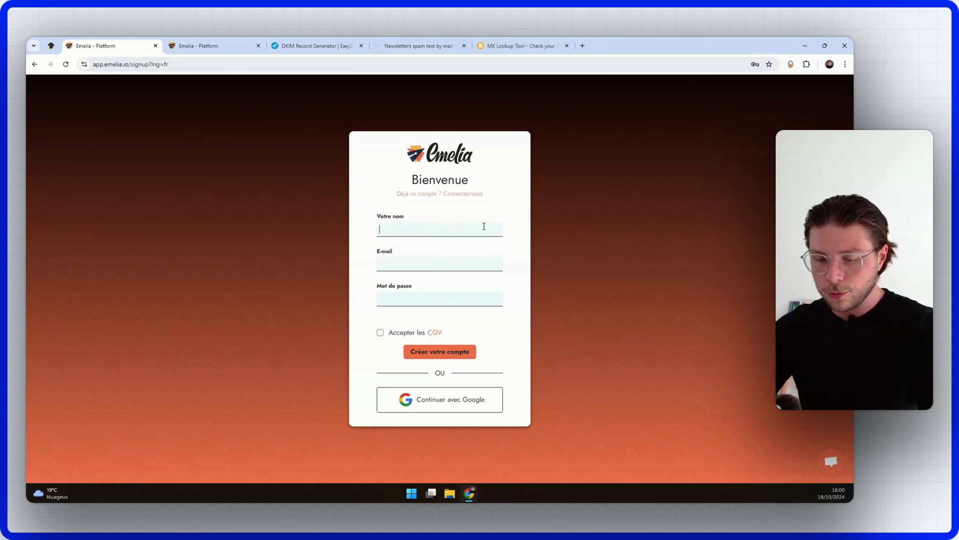
type("A")
type("xel")
left_click(446, 306)
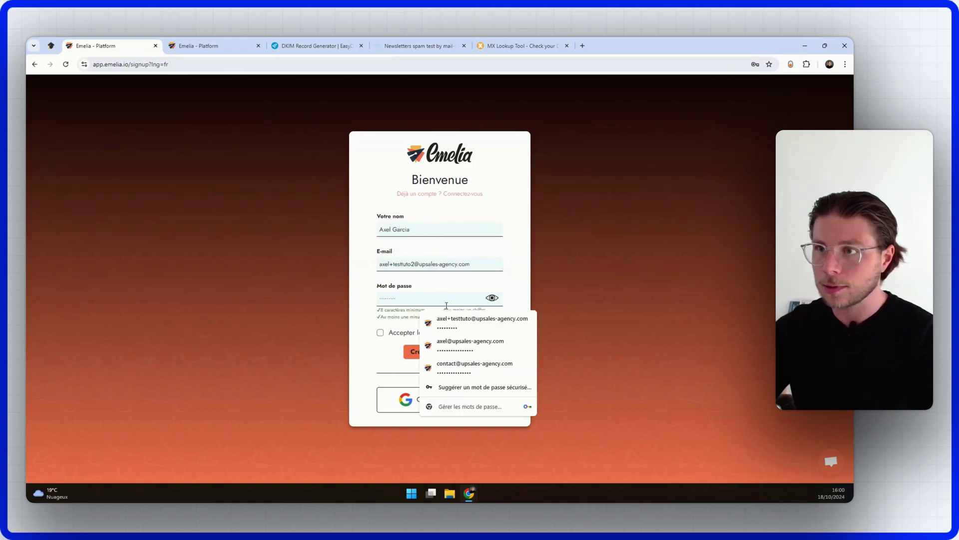
left_click(381, 333)
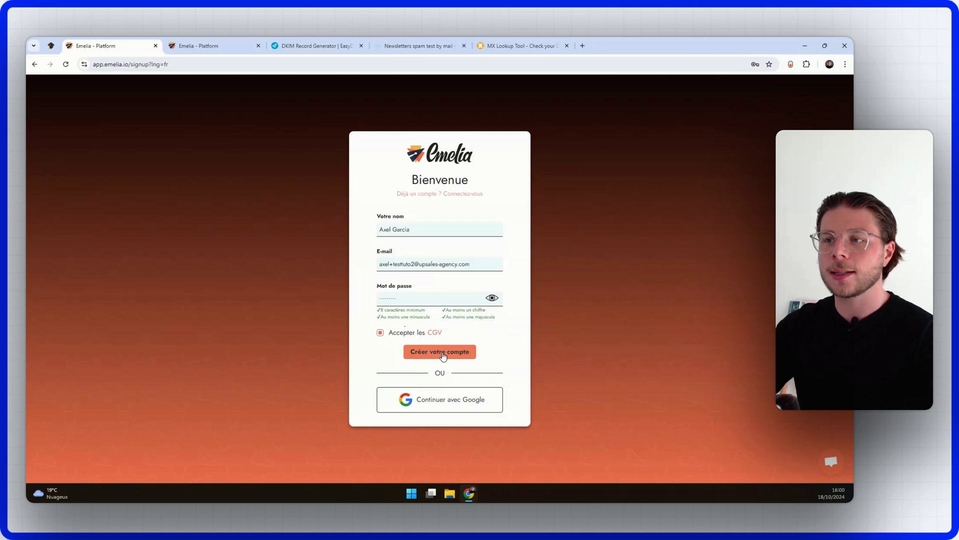
left_click(439, 352)
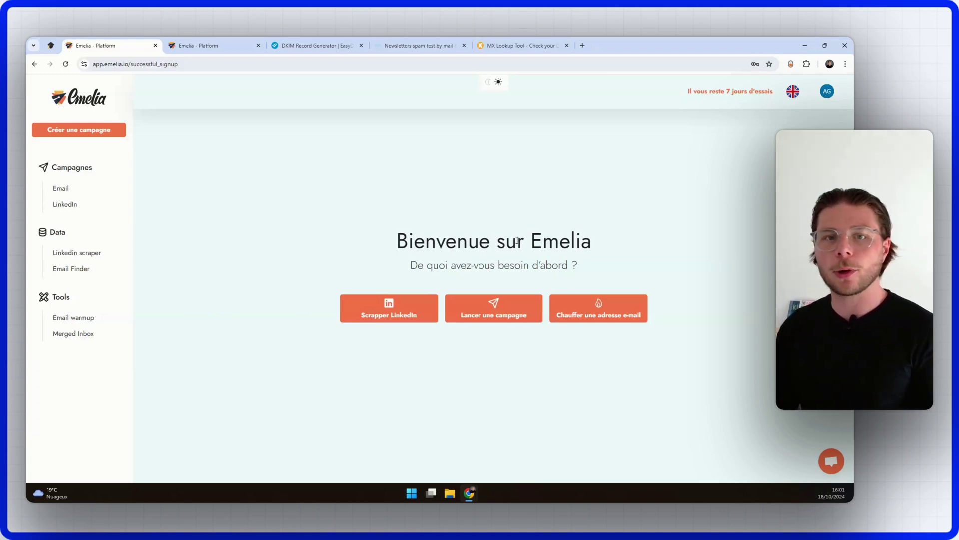
Step: Go to the Mailboxes and signatures settings page from the avatar menu
left_click(826, 92)
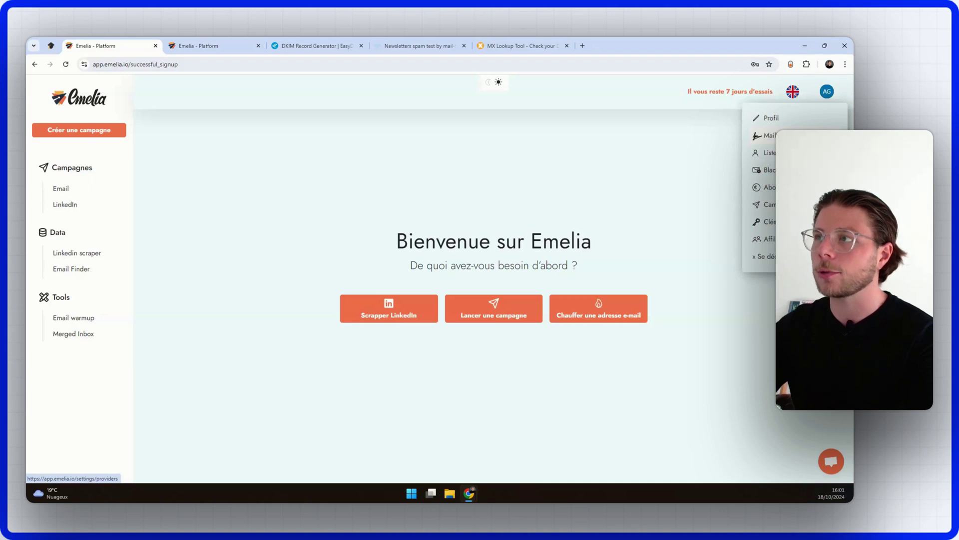
left_click(790, 135)
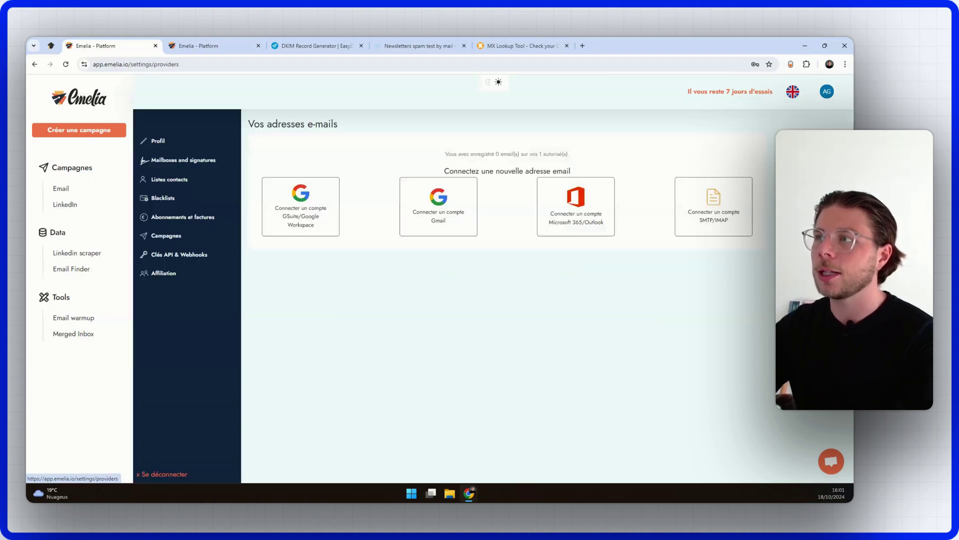
left_click(827, 94)
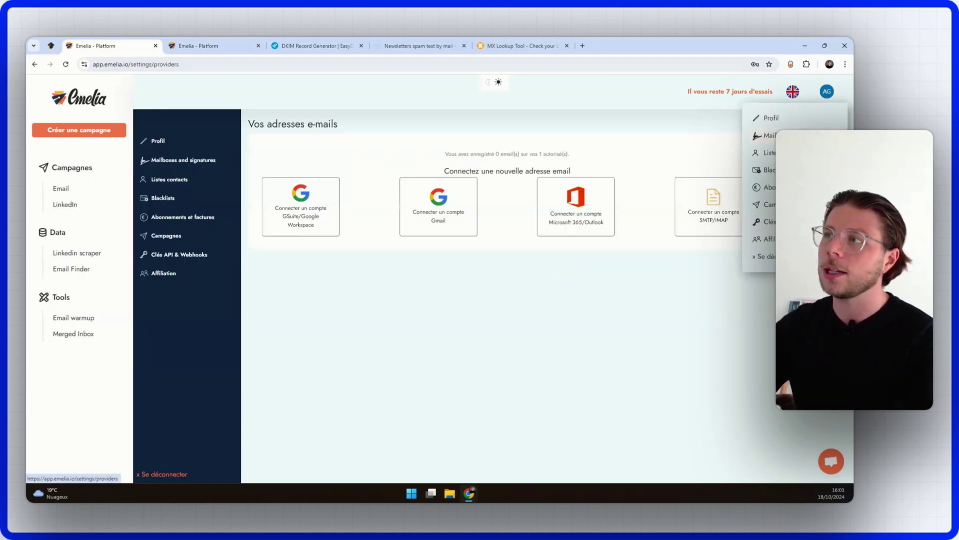
left_click(683, 132)
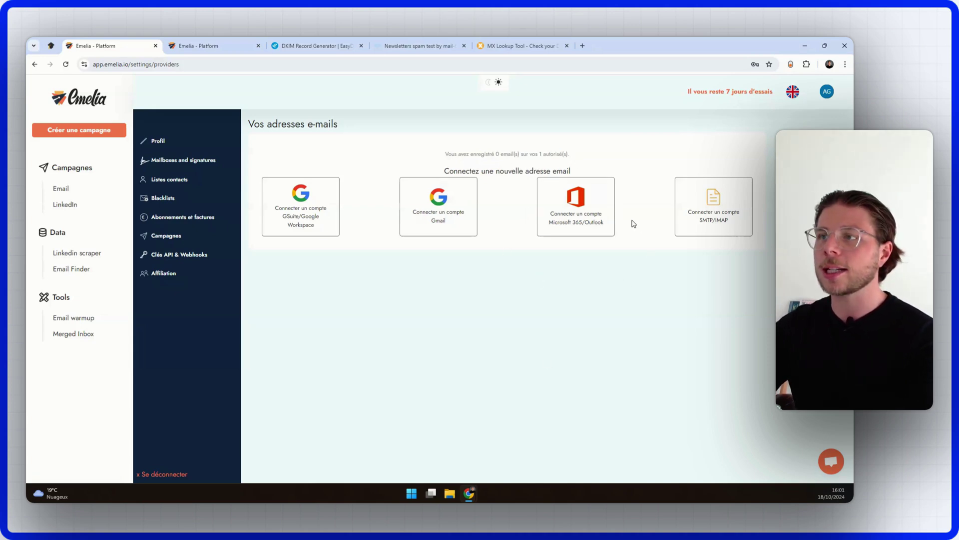
Step: Connect a Microsoft 365/Outlook mailbox by signing in with the Microsoft account
left_click(579, 209)
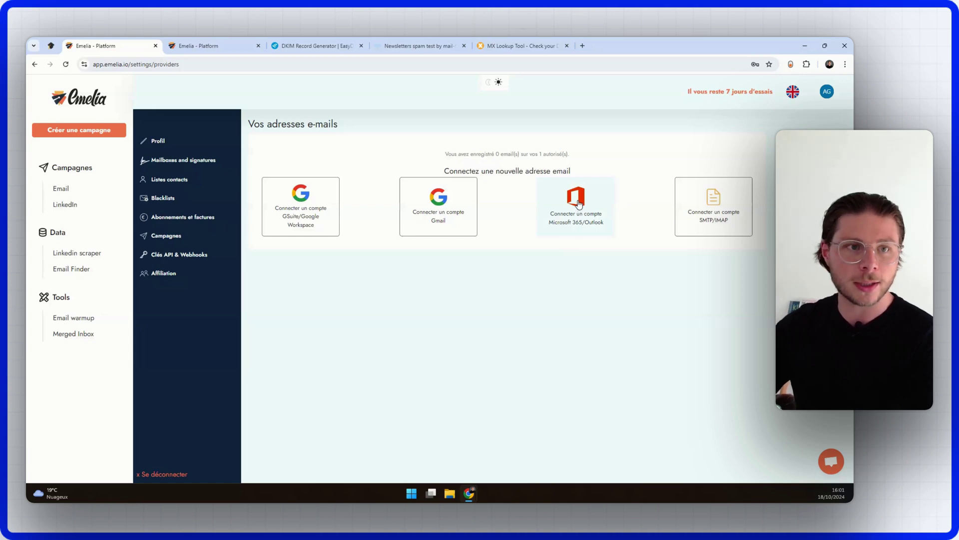
left_click(580, 203)
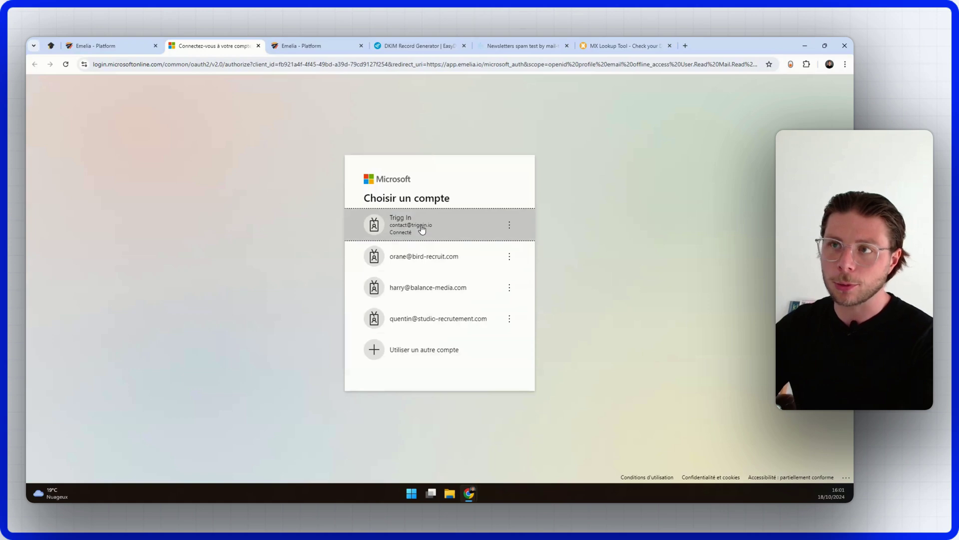
left_click(422, 228)
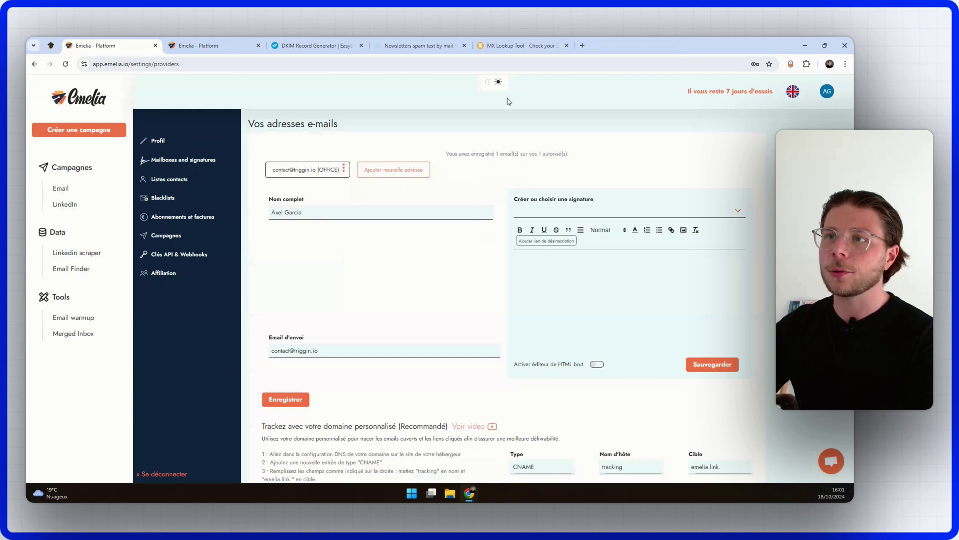
Step: Create a new signature named after the sender, with the sender's full name as its body, and save it
scroll(452, 196, "down", 2)
scroll(452, 196, "up", 2)
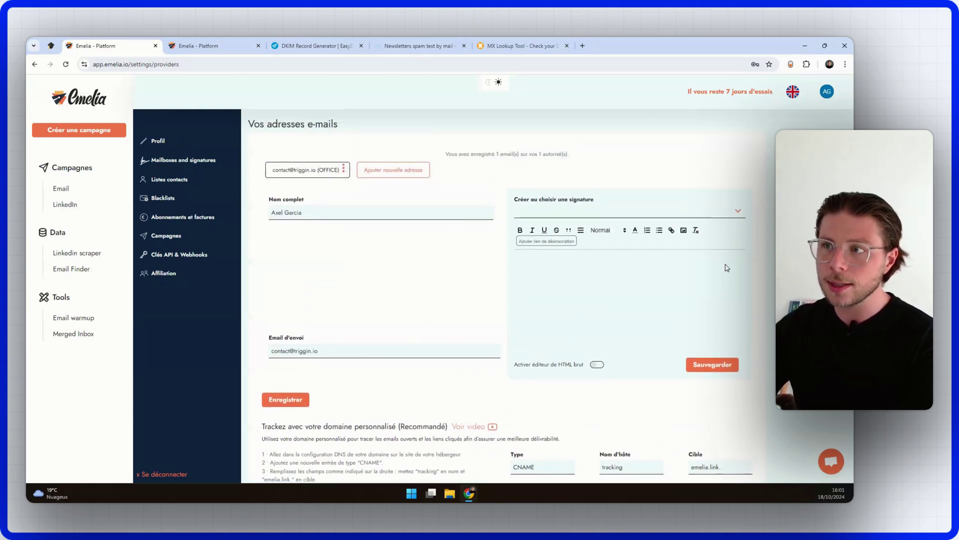
left_click(608, 215)
left_click(595, 230)
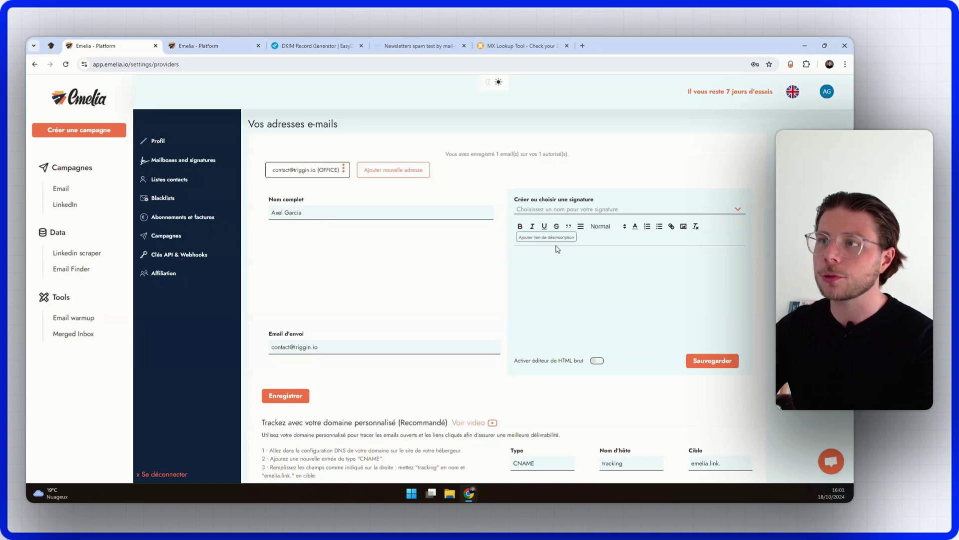
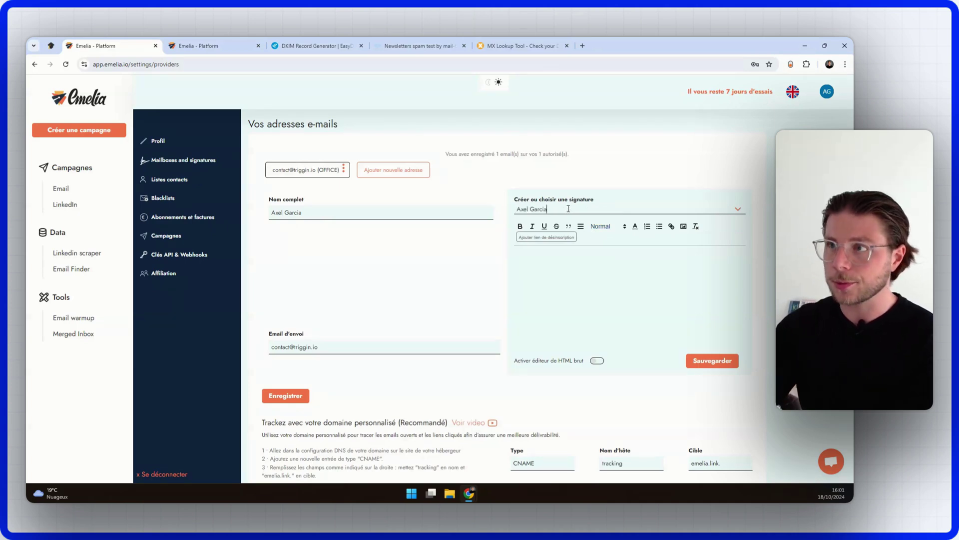
left_click(553, 255)
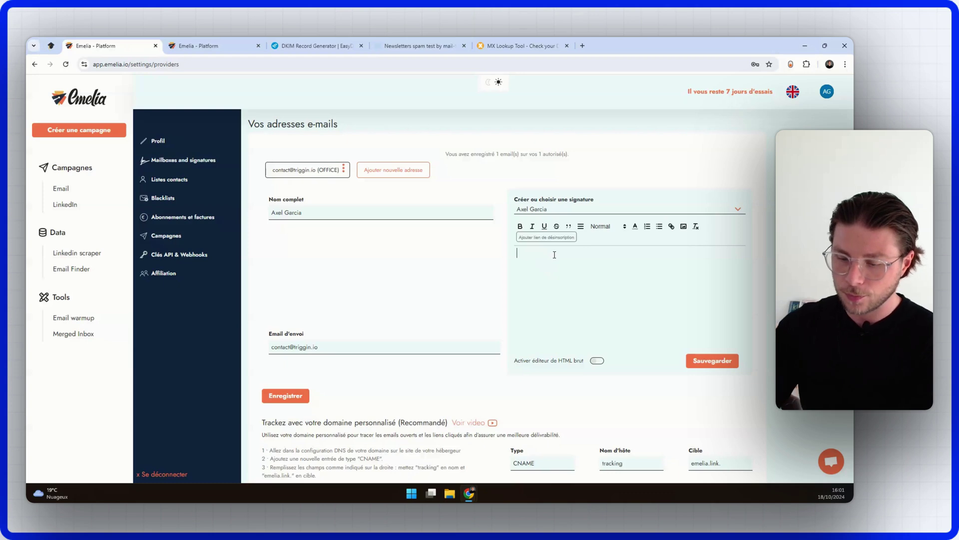
key("Return")
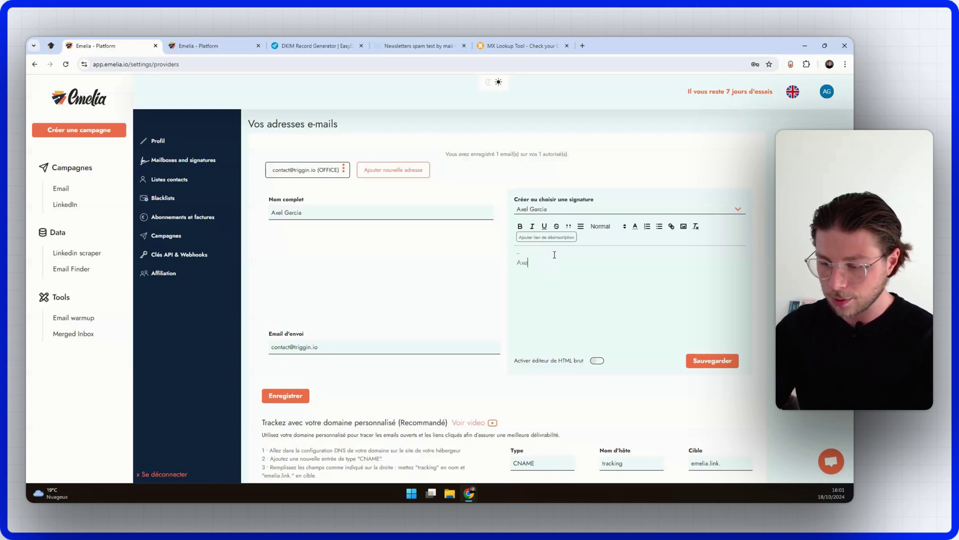
key("Return")
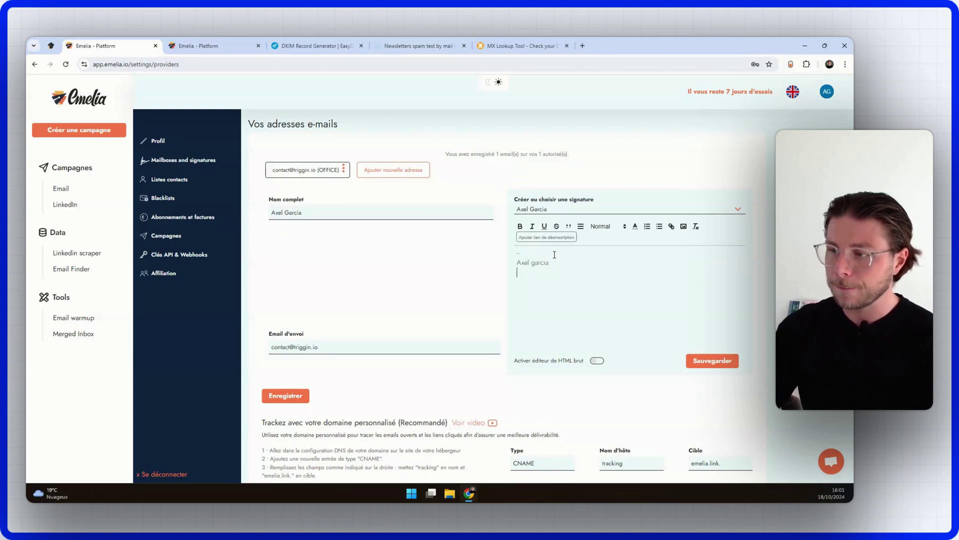
key("BackSpace")
key("BackSpace")
key("BackSpace")
key("BackSpace")
type("Ga")
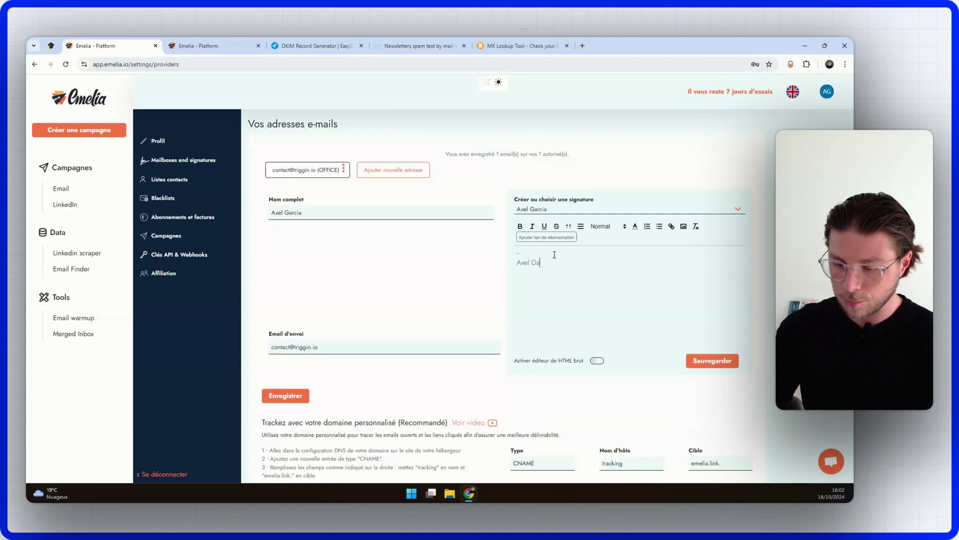
type("rcia")
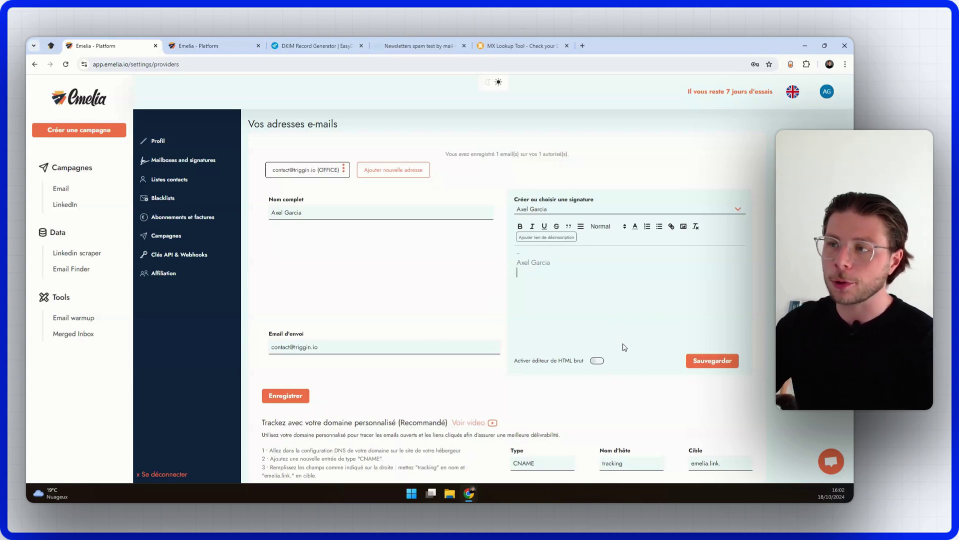
left_click(721, 362)
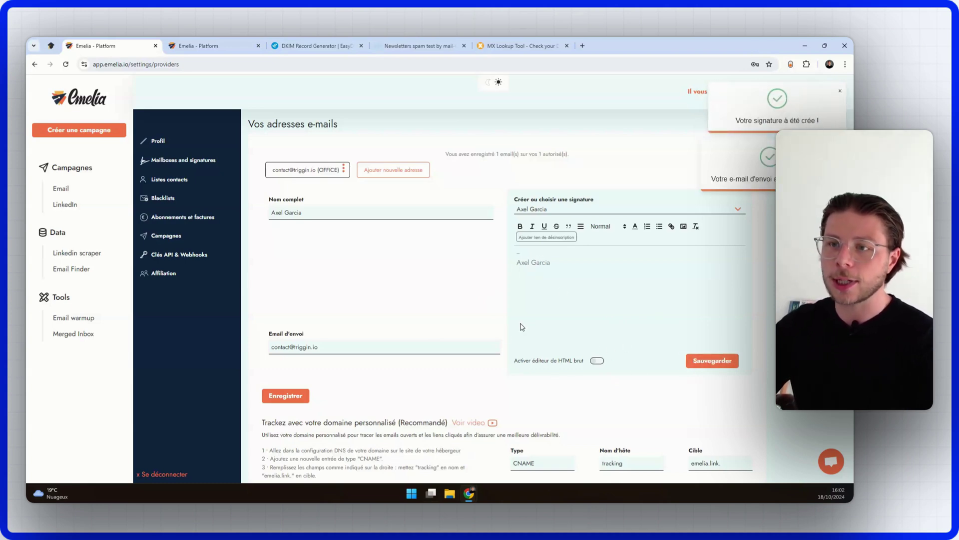
Step: Enter tracking.triggin.io as the custom tracking domain, copying triggin.io from the sending address, and add it
scroll(507, 336, "down", 1)
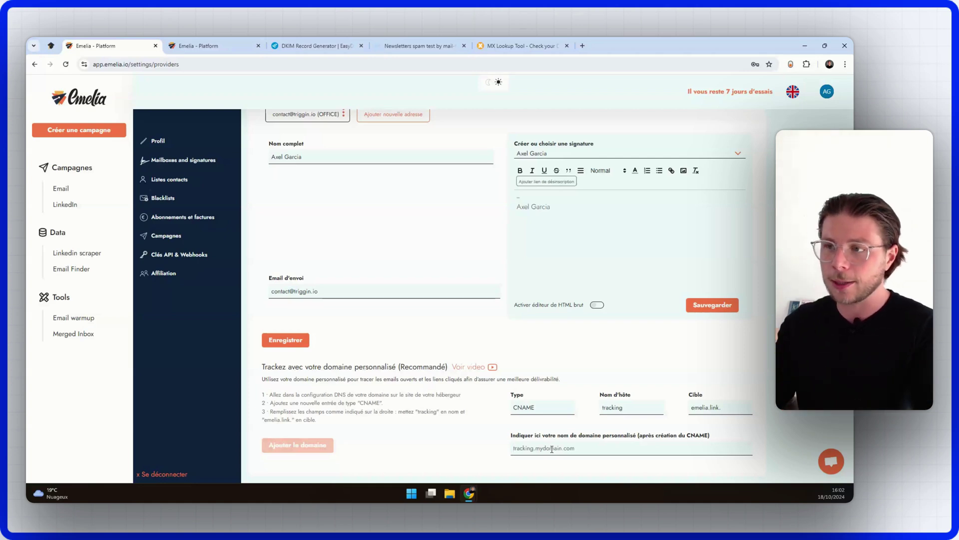
type("tracking.")
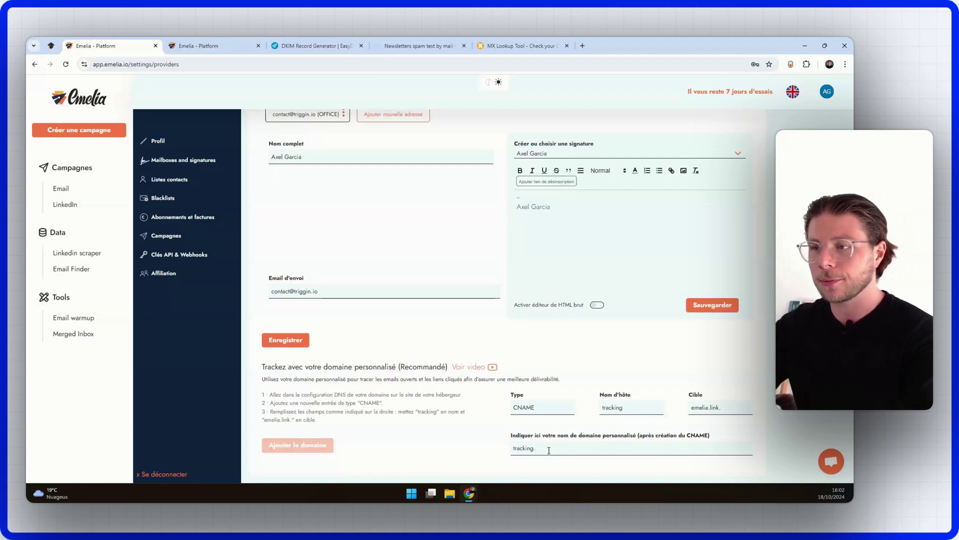
left_click_drag(549, 450, 512, 448)
left_click(545, 449)
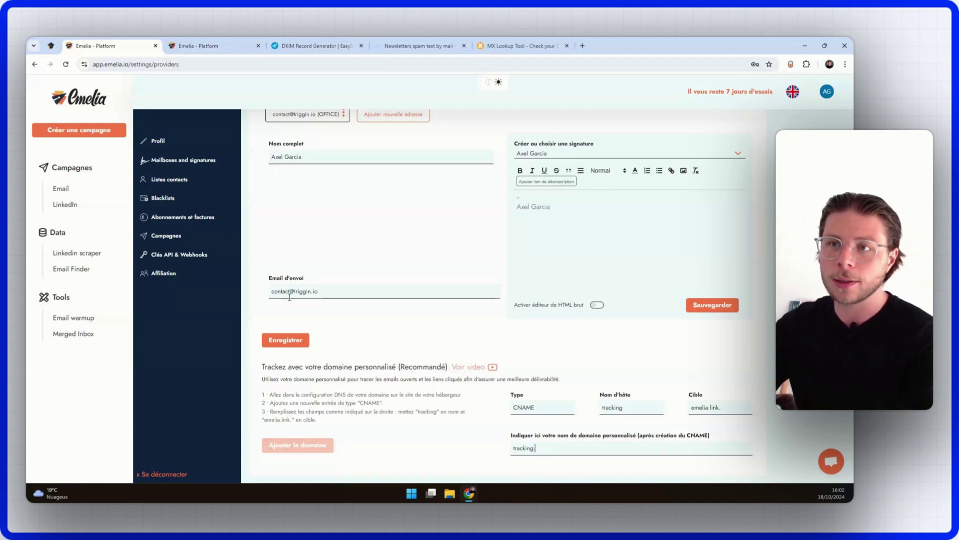
left_click_drag(319, 292, 295, 292)
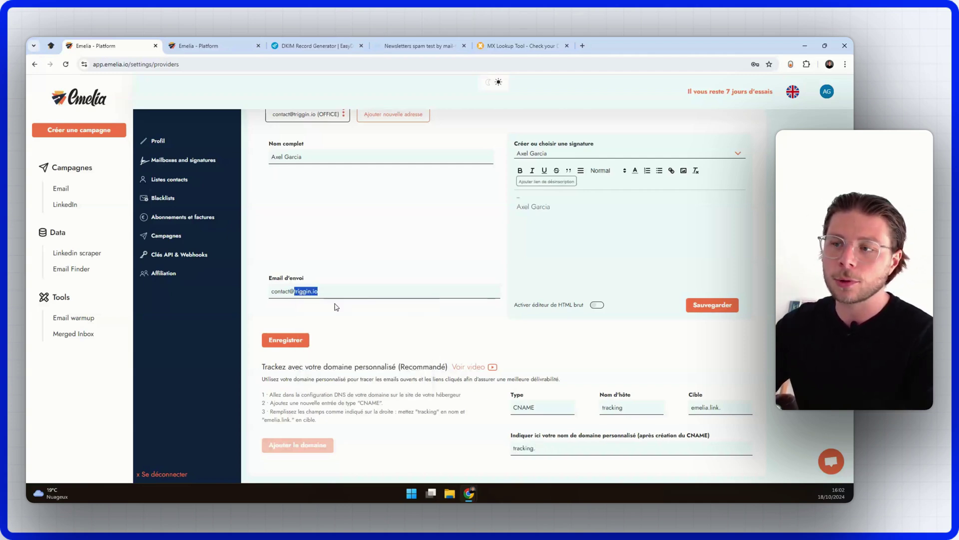
key("ctrl+c")
left_click(550, 448)
key("ctrl+v")
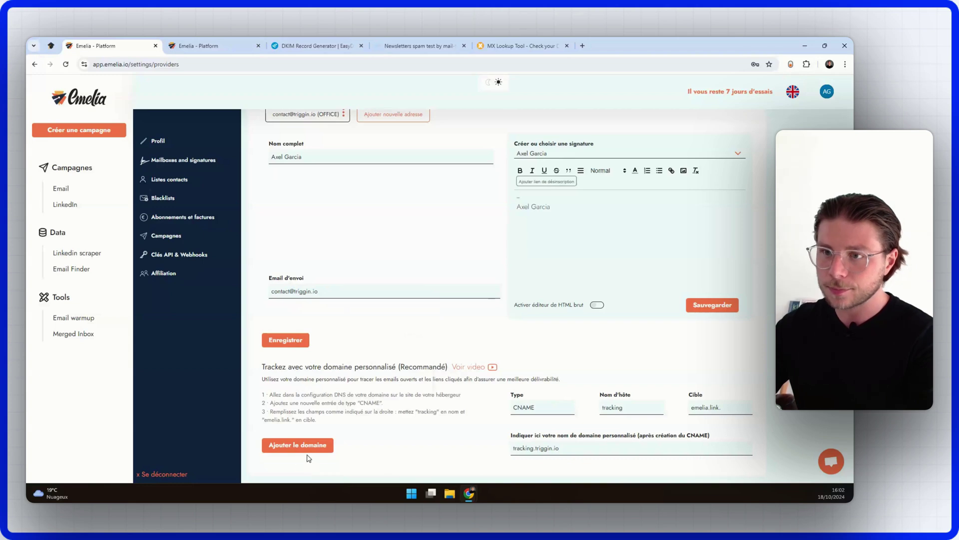
left_click(306, 452)
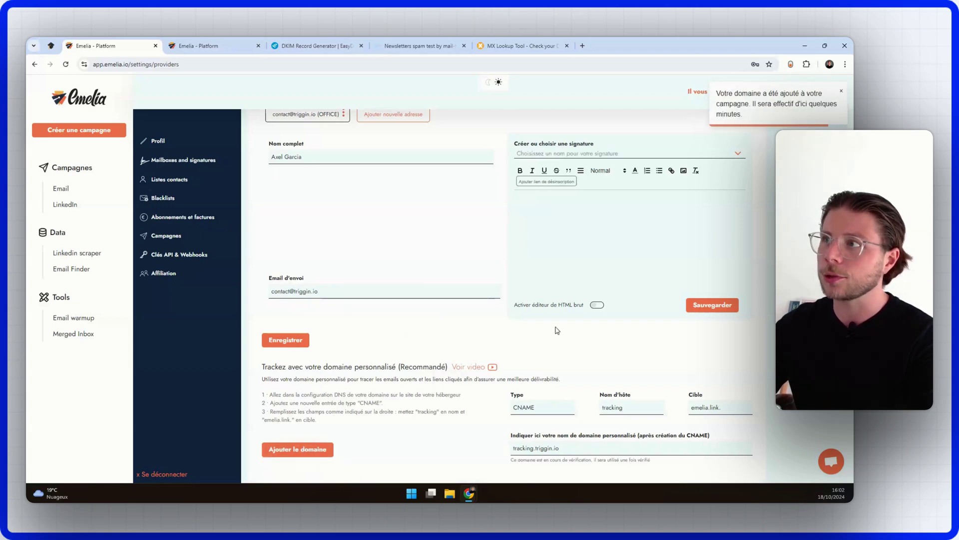
scroll(709, 285, "up", 1)
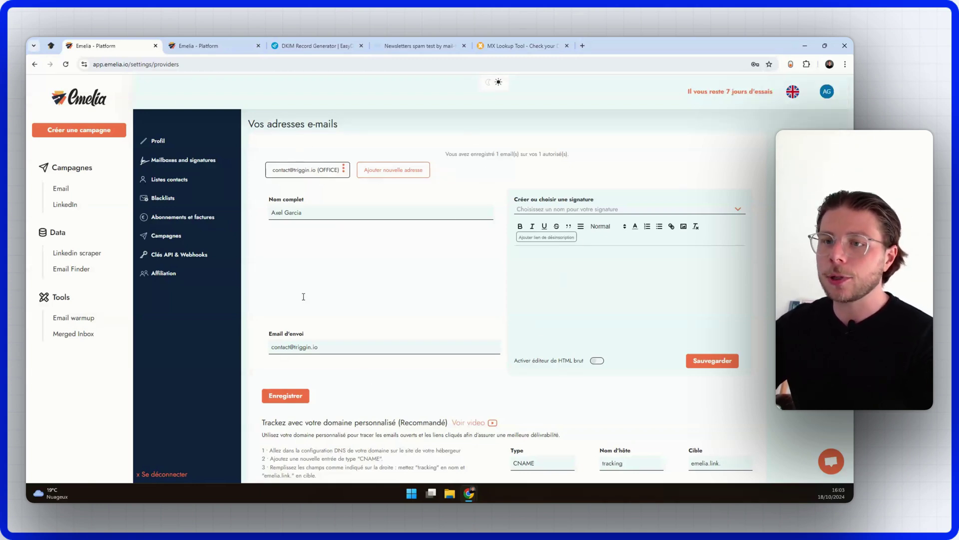
Step: Open the sending address's settings, then the Email warmup page under Tools in the sidebar
left_click(66, 64)
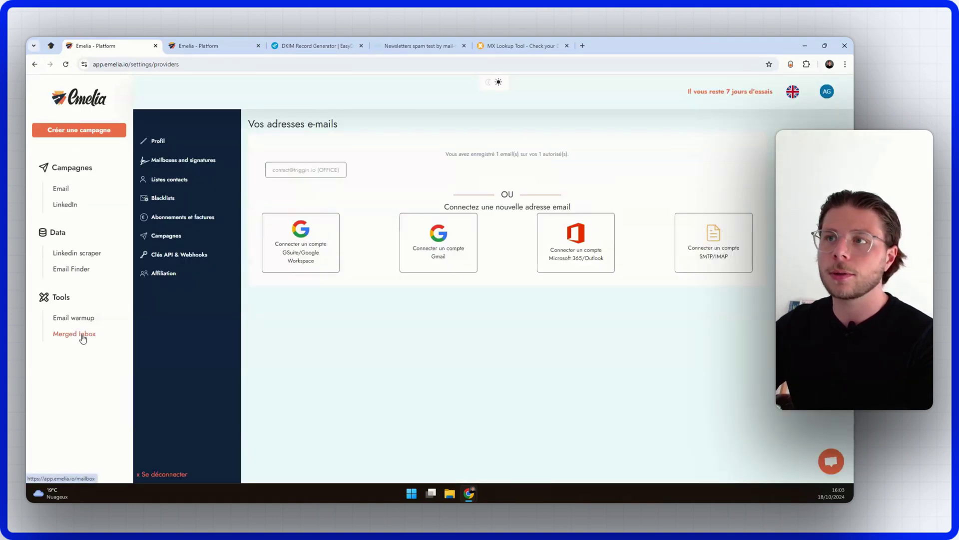
left_click(286, 172)
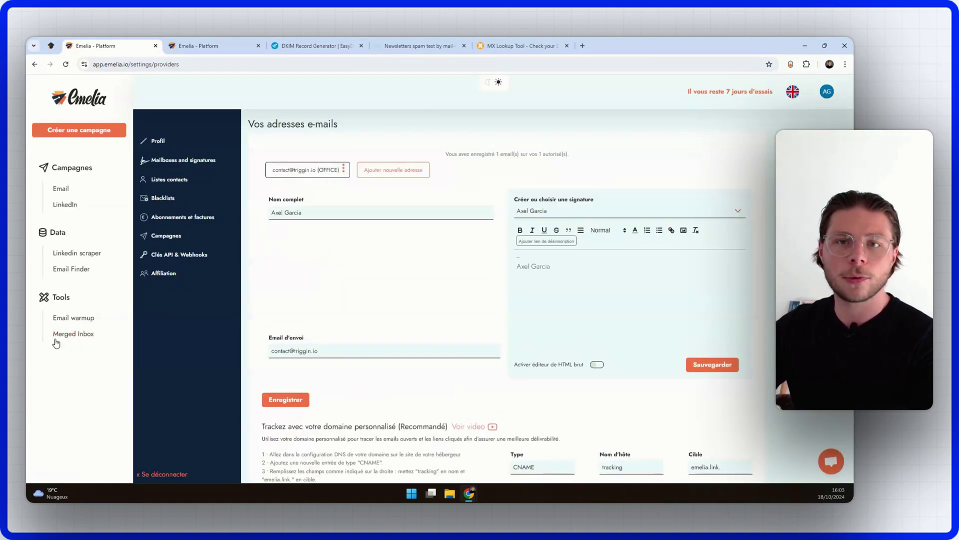
left_click(70, 320)
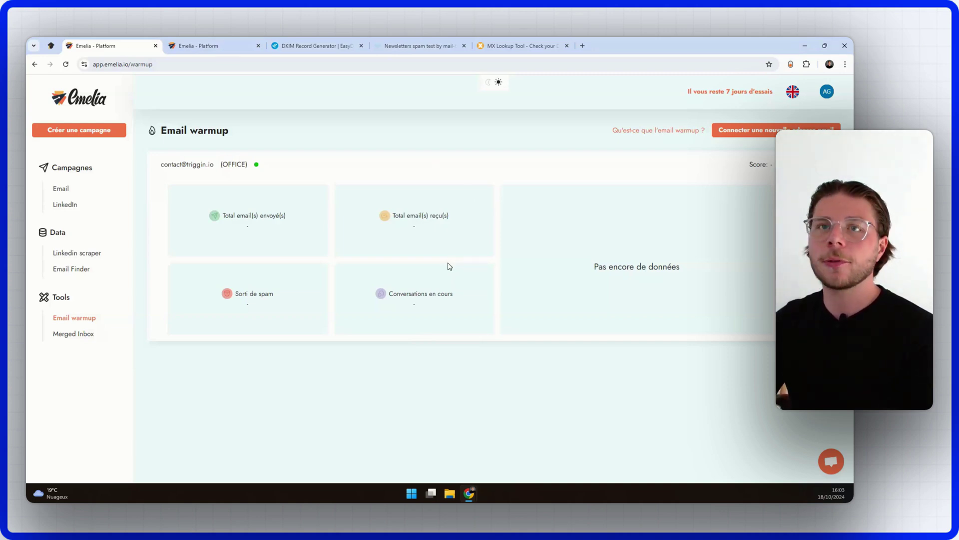
Step: Return to the Notion cold emailing plan and scroll to section 4, Créer votre fichier prospect
left_click(50, 45)
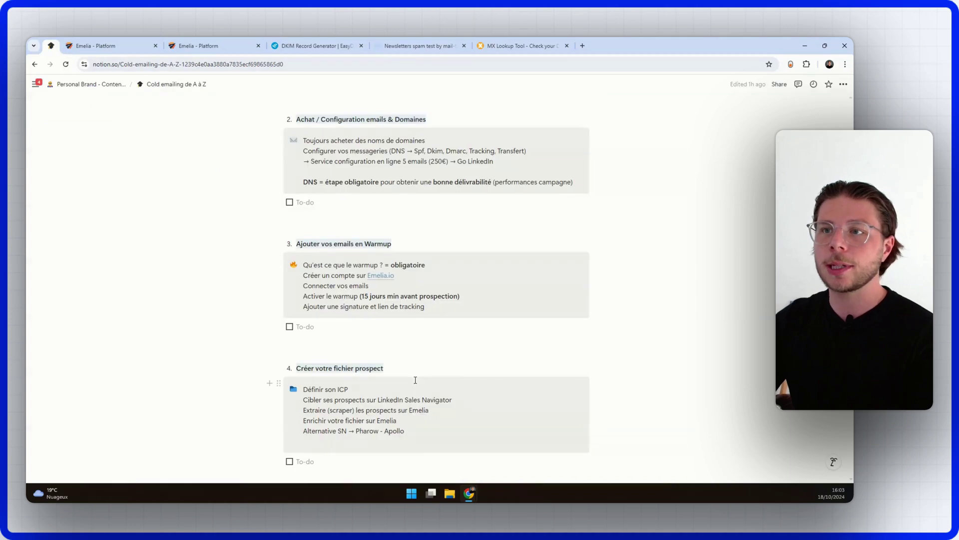
scroll(416, 358, "down", 3)
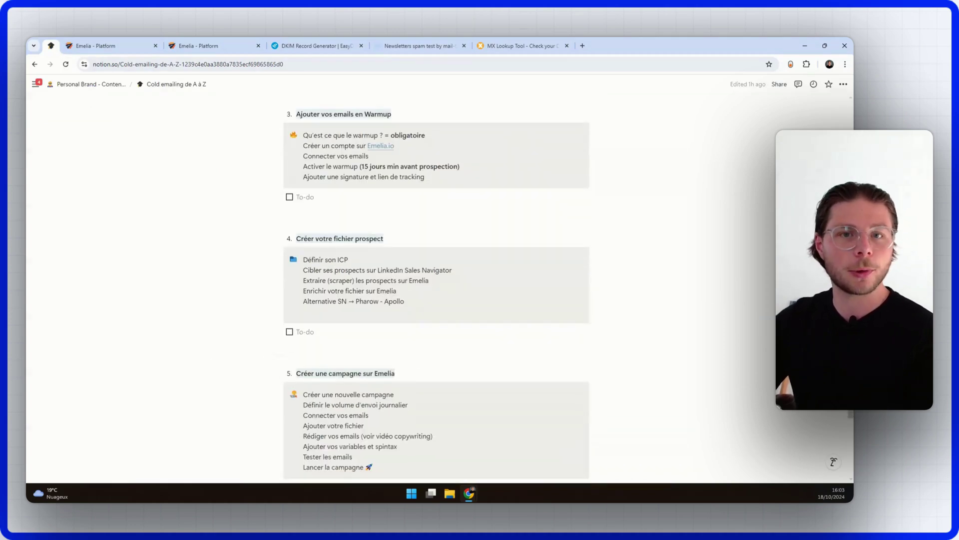
scroll(549, 225, "down", 1)
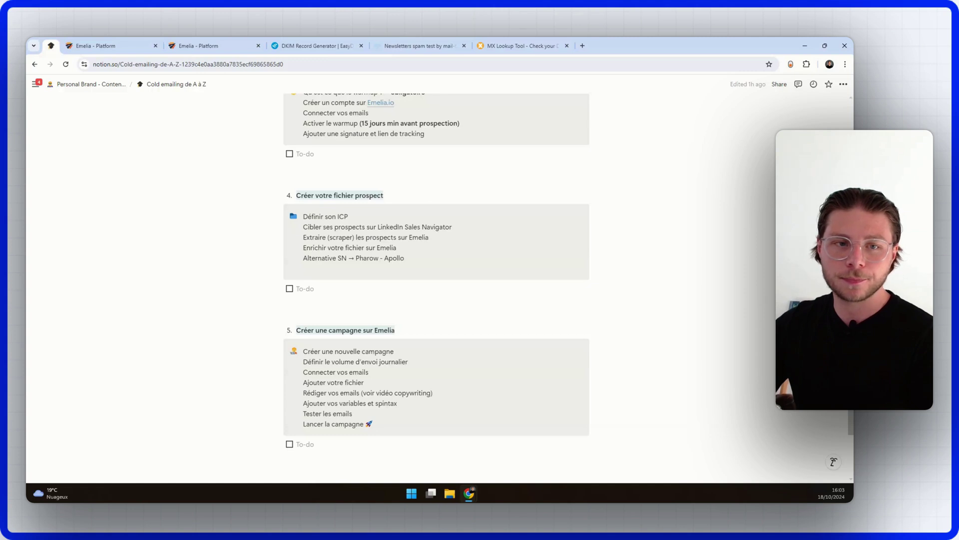
scroll(578, 270, "up", 1)
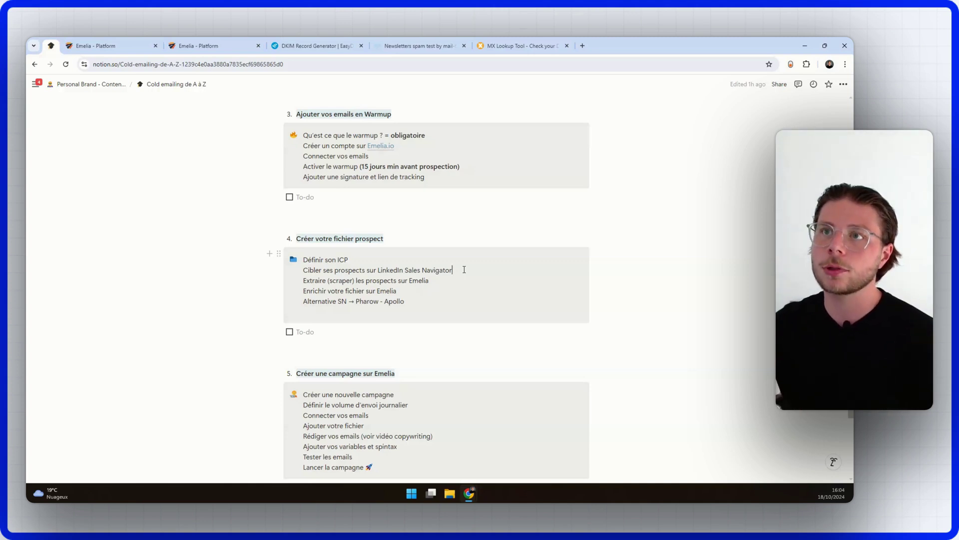
Step: Search the web for 'sales navigator linkedin' in a new tab and browse the results
left_click(583, 46)
type("sales naviga")
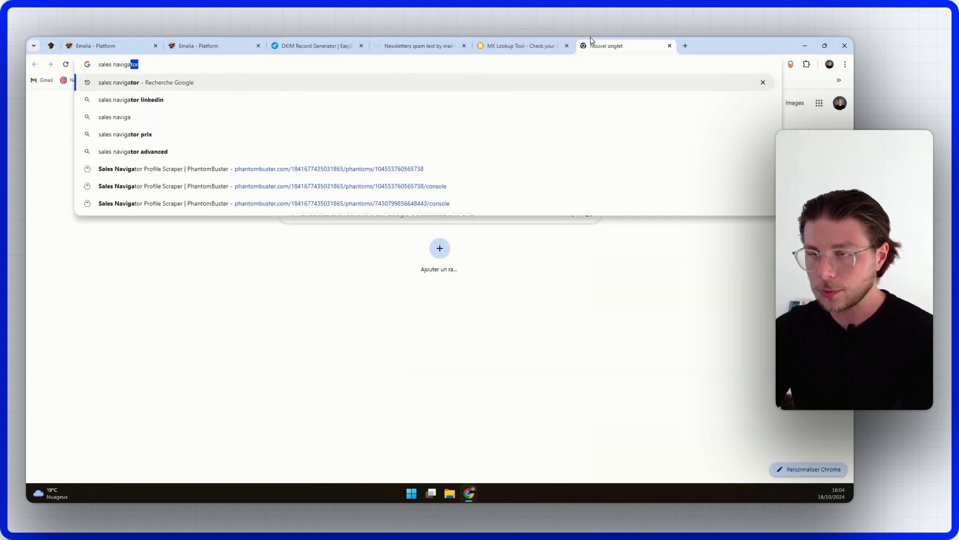
type("to linkedin")
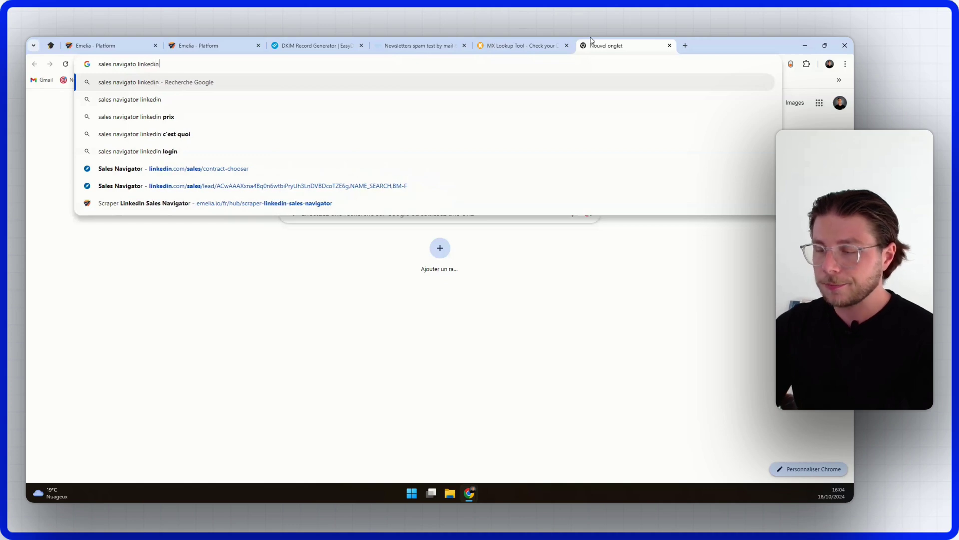
key("Return")
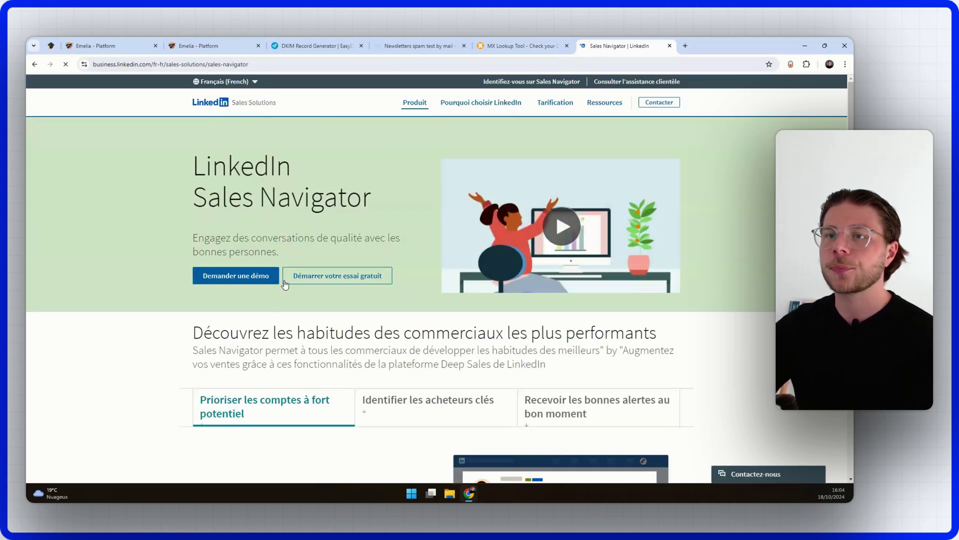
scroll(290, 292, "down", 9)
scroll(379, 347, "down", 7)
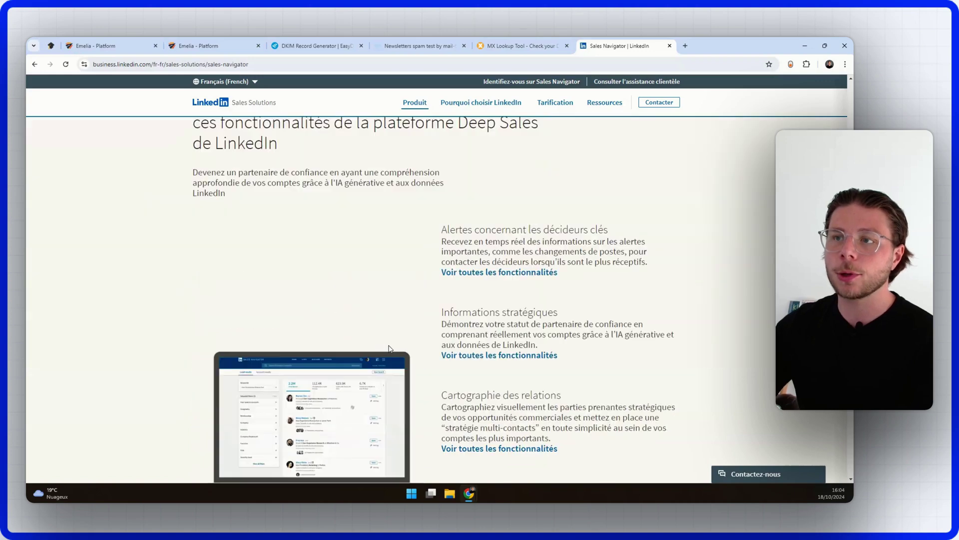
scroll(420, 351, "up", 15)
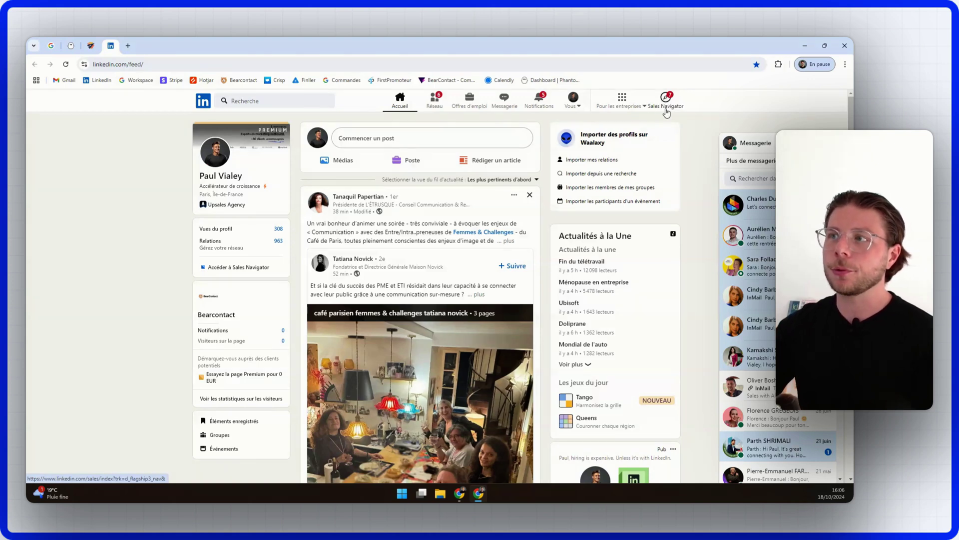
Step: Launch Sales Navigator from the LinkedIn feed header and bring its product page window forward
left_click(668, 109)
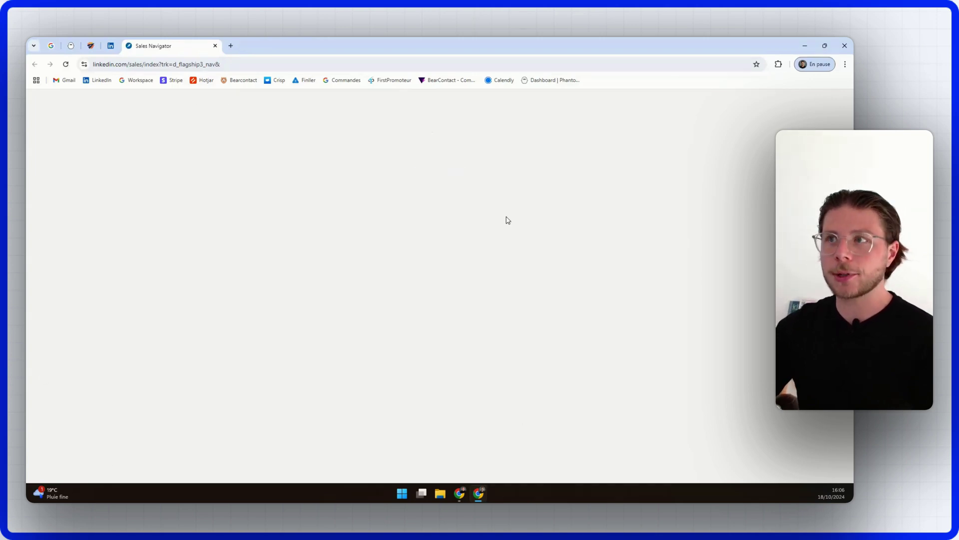
mouse_move(461, 497)
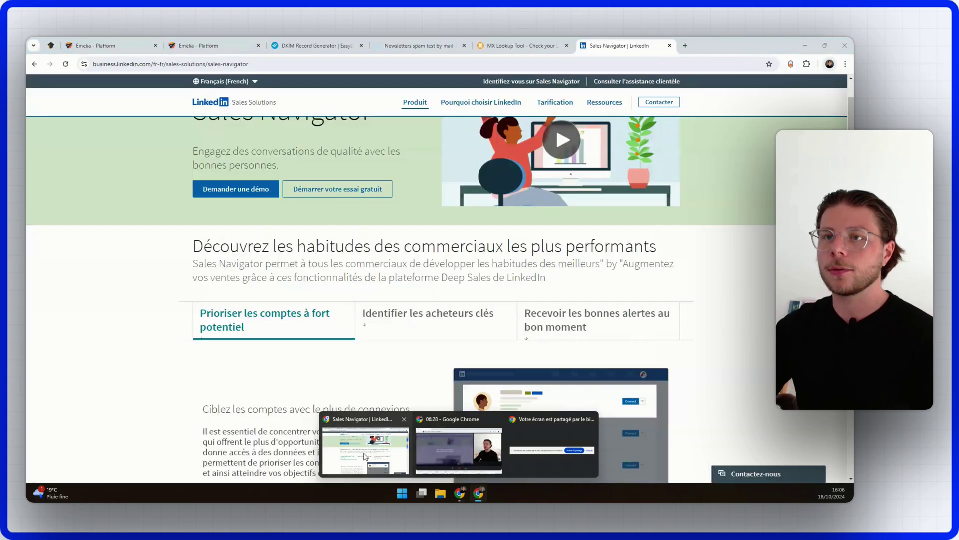
left_click(364, 456)
Step: Go back to the Notion plan and click into the section 4 prospect-file text
left_click(51, 46)
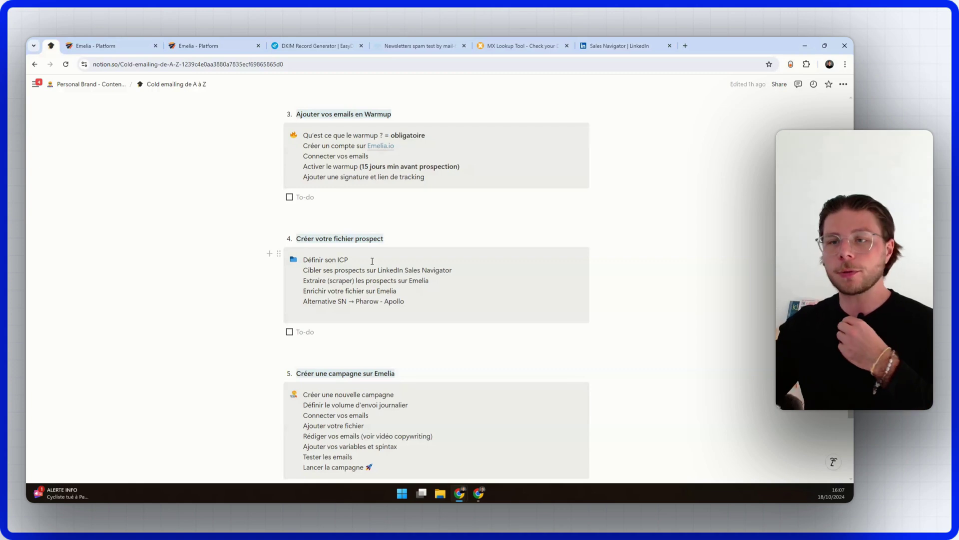
left_click(418, 303)
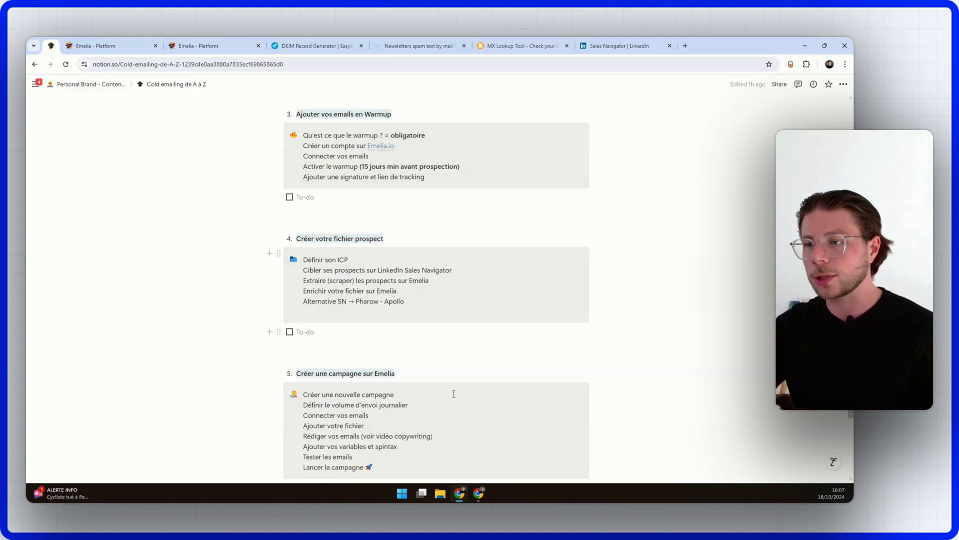
Step: Bring back Sales Navigator, dismiss Notifications, and open the full Prospect filter panel
left_click(480, 495)
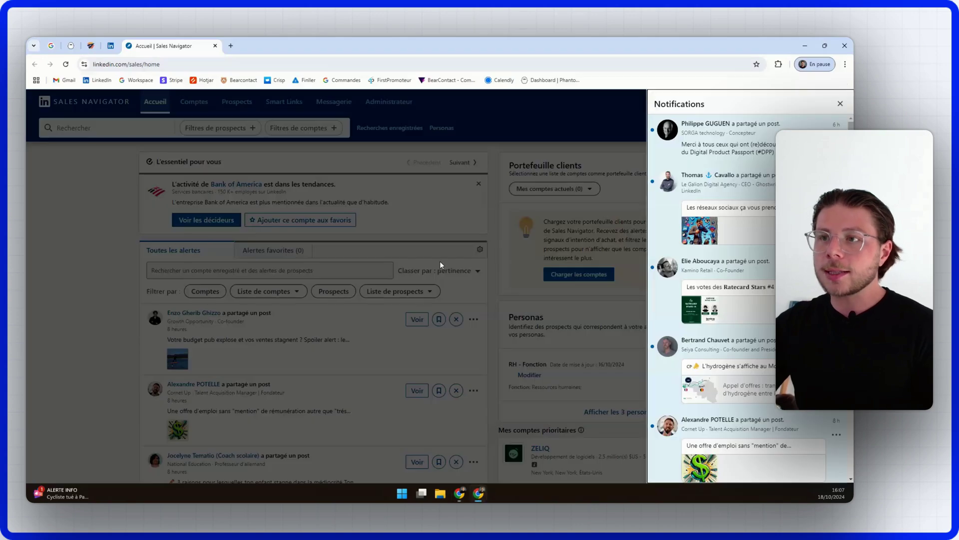
left_click(841, 104)
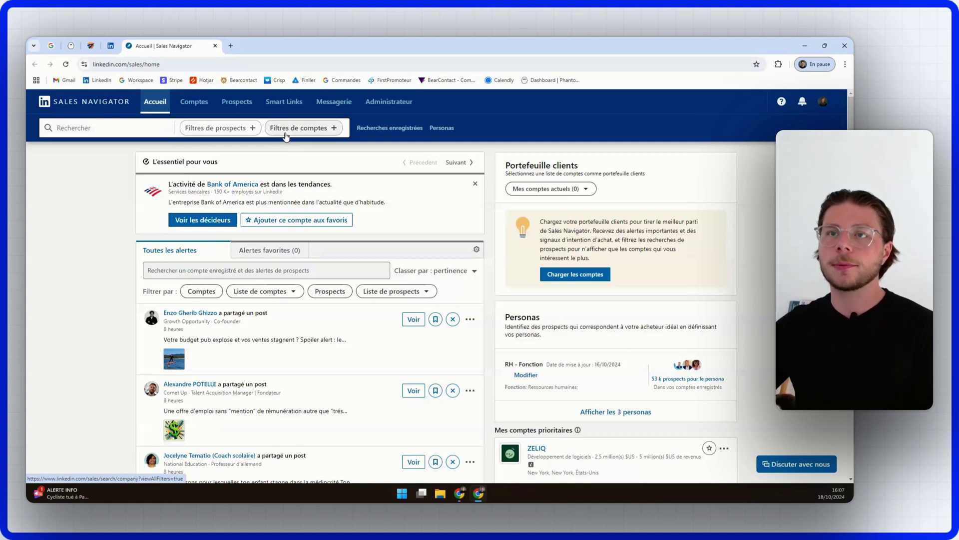
left_click(223, 128)
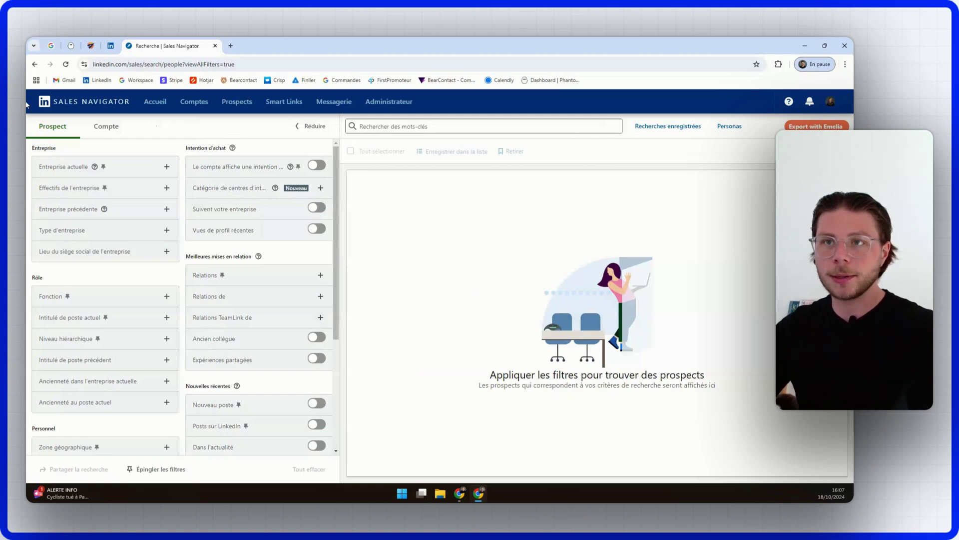
scroll(304, 306, "down", 5)
scroll(312, 292, "up", 5)
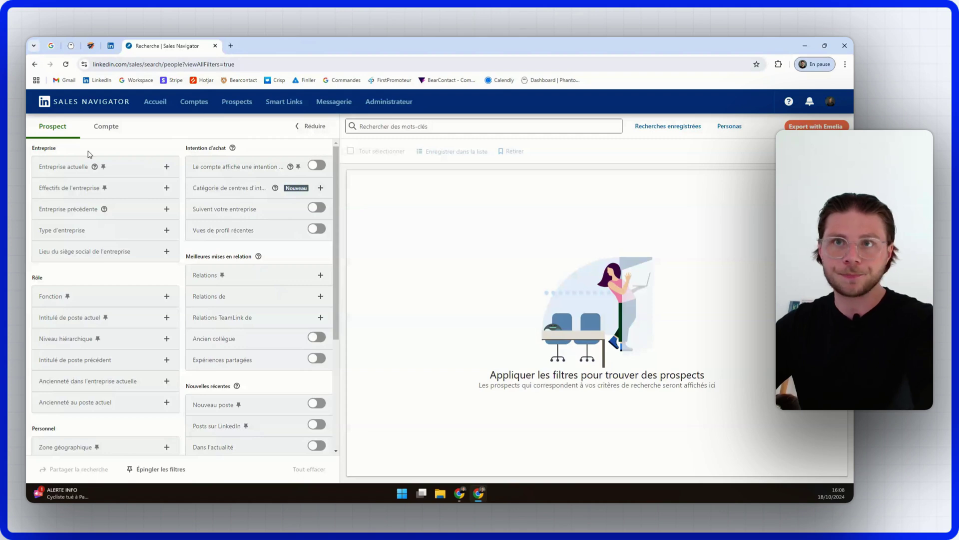
left_click(110, 126)
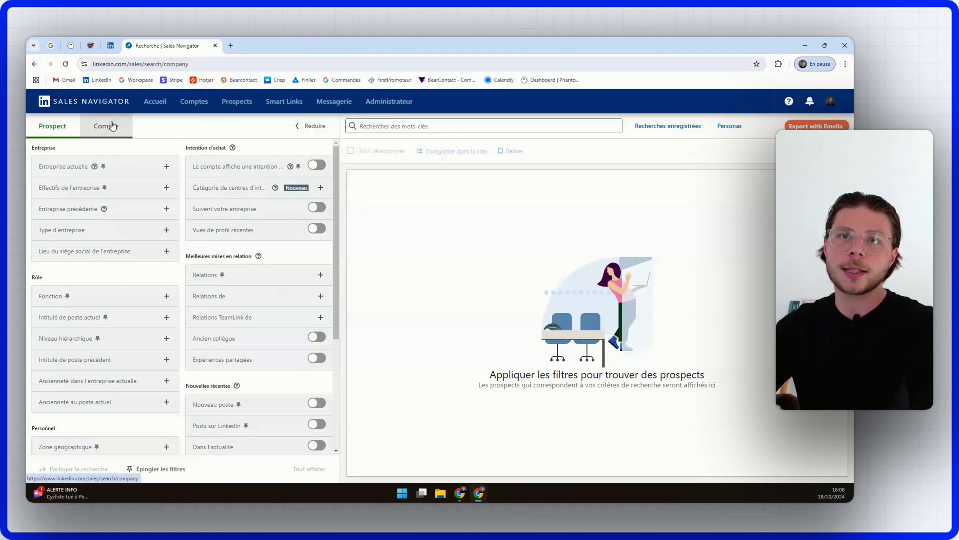
left_click(157, 126)
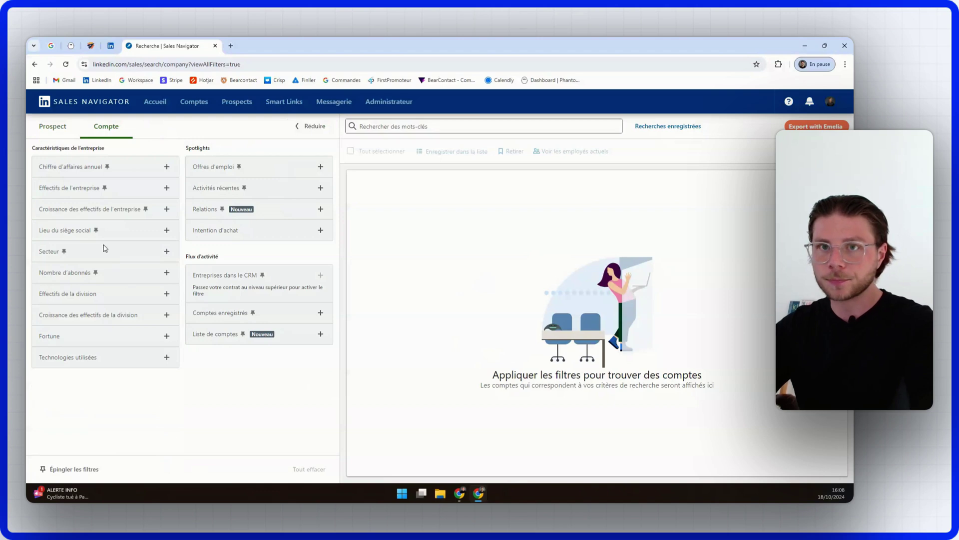
left_click(137, 232)
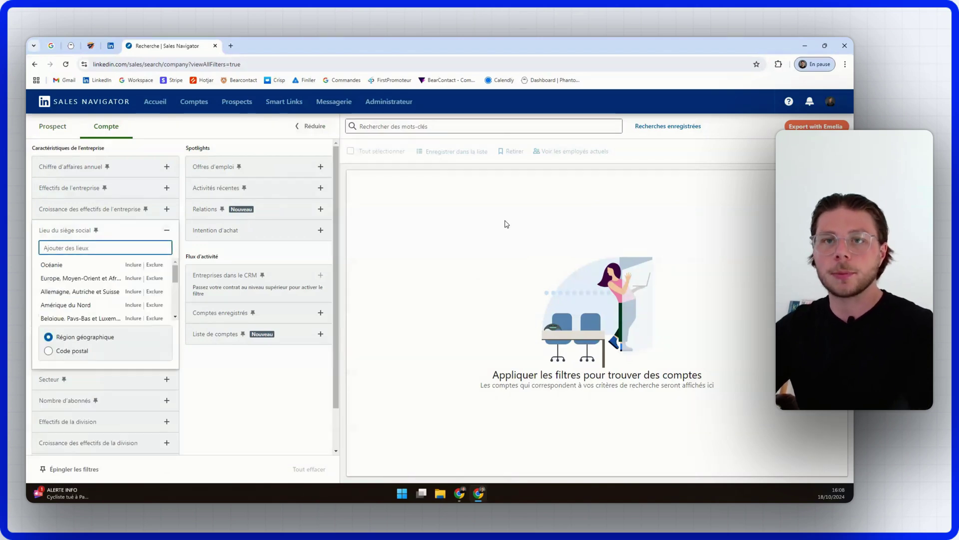
type("france")
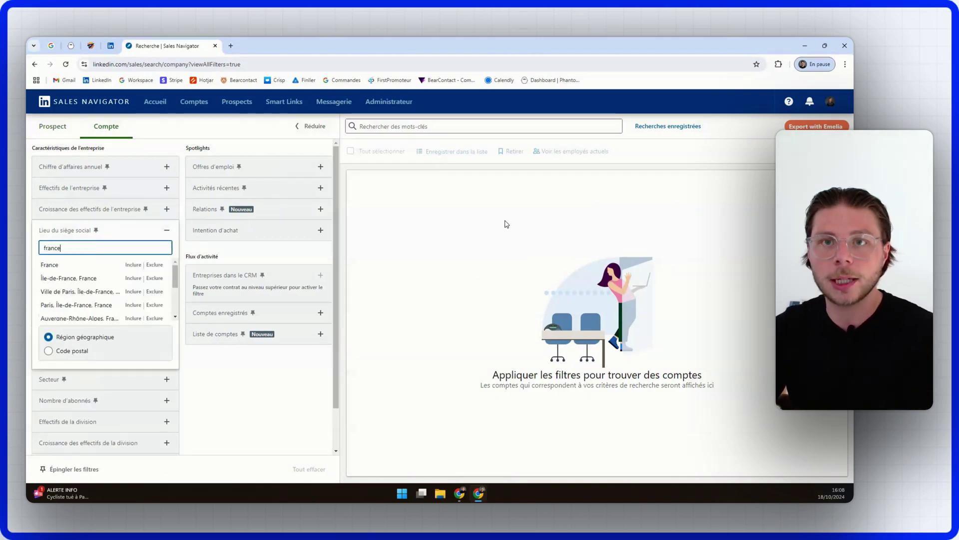
key("Return")
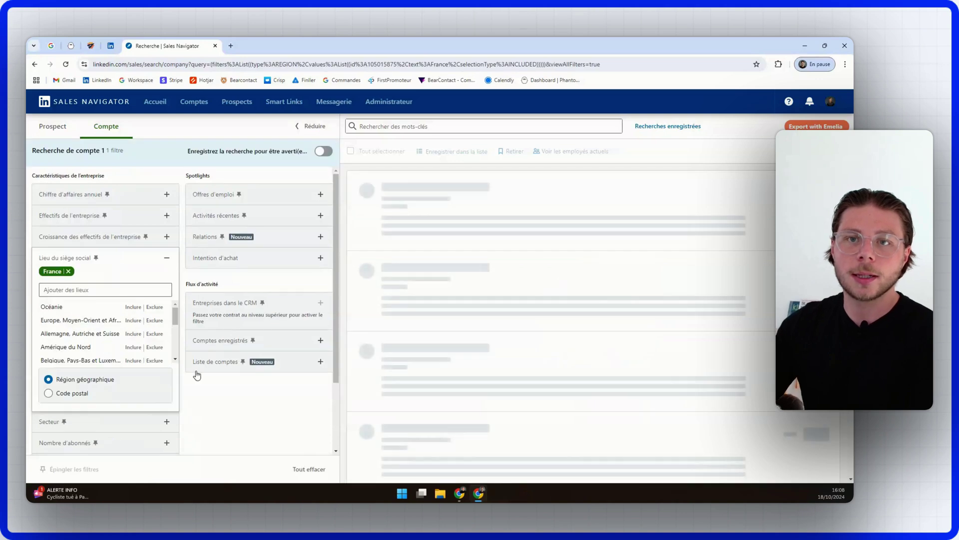
left_click(231, 400)
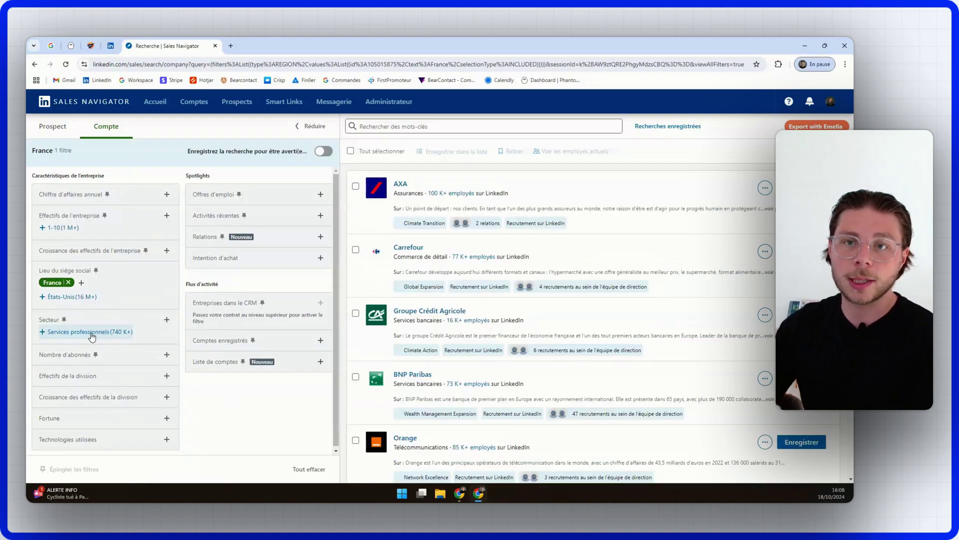
left_click(92, 334)
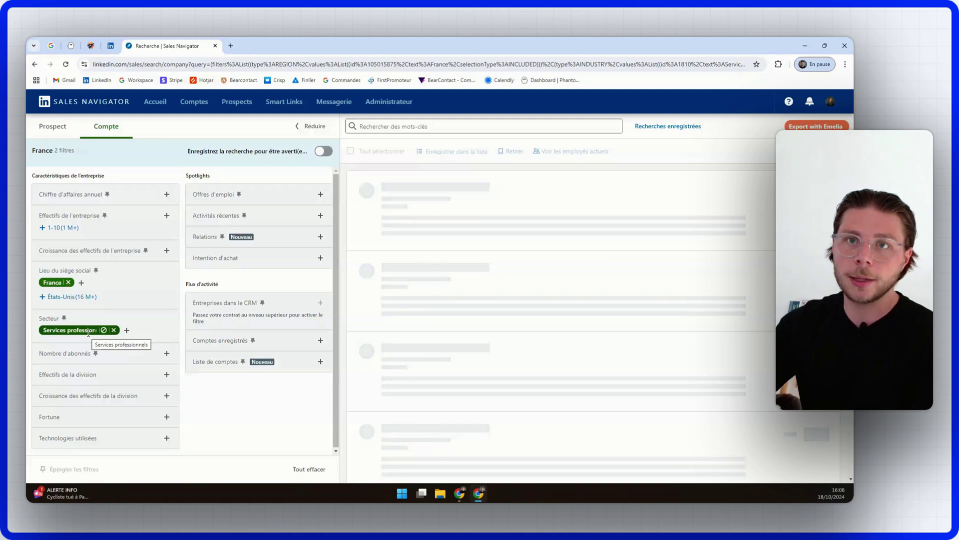
left_click(167, 217)
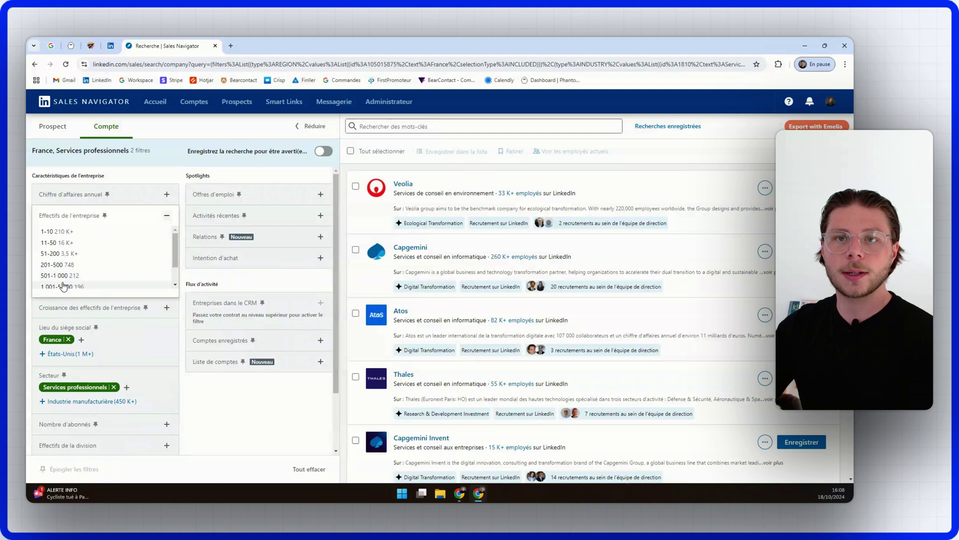
left_click(74, 242)
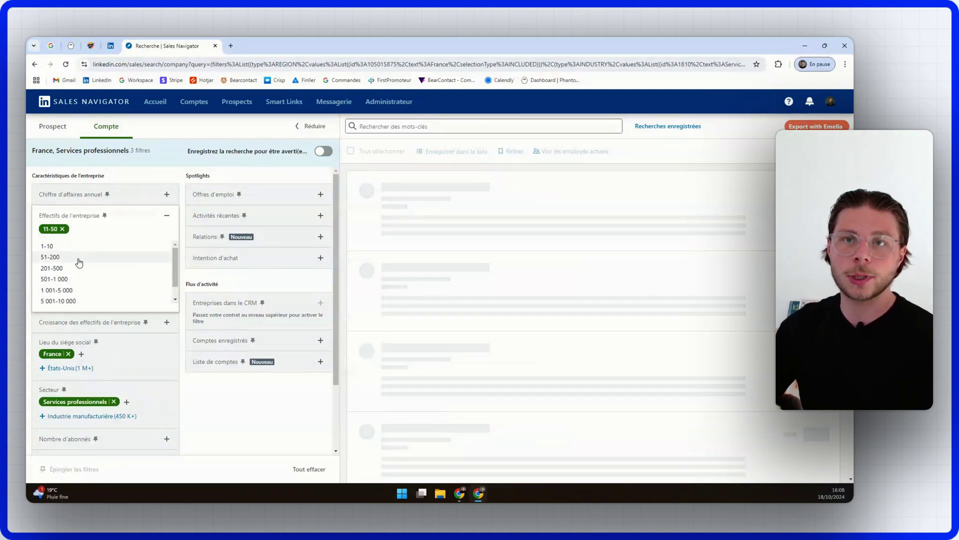
left_click(78, 260)
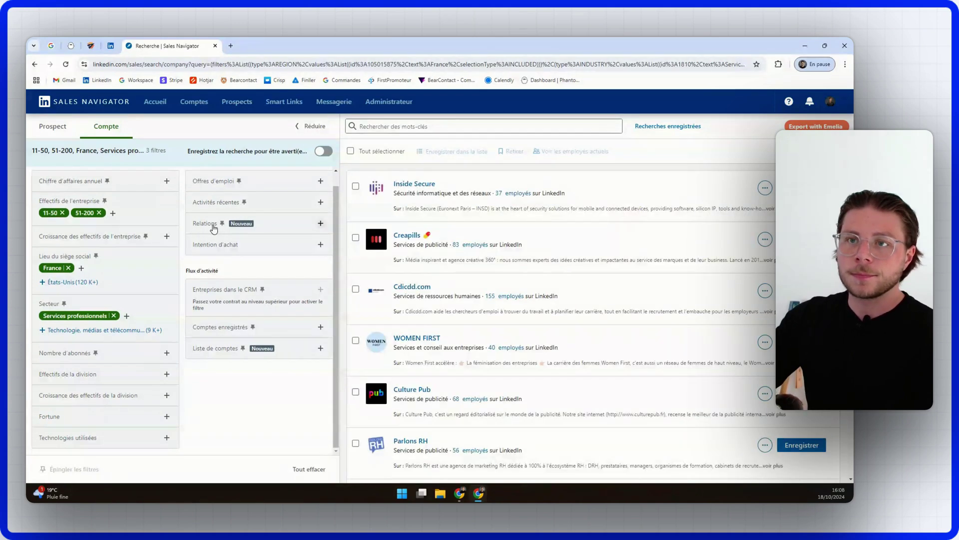
scroll(240, 237, "up", 1)
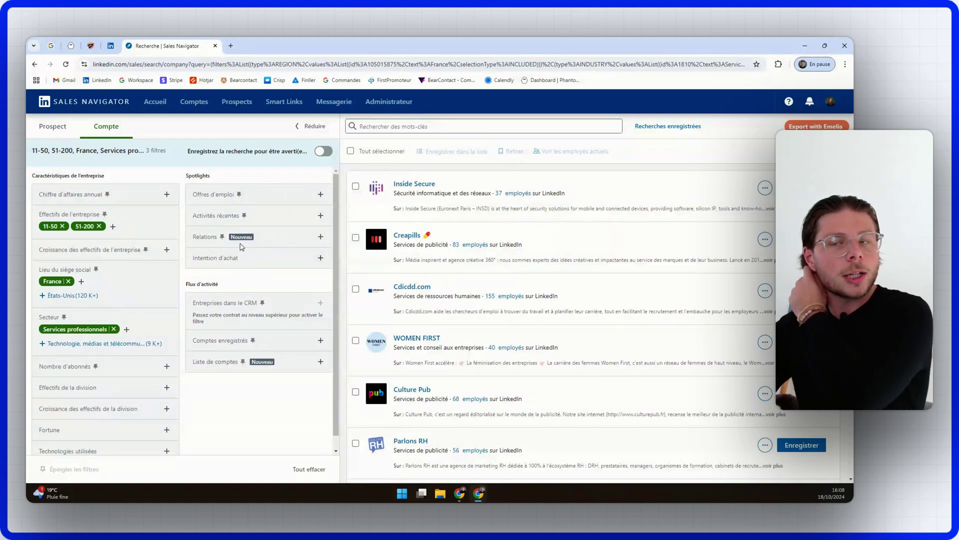
scroll(204, 264, "down", 1)
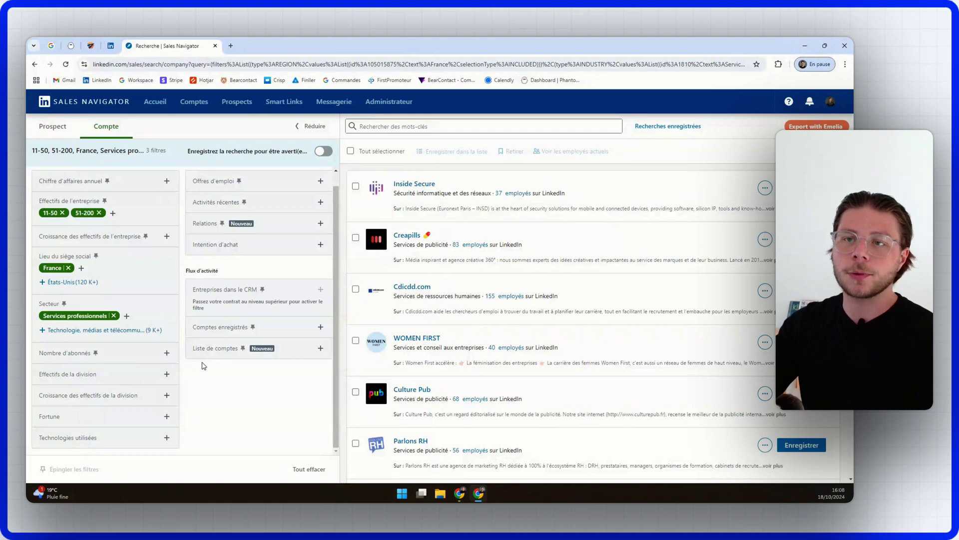
scroll(150, 188, "up", 1)
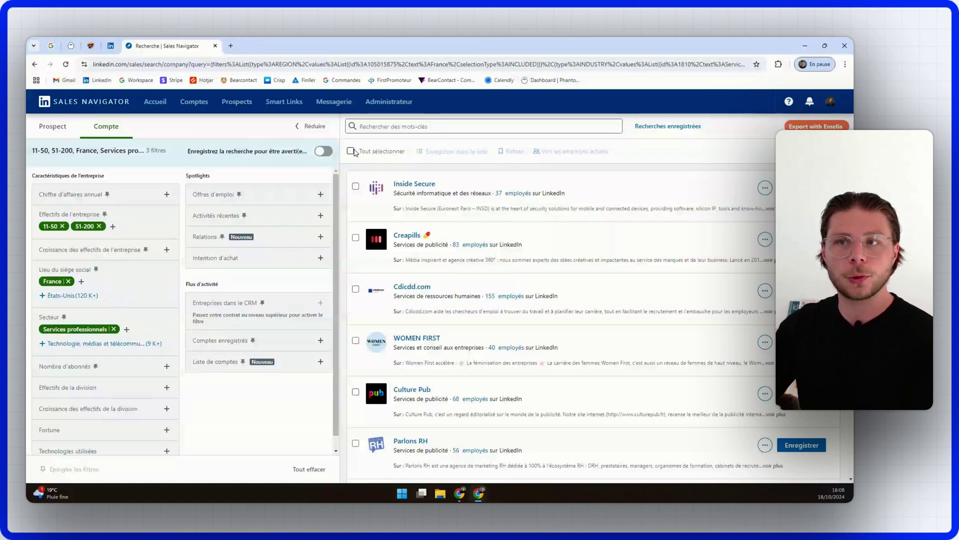
scroll(459, 303, "down", 5)
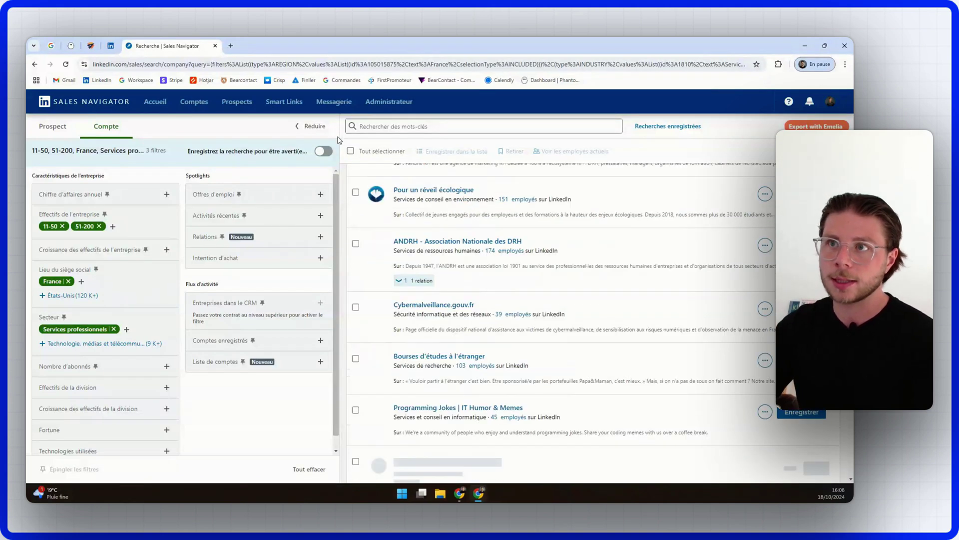
scroll(350, 150, "up", 5)
Step: Save all 25 companies on page 1 to a new account list, test Tuto service b2b
left_click(351, 151)
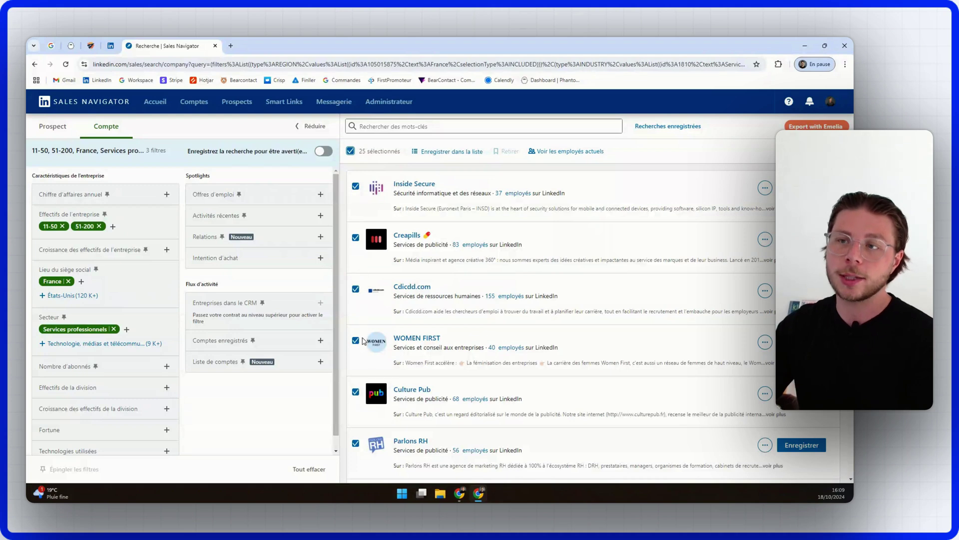
left_click(451, 152)
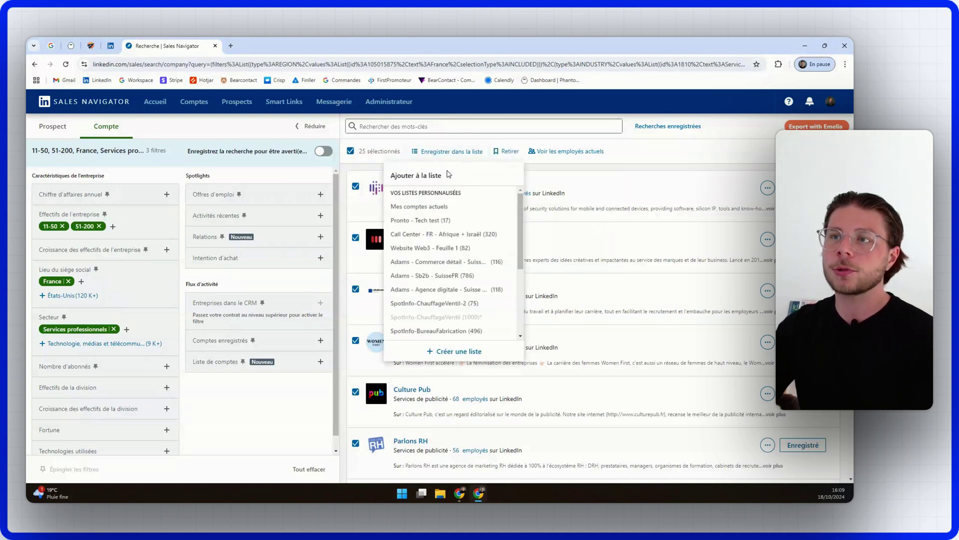
left_click(467, 351)
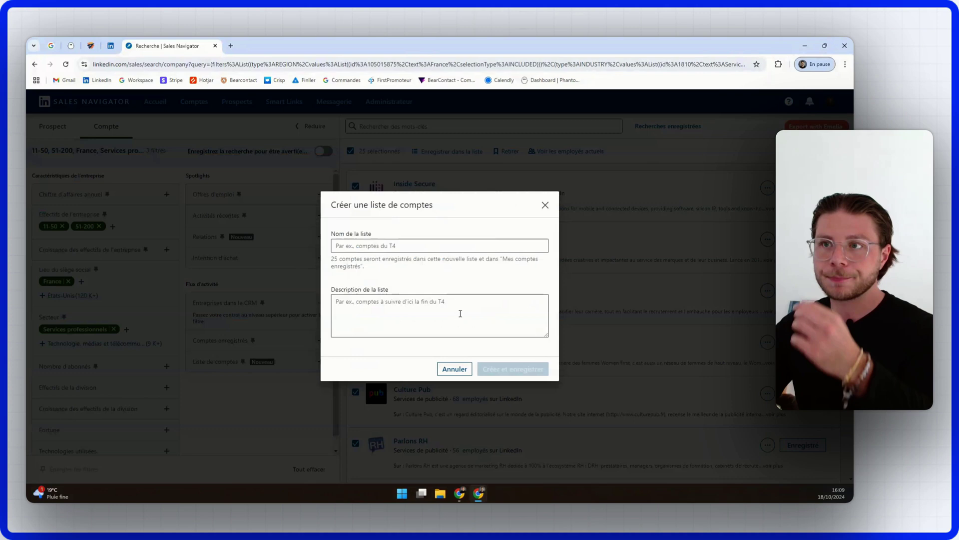
left_click(417, 246)
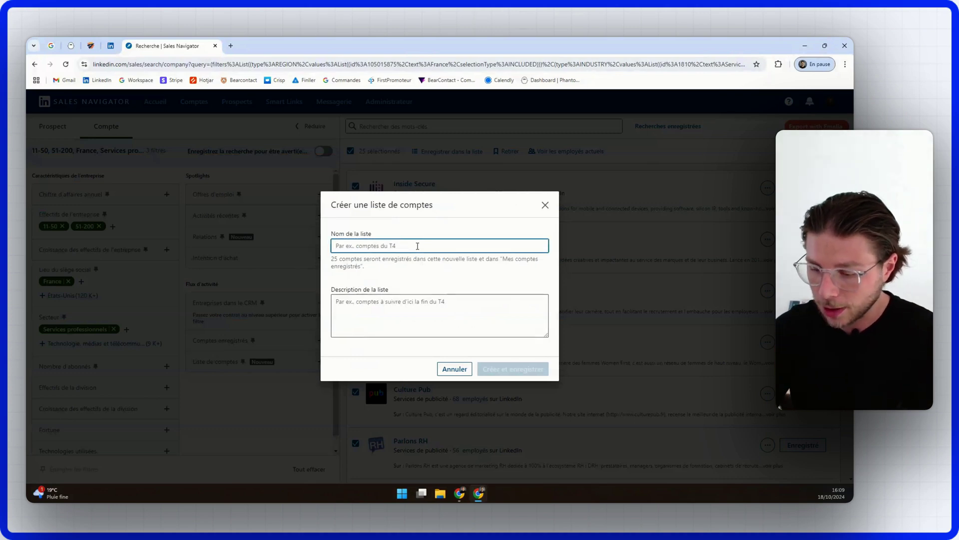
type("test Tuto service b2b")
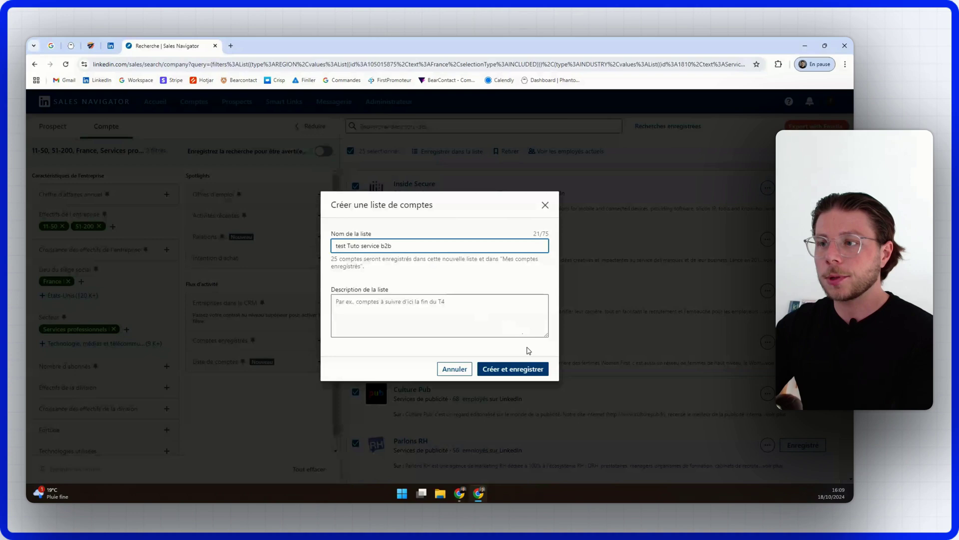
left_click(515, 369)
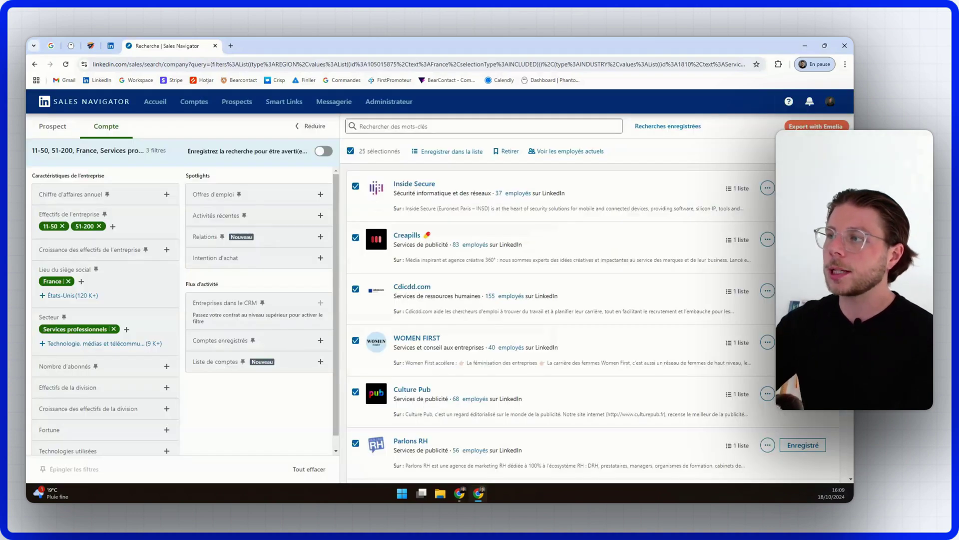
scroll(559, 440, "down", 20)
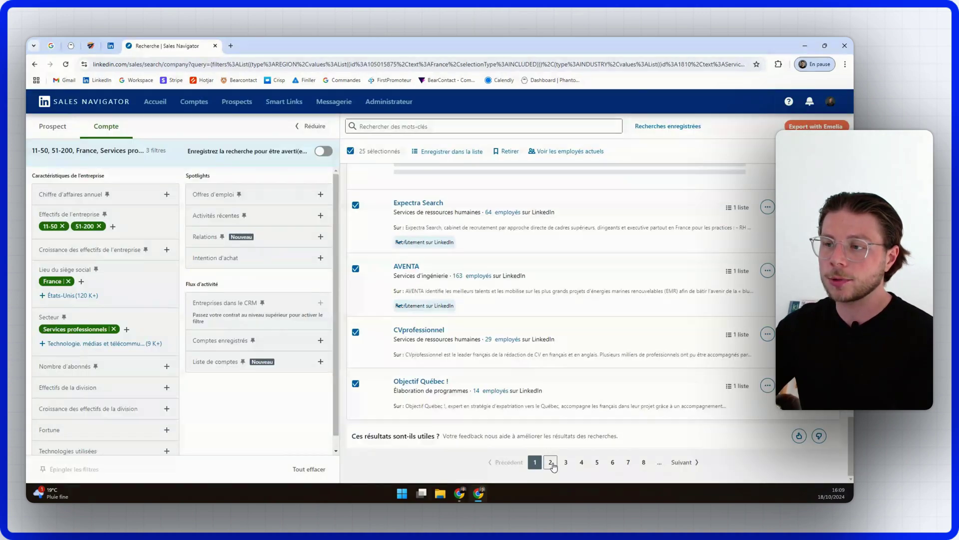
Step: Add all 25 page-2 companies to the same list, then switch to the Prospect search
left_click(352, 152)
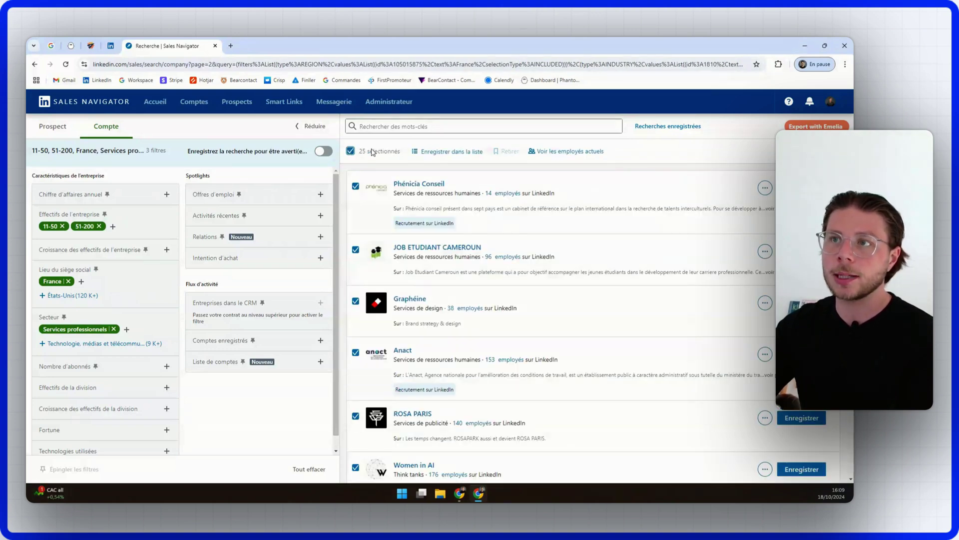
left_click(465, 152)
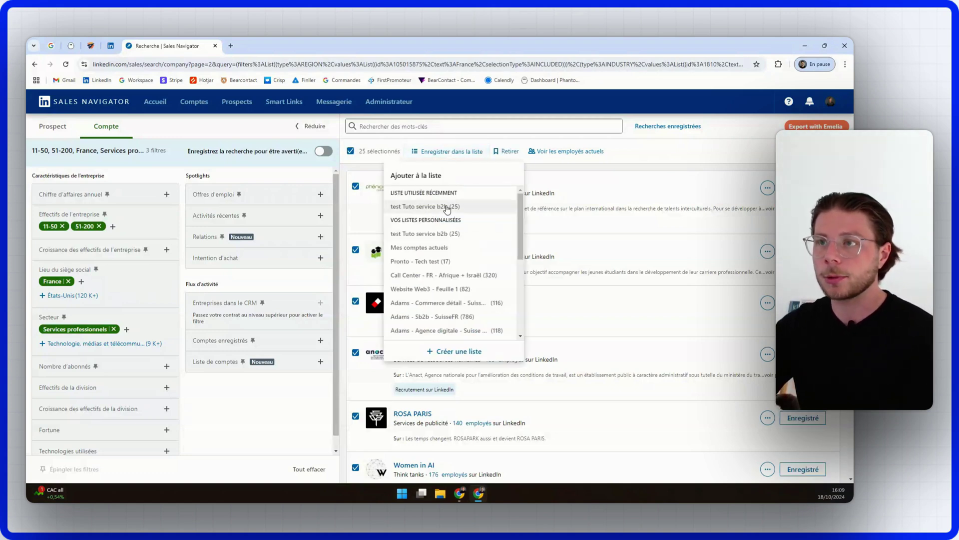
left_click(447, 207)
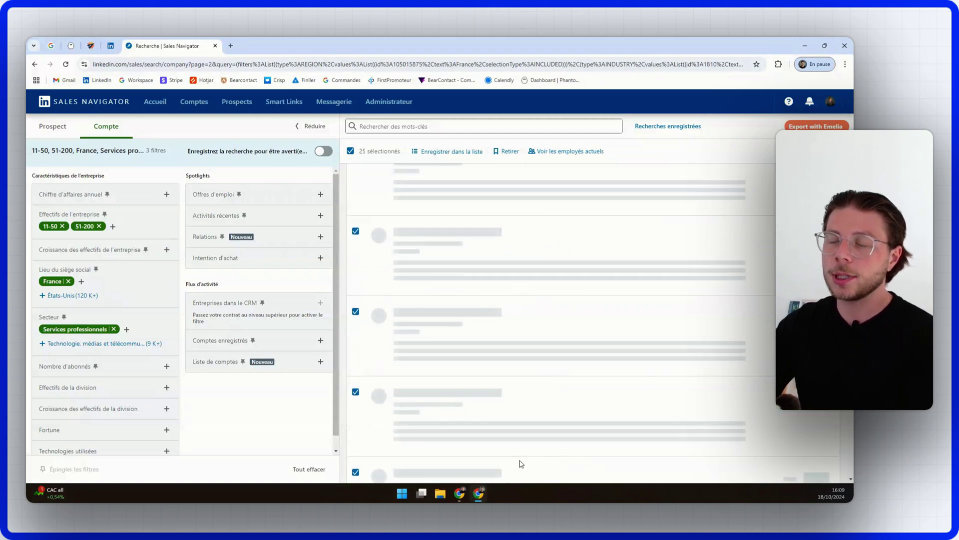
scroll(481, 414, "down", 2)
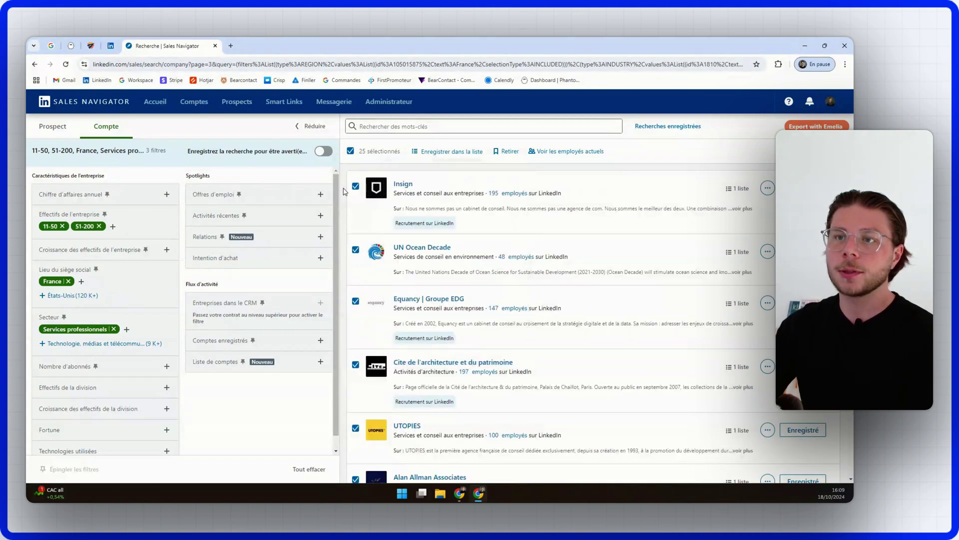
left_click(56, 125)
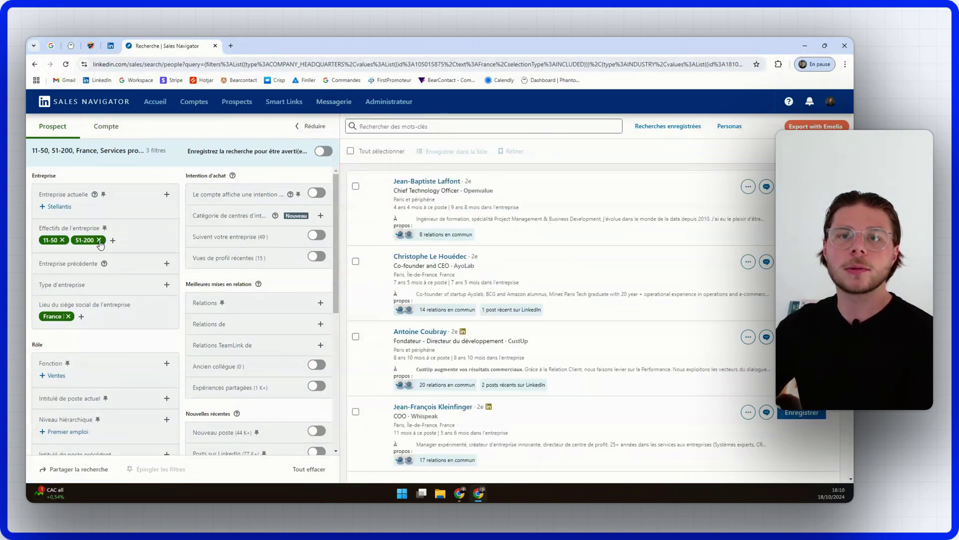
Step: Remove the company size, France and Services professionnels filter chips, leaving the search unfiltered
left_click(99, 240)
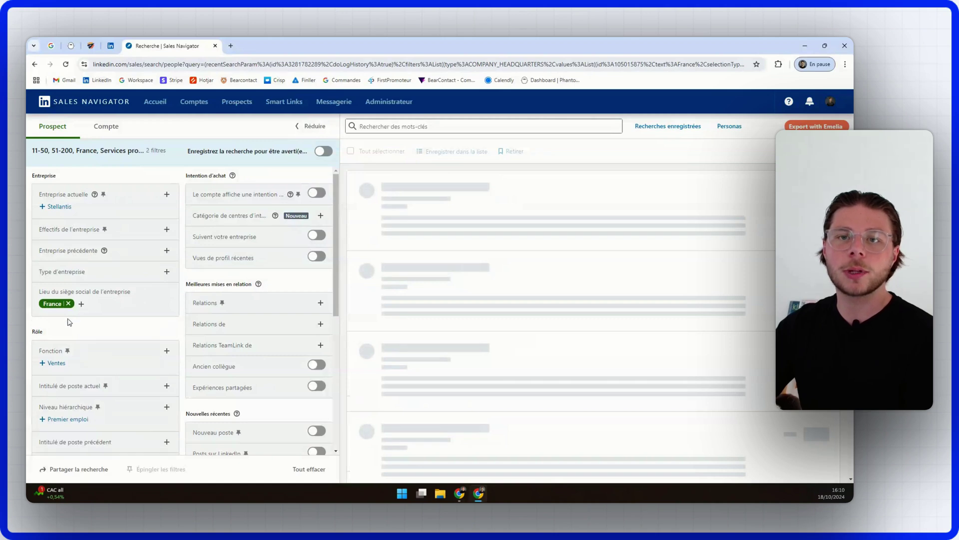
left_click(68, 302)
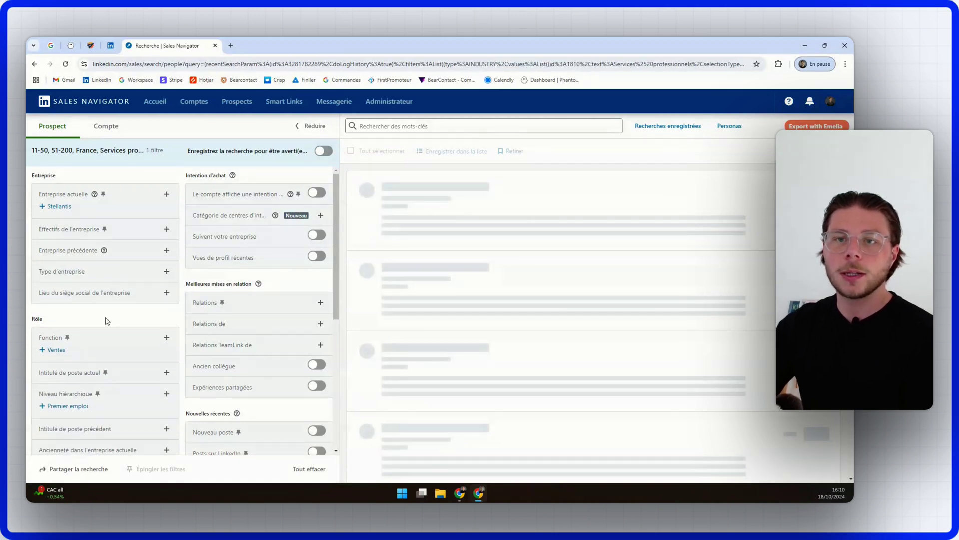
scroll(107, 321, "down", 2)
scroll(239, 342, "down", 3)
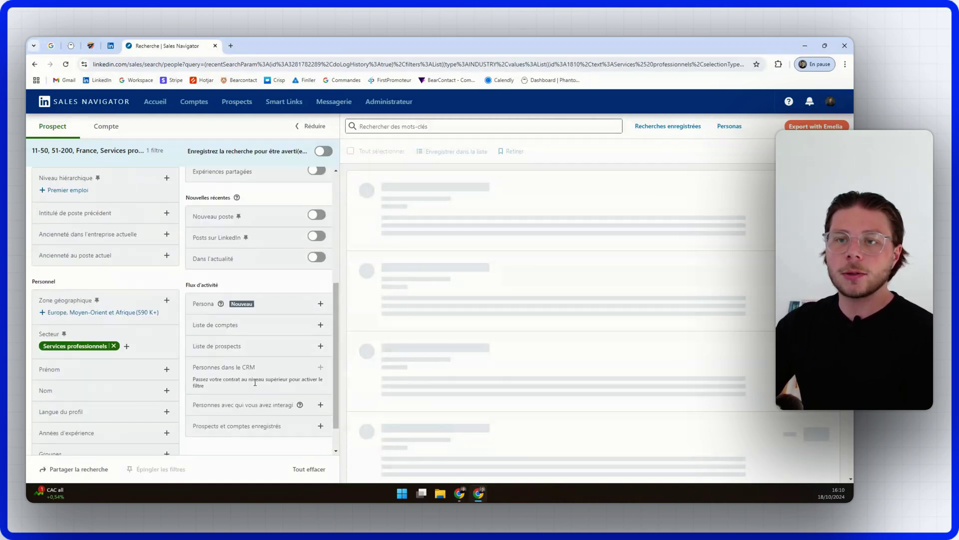
left_click(114, 346)
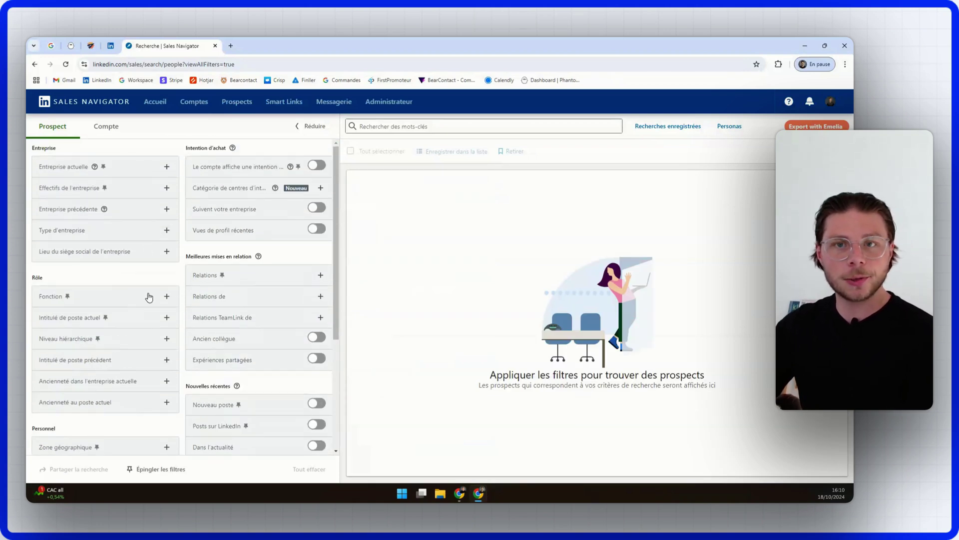
Step: Add current job title filters CEO, Fondateu and Directeur marketing
left_click(132, 319)
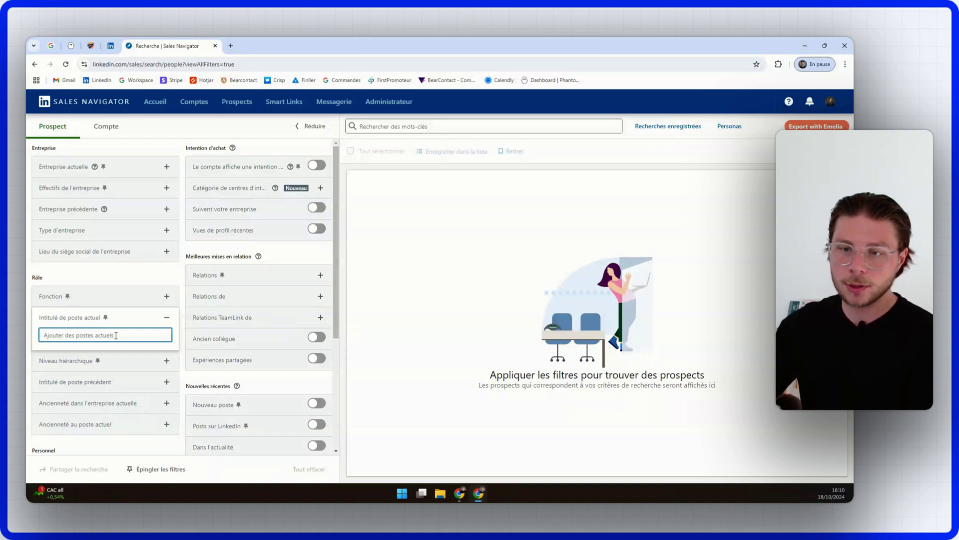
type("CEO")
key("Return")
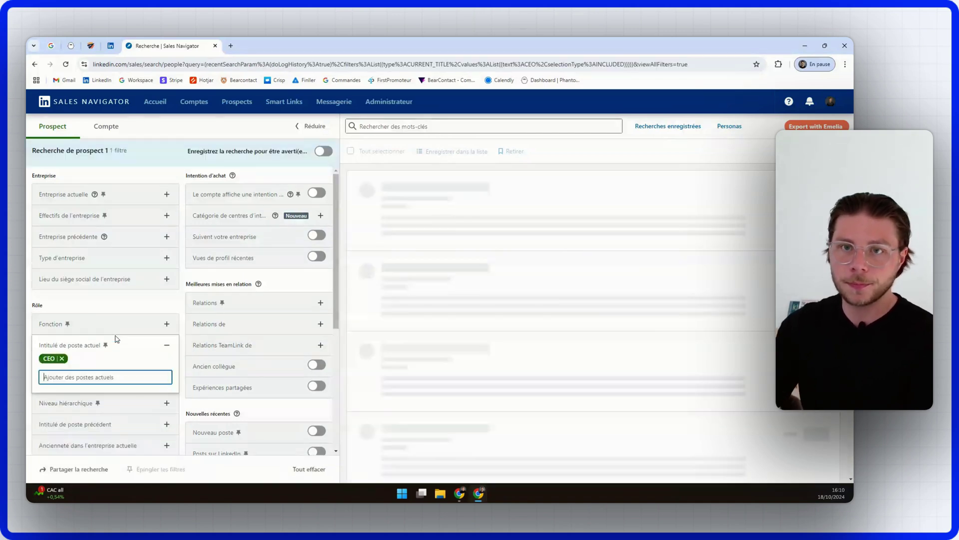
type("Fordate")
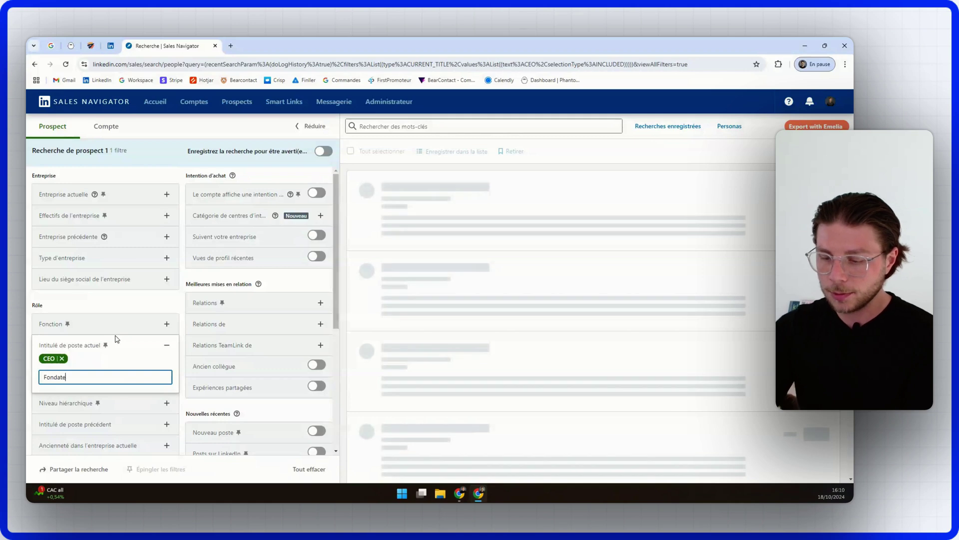
type("ur")
key("Return")
type("Dir")
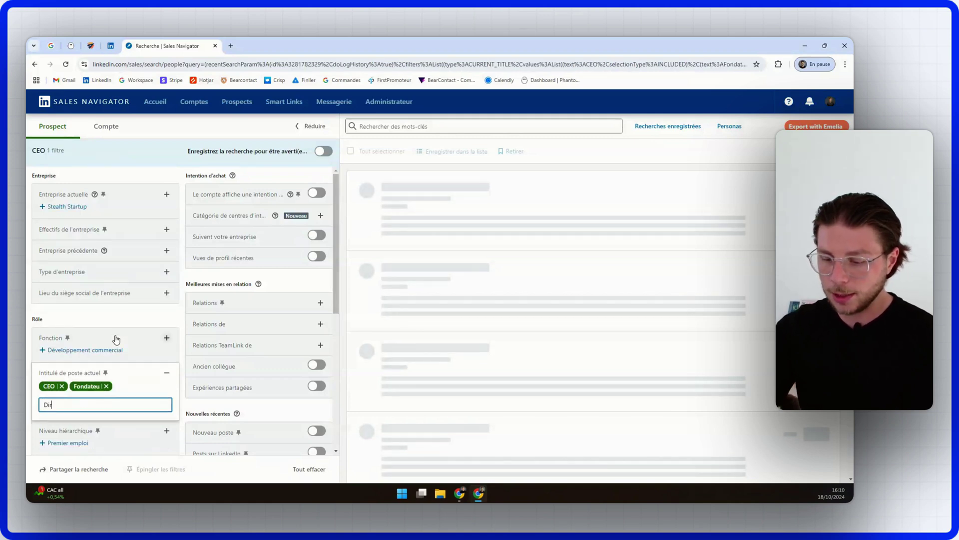
type("ecteur ")
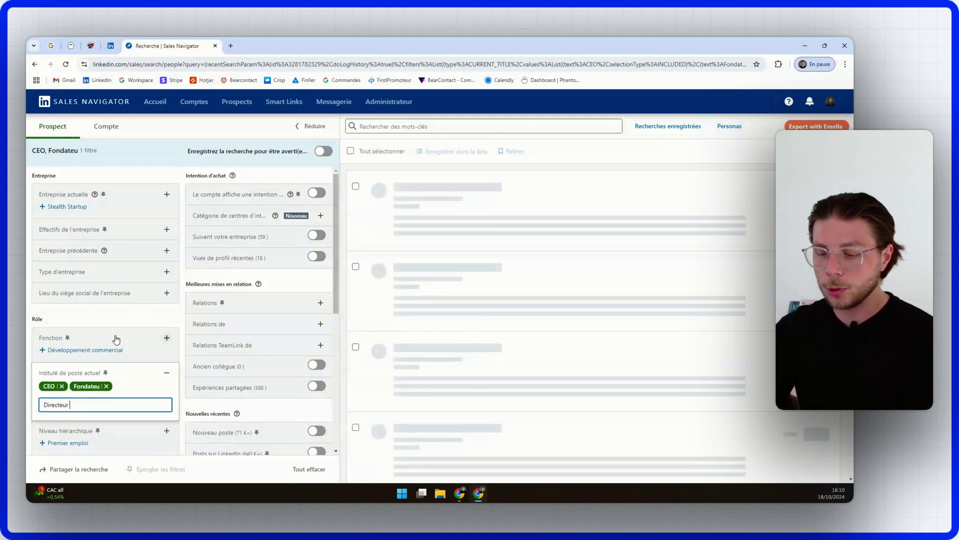
type("markeitng")
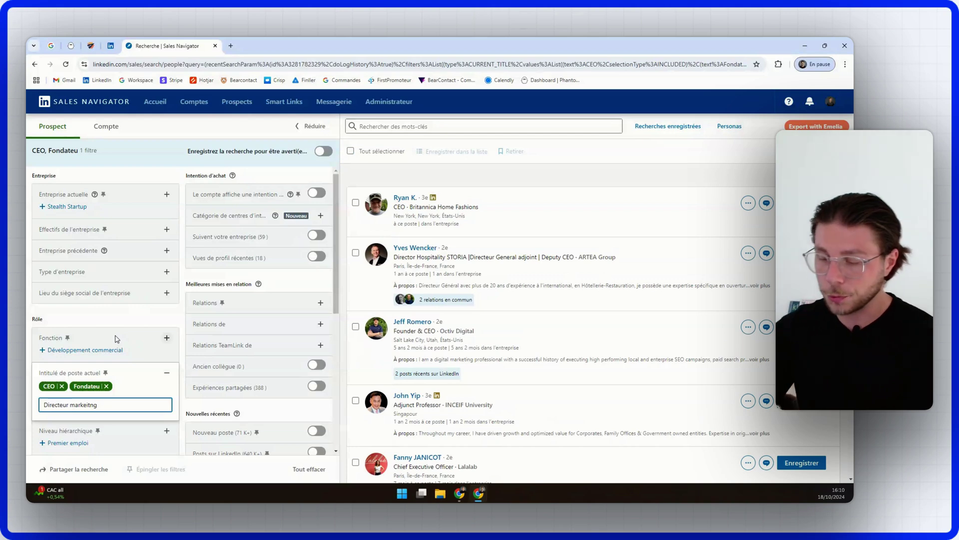
key("BackSpace")
key("BackSpace")
key("BackSpace")
key("BackSpace")
type("t")
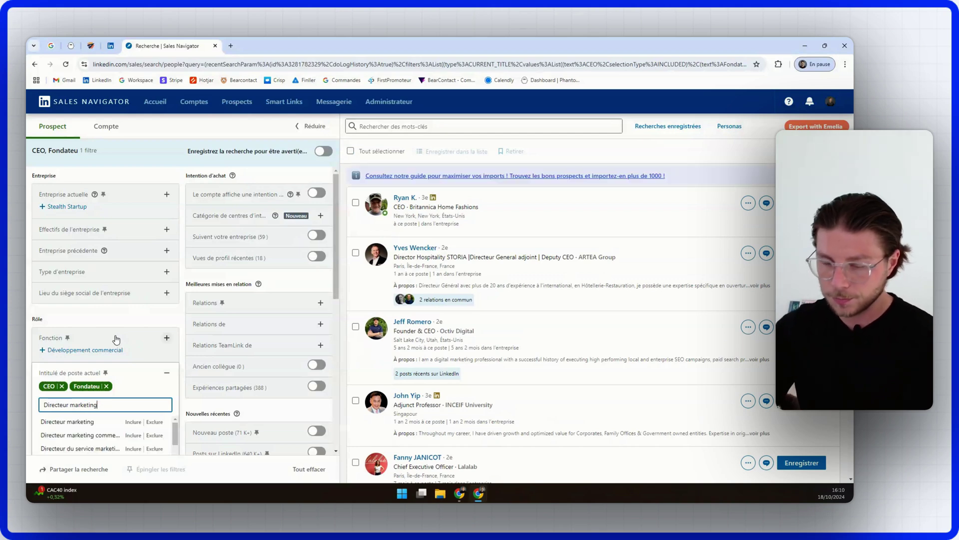
type("ing")
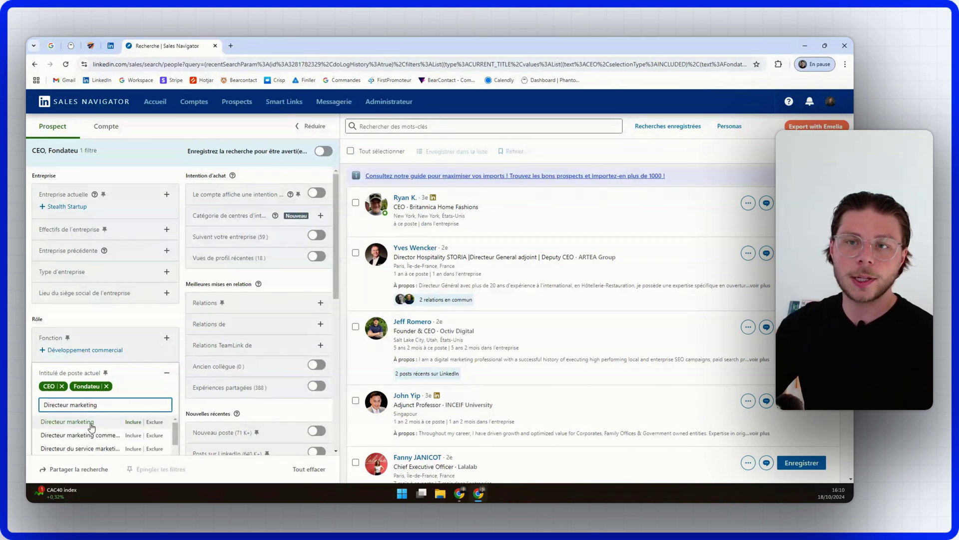
left_click(90, 423)
scroll(171, 317, "down", 5)
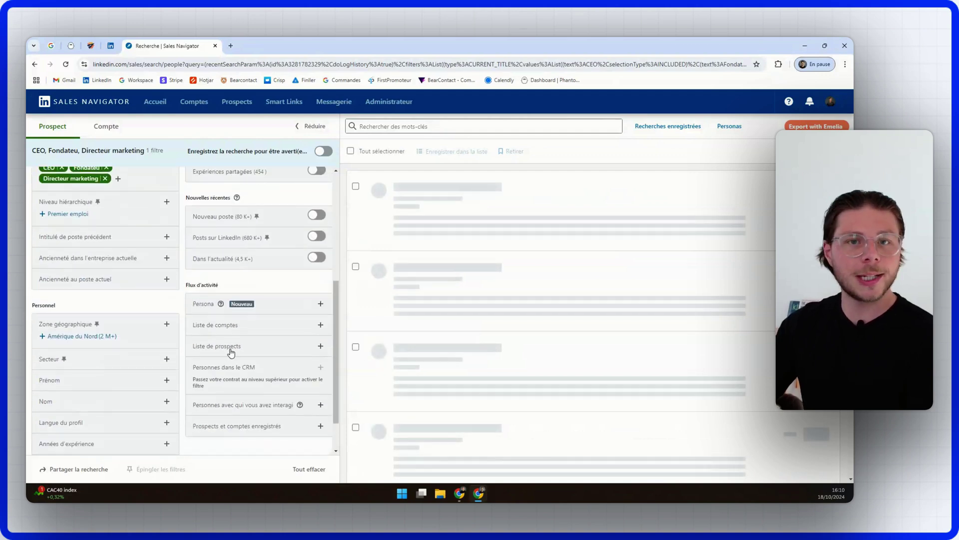
Step: Include the 'test Tuto service b2b' account list as a prospect filter
left_click(231, 352)
type("test")
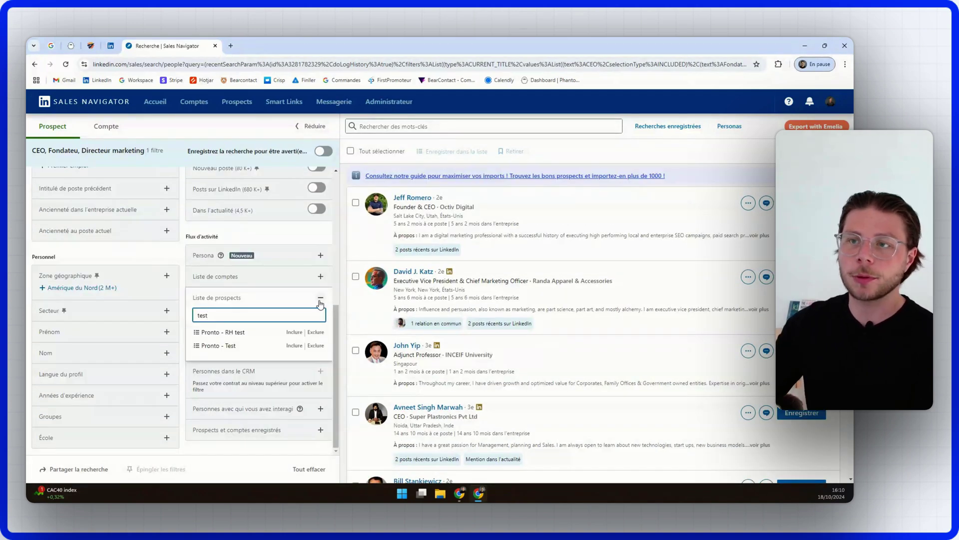
key("BackSpace")
key("BackSpace")
key("BackSpace")
key("BackSpace")
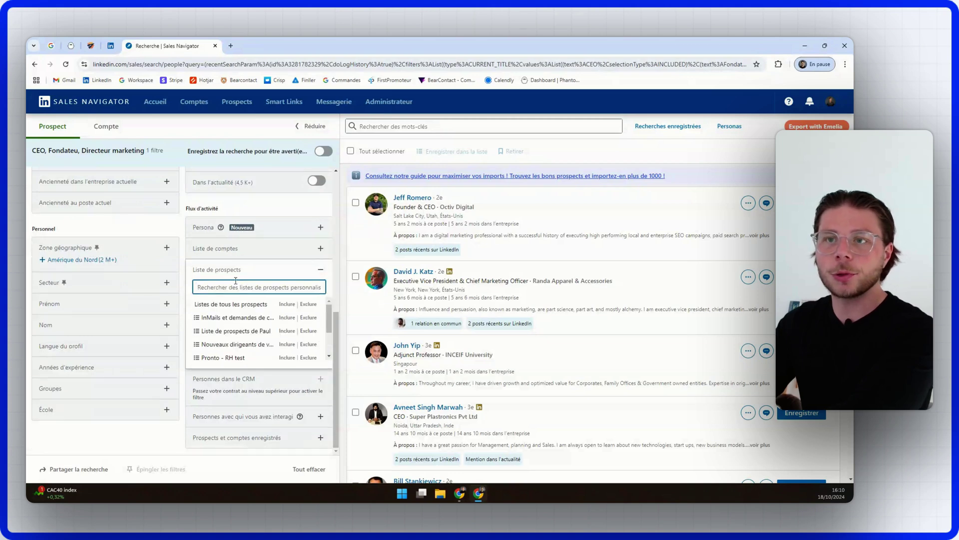
left_click(249, 249)
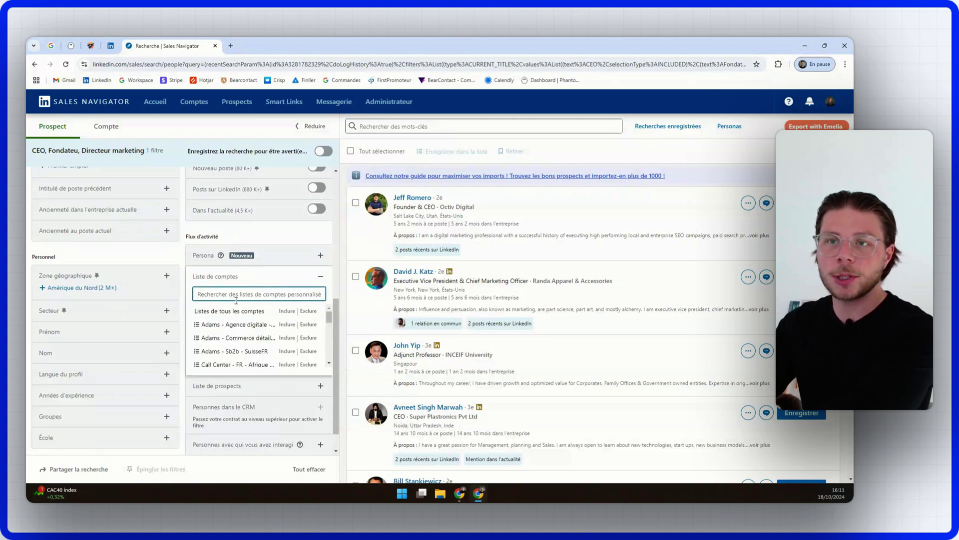
type("test")
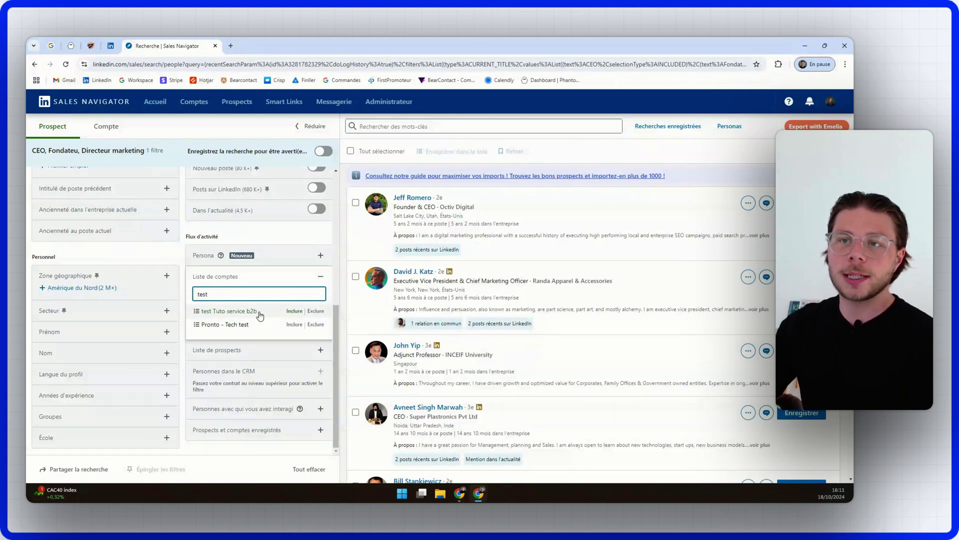
left_click(257, 311)
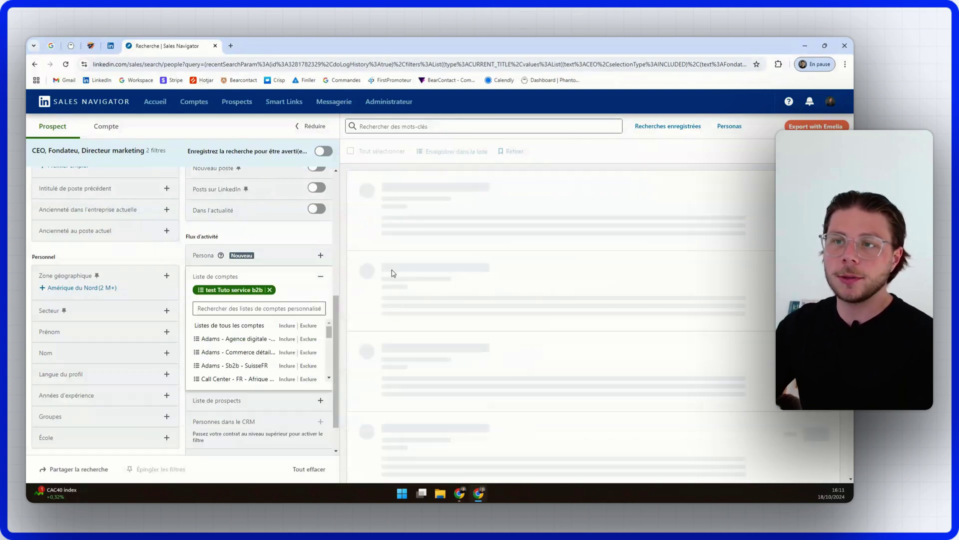
left_click(344, 270)
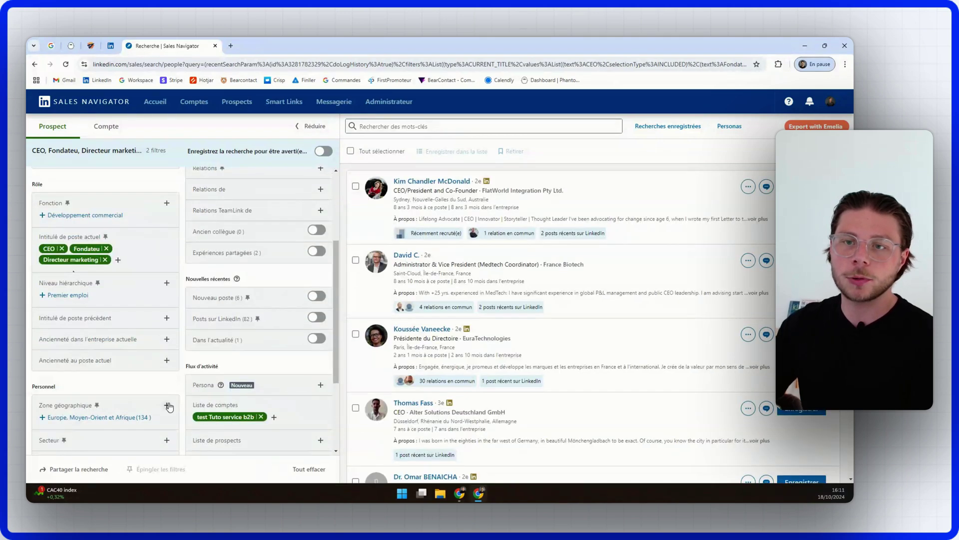
Step: Add France as the prospect geographic location filter and check the results
left_click(167, 406)
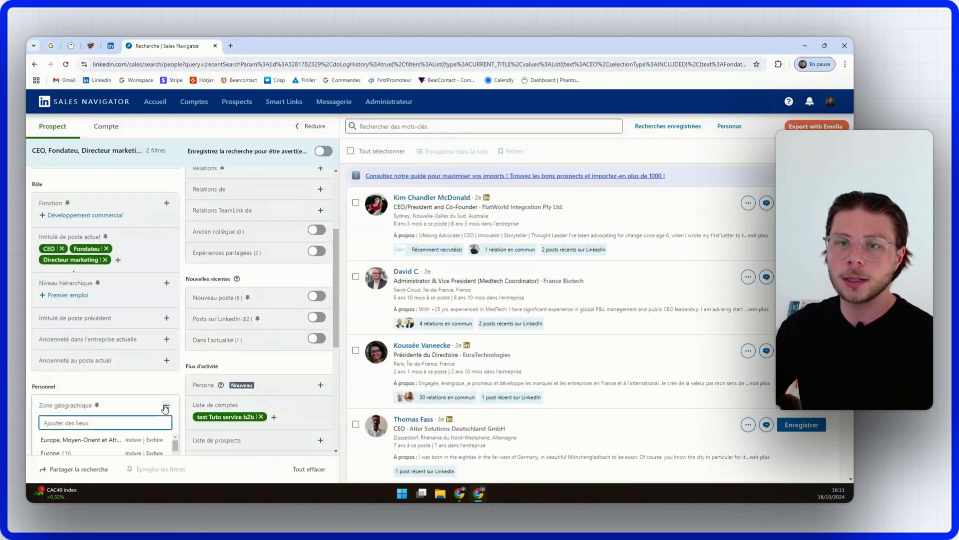
type("fr")
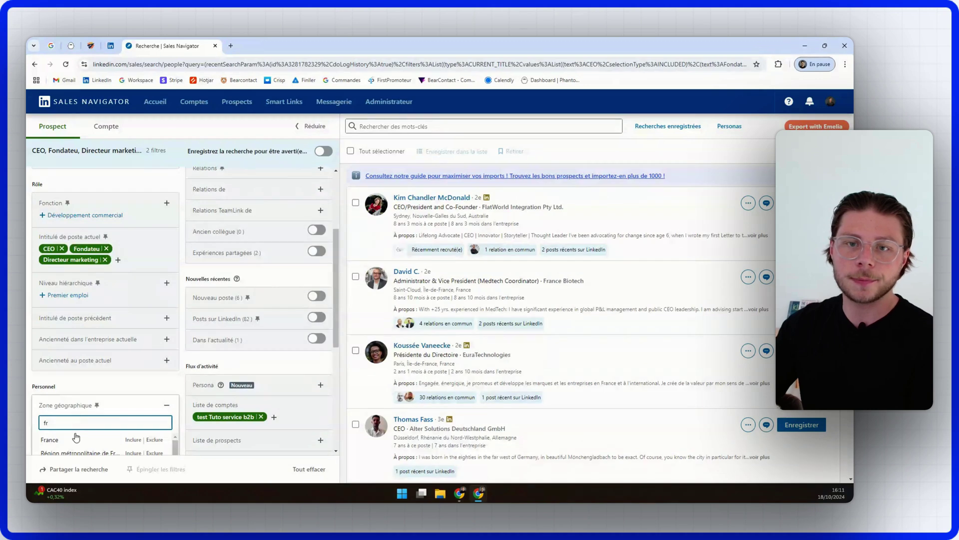
left_click(76, 438)
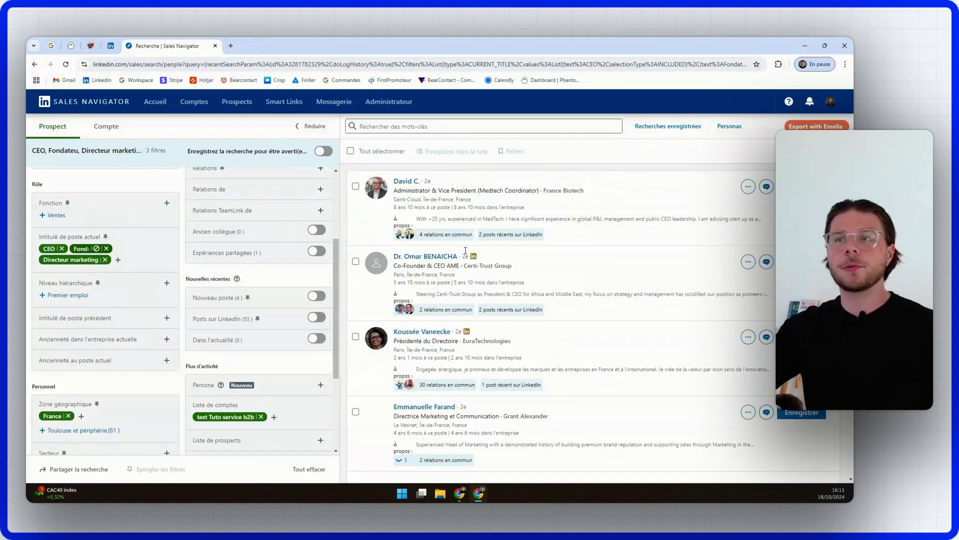
scroll(566, 371, "down", 1)
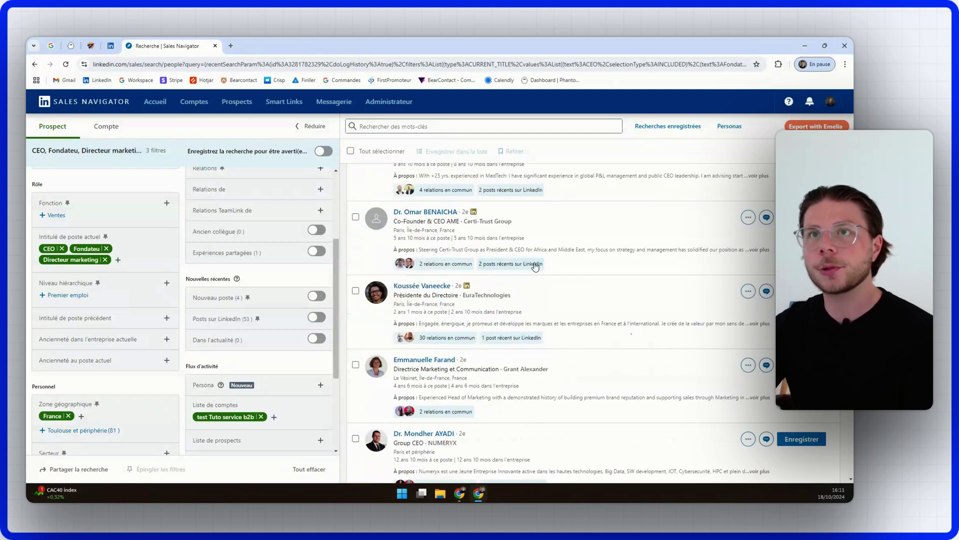
scroll(535, 267, "up", 1)
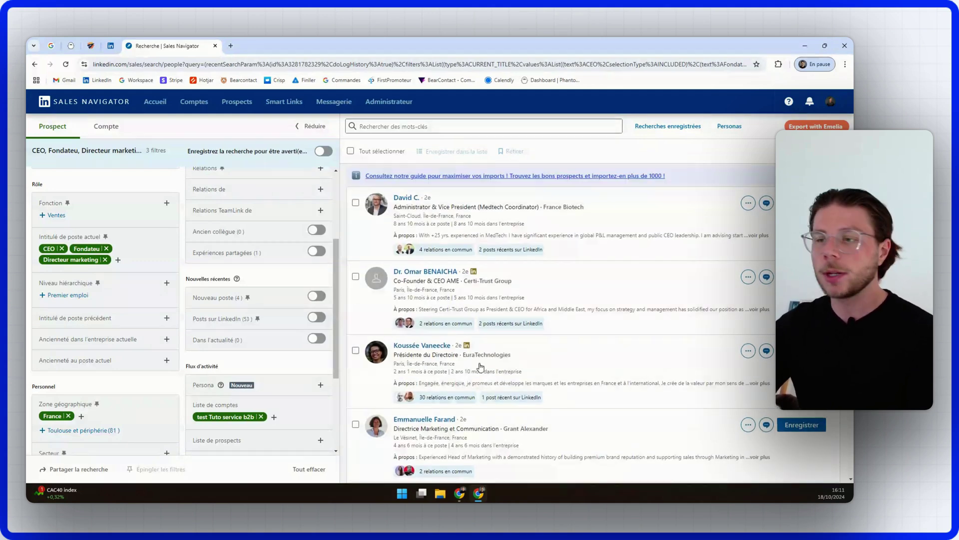
Step: Copy the filtered search's URL from the address bar and go to Emelia's Scraping page
mouse_move(454, 500)
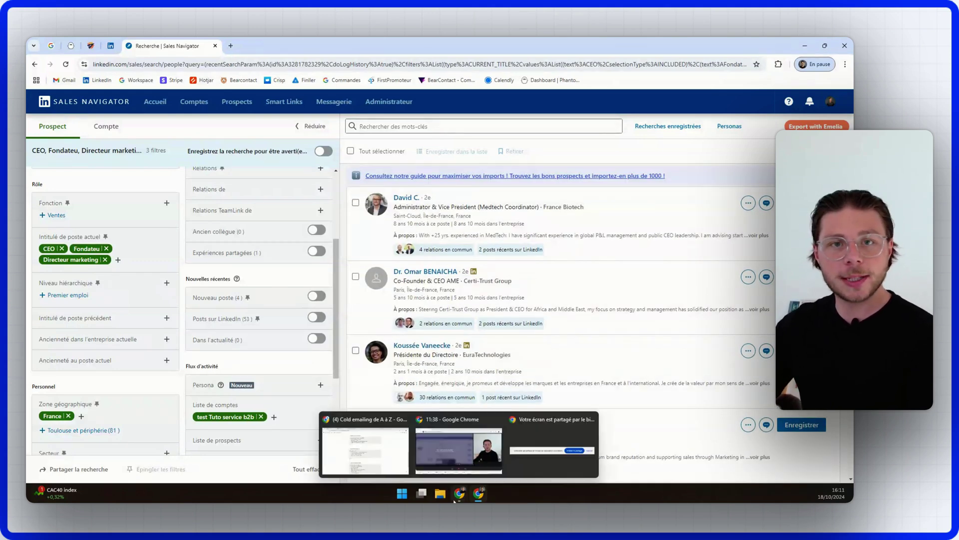
double_click(353, 65)
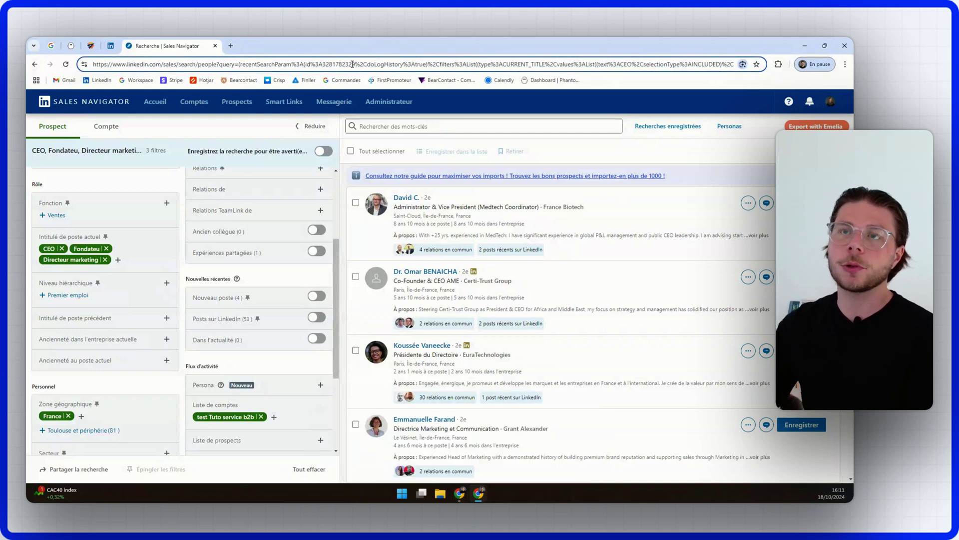
triple_click(340, 62)
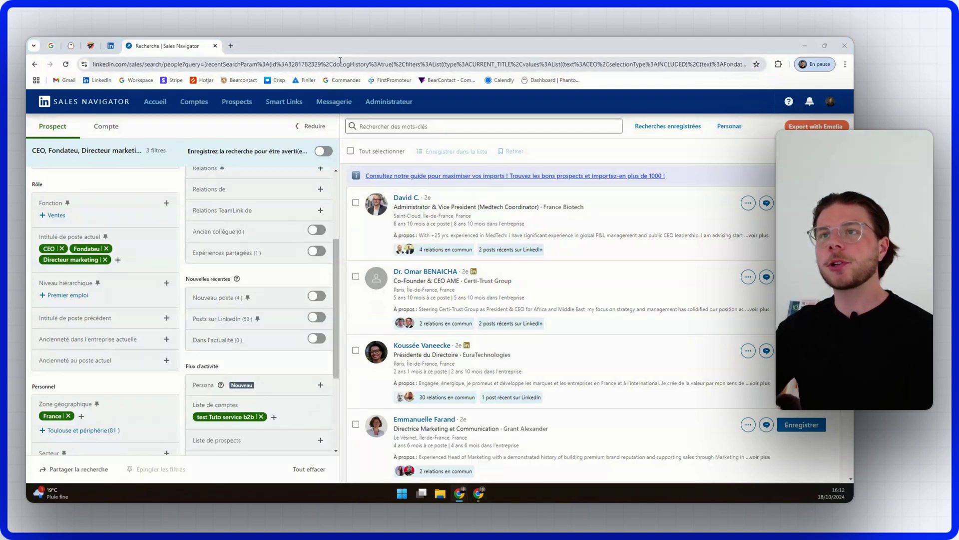
right_click(340, 62)
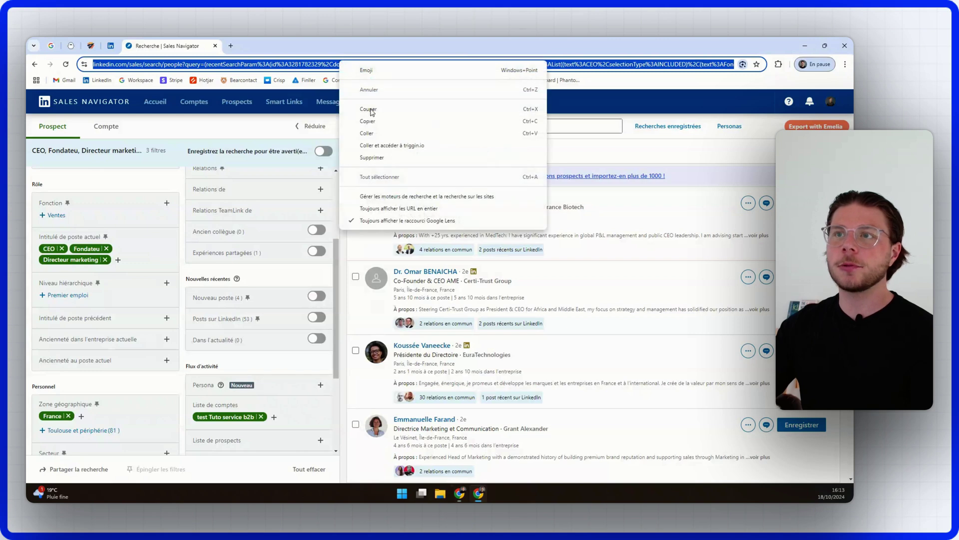
left_click(372, 112)
left_click(90, 45)
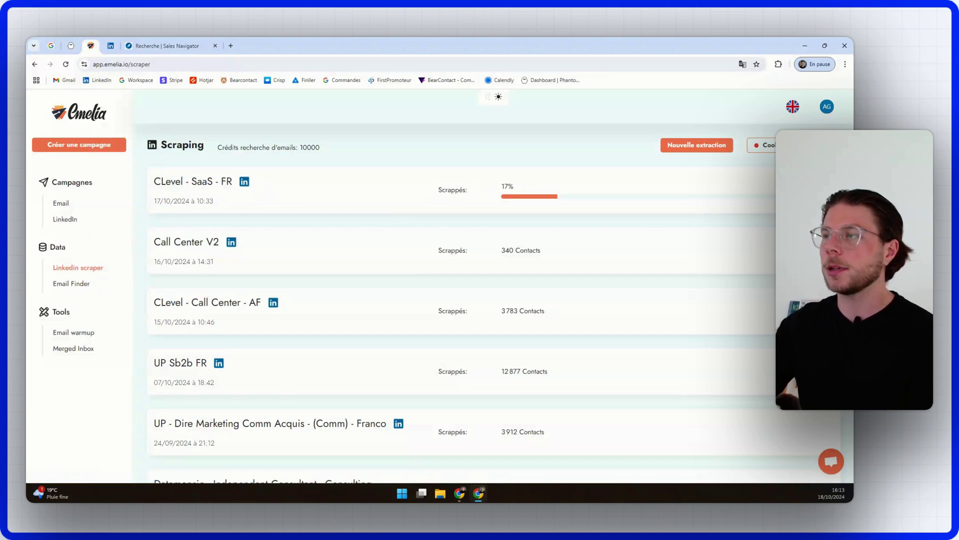
Step: Retrieve the LinkedIn session cookie automatically so the account is linked to the scraper
left_click(765, 145)
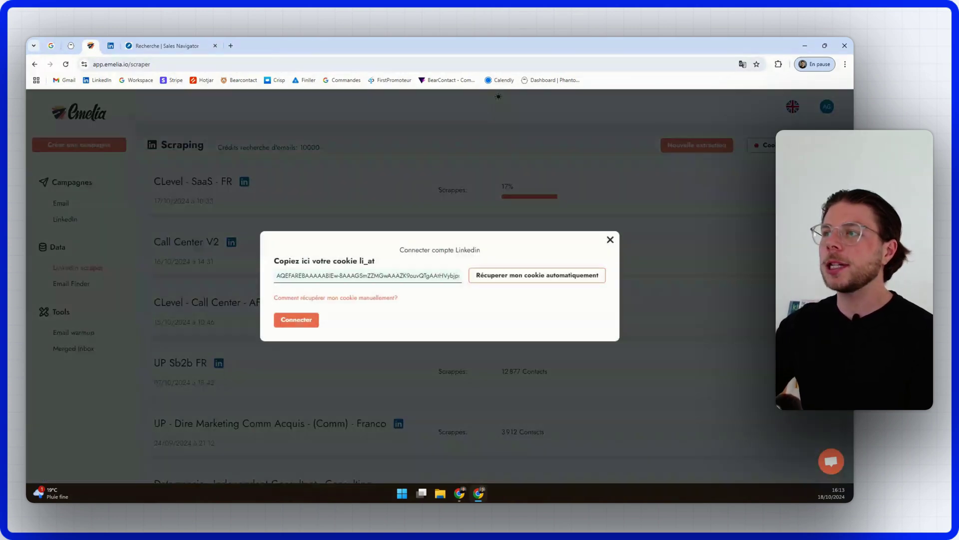
left_click(524, 275)
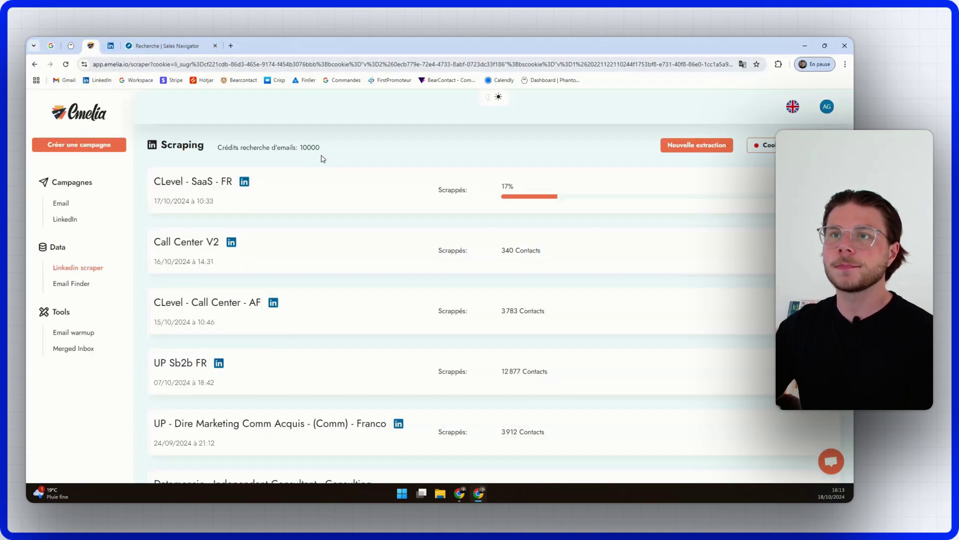
left_click(840, 106)
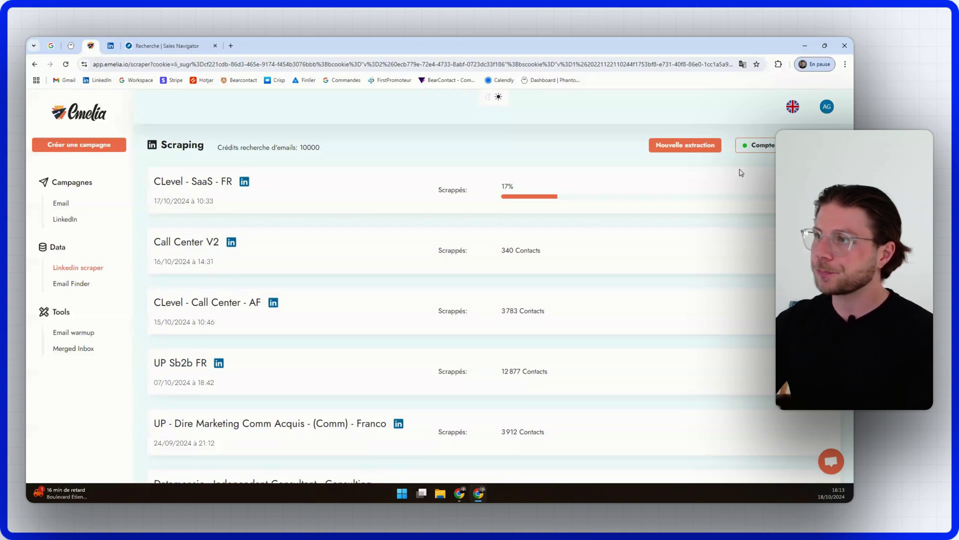
Step: Check the browser extensions list, then reopen the empty 'Lancer un nouveau scrapping' form
left_click(692, 144)
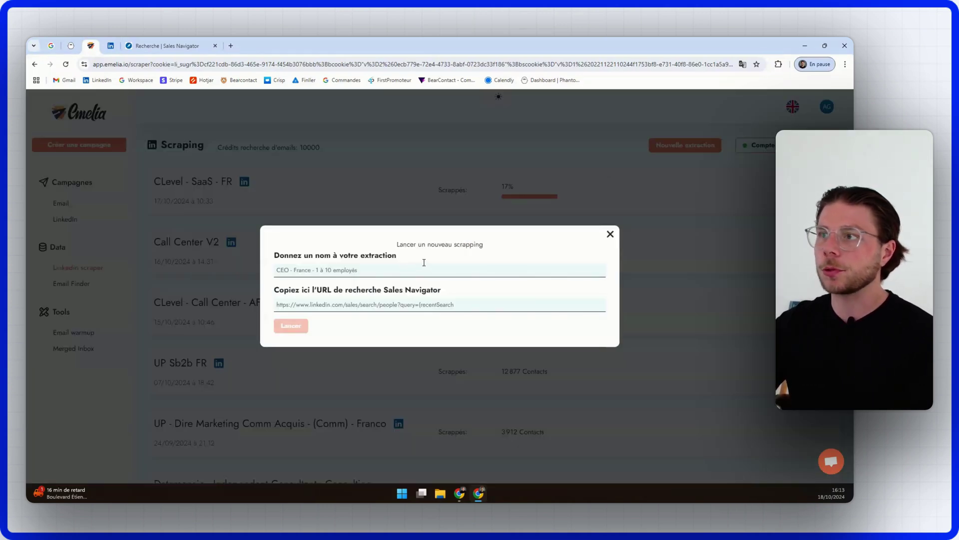
left_click(610, 234)
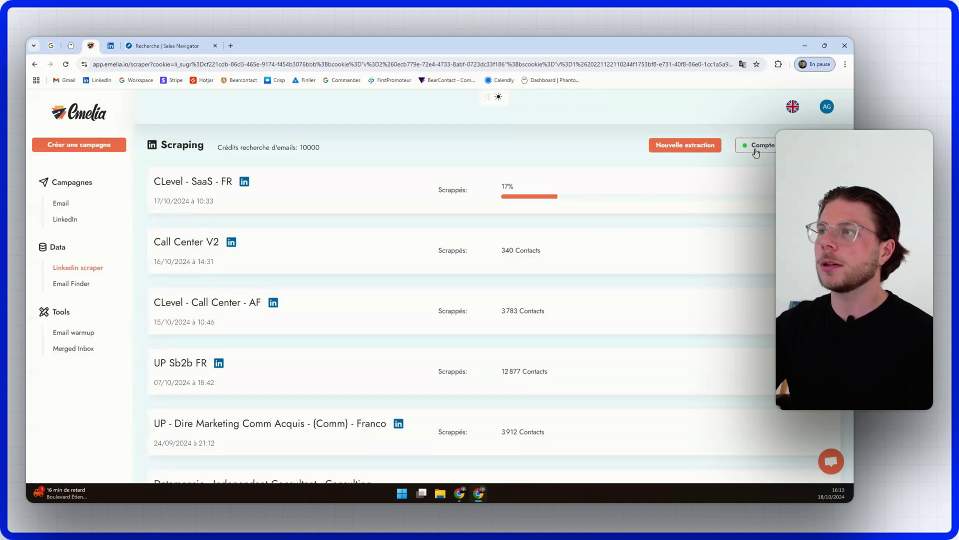
left_click(779, 64)
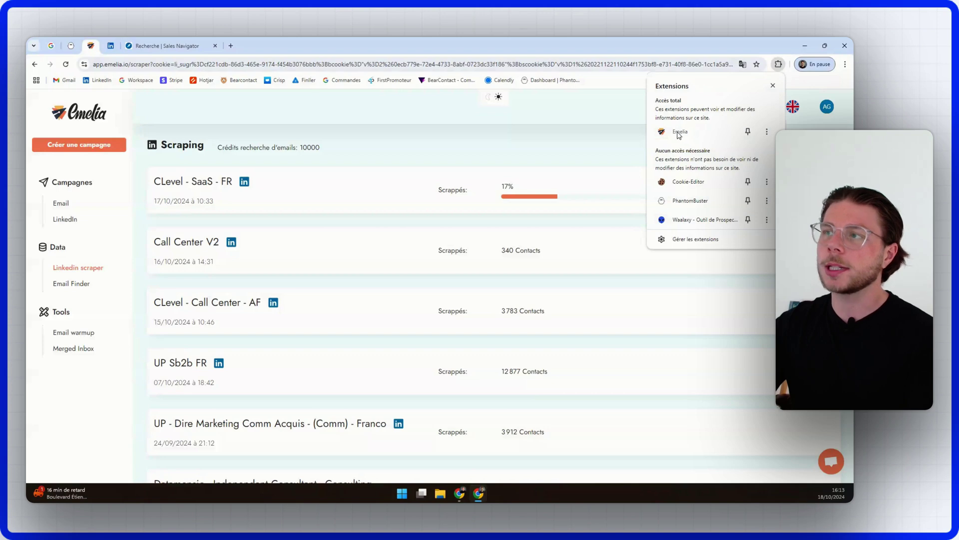
left_click(608, 139)
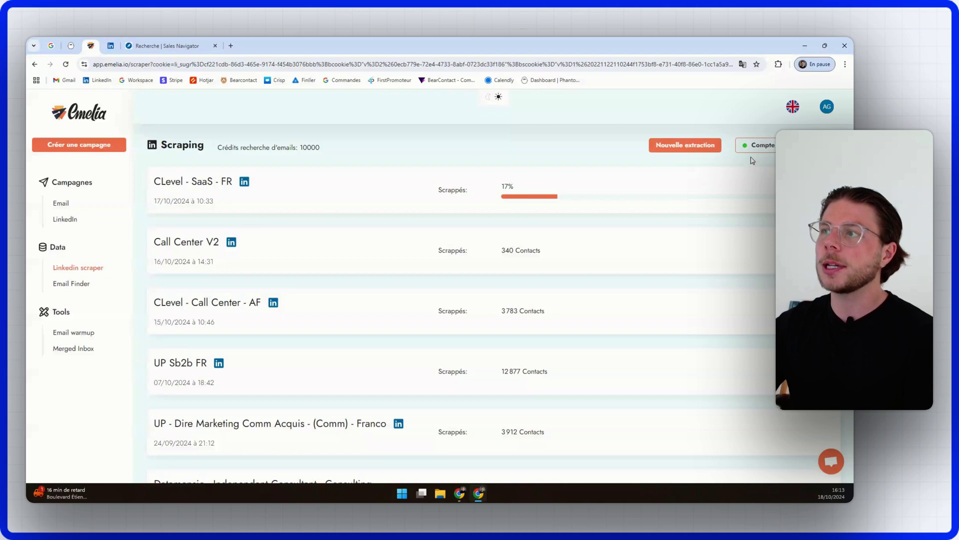
left_click(690, 150)
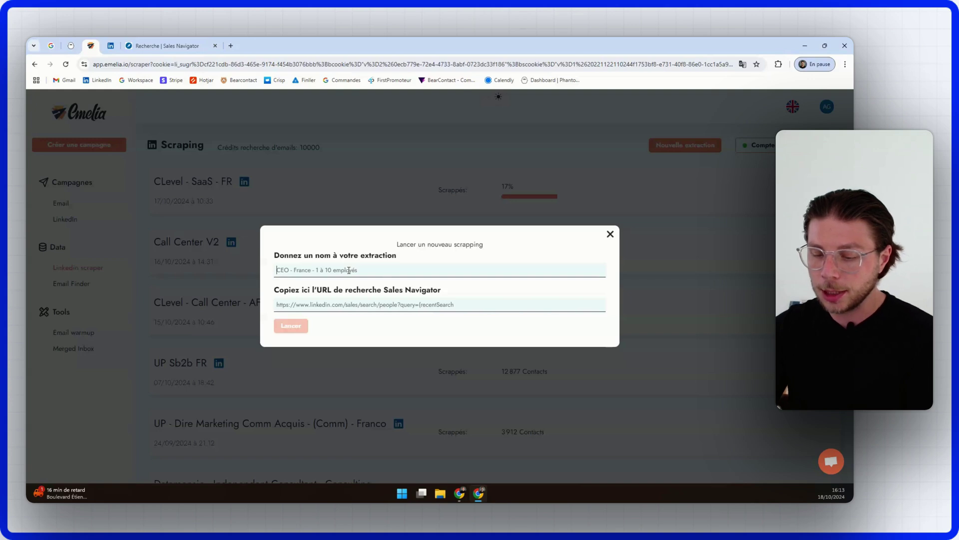
Step: Name the extraction 'CEO - Sb2b - Fr', paste the Sales Navigator URL, and launch it
type("CEO - Sb2b - Fr")
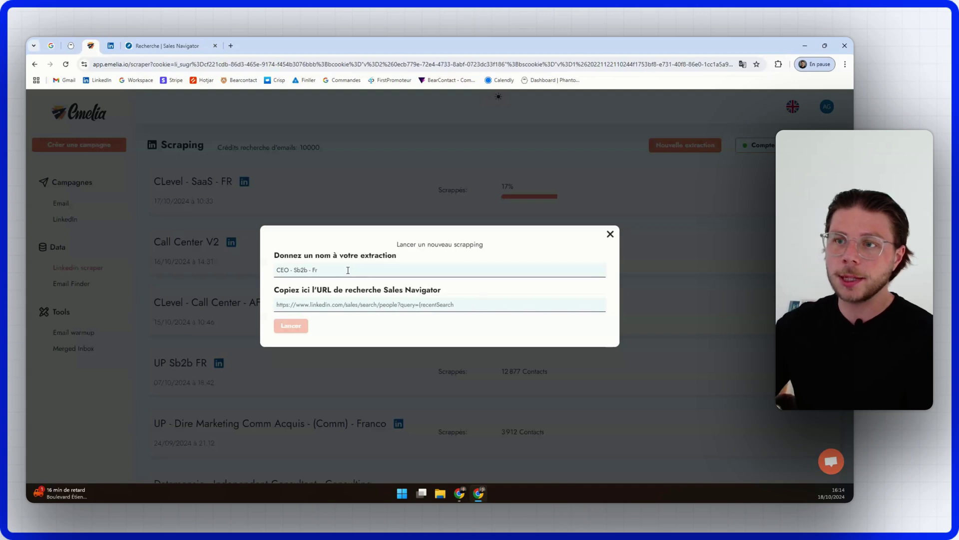
left_click(353, 299)
key("ctrl+v")
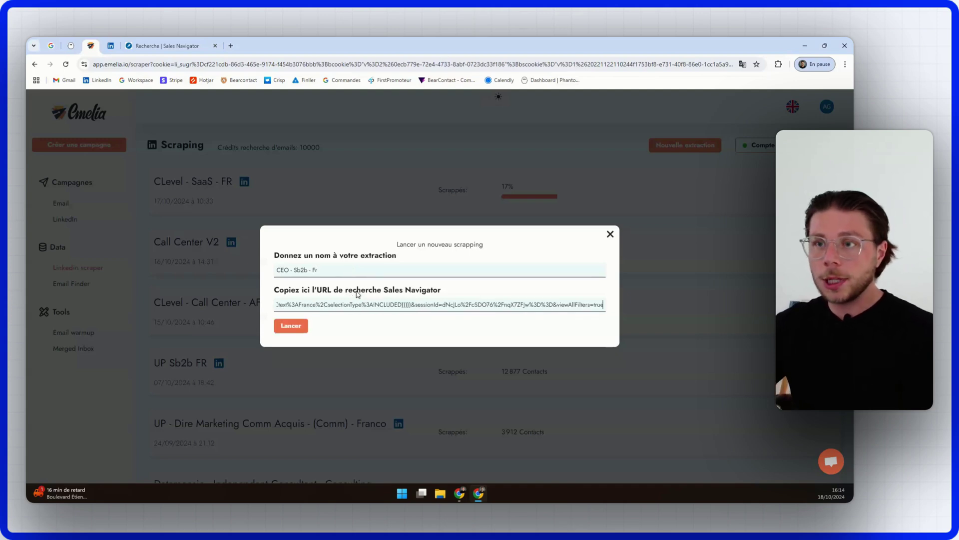
left_click(292, 324)
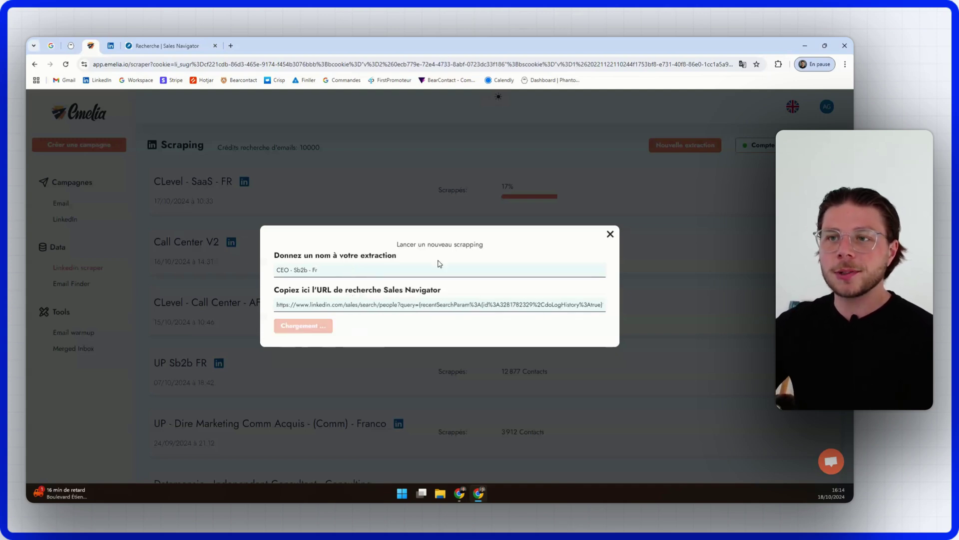
left_click(610, 234)
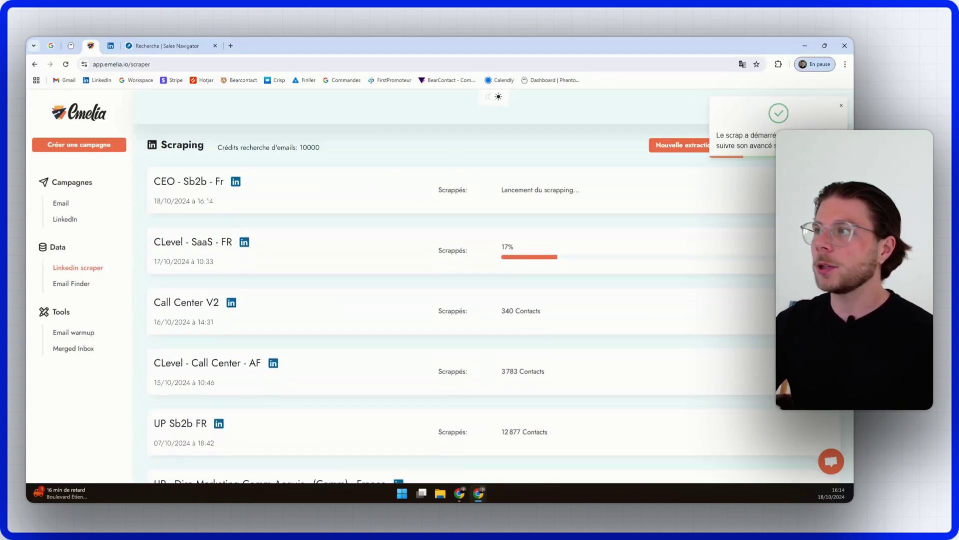
left_click(842, 107)
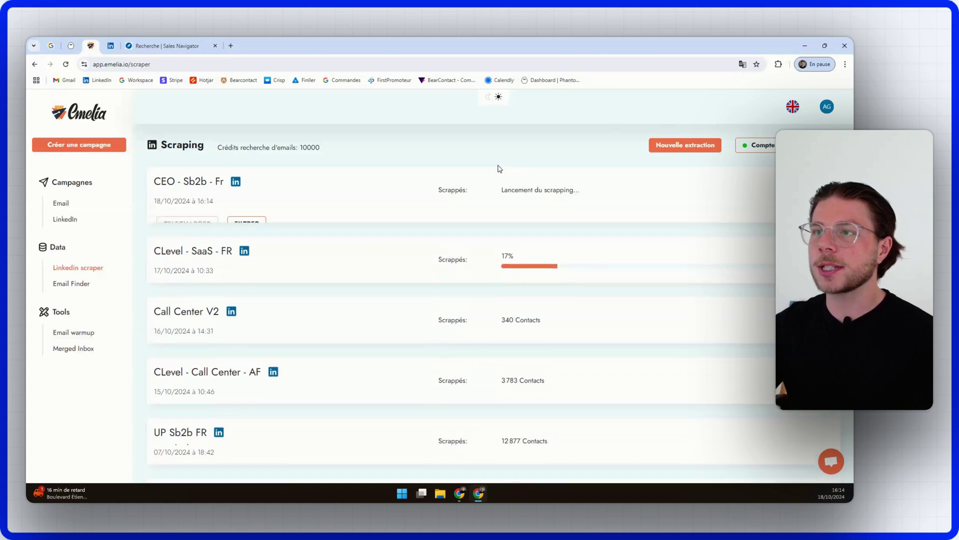
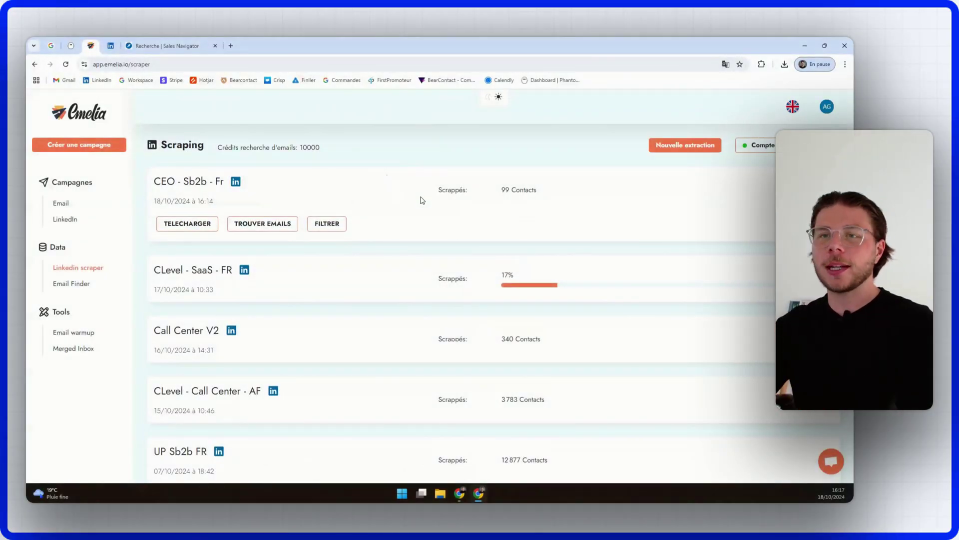
Step: Download the CEO - Sb2b - Fr scrape as a .csv file, then go to Email Finder
left_click(206, 225)
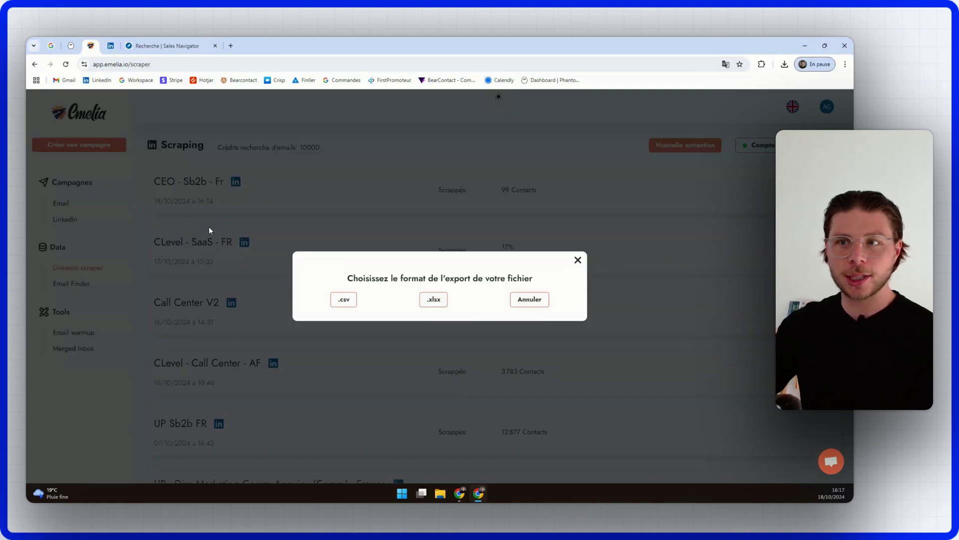
left_click(344, 299)
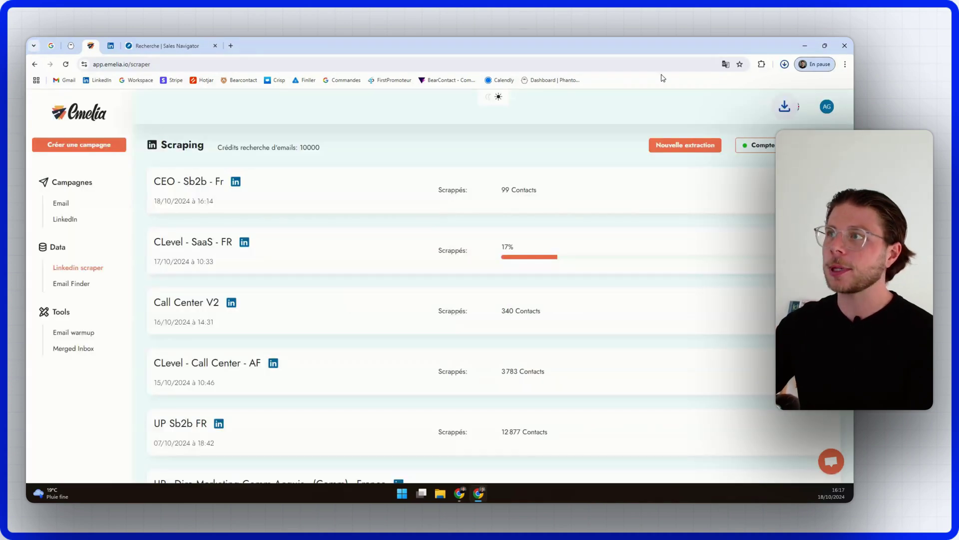
left_click(71, 289)
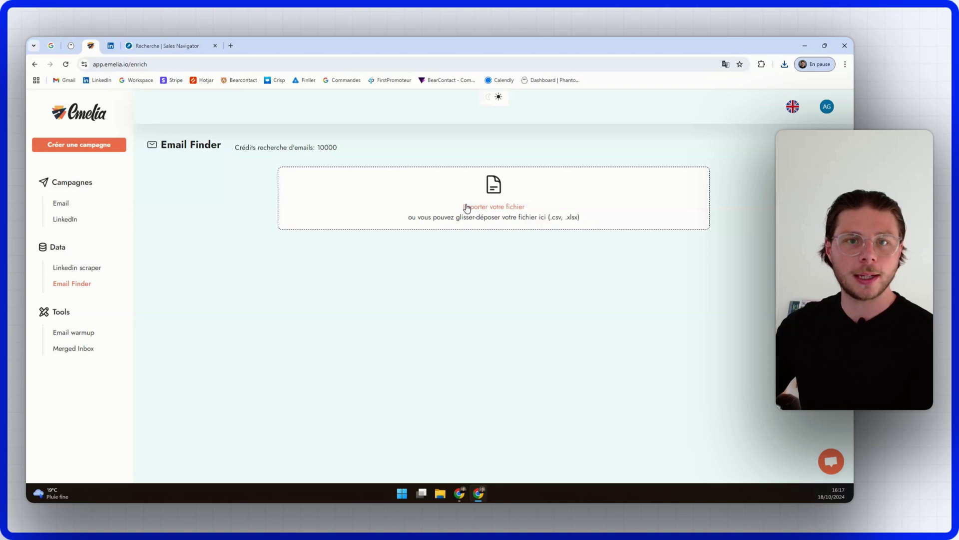
Step: Import the 'CEO - Sb2b - Fr (1)' file from Téléchargements into Email Finder and start enrichment
left_click(483, 209)
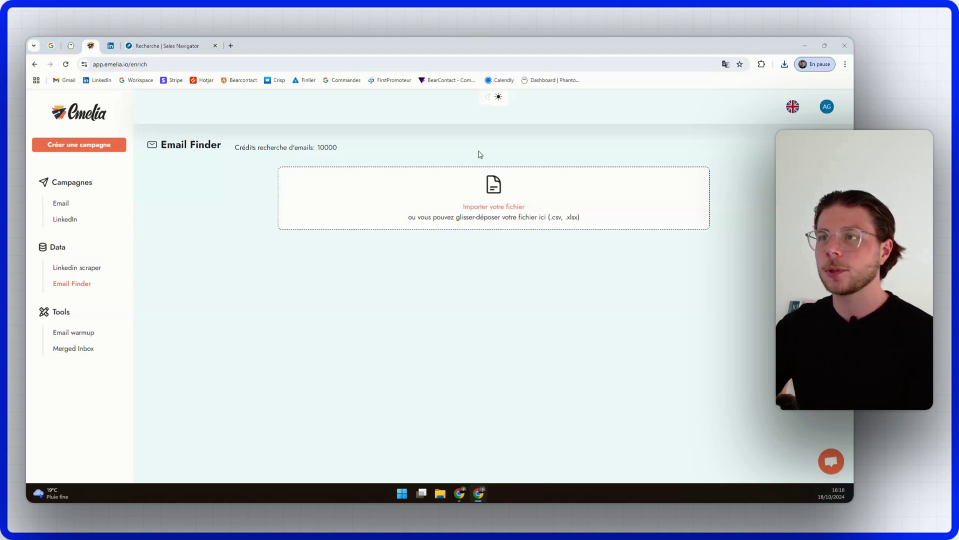
left_click(125, 128)
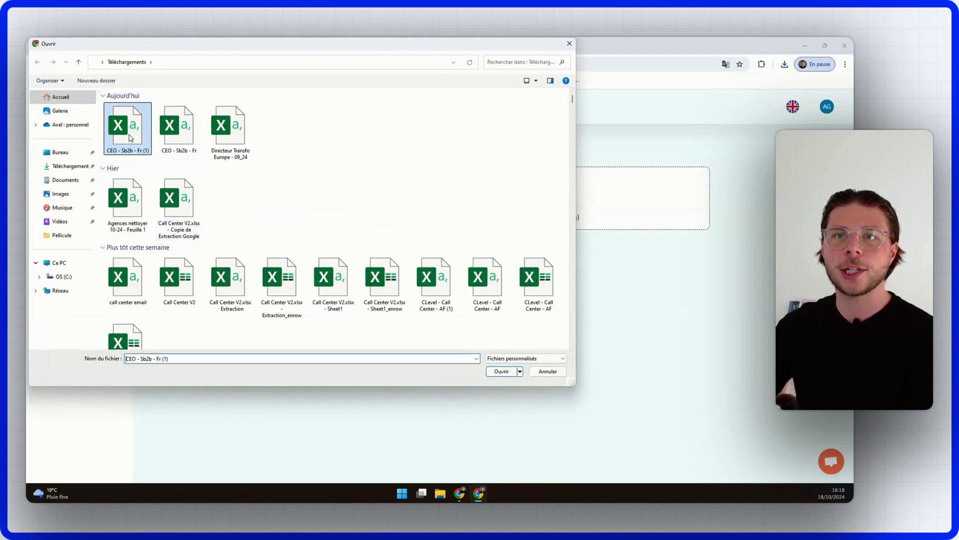
left_click(503, 372)
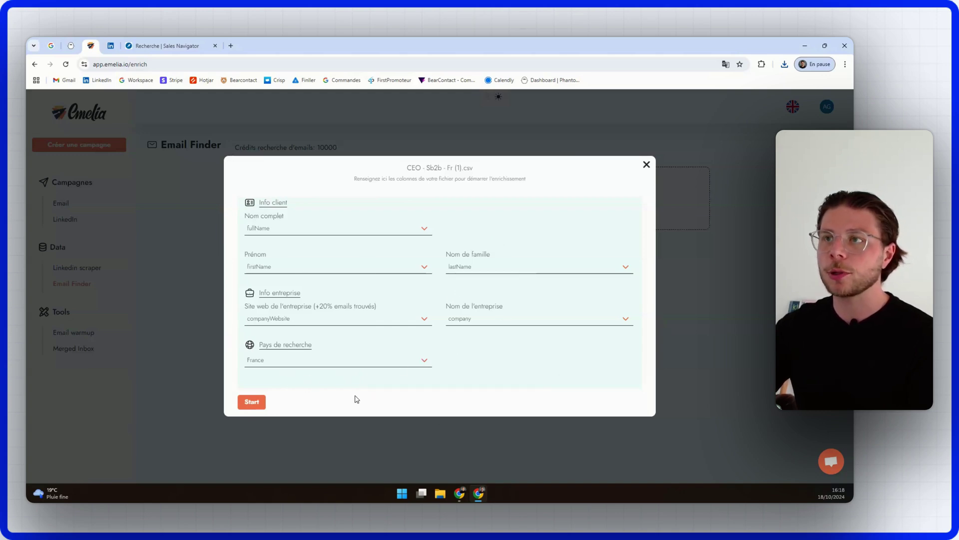
left_click(252, 403)
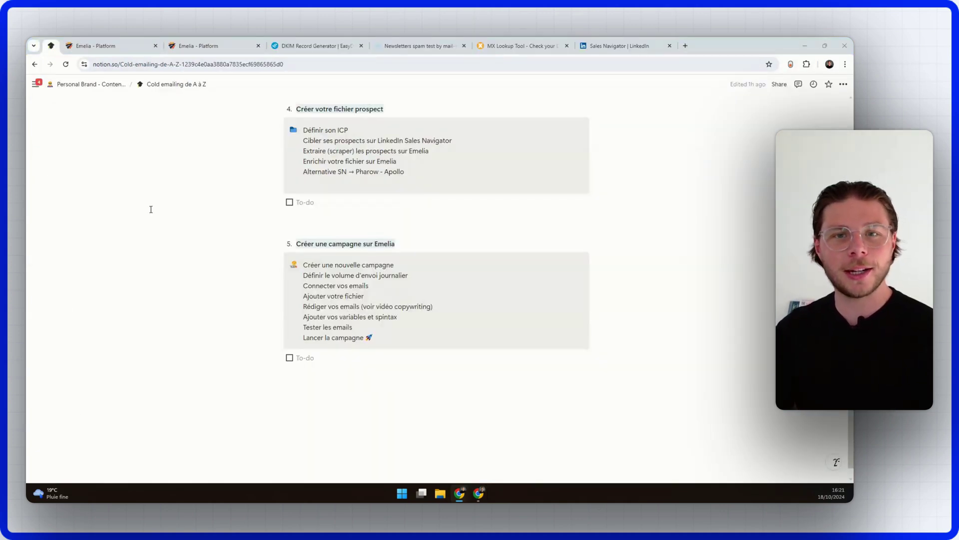
Step: Scroll through the Notion cold-emailing checklist, then return to Emelia's Email Finder window
scroll(151, 208, "up", 6)
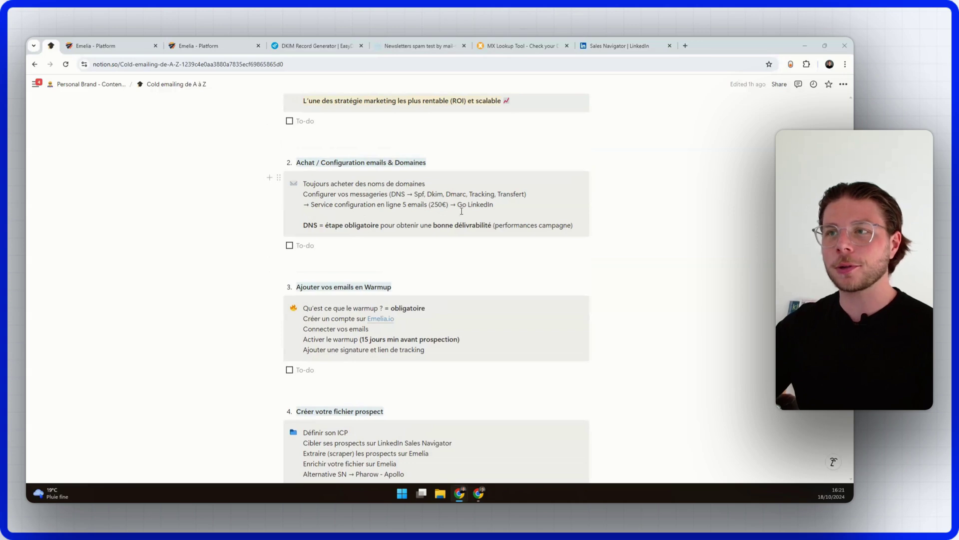
scroll(471, 221, "up", 3)
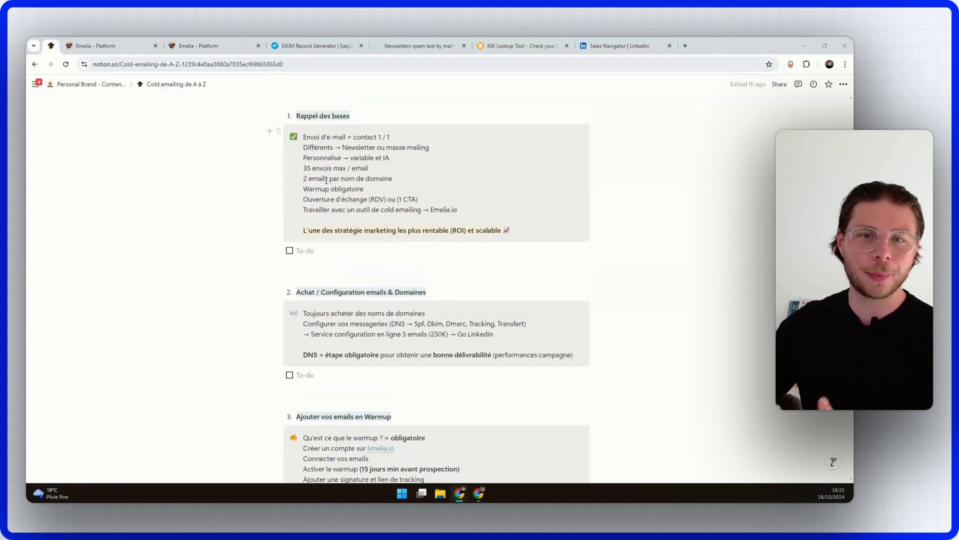
scroll(339, 180, "down", 4)
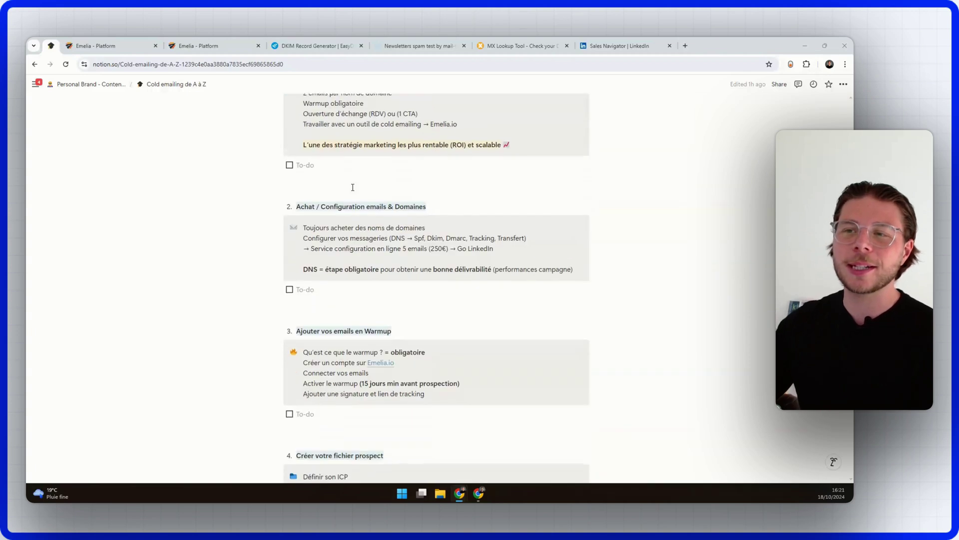
scroll(353, 188, "down", 3)
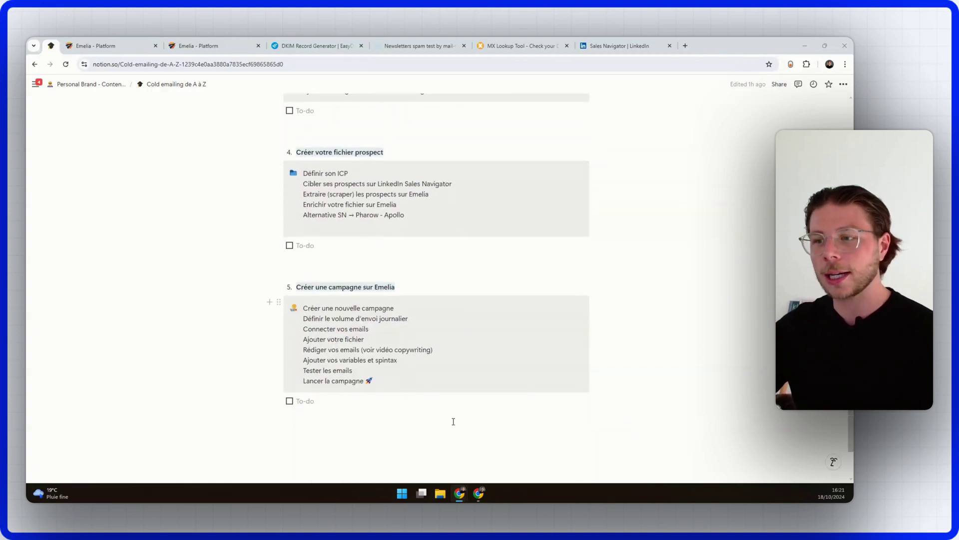
left_click(487, 494)
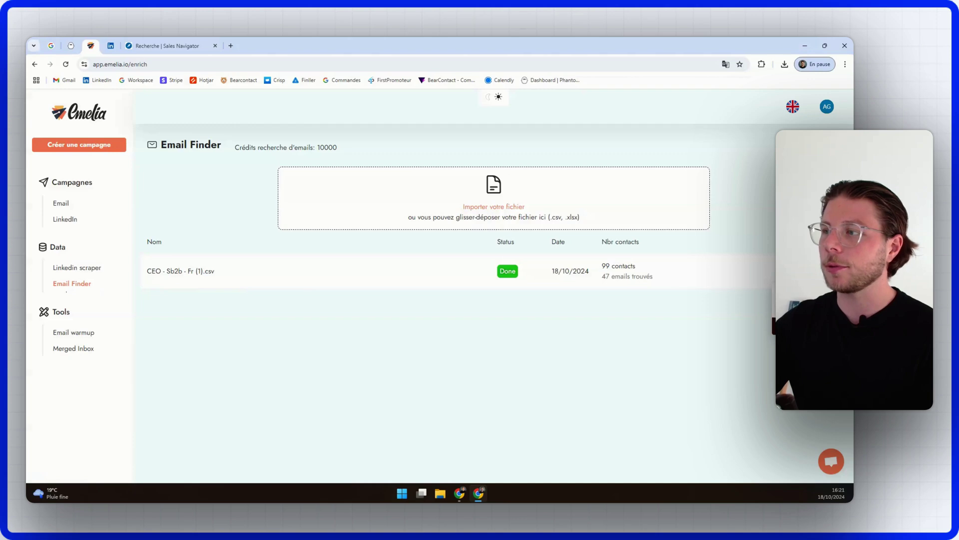
Step: Download the enriched contacts as .csv and create the email campaign 'C-Level - Sb2b - FR'
left_click(800, 292)
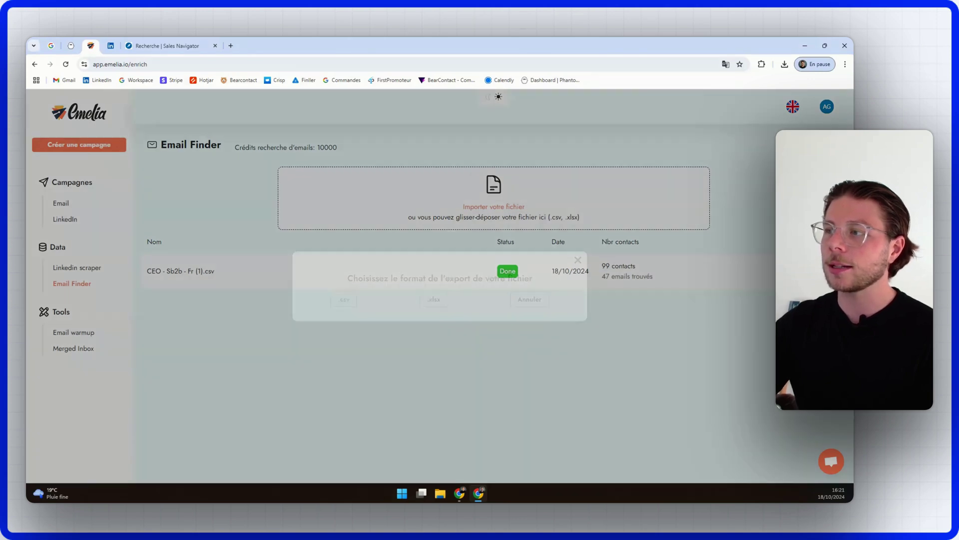
left_click(337, 303)
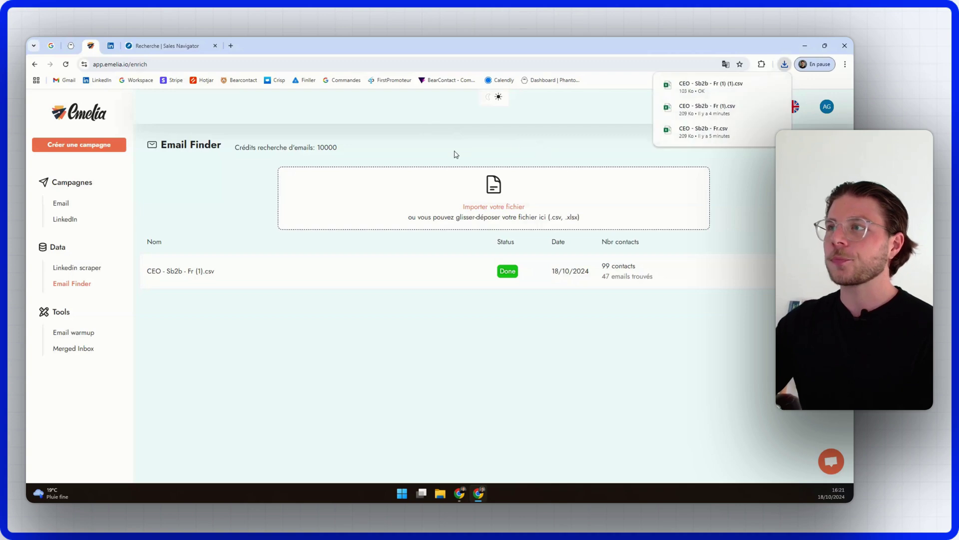
left_click(85, 148)
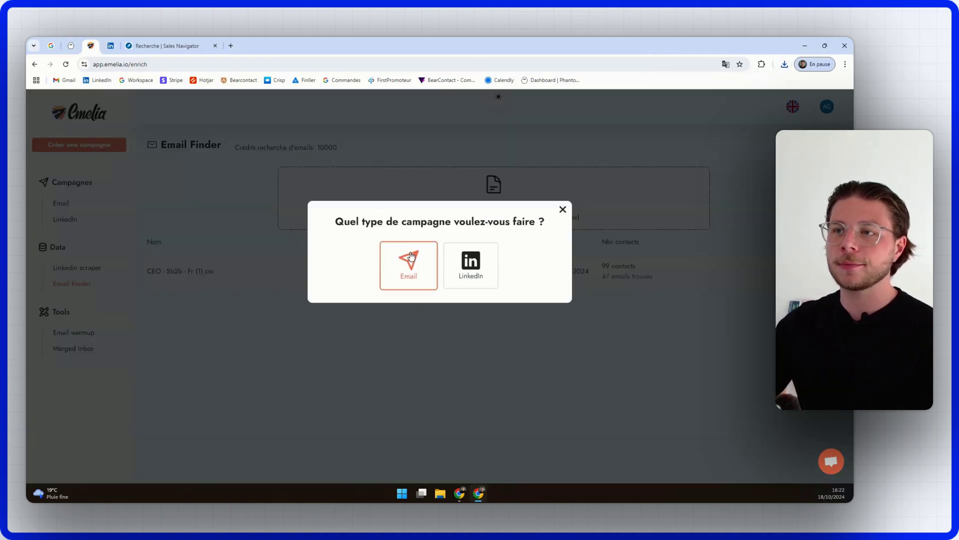
left_click(411, 256)
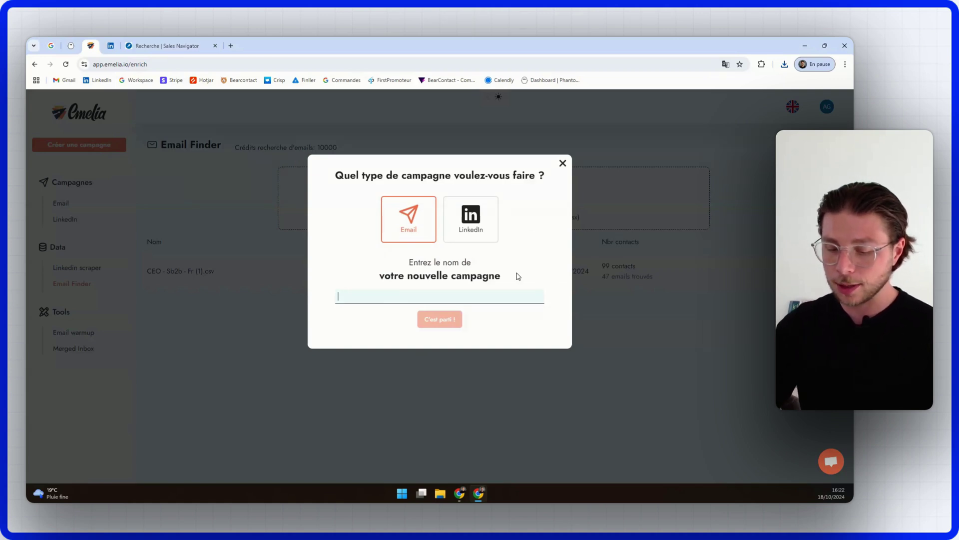
type("C-Level - Sb2b - FR")
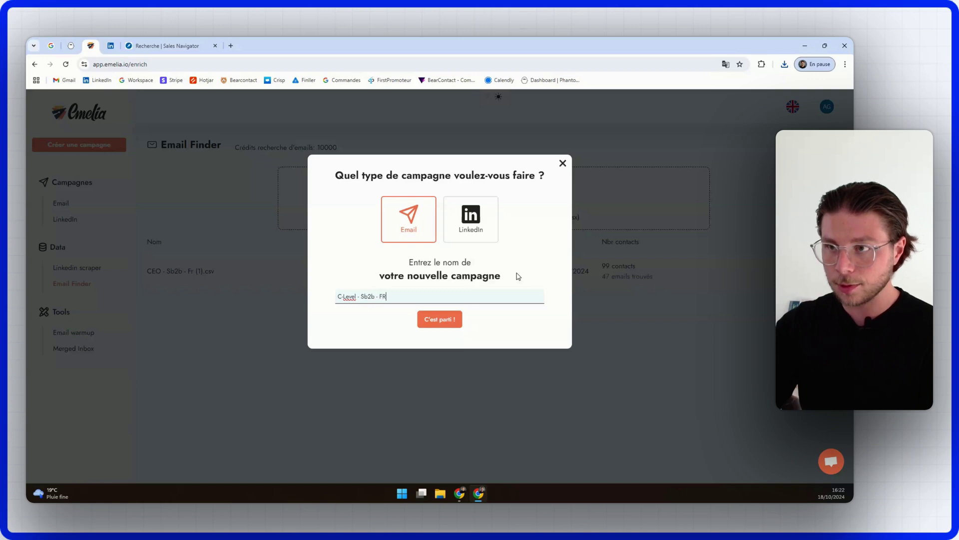
left_click(439, 319)
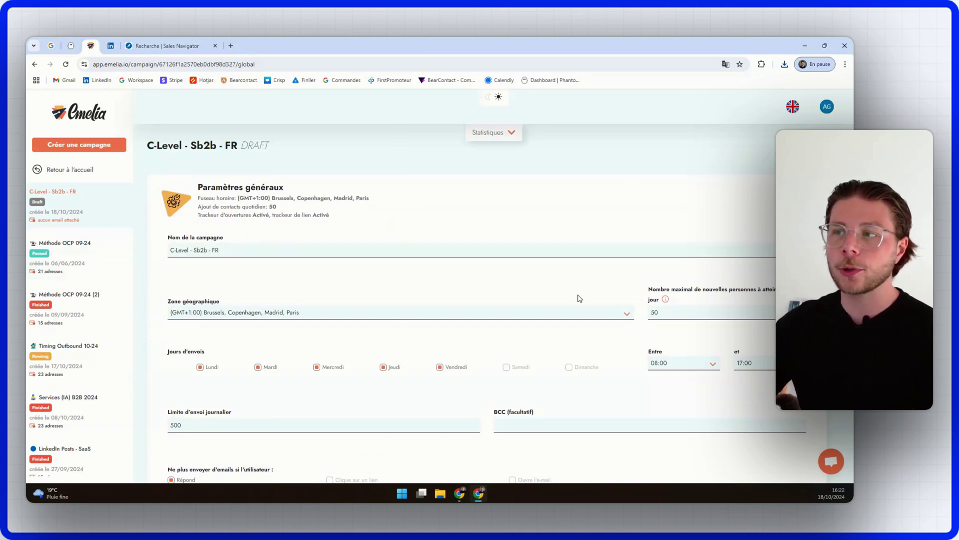
Step: Set the daily new-contacts limit to 35 and save the general settings
scroll(195, 368, "down", 2)
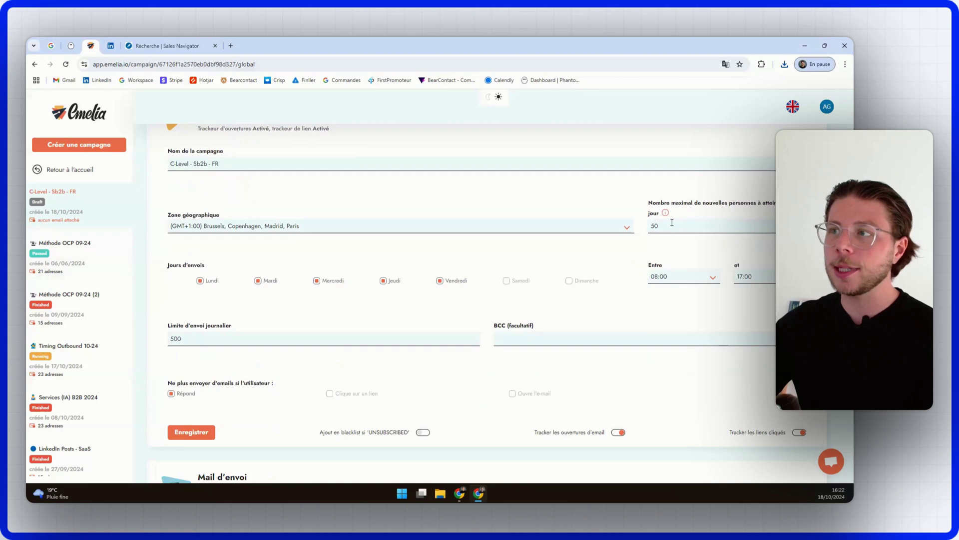
left_click_drag(672, 222, 594, 239)
type("3")
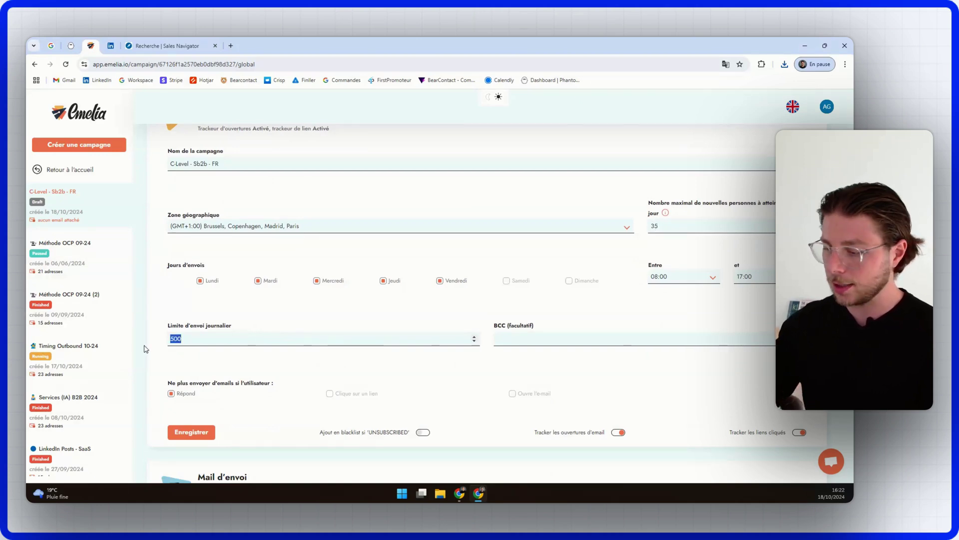
type("35")
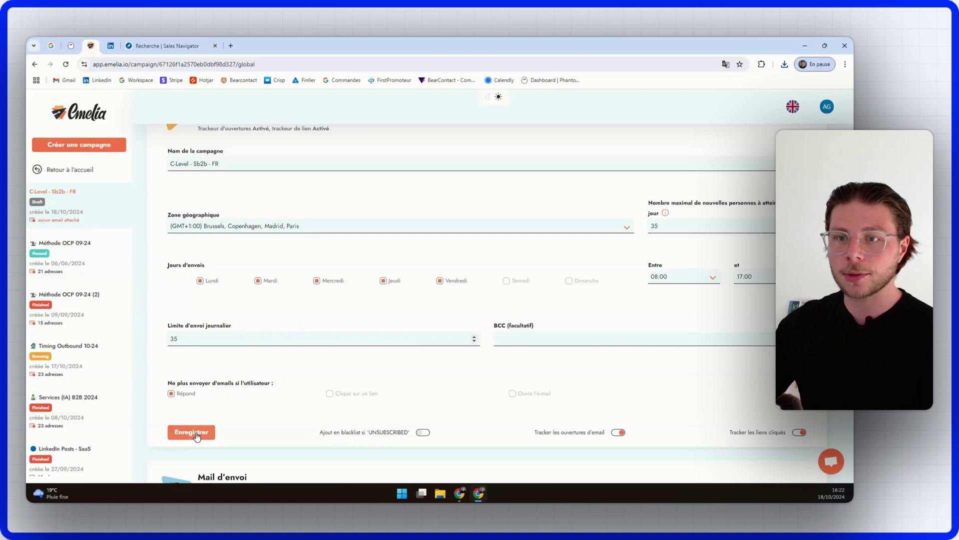
left_click(197, 437)
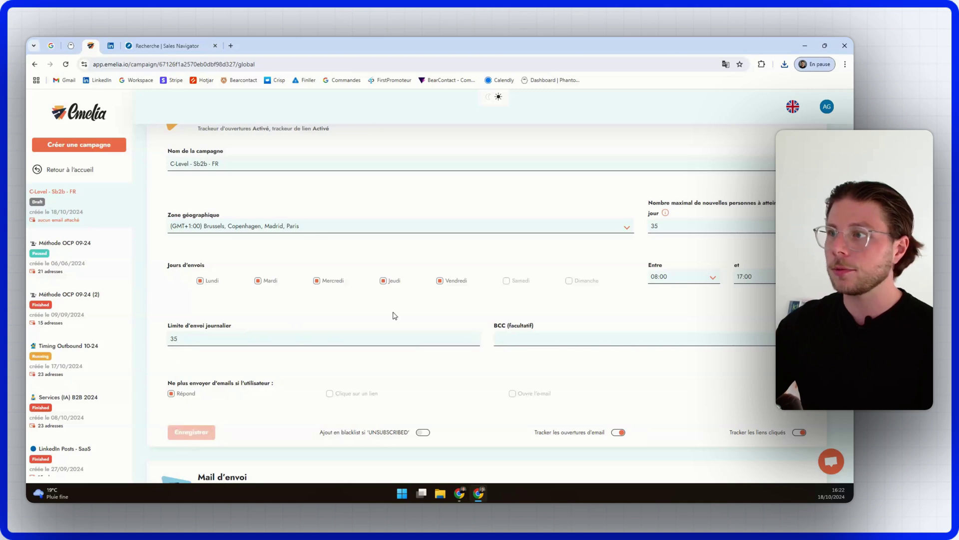
Step: Keep the GMT+1 Brussels time zone and 08:00 start time, then open Mail d'envoi
left_click(307, 231)
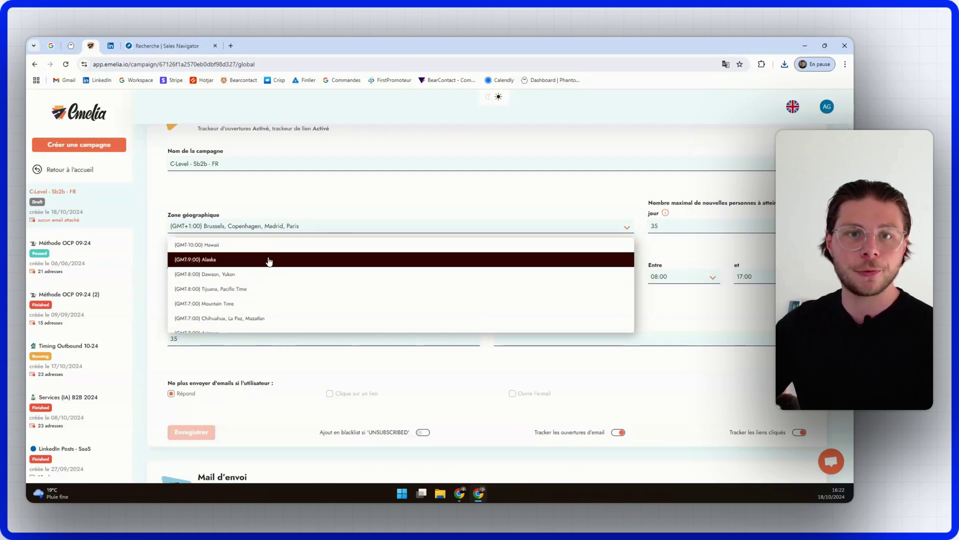
left_click(531, 204)
left_click(687, 280)
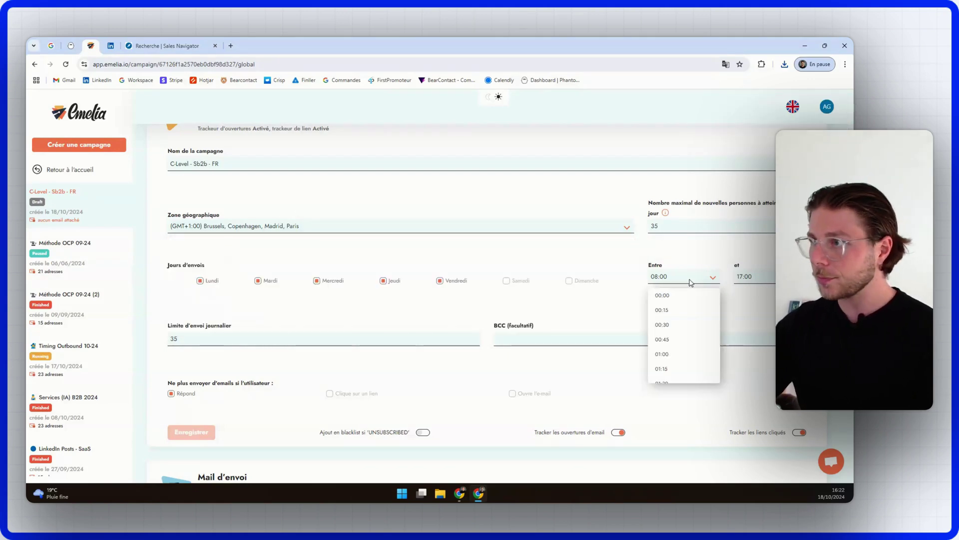
left_click(675, 255)
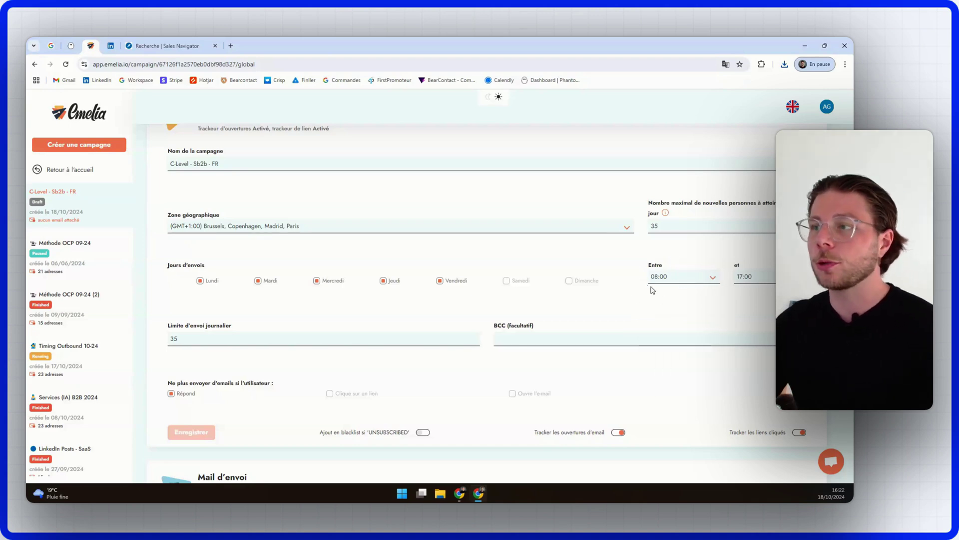
scroll(249, 397, "up", 2)
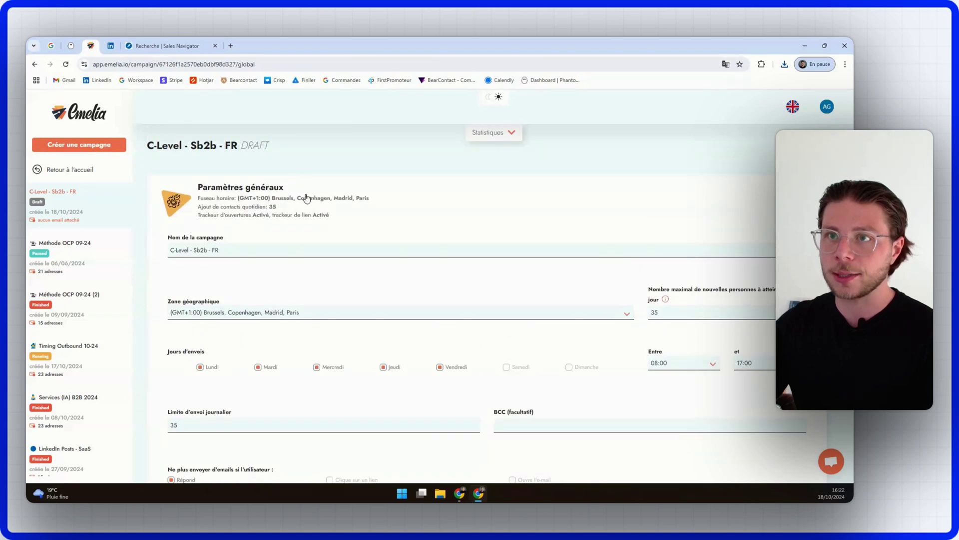
left_click(306, 199)
left_click(299, 267)
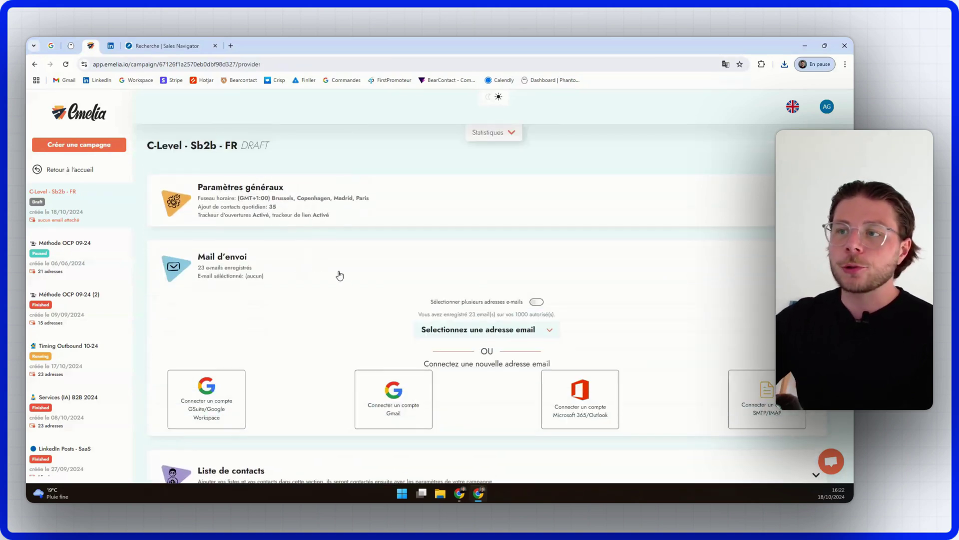
Step: Enable 'Sélectionner plusieurs adresses e-mails' and acknowledge the scaling notice
scroll(339, 276, "down", 2)
left_click(535, 216)
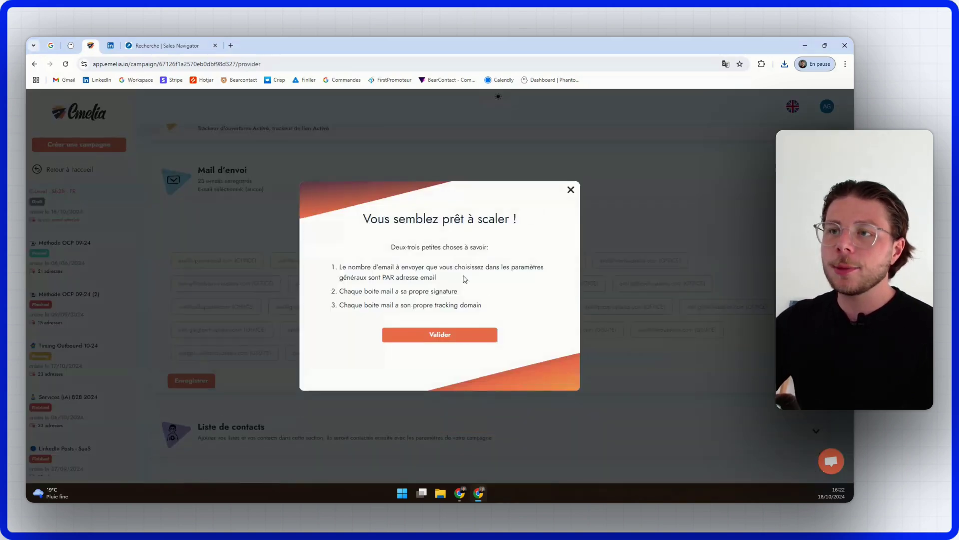
left_click(470, 337)
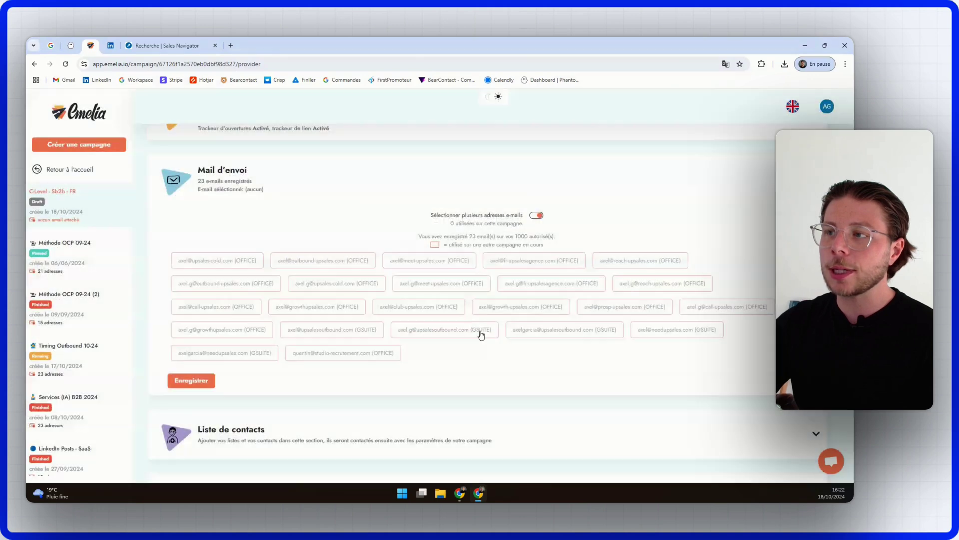
Step: Assign six sender addresses to the campaign and collapse the Mail d'envoi section
scroll(534, 261, "down", 3)
left_click(261, 269)
scroll(250, 290, "up", 3)
left_click(326, 281)
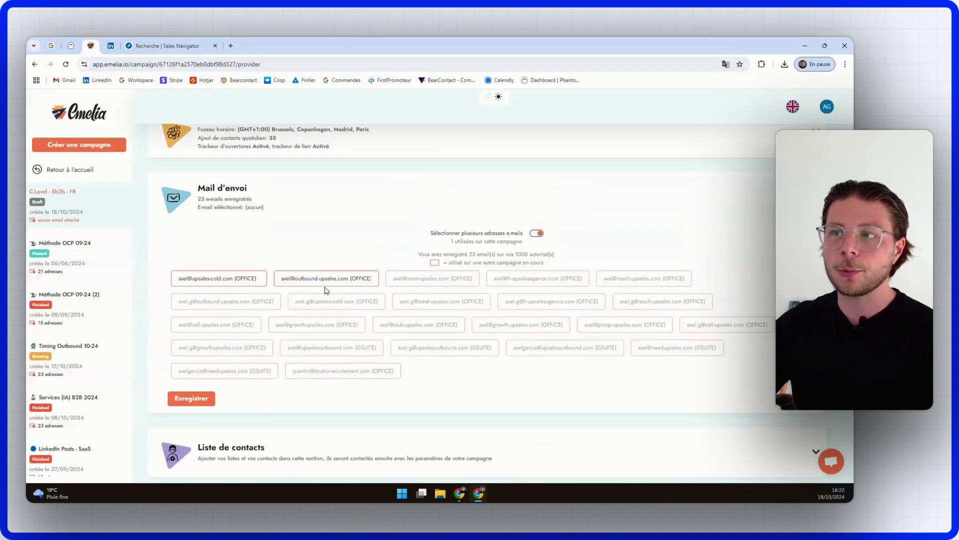
left_click(462, 281)
left_click(522, 283)
left_click(637, 281)
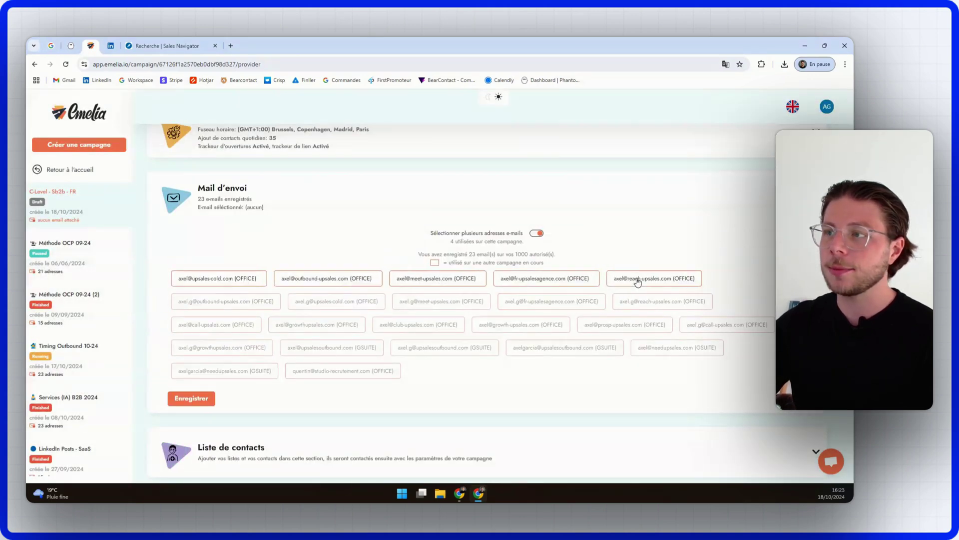
left_click(257, 305)
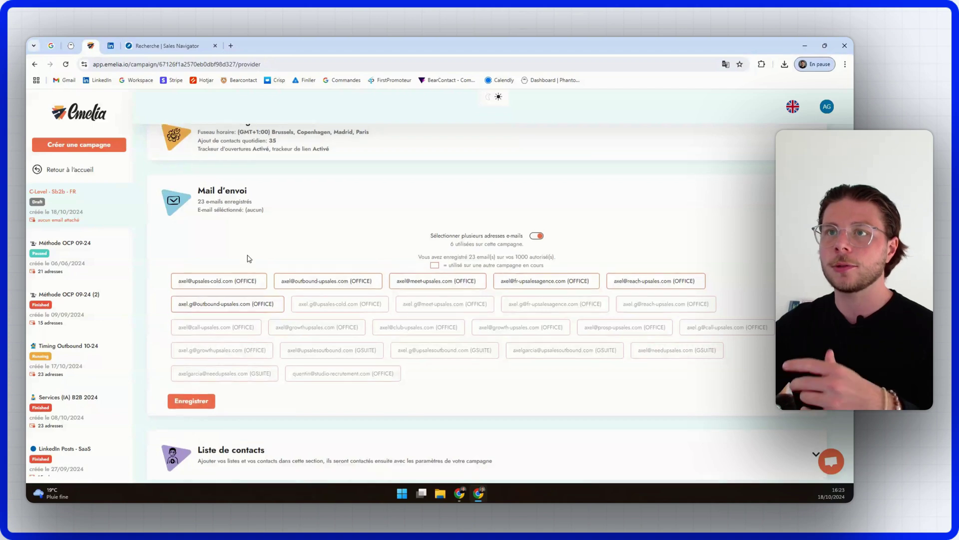
scroll(273, 227, "up", 2)
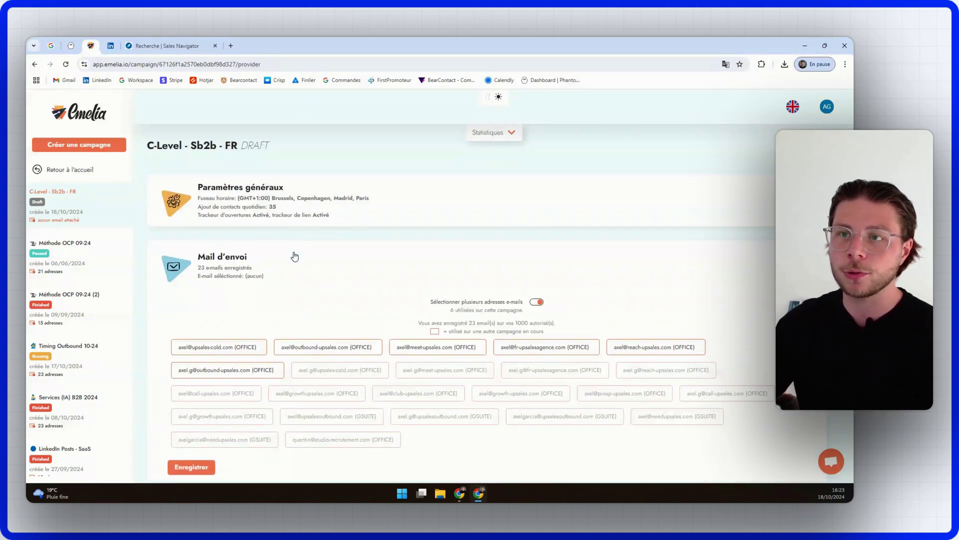
left_click(295, 256)
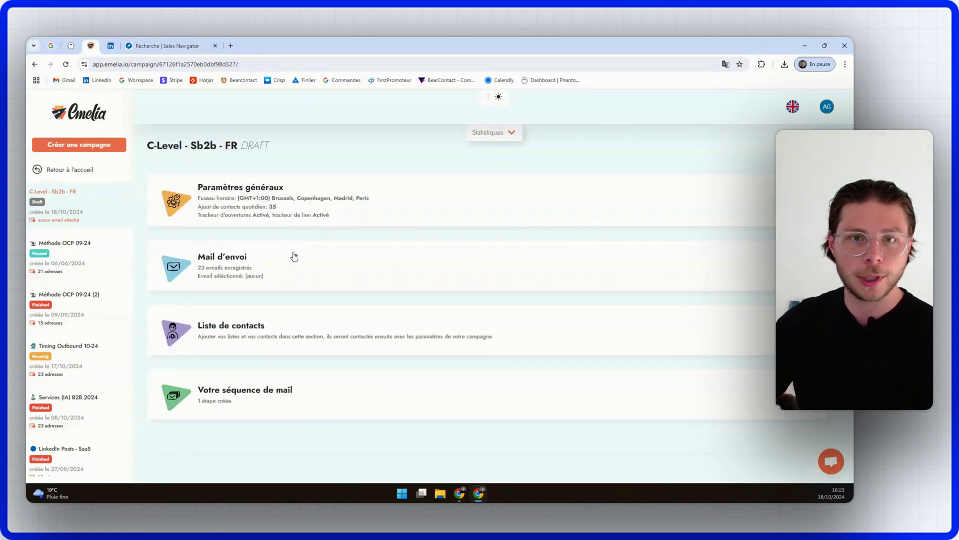
Step: Start a contact import from the 'CEO - Sb2b - Fr (1) (1)' file into a new list 'sb2b fr'
left_click(361, 334)
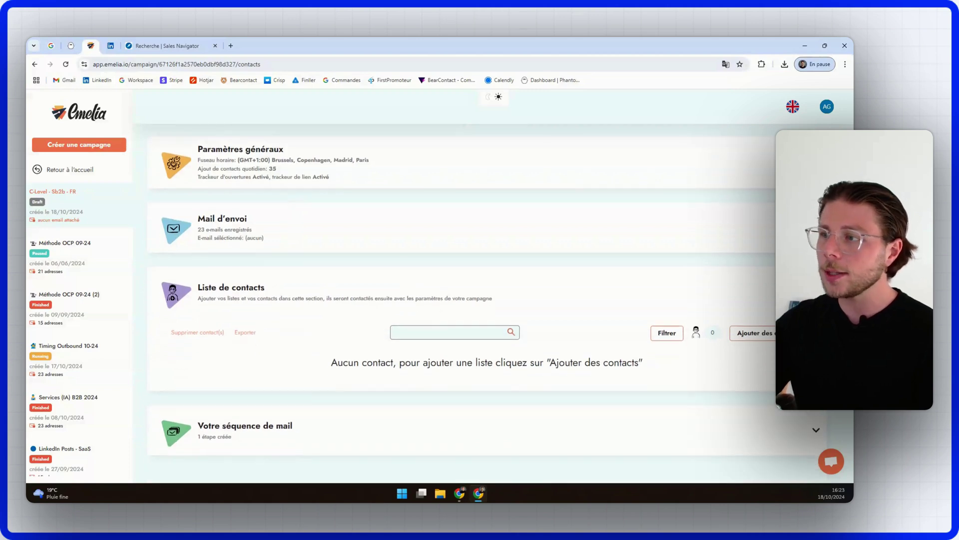
left_click(752, 333)
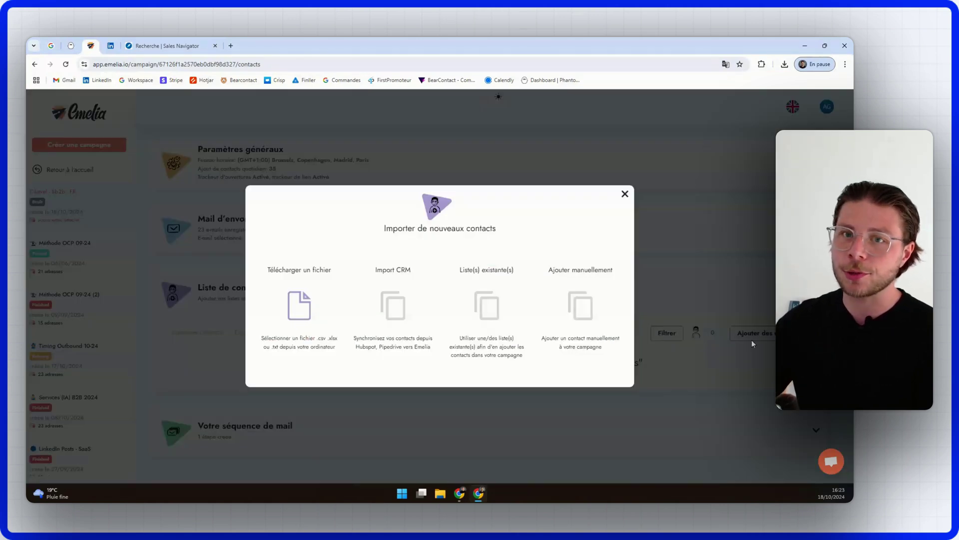
left_click(311, 302)
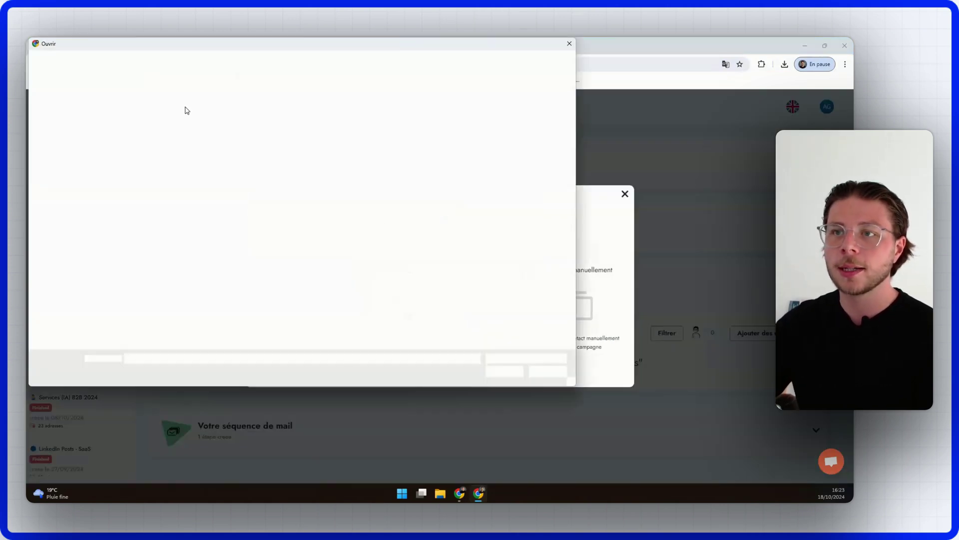
left_click(125, 129)
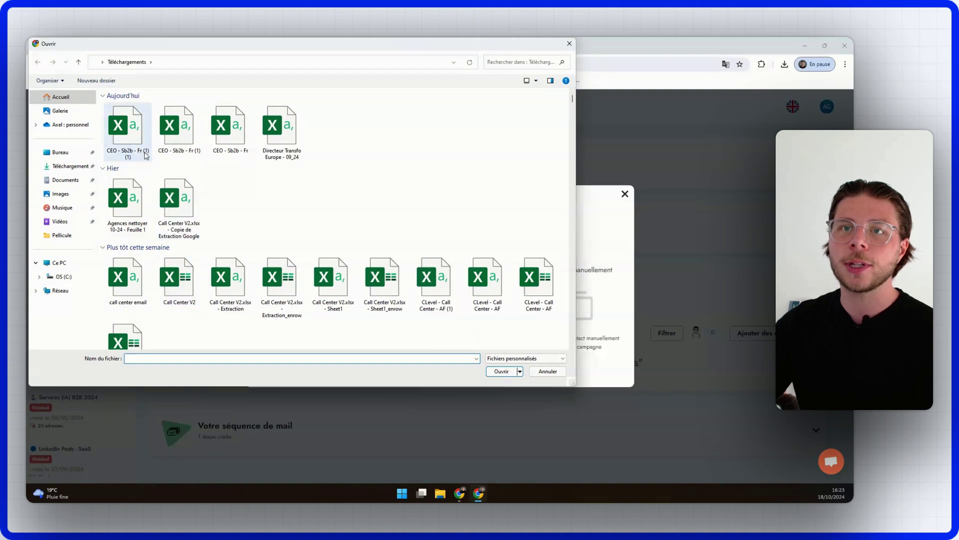
left_click(501, 371)
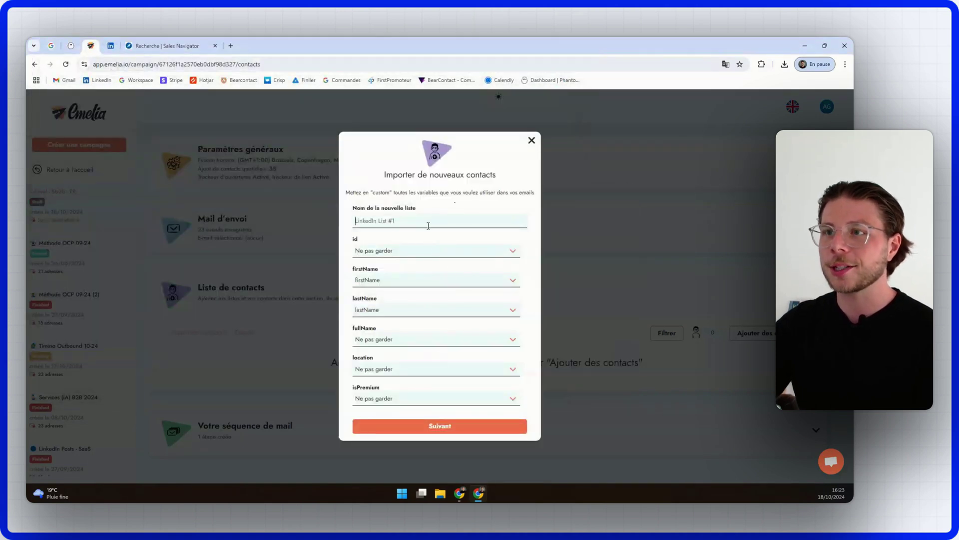
type("sb2b fr")
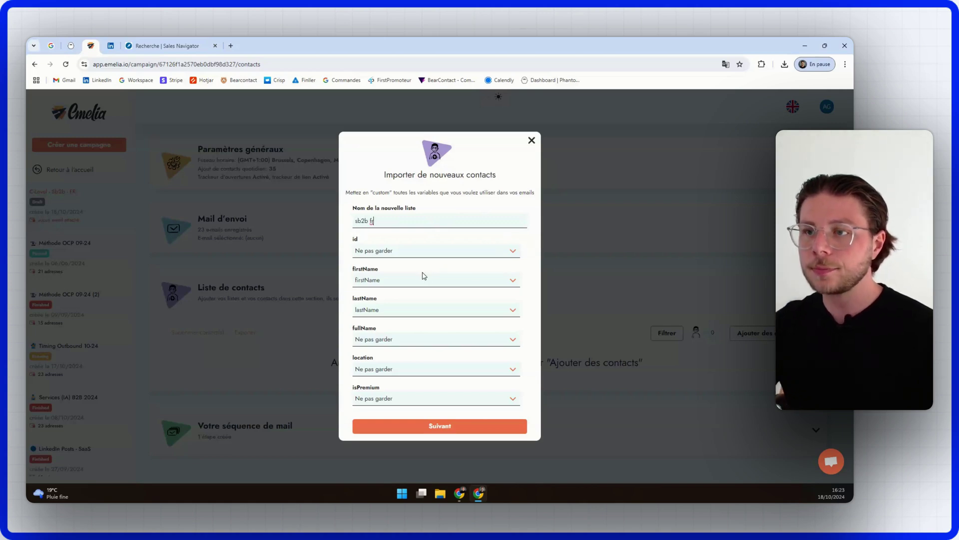
Step: Map the title, company, industry and companyWebsite columns as custom variables
scroll(408, 298, "down", 3)
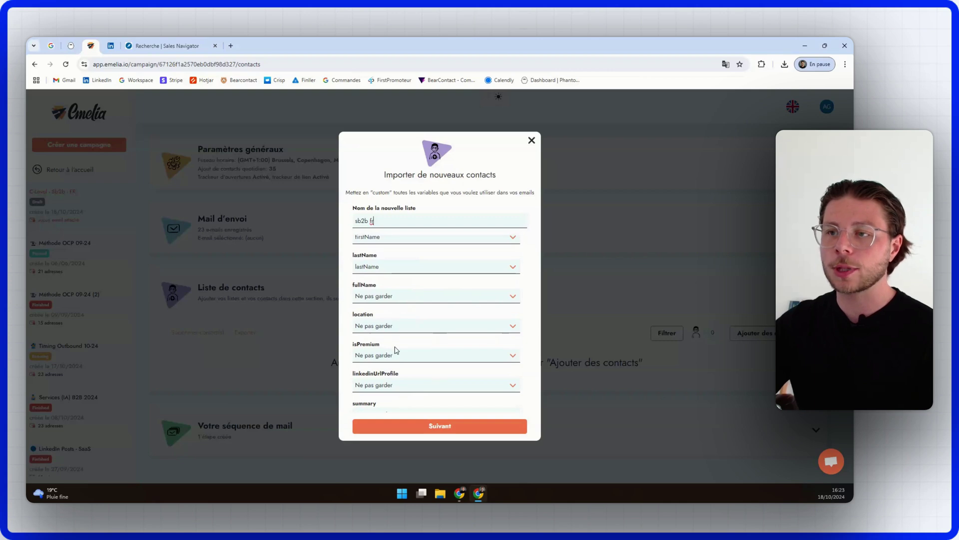
scroll(394, 351, "up", 3)
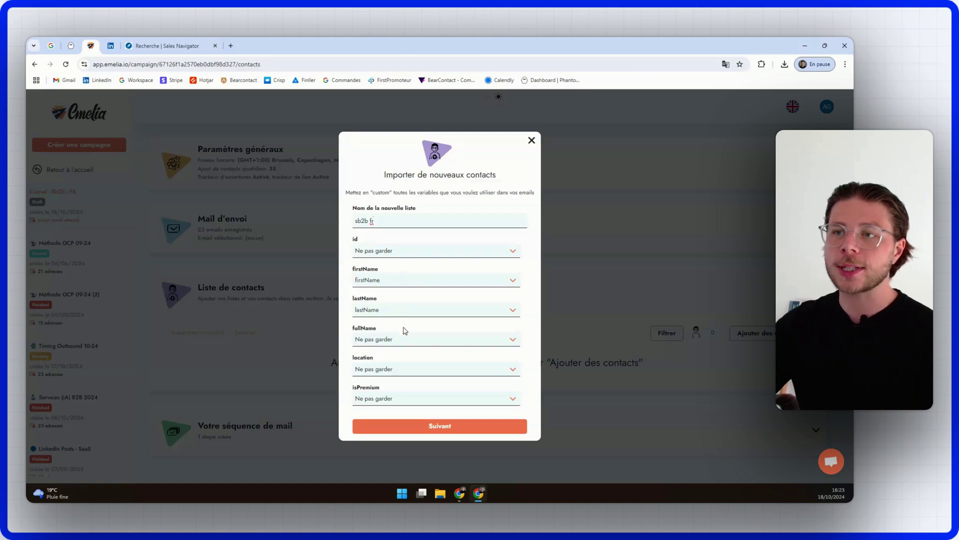
scroll(406, 323, "down", 2)
scroll(402, 323, "down", 3)
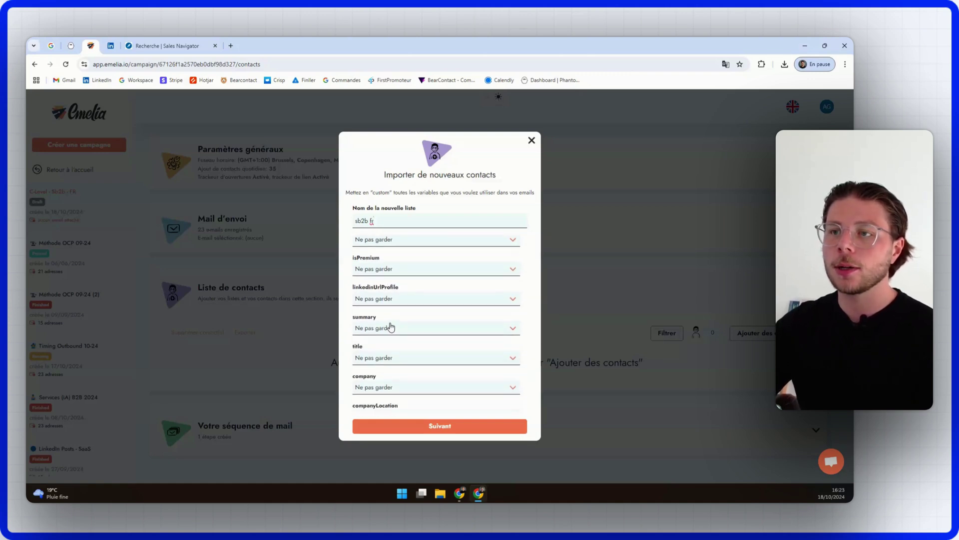
left_click(399, 315)
left_click(399, 392)
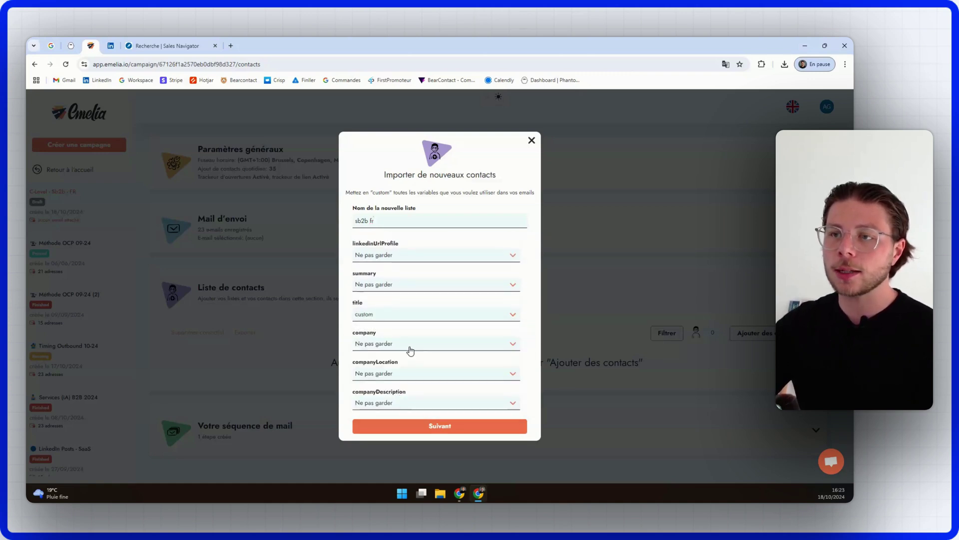
scroll(403, 309, "down", 3)
left_click(399, 260)
left_click(403, 335)
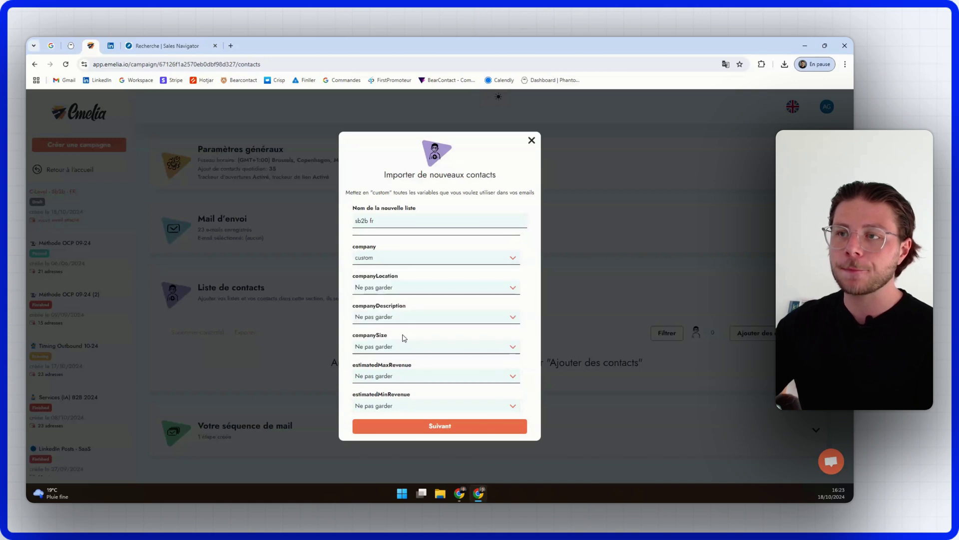
scroll(398, 370, "up", 1)
scroll(402, 369, "down", 2)
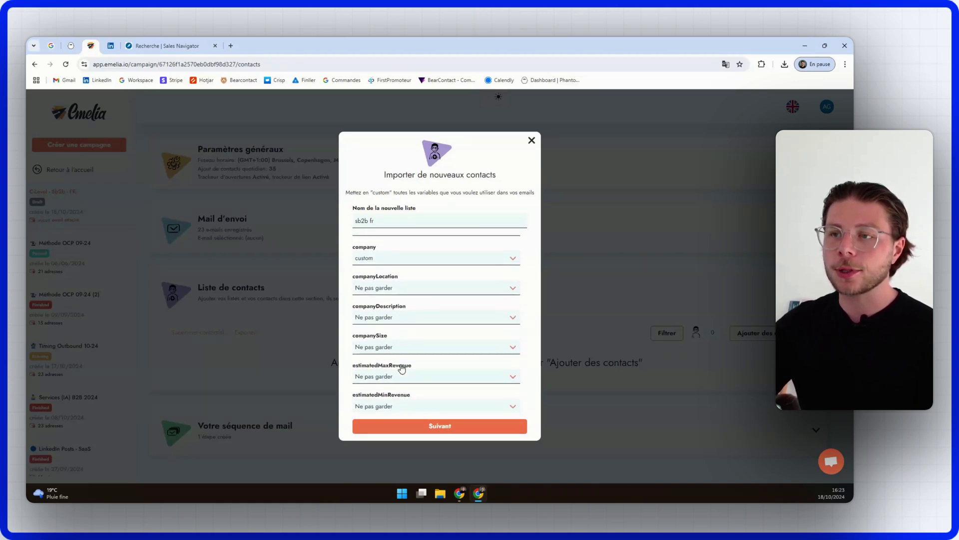
scroll(402, 368, "down", 1)
left_click(402, 352)
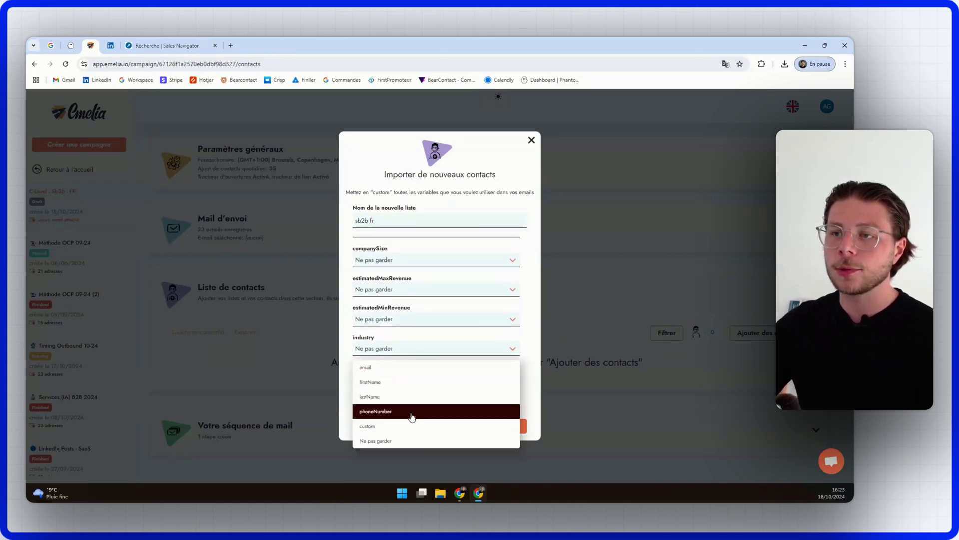
left_click(407, 417)
scroll(435, 343, "down", 2)
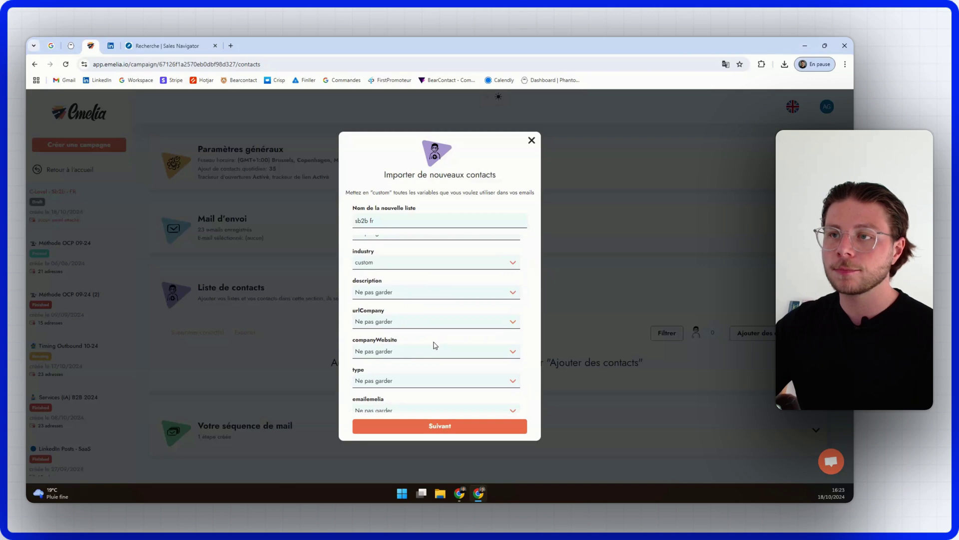
scroll(433, 346, "down", 2)
scroll(432, 346, "down", 1)
scroll(428, 346, "up", 2)
left_click(421, 297)
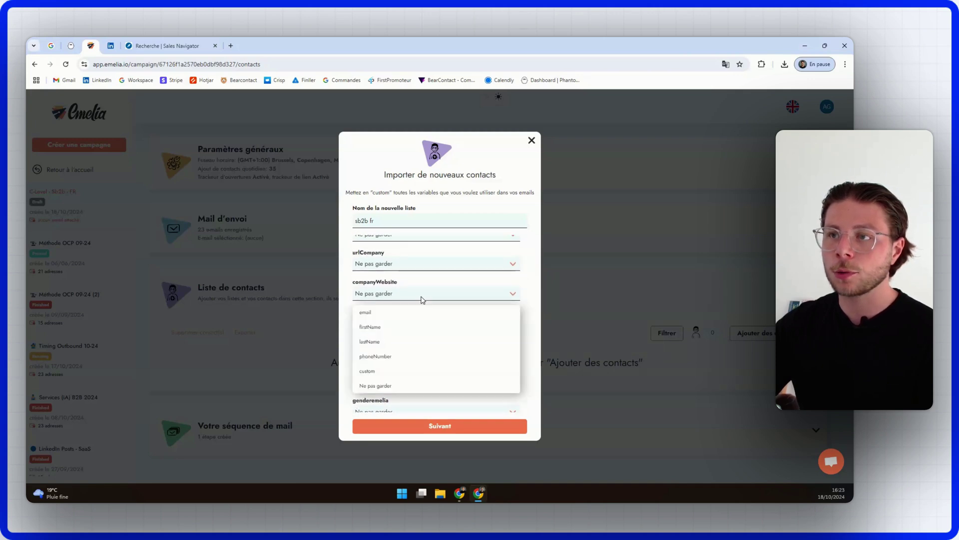
left_click(418, 370)
Step: Map the emailemelia column to email and proceed to the contacts preview
scroll(420, 353, "down", 2)
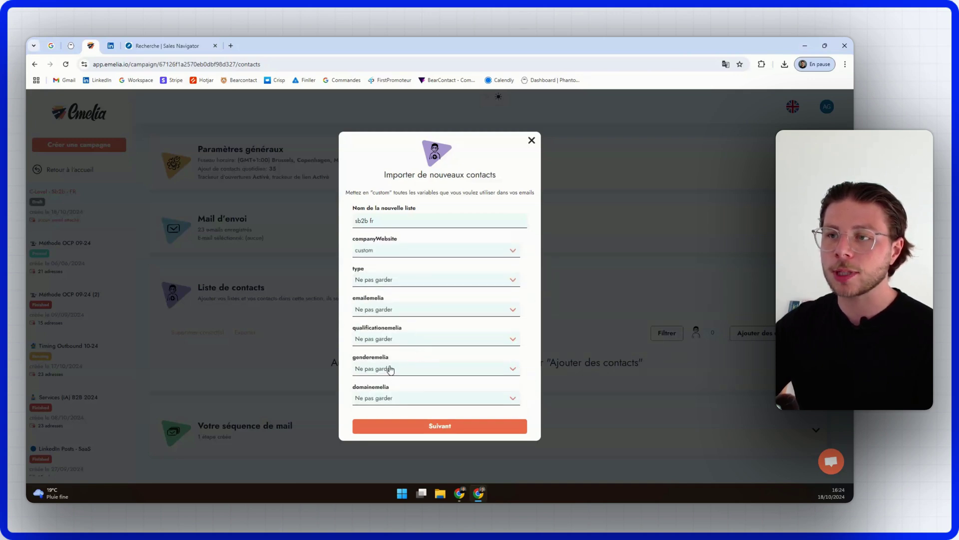
left_click(431, 429)
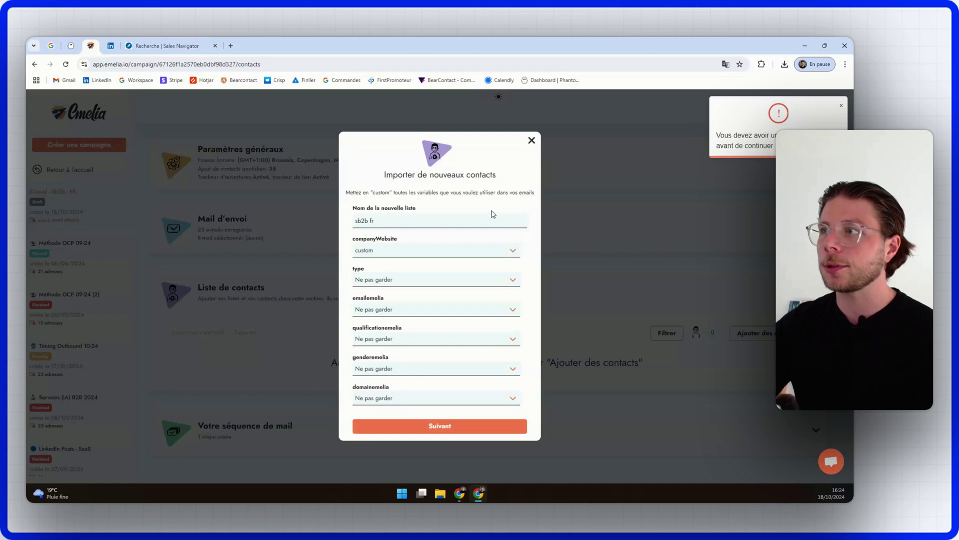
scroll(432, 363, "up", 6)
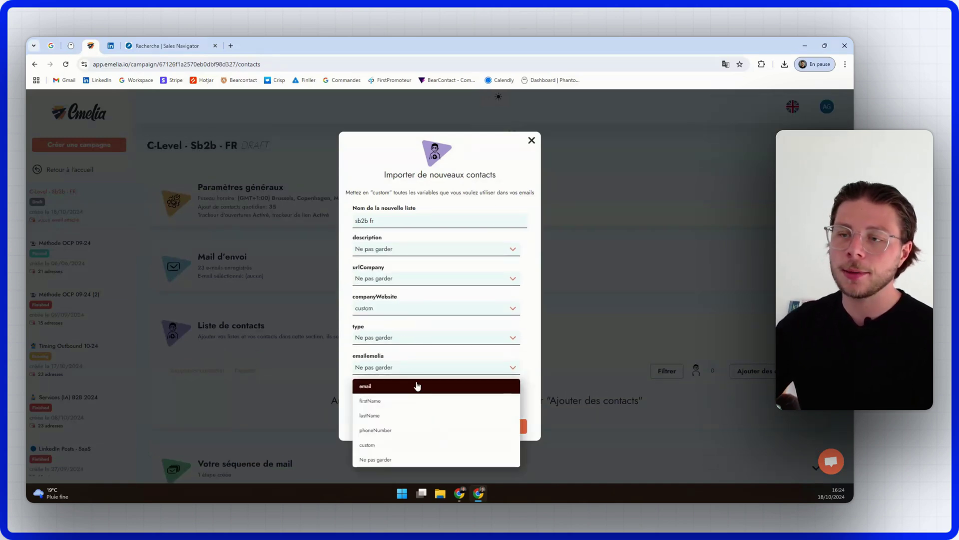
left_click(416, 386)
scroll(392, 375, "down", 2)
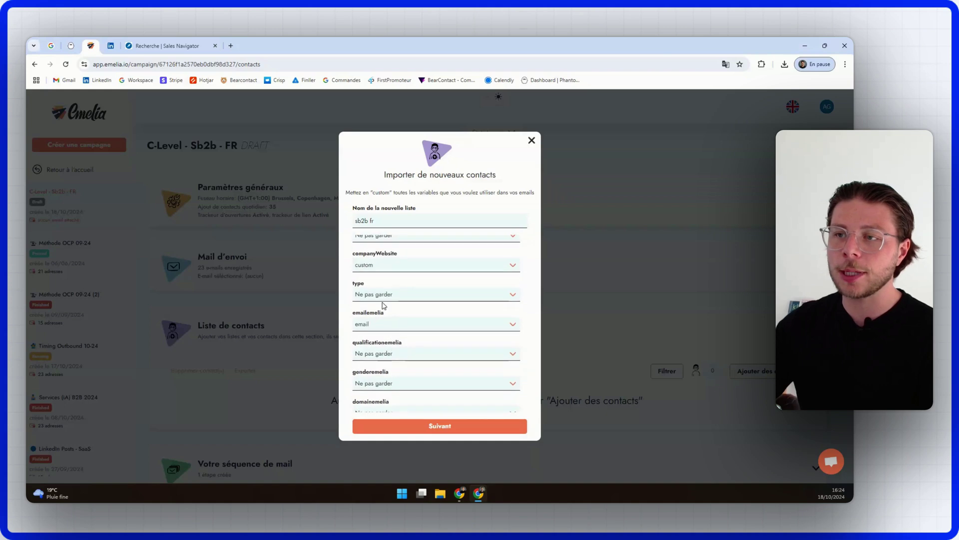
scroll(387, 340, "down", 1)
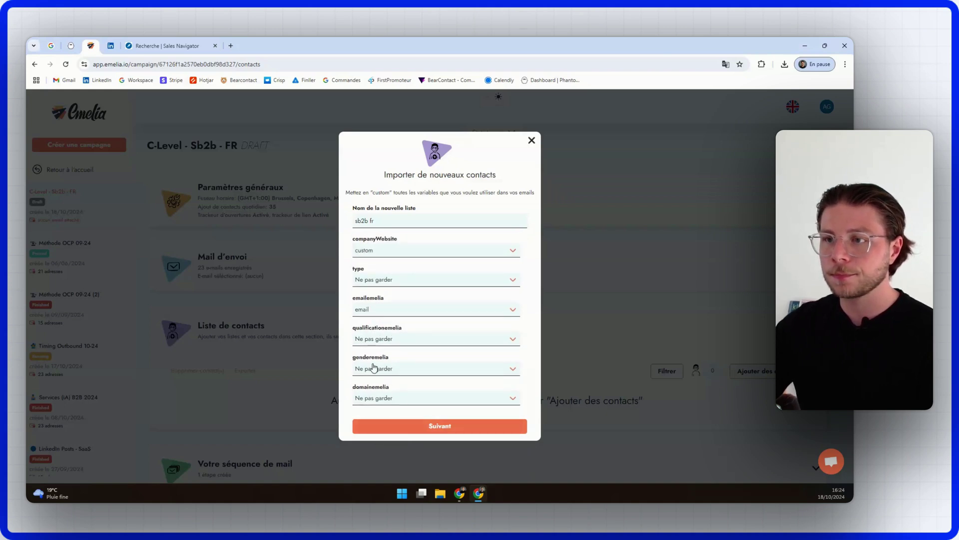
left_click(394, 426)
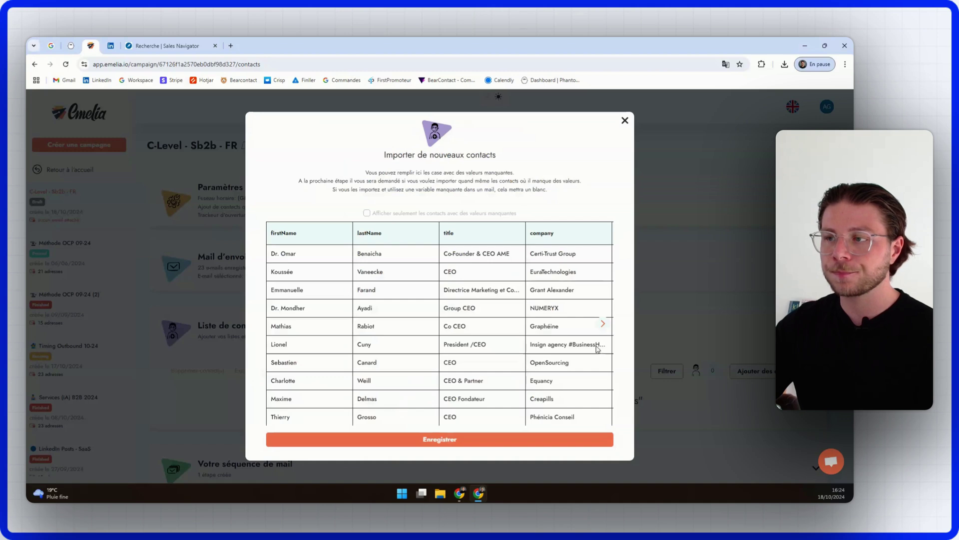
Step: Save the list, importing all 47 contacts despite 9 having missing fields
left_click(604, 325)
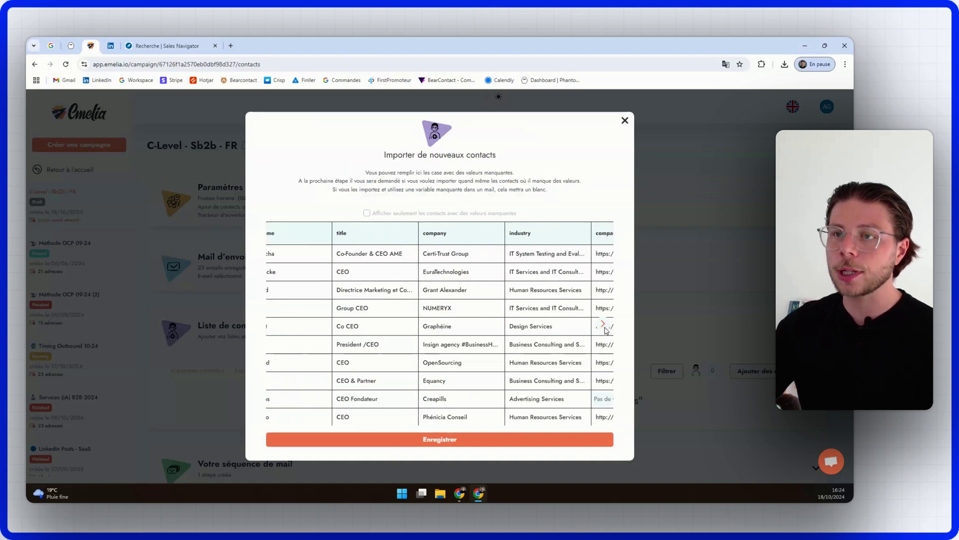
left_click(468, 441)
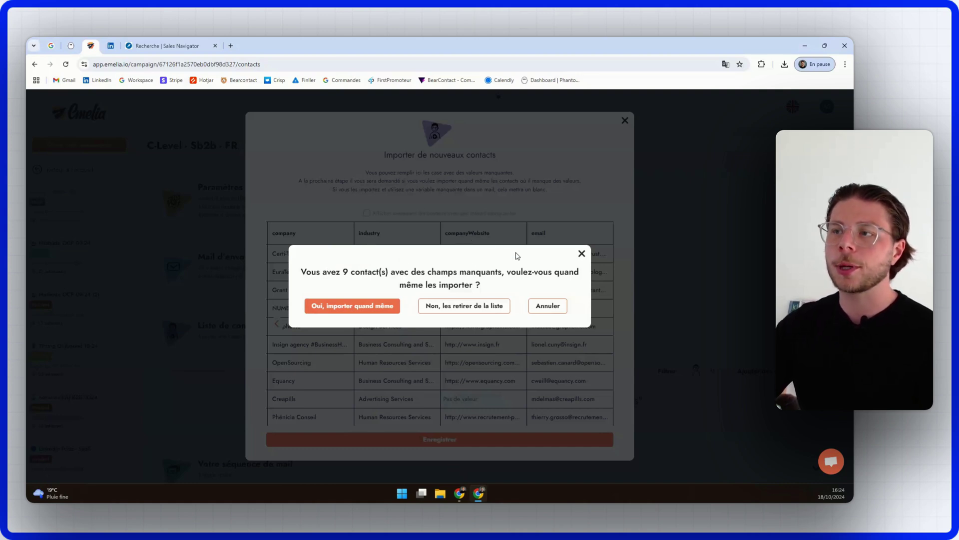
left_click(342, 307)
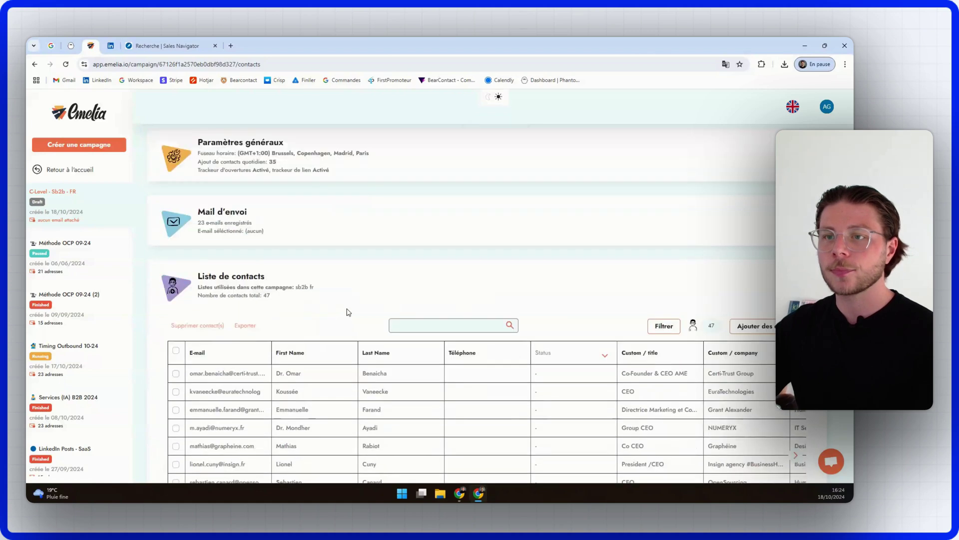
Step: Select all 47 contacts in the campaign's contact list
scroll(349, 312, "down", 2)
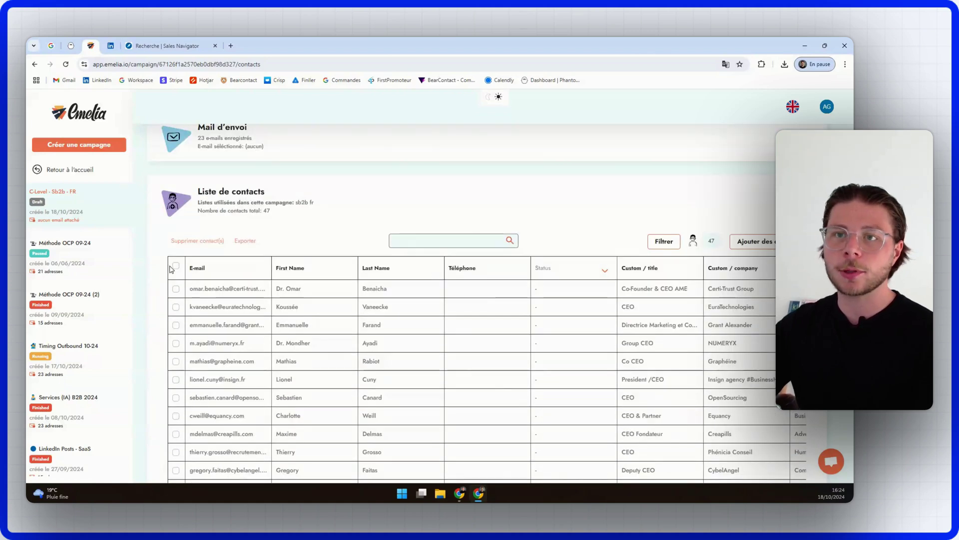
scroll(362, 215, "down", 2)
scroll(210, 262, "up", 2)
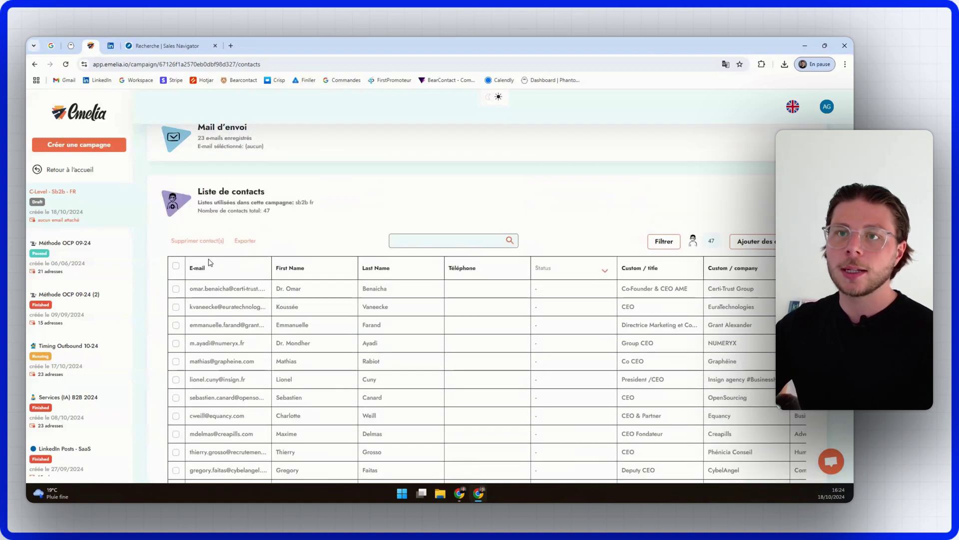
left_click(176, 268)
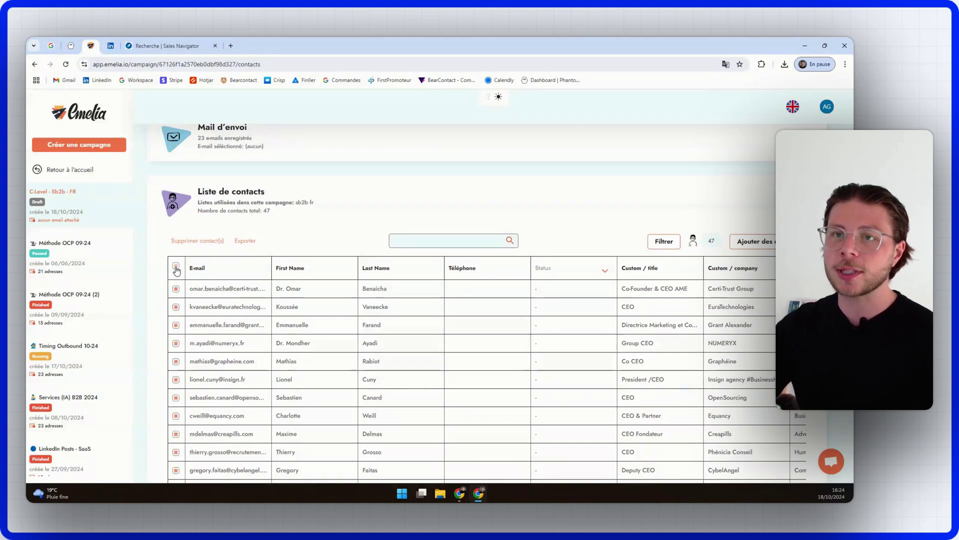
Step: Filter the selected contacts to remove blacklisted ones, then expand the mail sequence editor
left_click(644, 241)
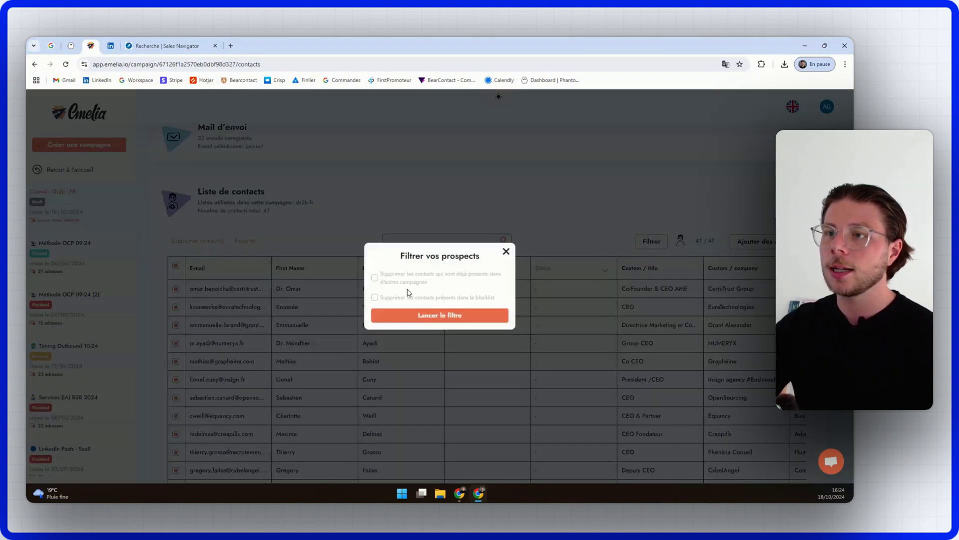
left_click(374, 297)
left_click(417, 319)
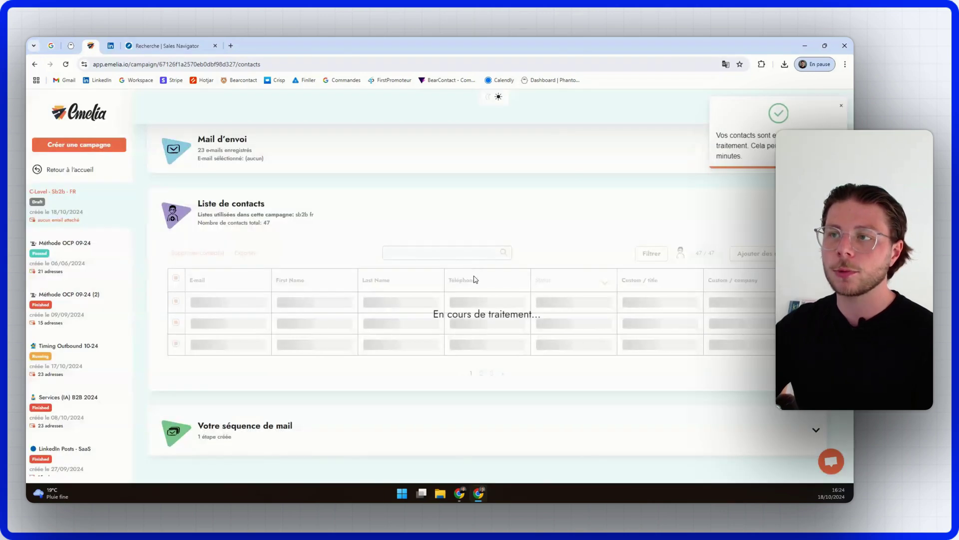
left_click(842, 109)
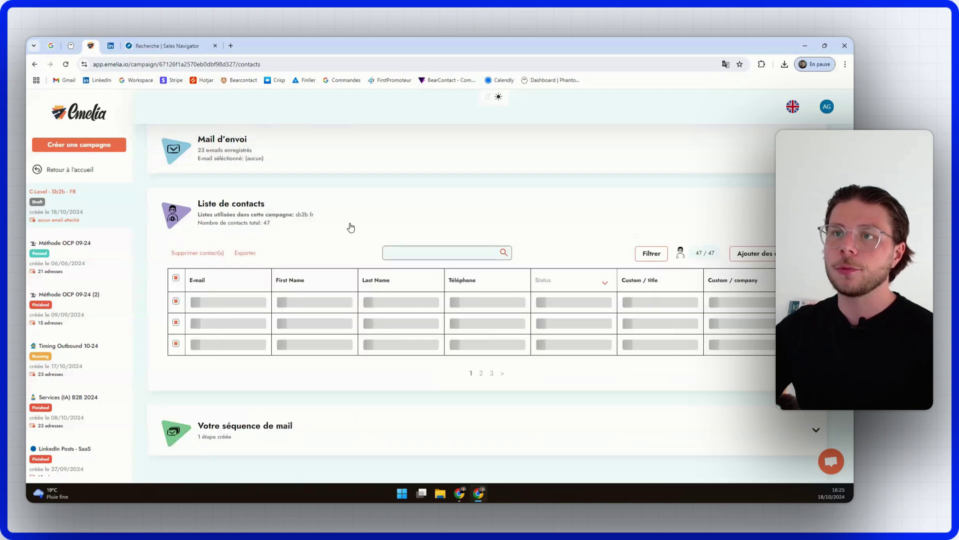
left_click(290, 203)
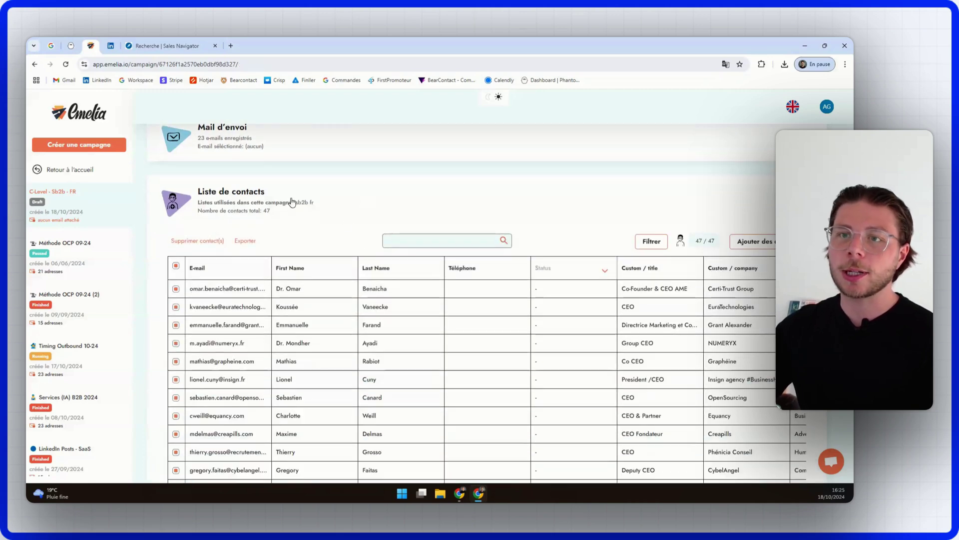
left_click(278, 398)
Step: Enter 'Service b2b' as the subject of Étape 1
scroll(272, 359, "down", 3)
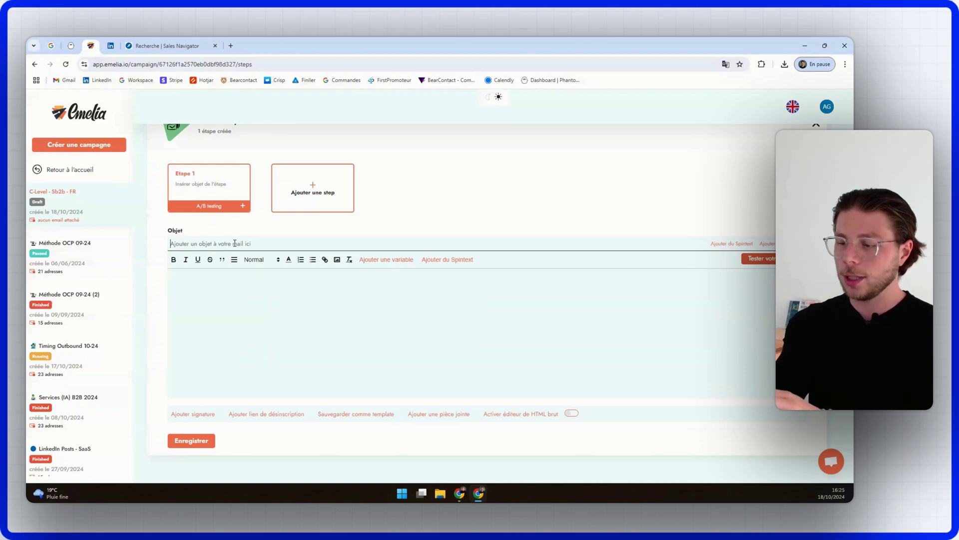
type("s")
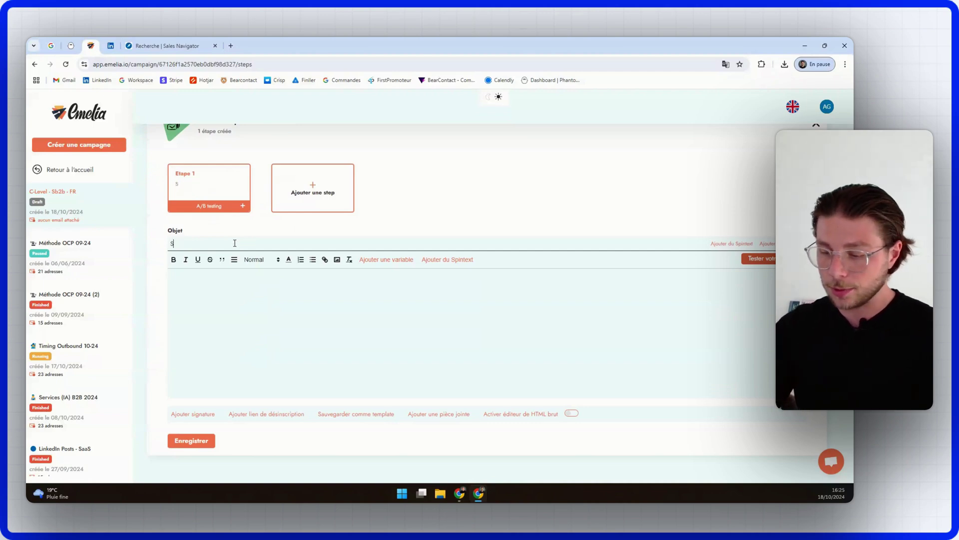
key("BackSpace")
type("Service b2b")
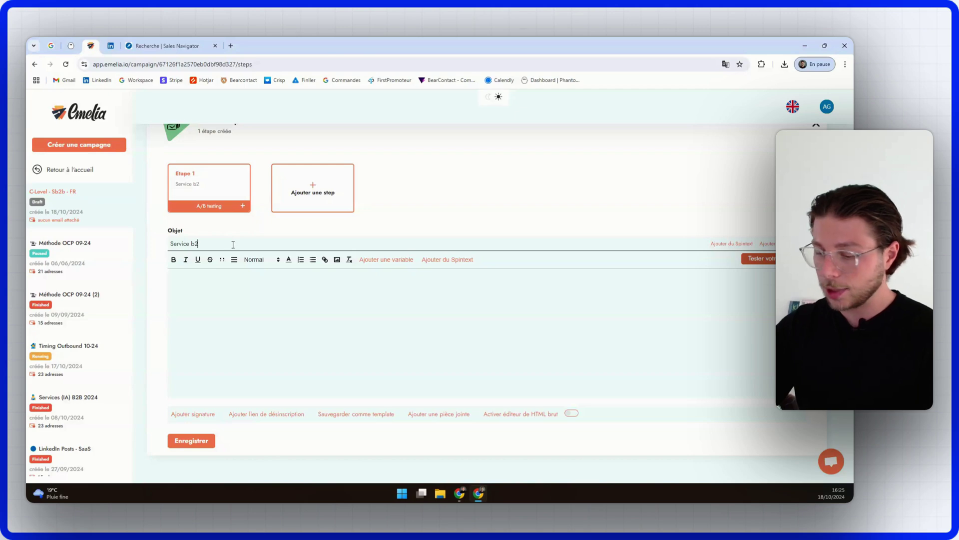
Step: Start the body with 'Bonjour {{firstName}},' followed by a new line
left_click(243, 288)
type("Bonjour")
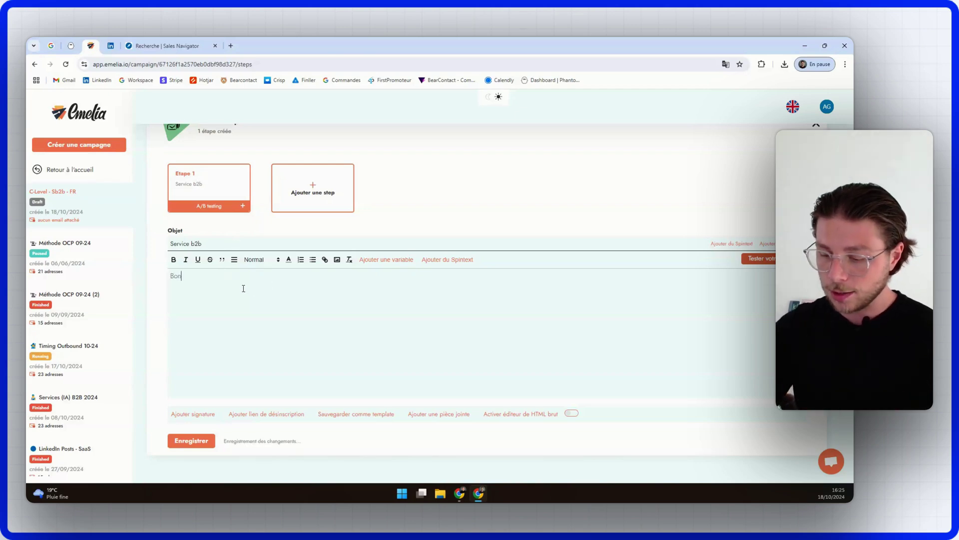
left_click(390, 269)
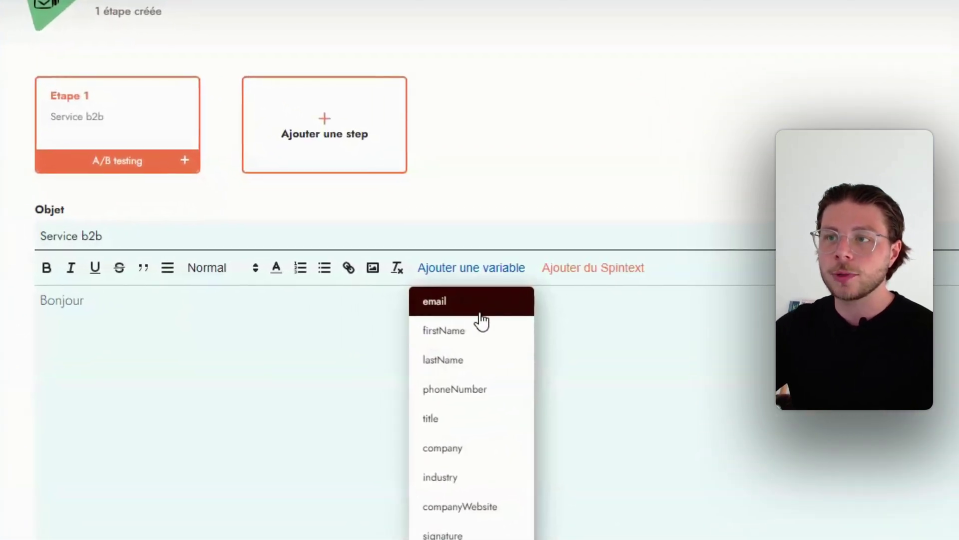
left_click(489, 337)
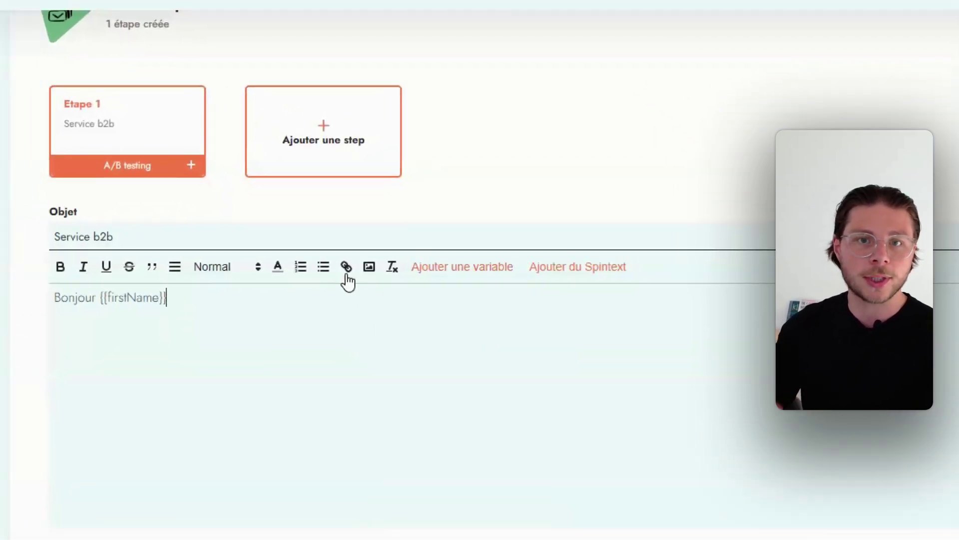
type(",")
key("Return")
key("Return")
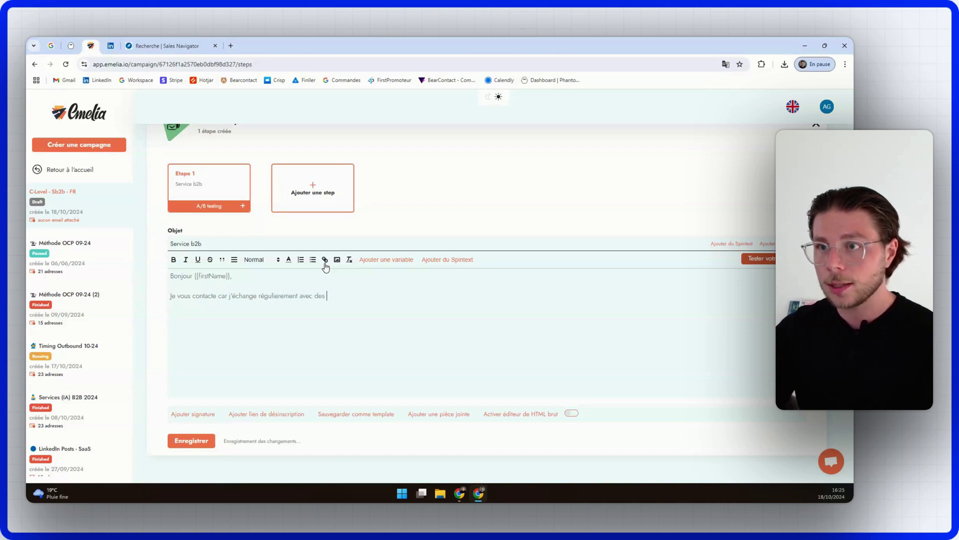
Step: Insert the {{title}} contact variable into the opening sentence after 'avec des'
left_click(397, 260)
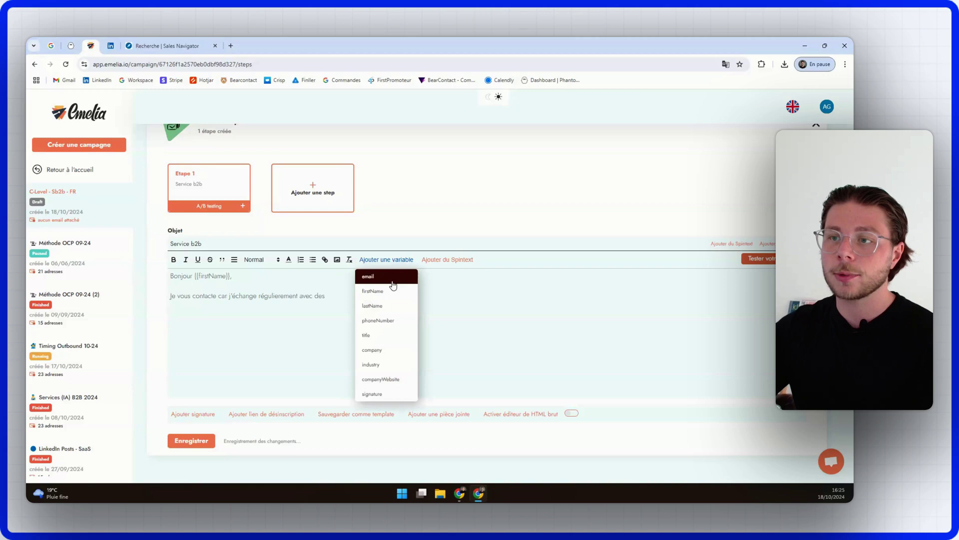
left_click(395, 336)
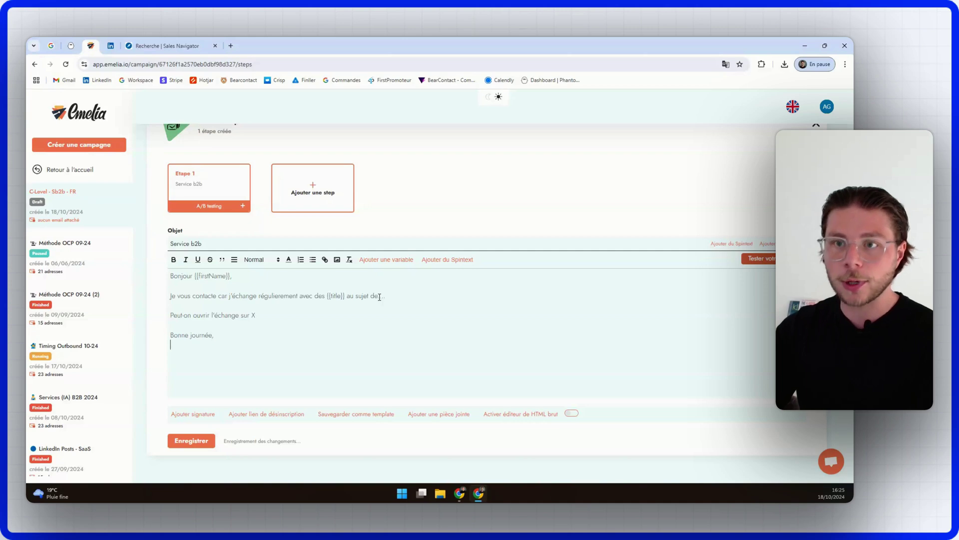
Step: Add the {{signature}} variable as the closing line of the Étape 1 email body
left_click(386, 260)
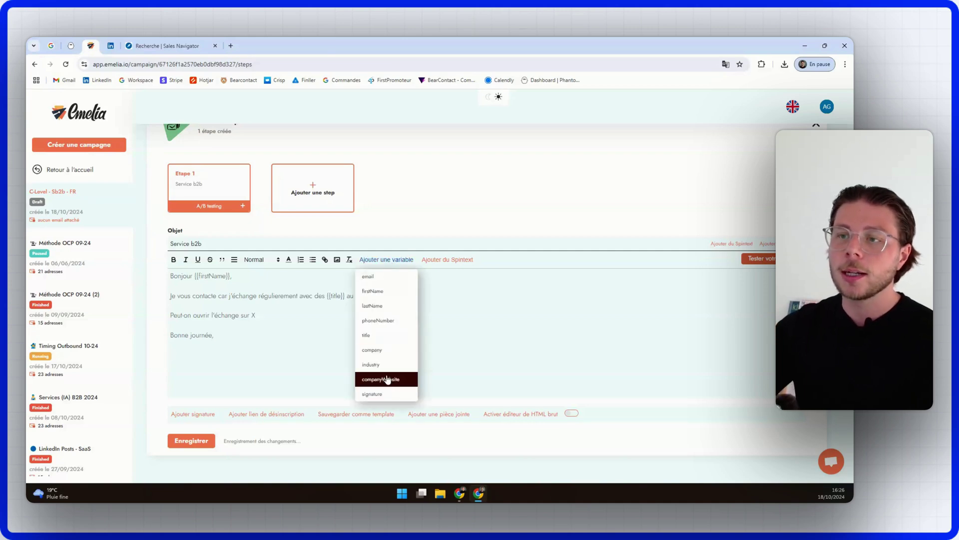
left_click(390, 392)
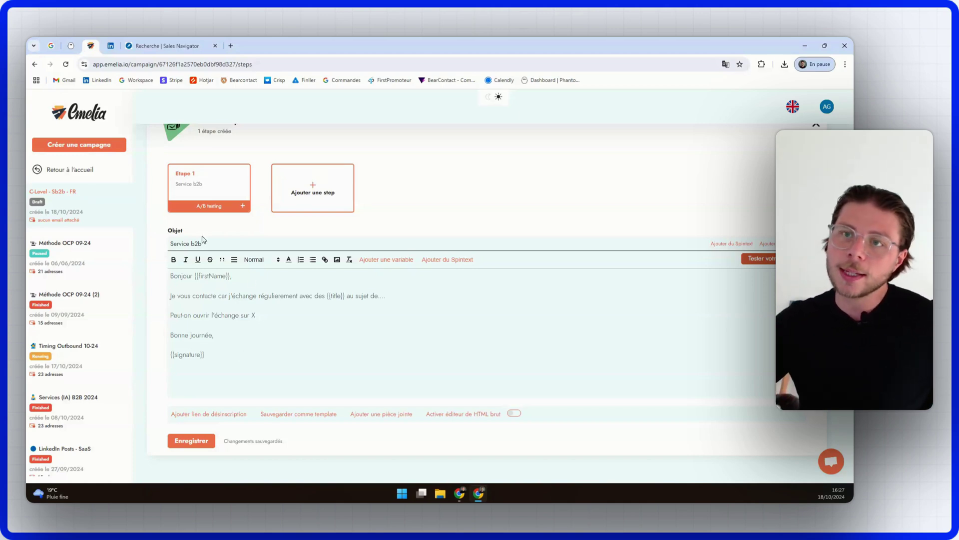
triple_click(218, 355)
left_click(214, 360)
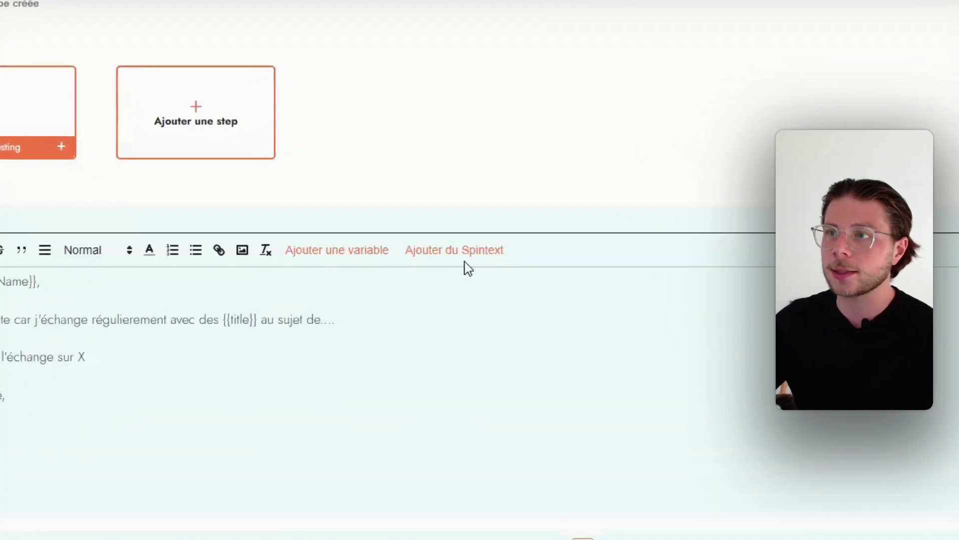
Step: Insert a spintext block after the sign-off and make 'Bonne journée,' its first variant
left_click(450, 261)
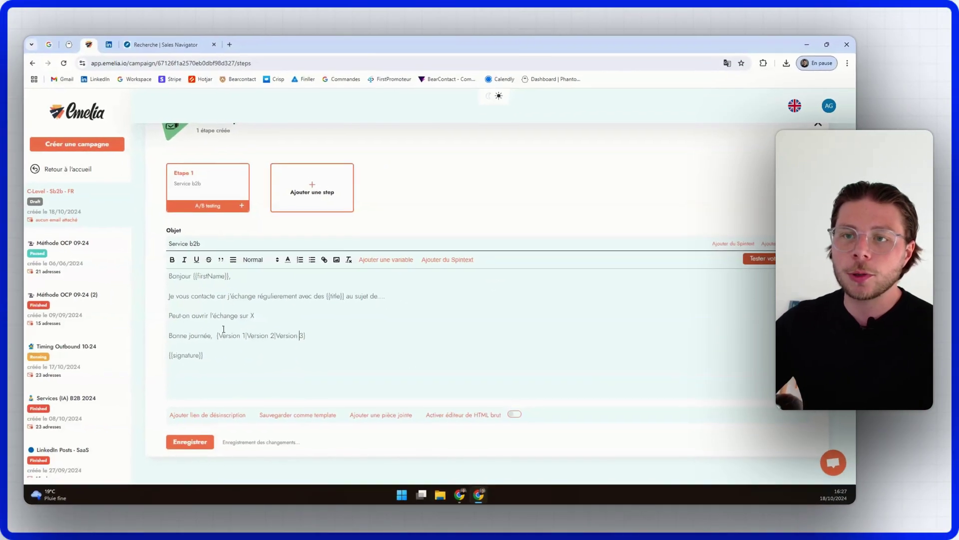
left_click_drag(213, 336, 171, 336)
right_click(186, 334)
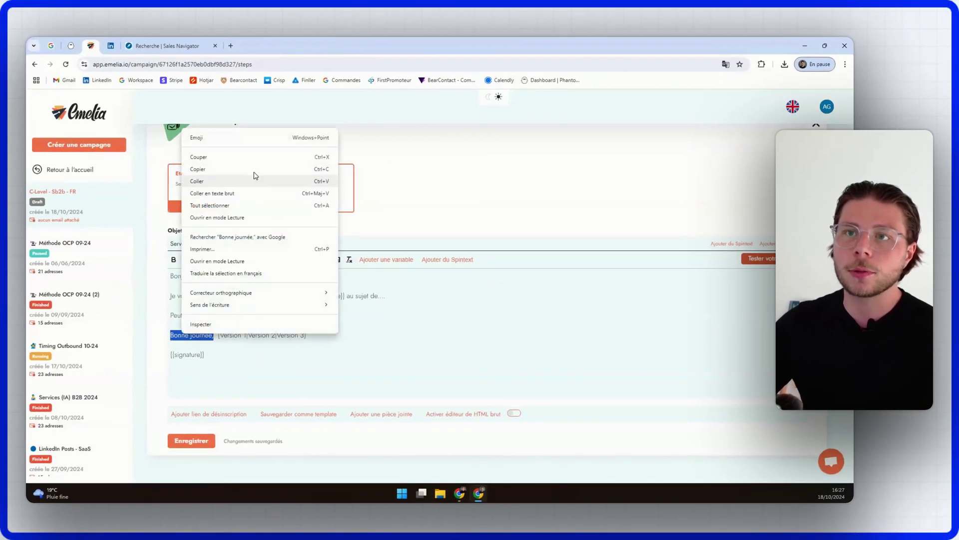
left_click(253, 169)
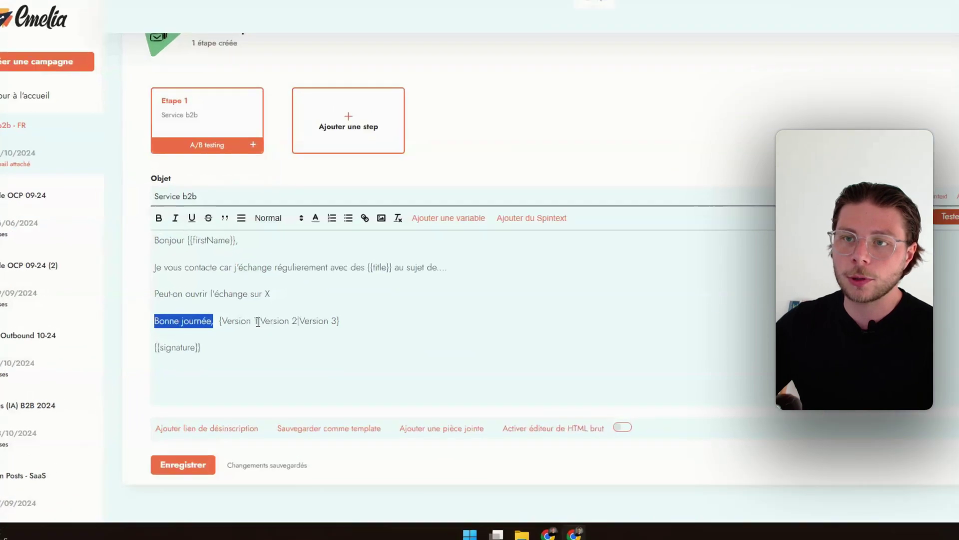
left_click_drag(247, 337, 222, 336)
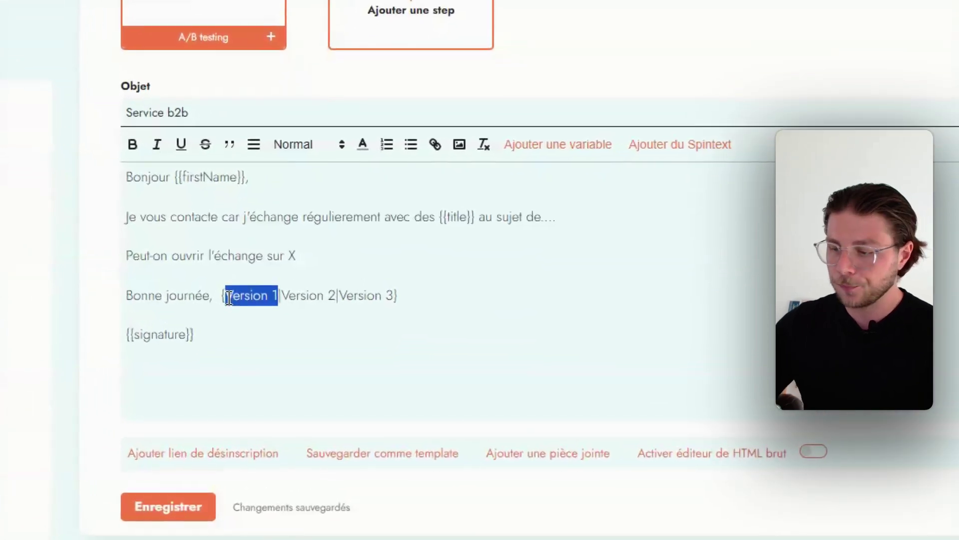
key("BackSpace")
key("ctrl+v")
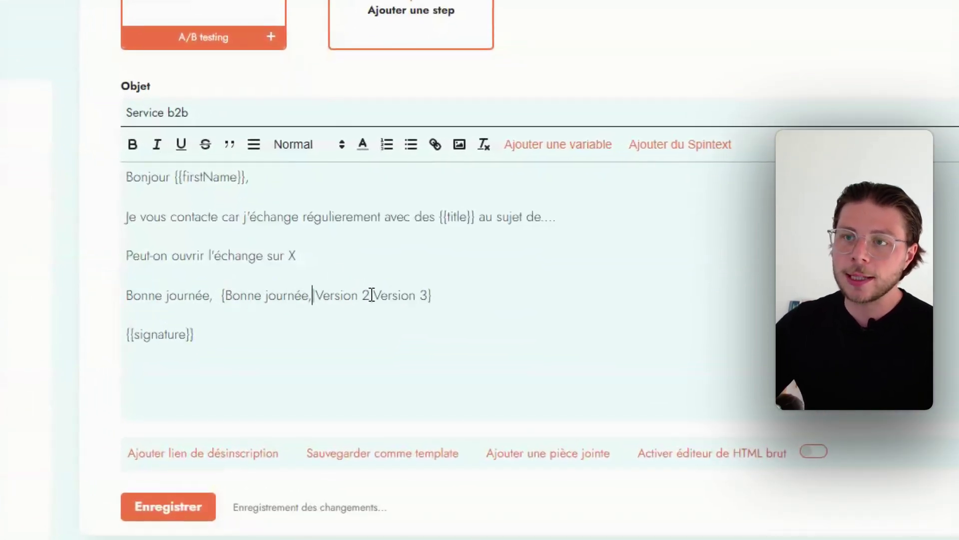
Step: Replace the remaining spintext placeholders with 'Excellente journée' and 'Bien cordialement'
left_click_drag(372, 295, 320, 298)
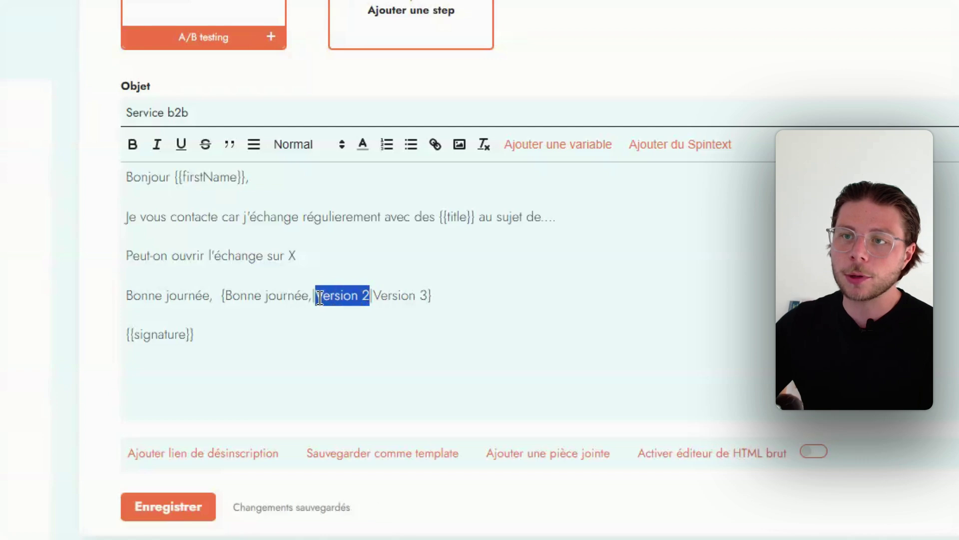
key("BackSpace")
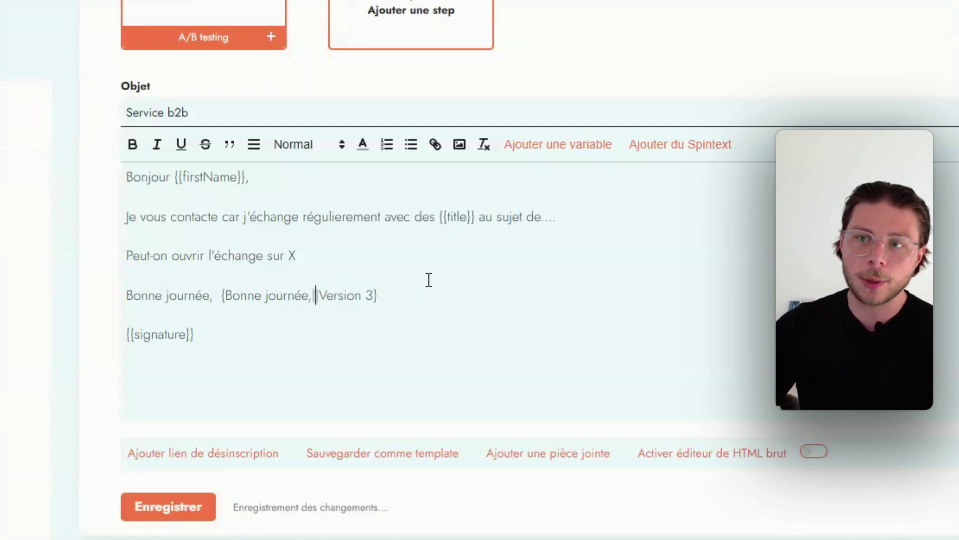
type("Excellent")
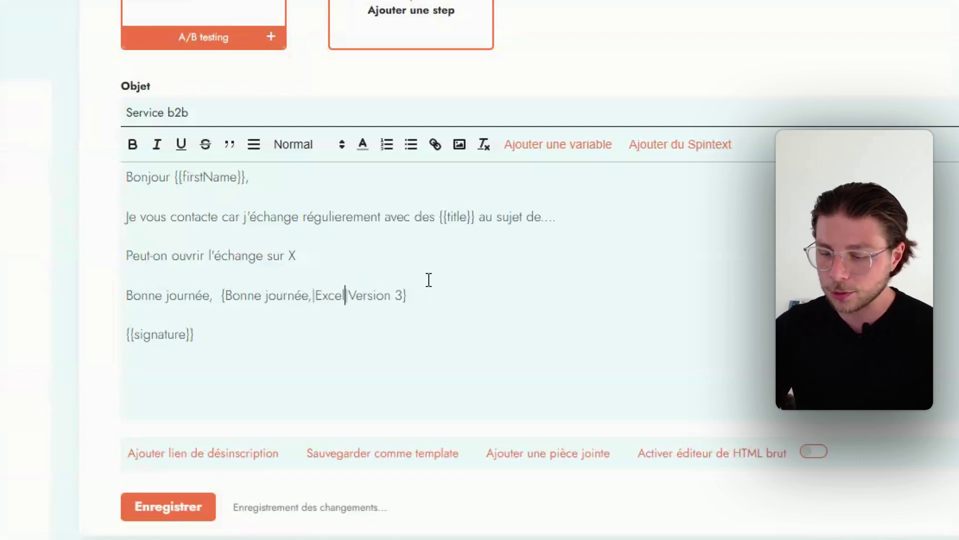
type("e ")
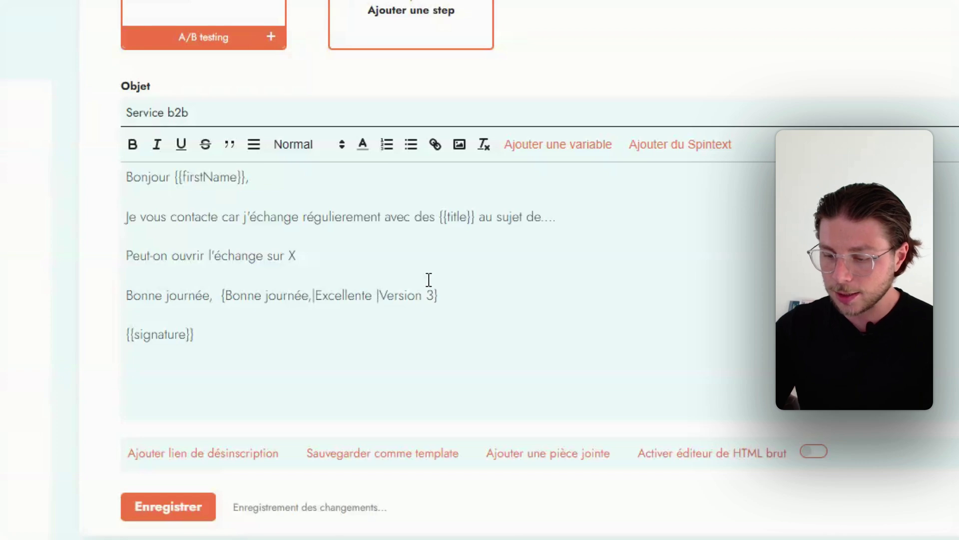
type("journée")
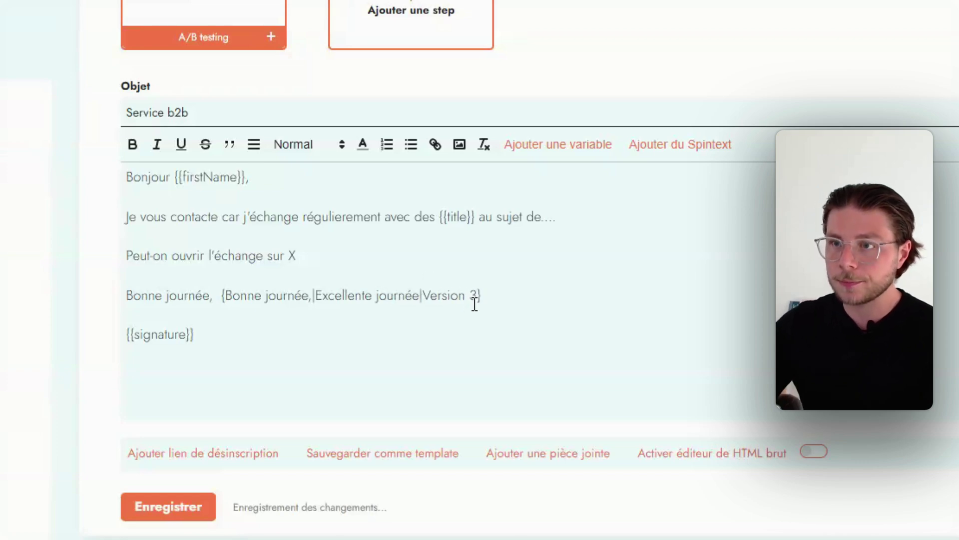
left_click_drag(476, 295, 428, 297)
type("Bien cordiale")
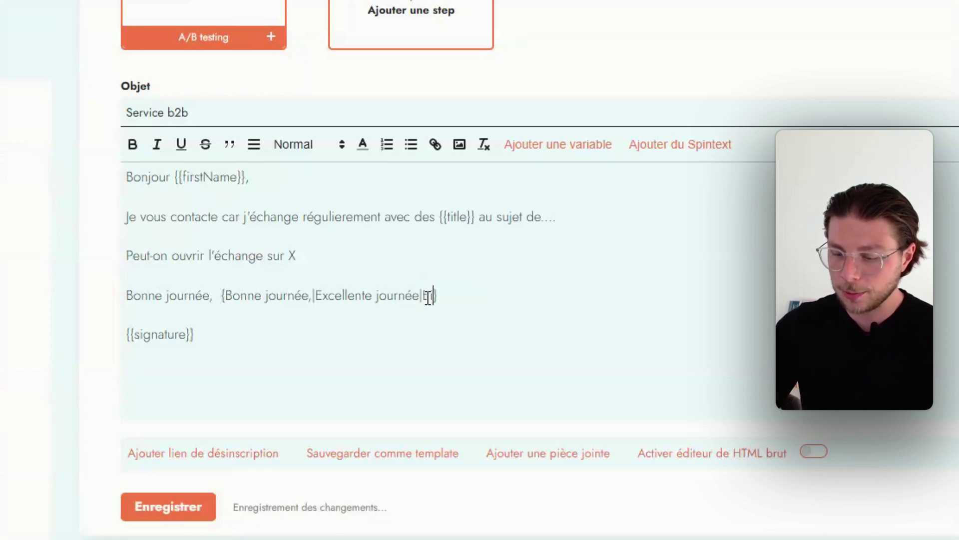
type("ment")
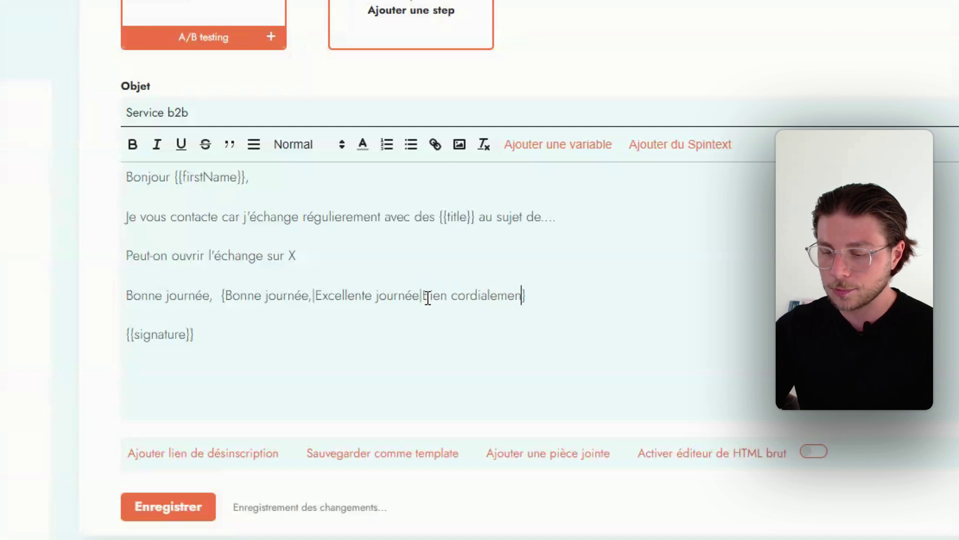
Step: Delete the original sign-off line and the variant's comma, then save Étape 1
left_click(222, 296)
left_click_drag(223, 296, 58, 308)
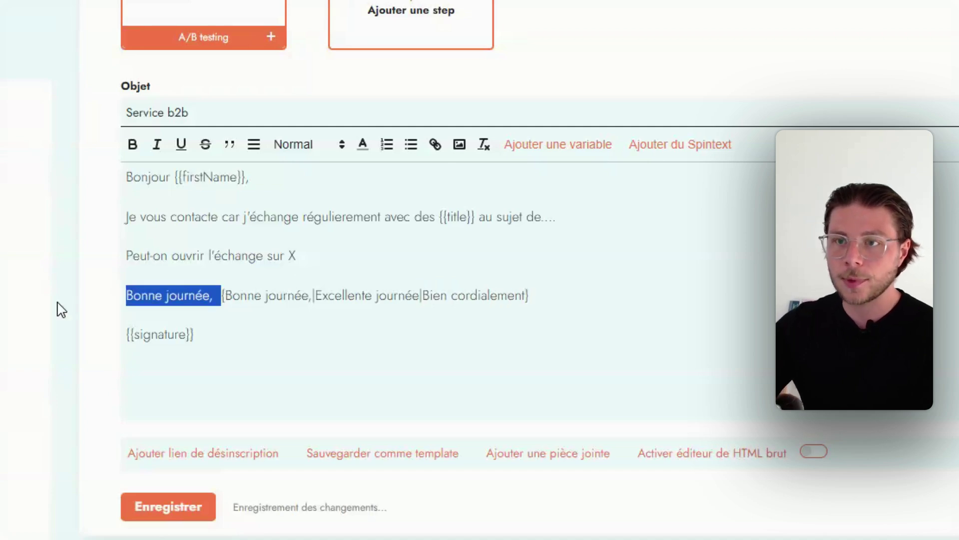
key("BackSpace")
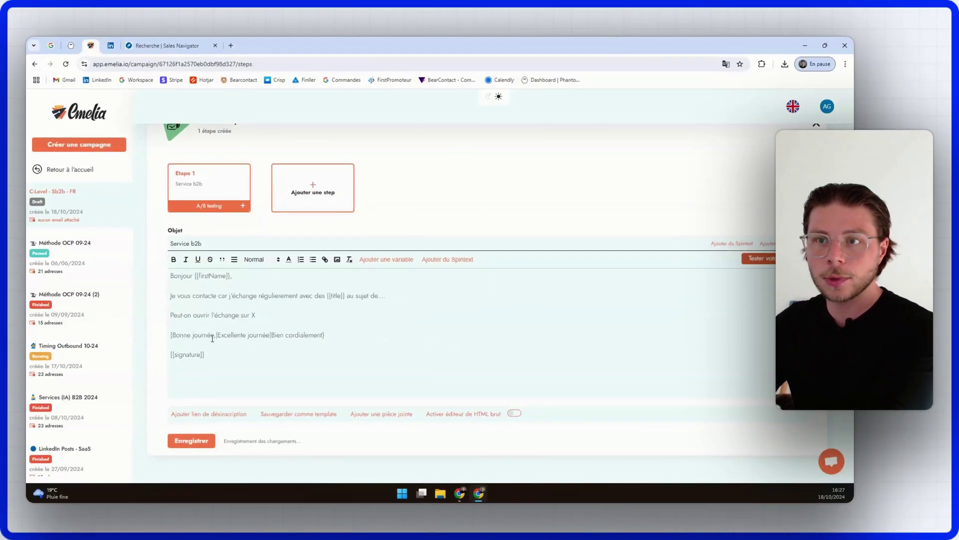
left_click(216, 335)
key("BackSpace")
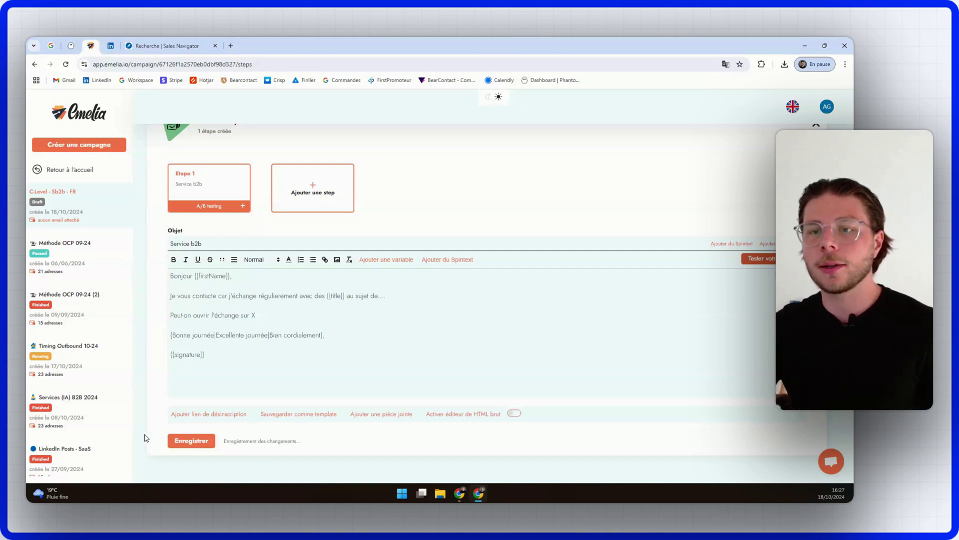
left_click(190, 441)
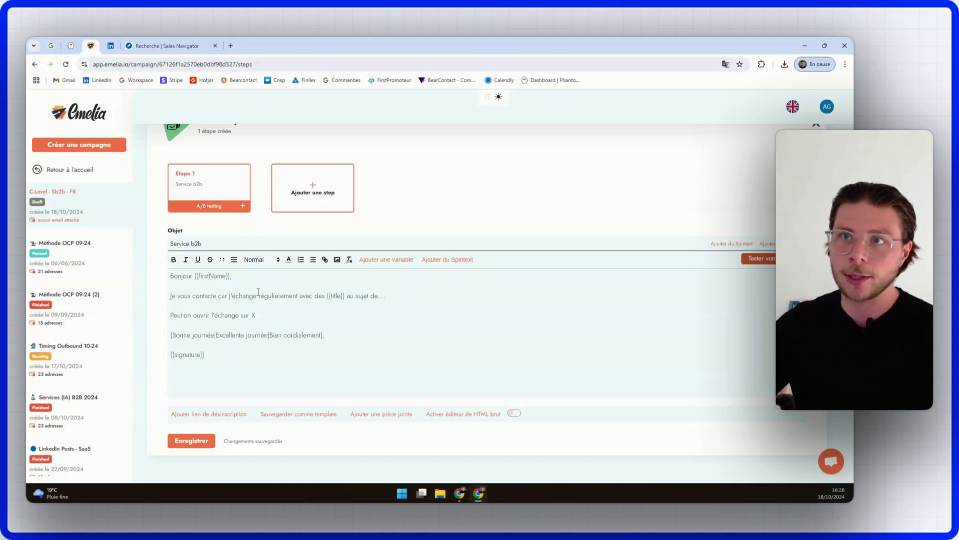
Step: Add an Étape 2 email sent 3 jours after the first, and start its body
left_click(301, 200)
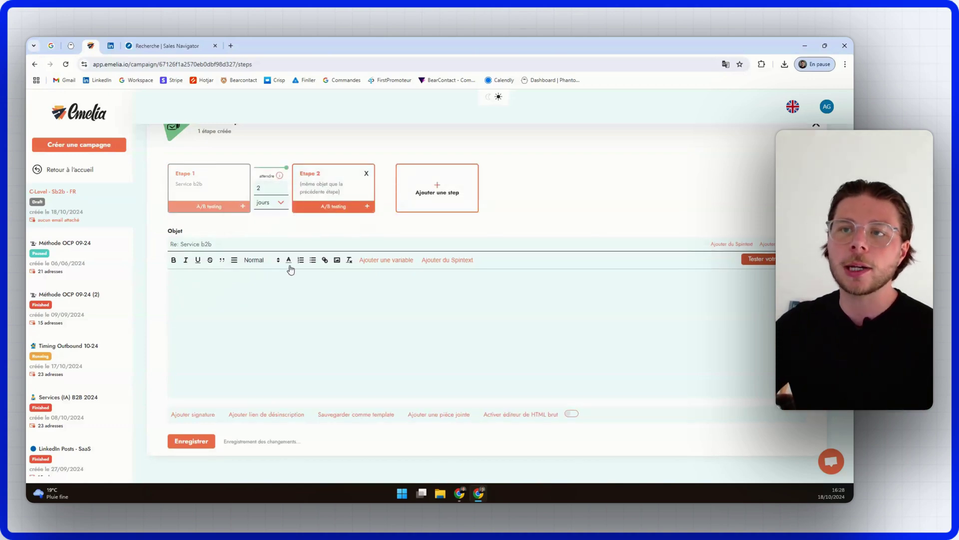
left_click(282, 203)
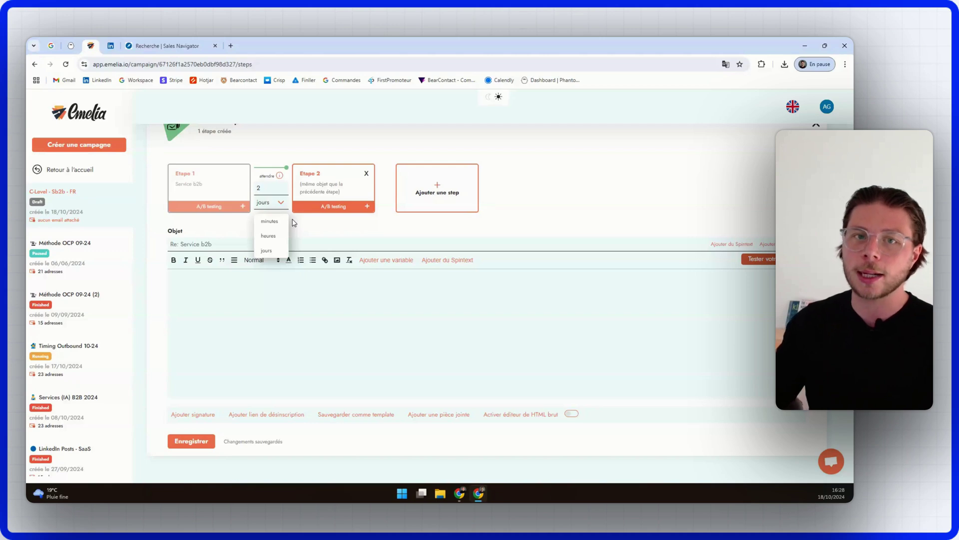
left_click(269, 235)
left_click(275, 204)
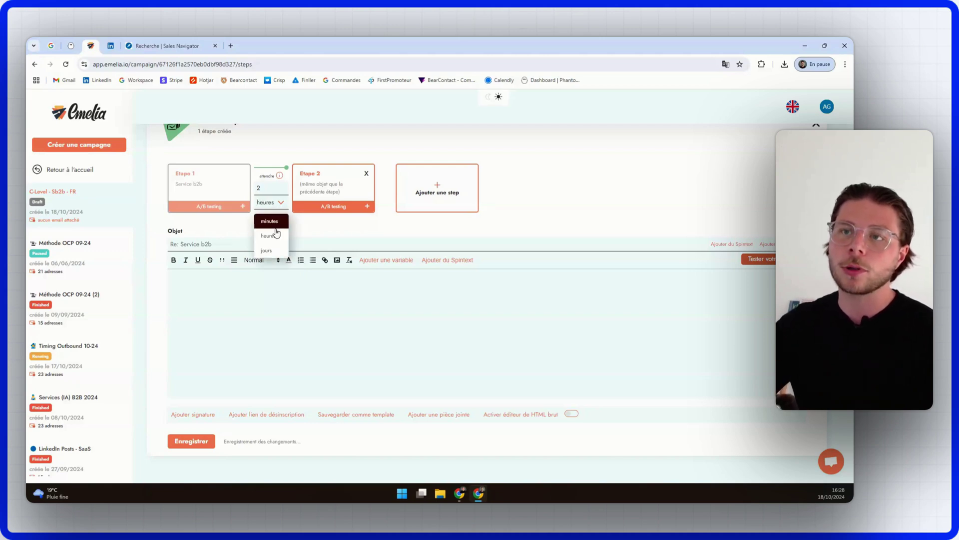
left_click(275, 249)
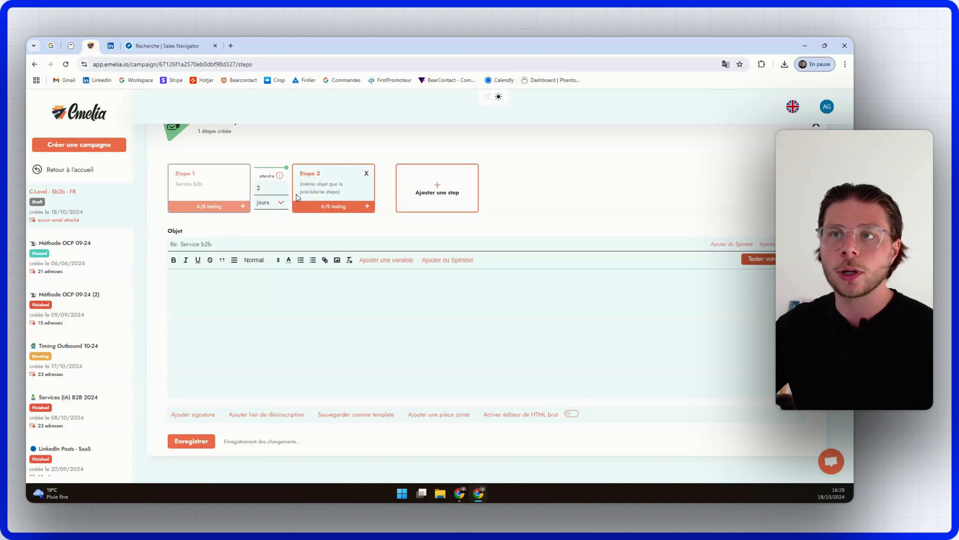
left_click(283, 186)
left_click(258, 286)
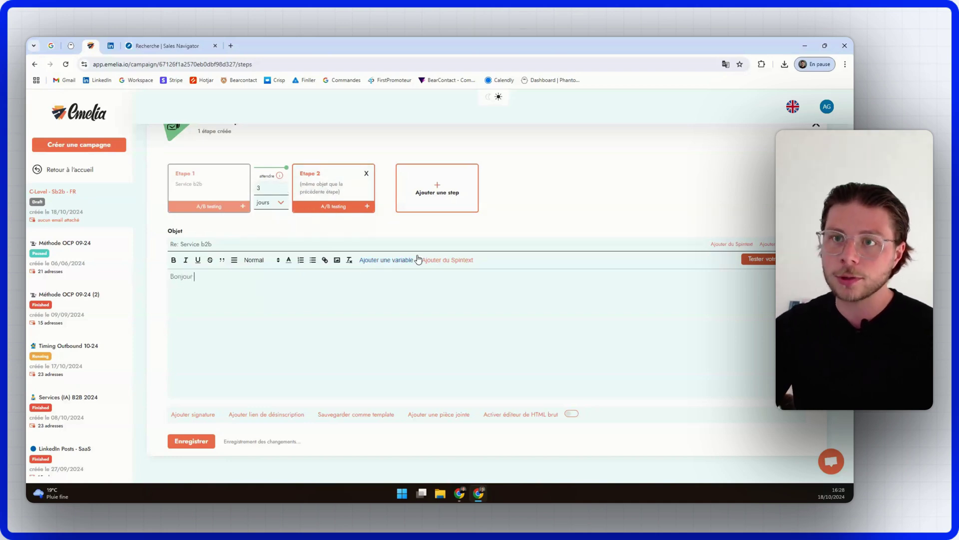
Step: Write Étape 2 as {{firstName}}, 'Avez-vous eu le temps de lire mon dernier mail ?', {{signature}}, and save
left_click(399, 259)
left_click(379, 290)
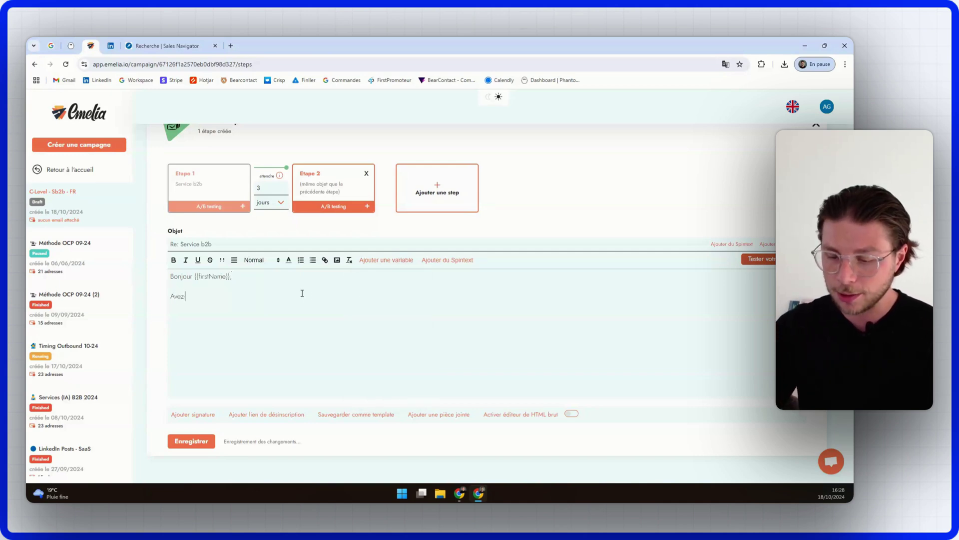
type("Avez-vous eu le temps de lire mon dernier mail ?")
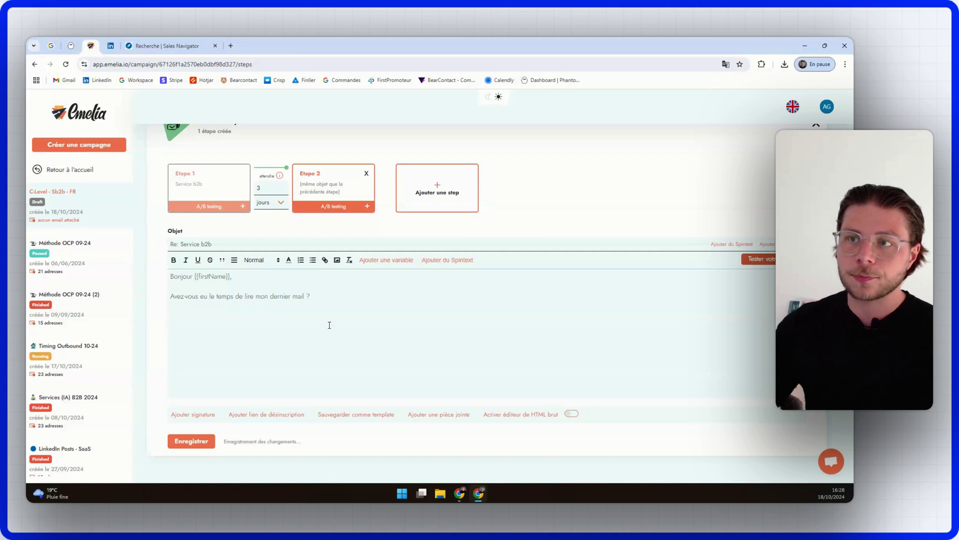
left_click(386, 259)
left_click(383, 393)
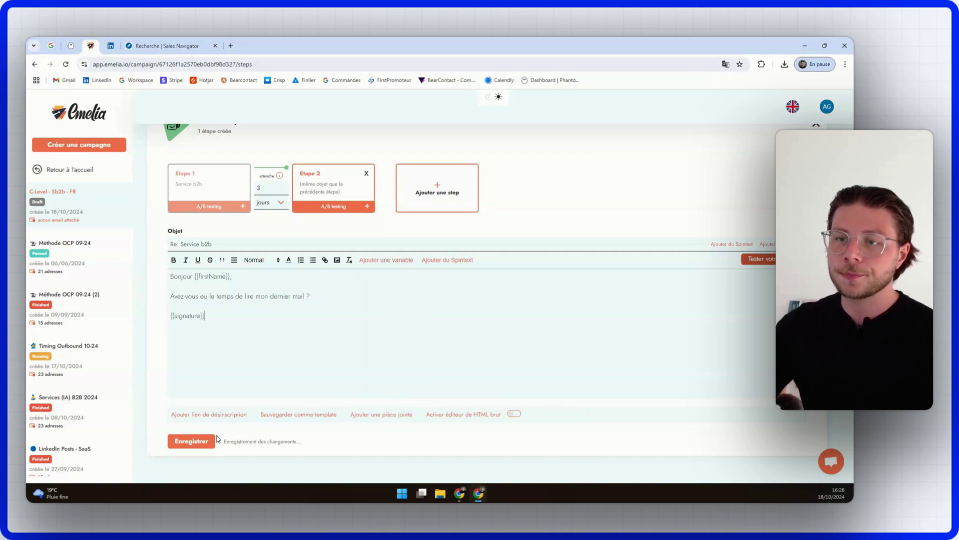
left_click(204, 441)
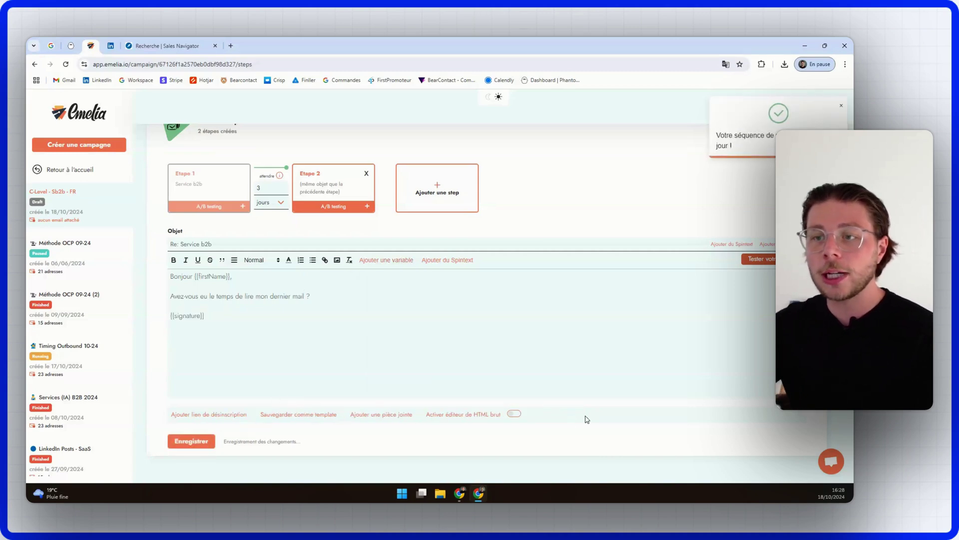
Step: Check the raw HTML view, then bold and un-bold 'Bonjour', leaving it plain
left_click(515, 415)
left_click(514, 415)
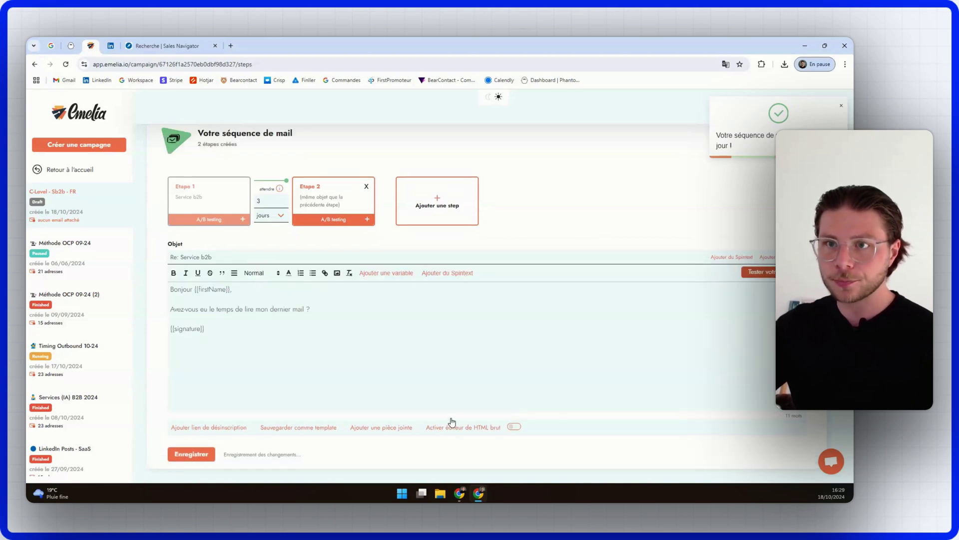
left_click_drag(171, 290, 192, 289)
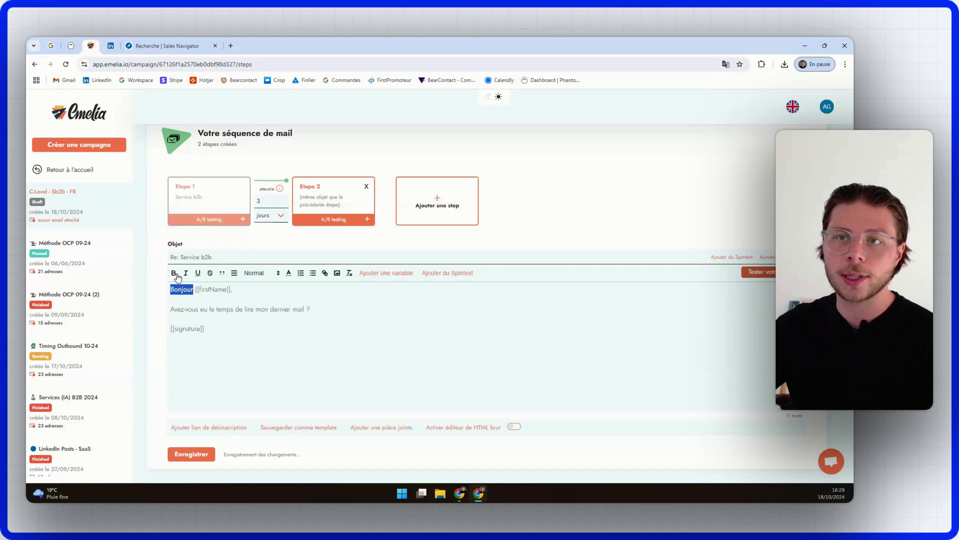
left_click(174, 273)
left_click(262, 307)
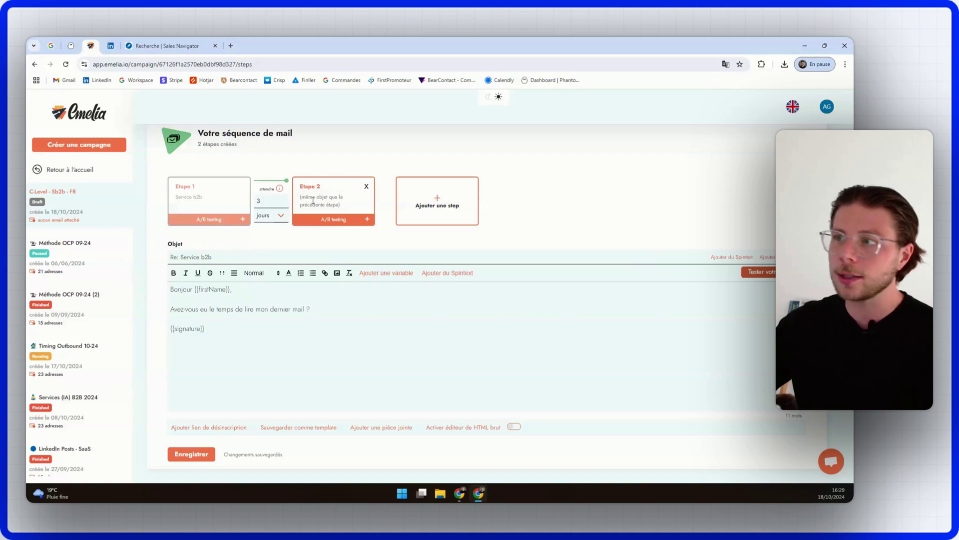
Step: Save the mail sequence and glance over the campaign's general settings
left_click(206, 454)
scroll(233, 433, "up", 3)
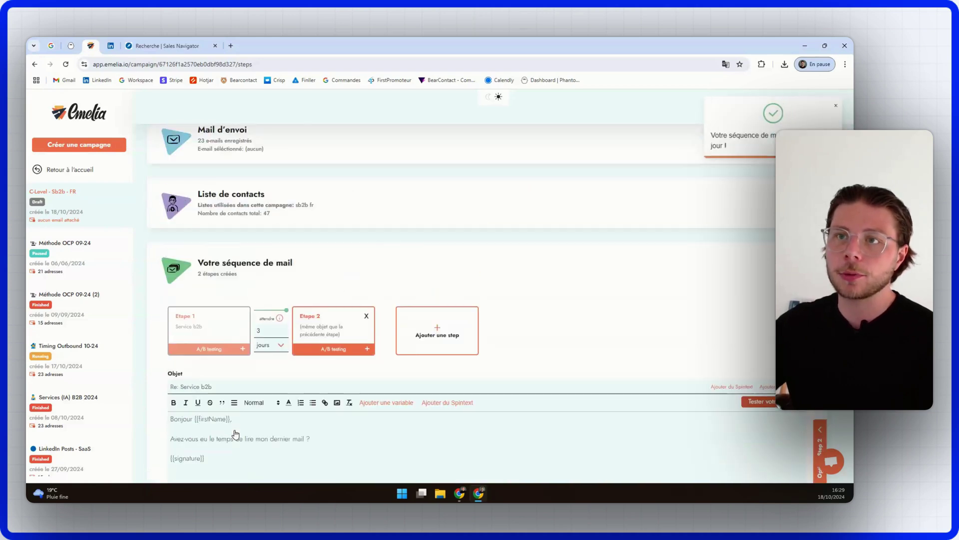
scroll(269, 332, "down", 3)
scroll(331, 205, "up", 6)
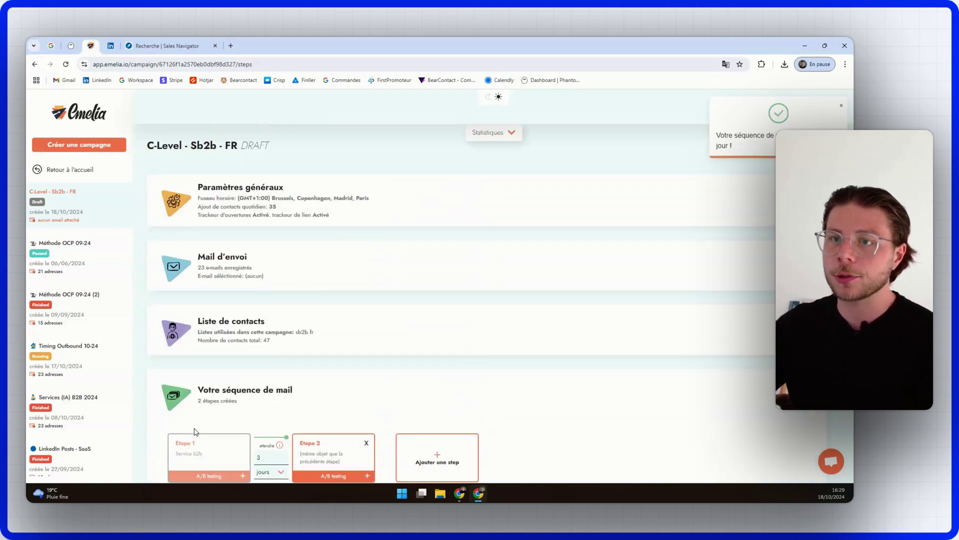
left_click(331, 205)
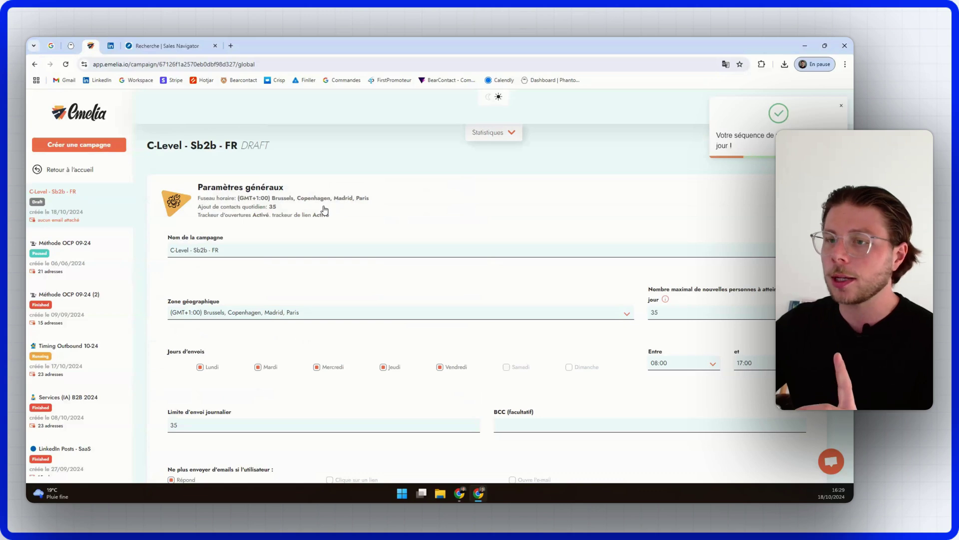
left_click(325, 210)
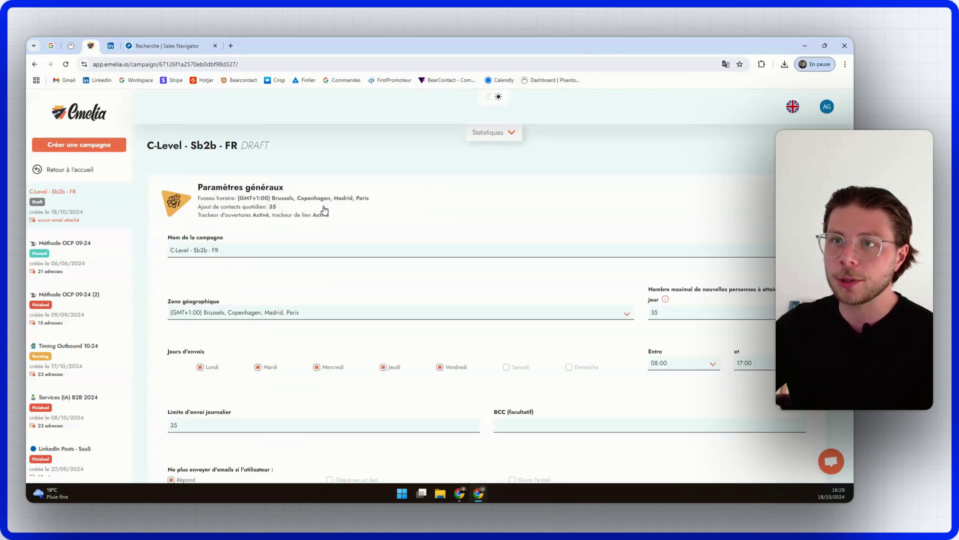
left_click(325, 209)
Step: Review the sender addresses and the 47-contact list, then reopen the mail sequence
left_click(249, 269)
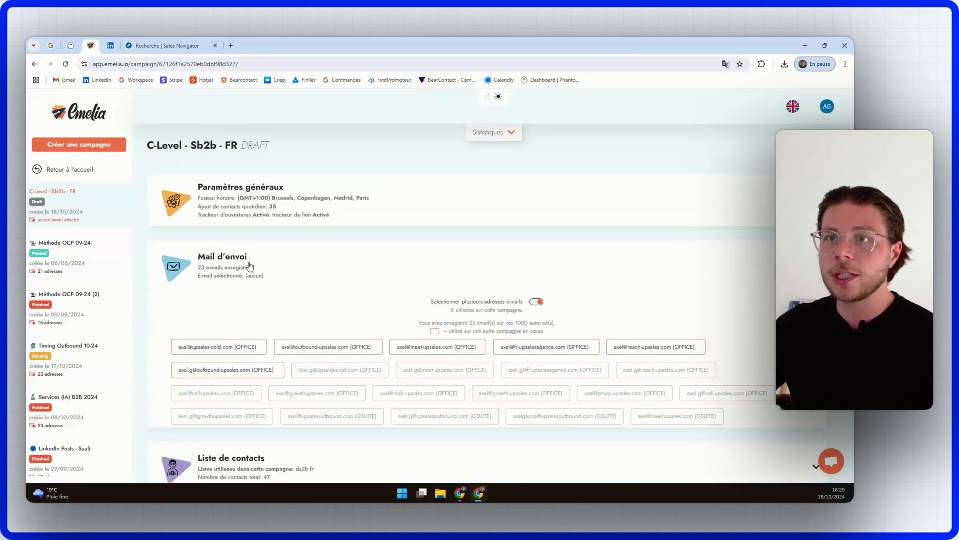
left_click(248, 268)
left_click(261, 343)
scroll(295, 300, "down", 3)
scroll(294, 289, "up", 3)
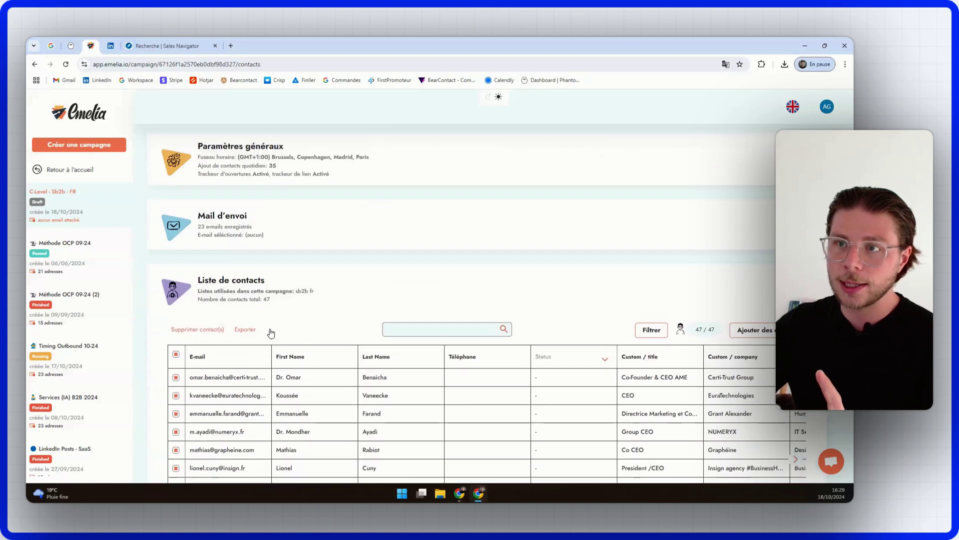
left_click(296, 278)
left_click(280, 392)
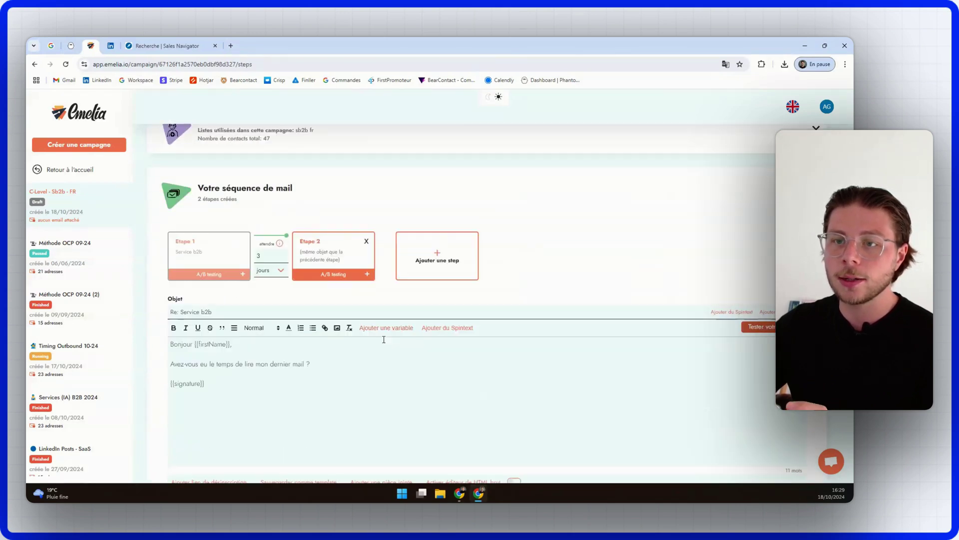
scroll(570, 337, "down", 2)
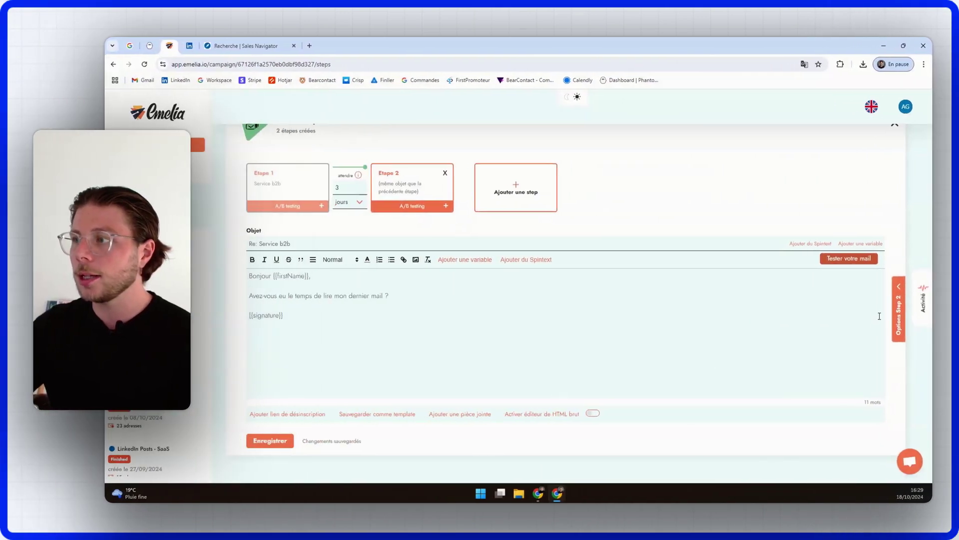
Step: In the Step 2 options, choose the sender email account and leave the test address empty
left_click(900, 320)
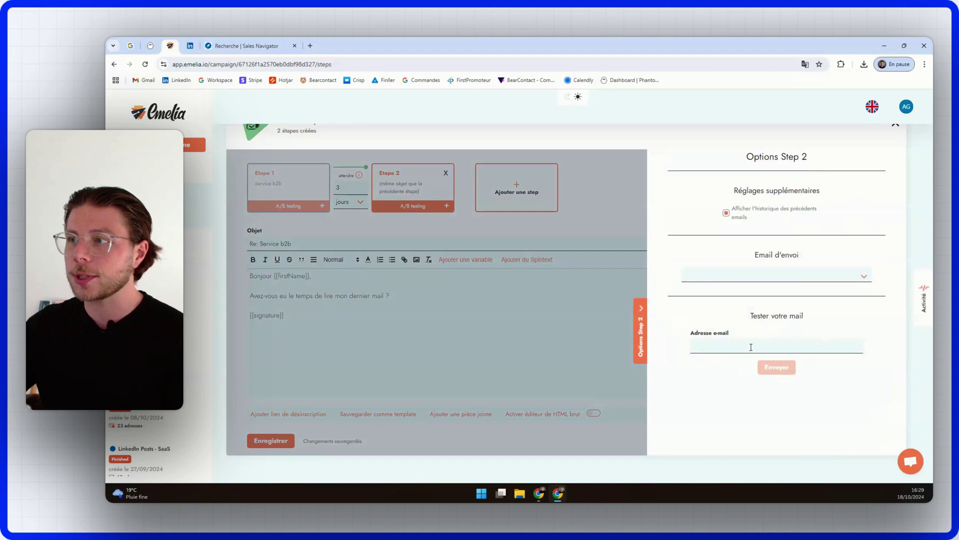
left_click(795, 279)
left_click(780, 301)
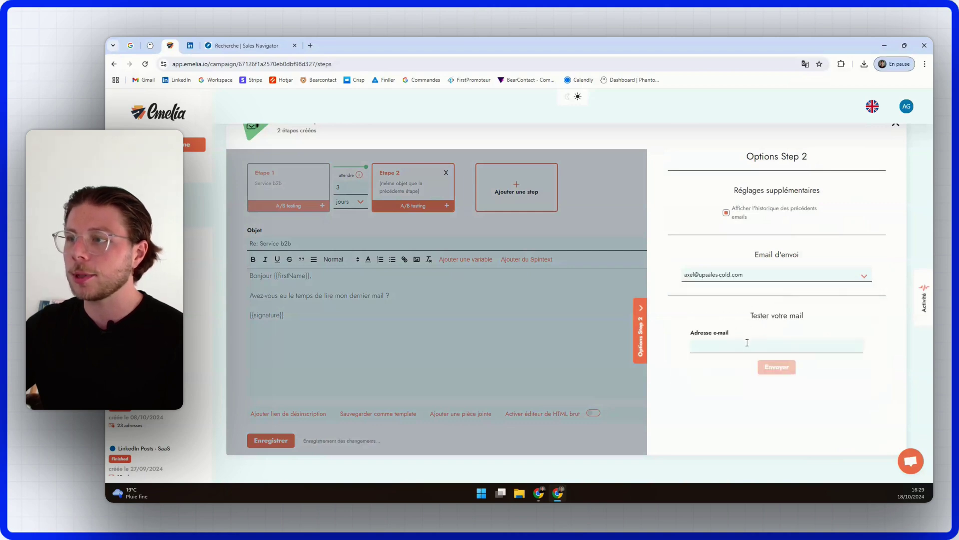
type("axel")
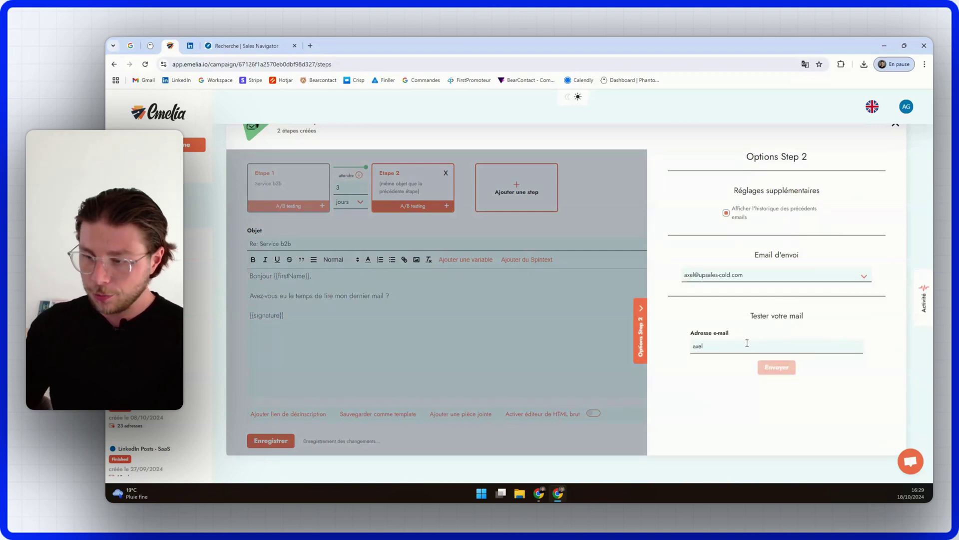
type(".gdle")
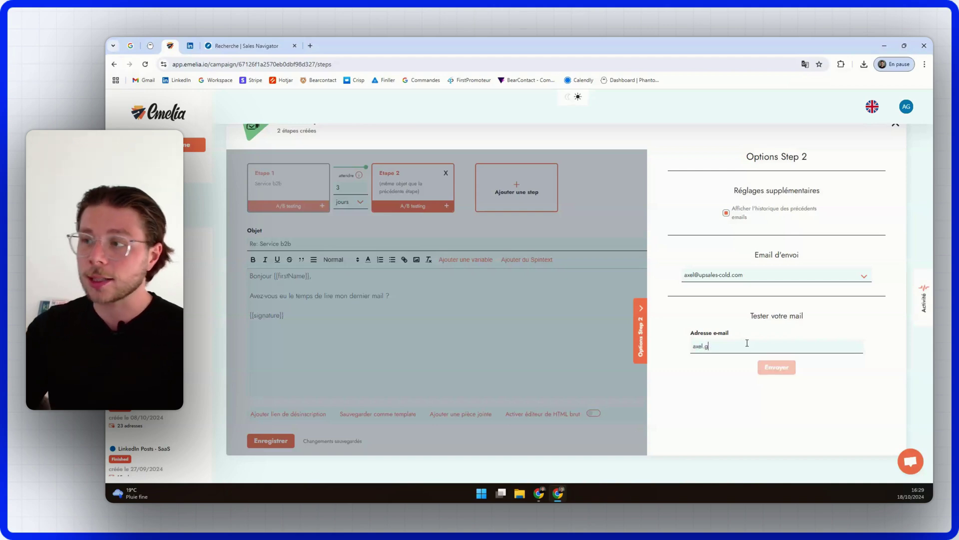
key("BackSpace")
key("BackSpace")
key("BackSpace")
key("BackSpace")
key("BackSpace")
key("BackSpace")
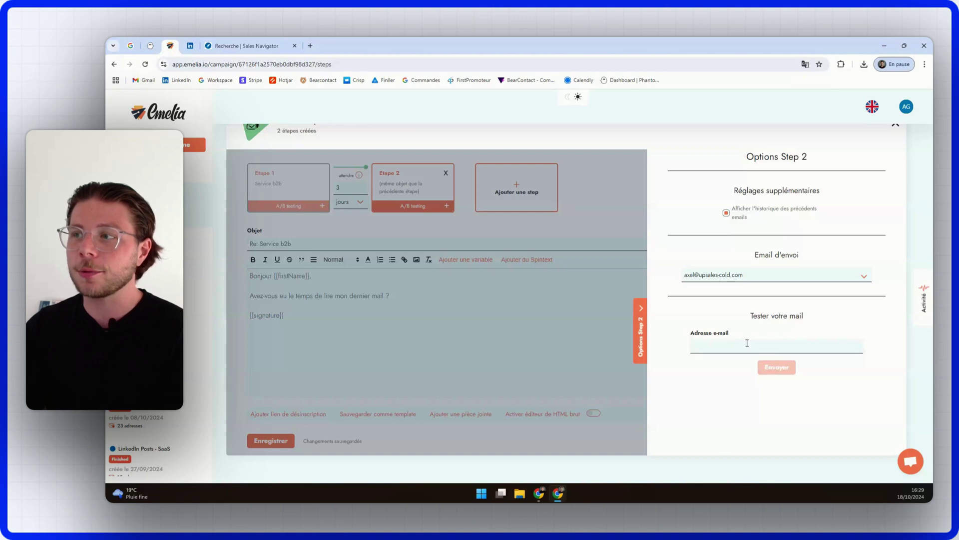
left_click(645, 321)
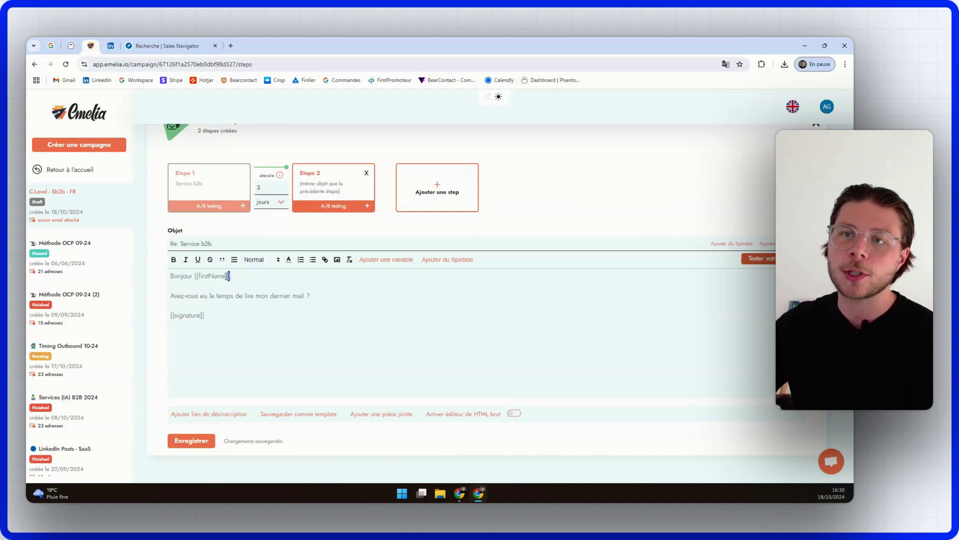
Step: Save the follow-up, pause the launched C-Level - Sb2b - FR campaign and return to the campaigns list
left_click_drag(228, 275, 195, 276)
left_click(266, 326)
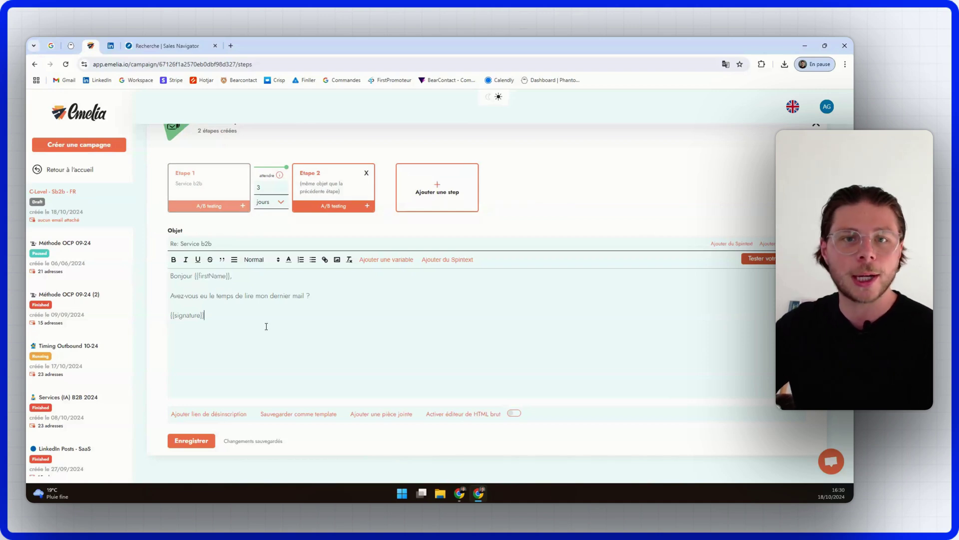
left_click(210, 438)
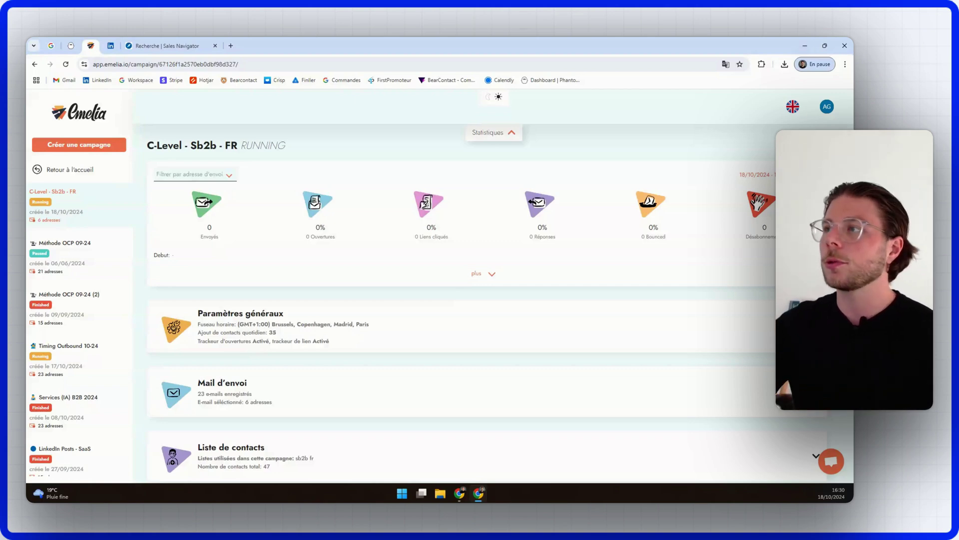
left_click(812, 146)
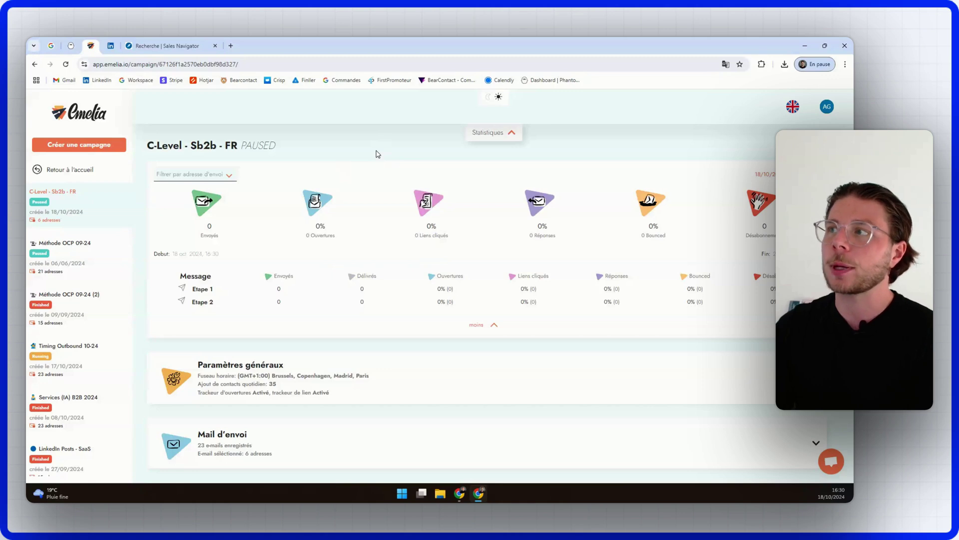
left_click(84, 109)
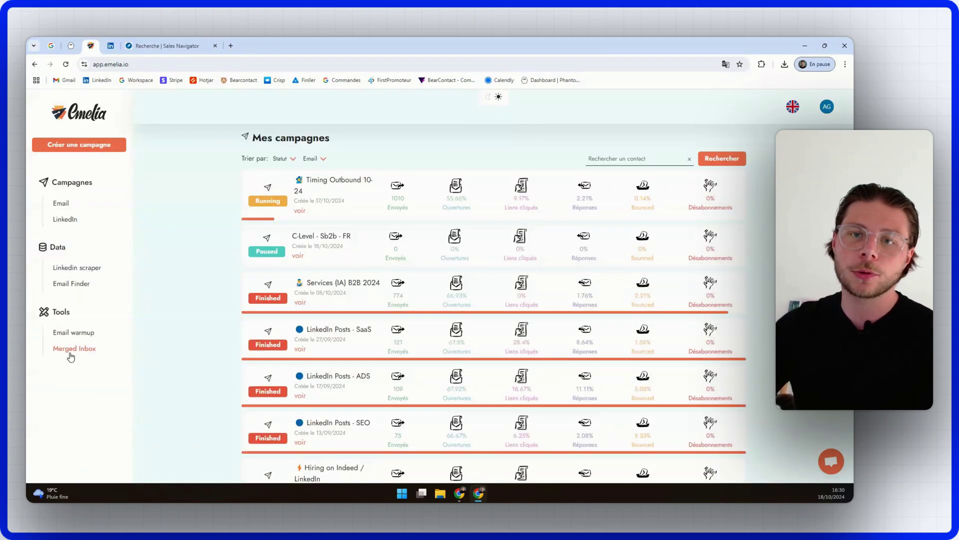
Step: Browse the received replies in the Merged Inbox
left_click(72, 351)
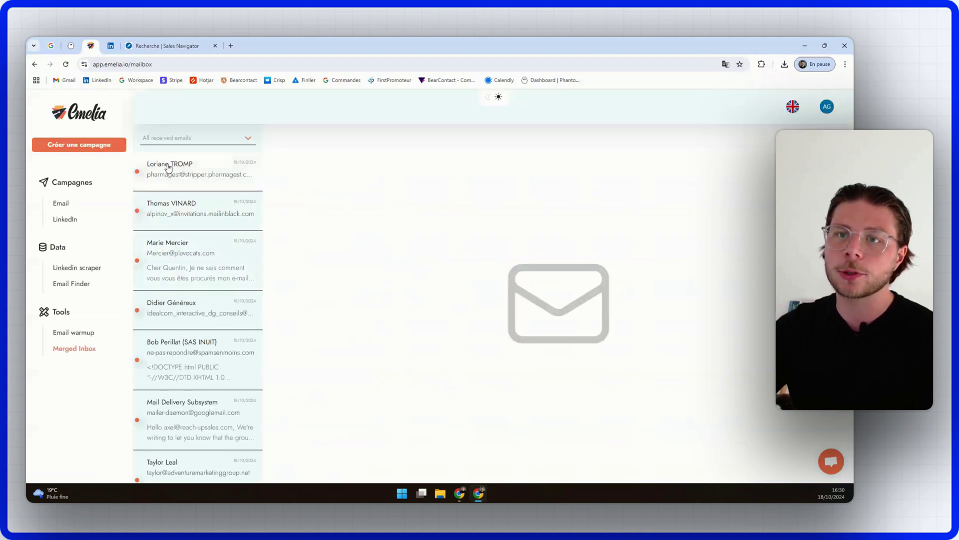
scroll(171, 171, "down", 15)
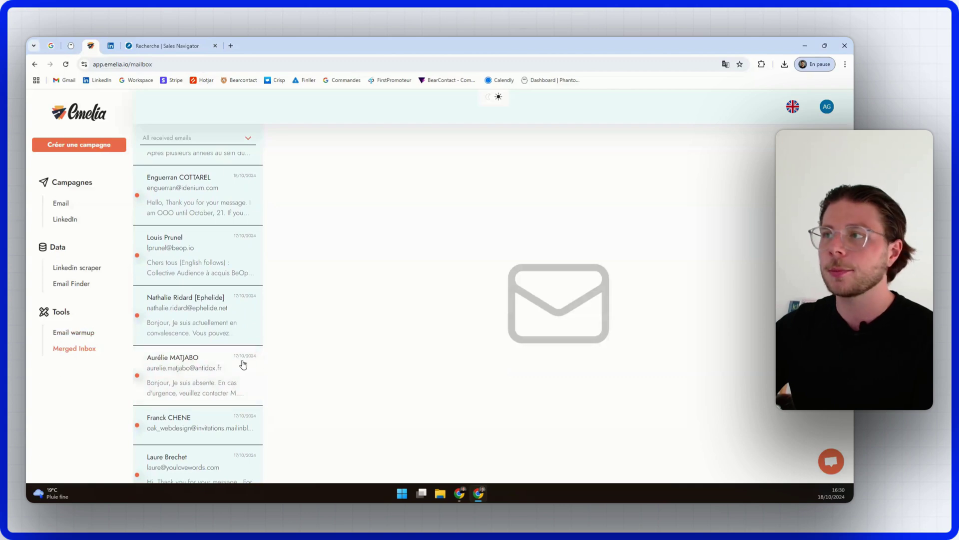
scroll(190, 353, "up", 15)
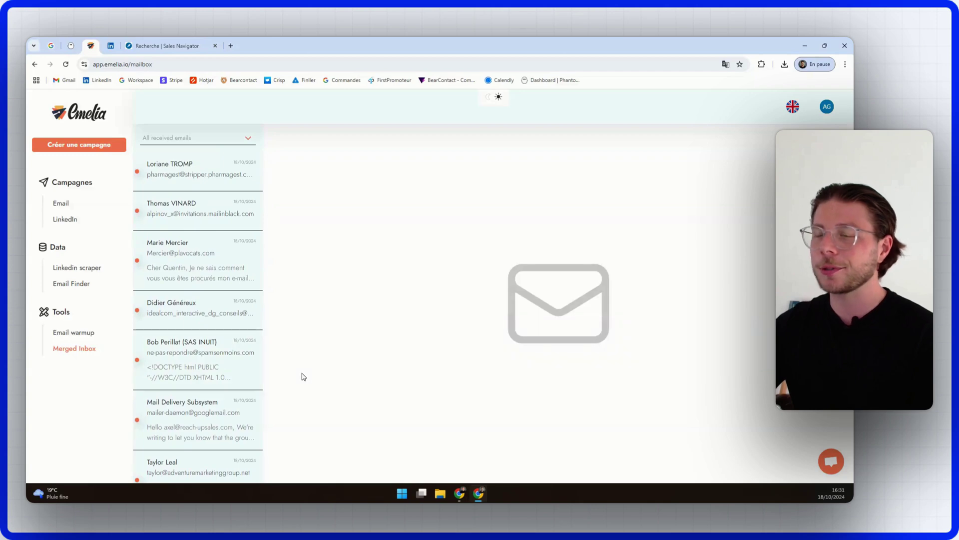
Step: Switch to the Notion cold-emailing checklist and start a new block below the last To-do
mouse_move(459, 493)
left_click(380, 445)
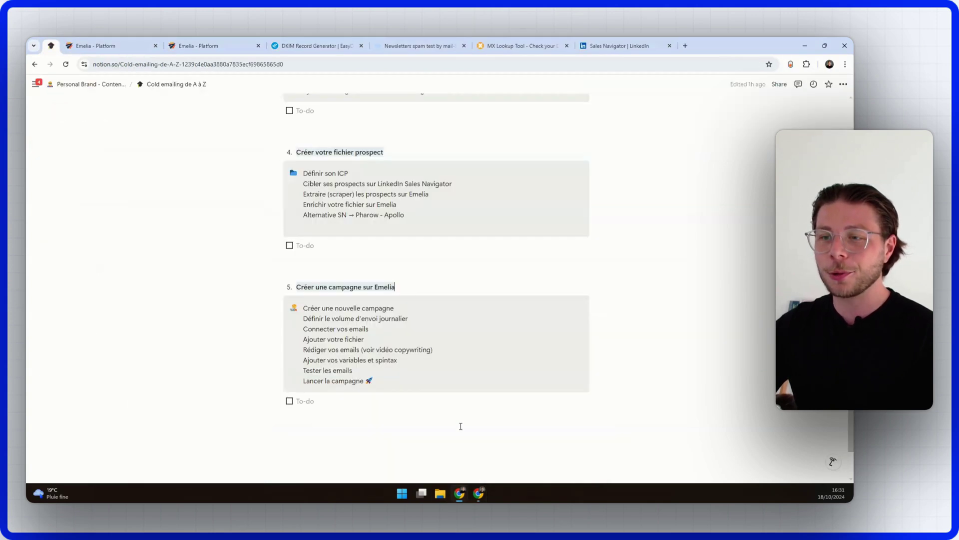
scroll(398, 413, "down", 1)
left_click(338, 378)
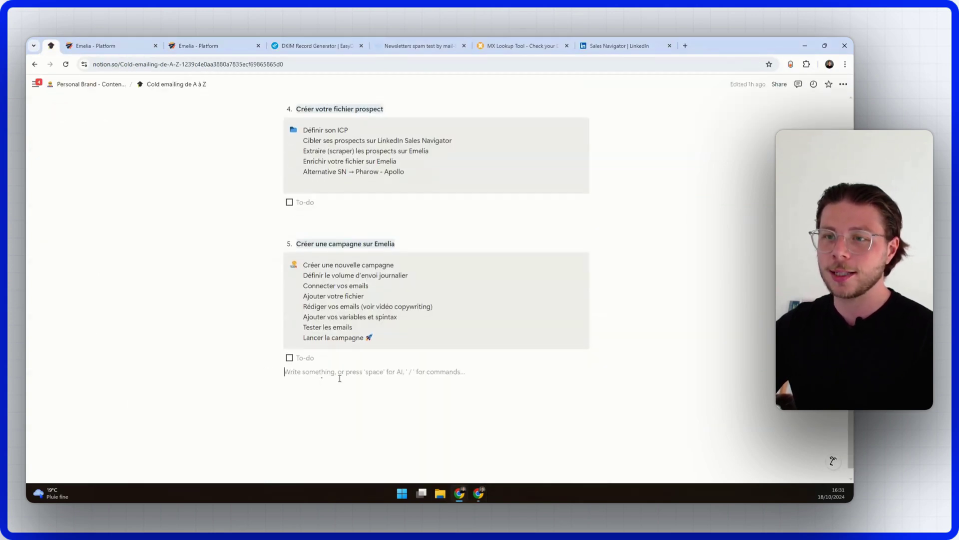
key("shift+Return")
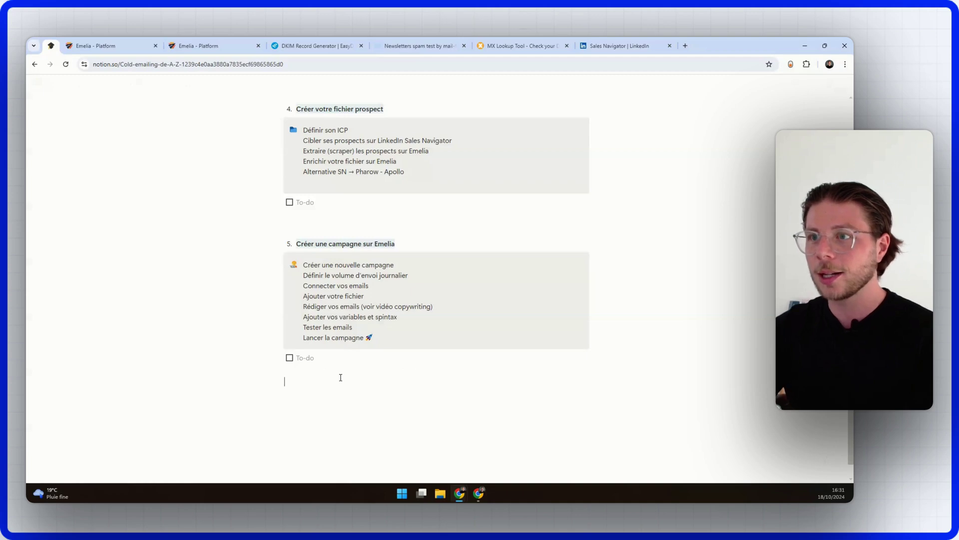